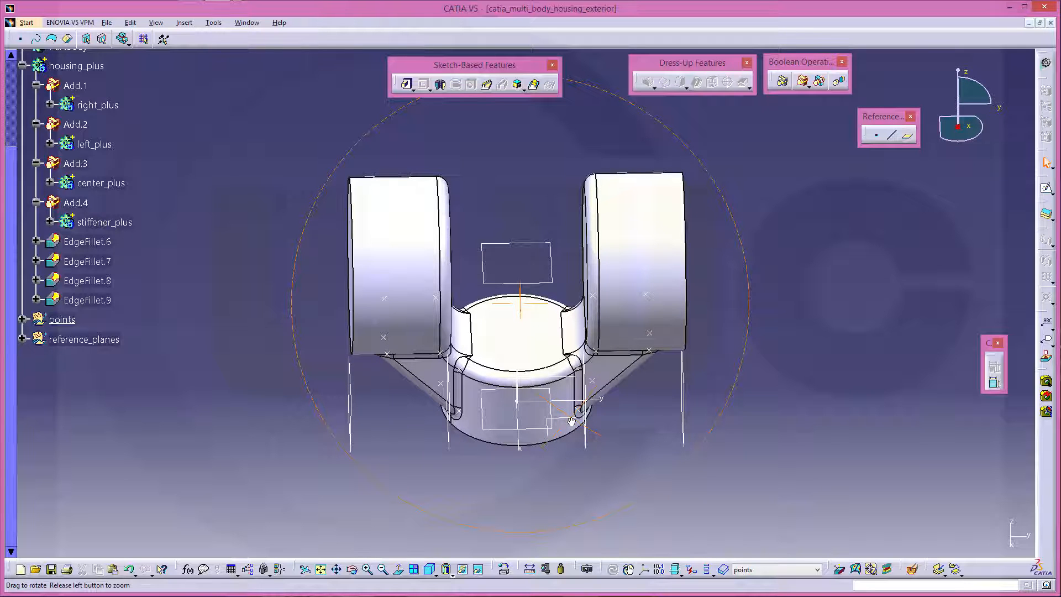
middle_drag(571, 422, 509, 302)
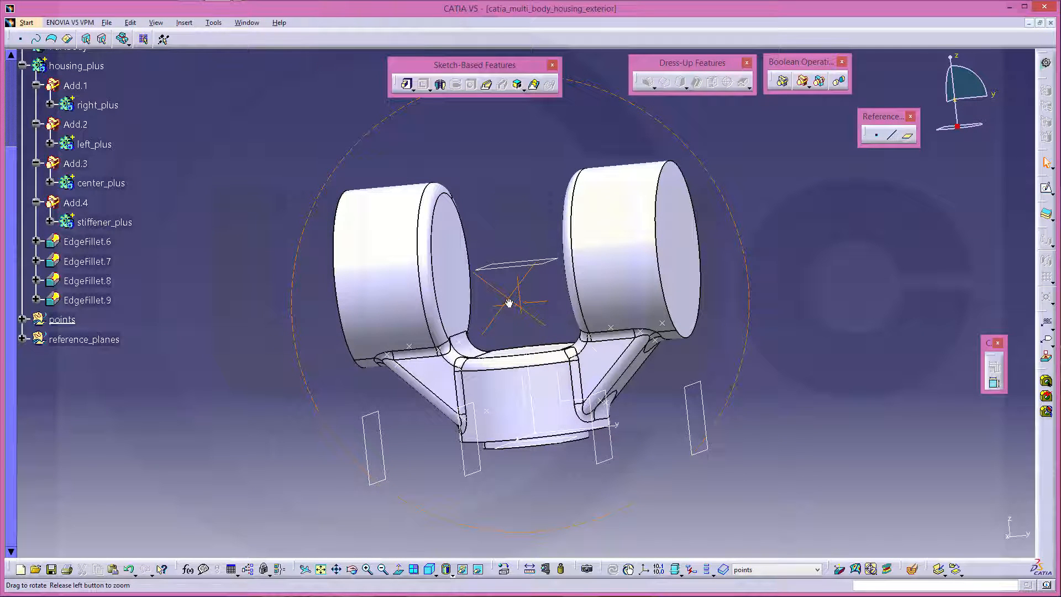
middle_drag(508, 303, 561, 287)
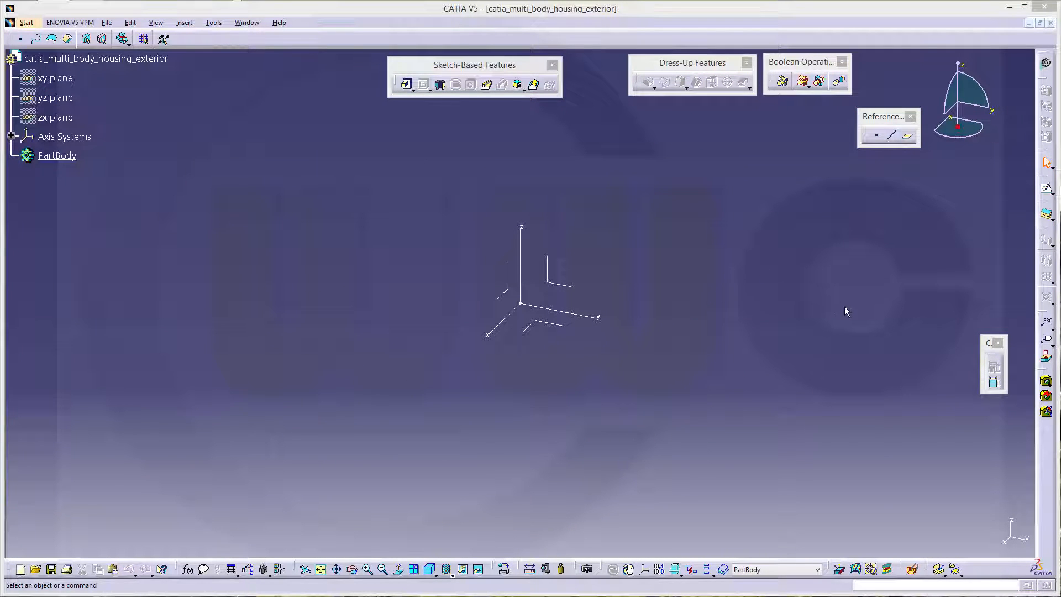
Step: Create a reference plane offset 36 mm from the axis system's ZX plane in the default direction
click(910, 138)
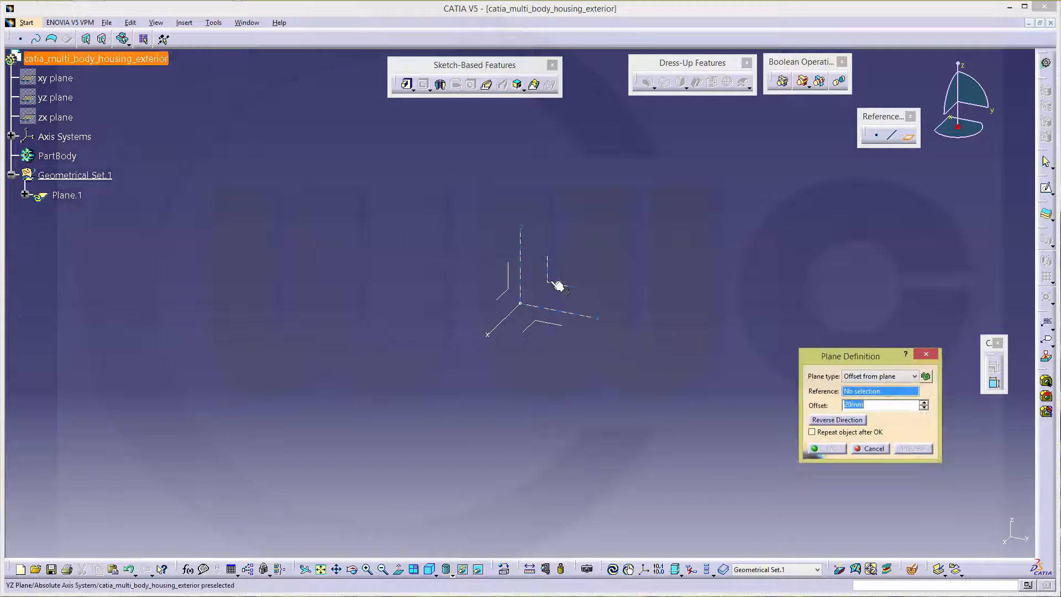
click(510, 288)
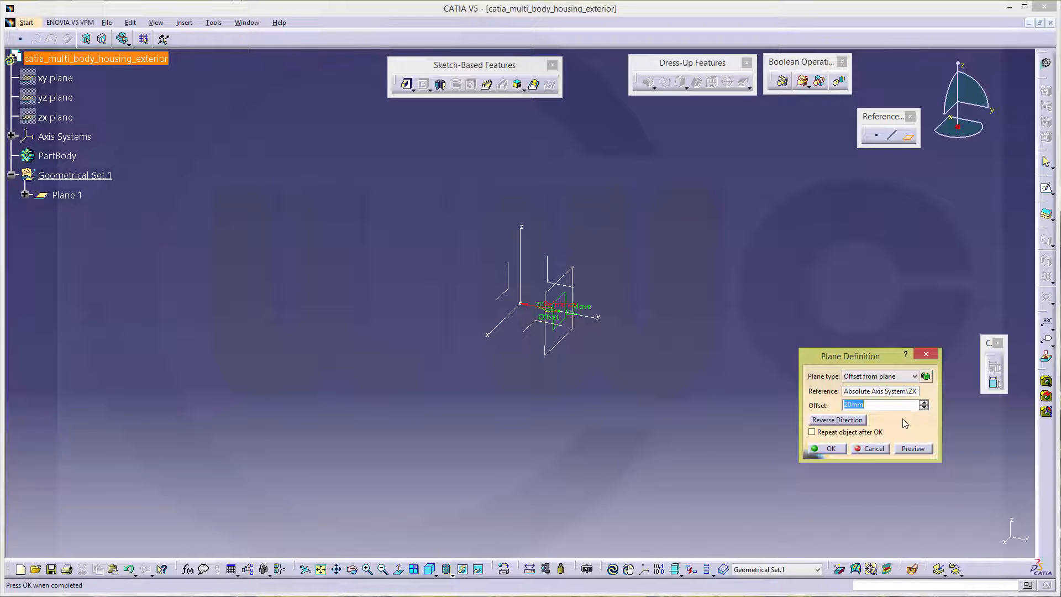
text(36)
key(Return)
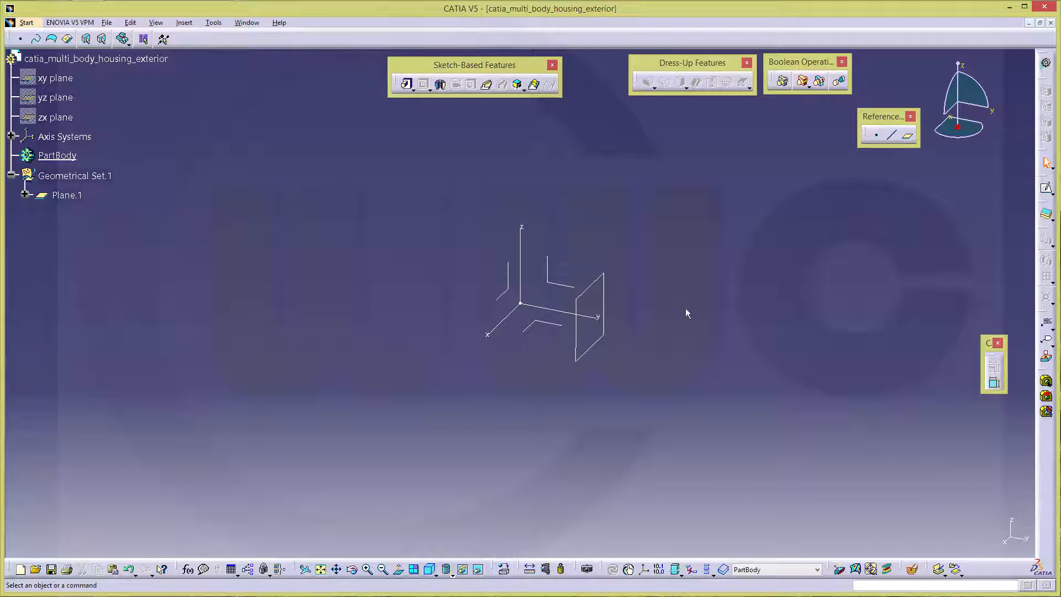
Step: Create a second reference plane offset 88 mm from the ZX plane, on the same side as the first
click(506, 287)
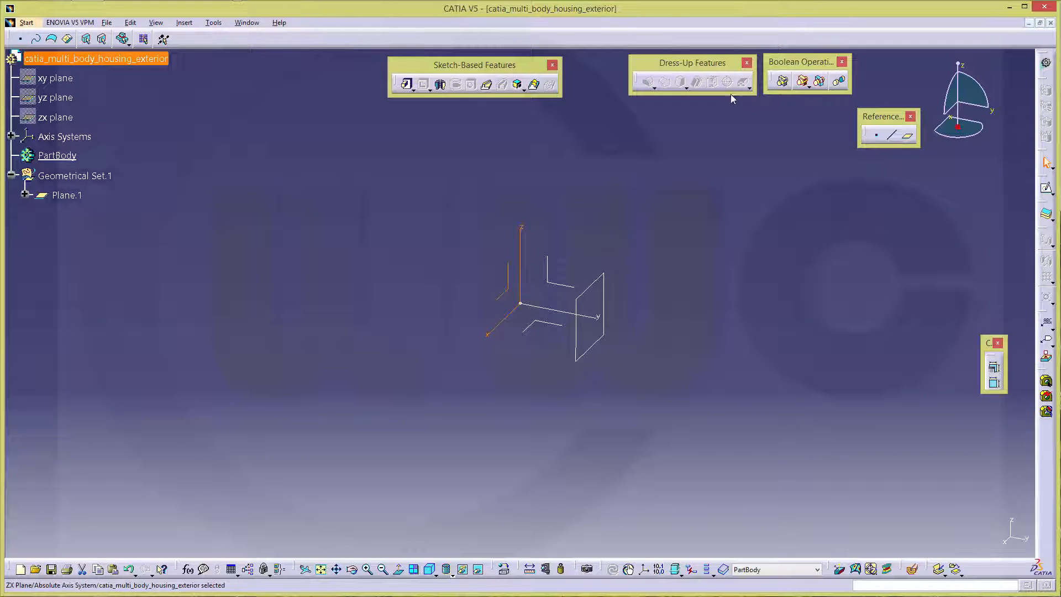
click(909, 138)
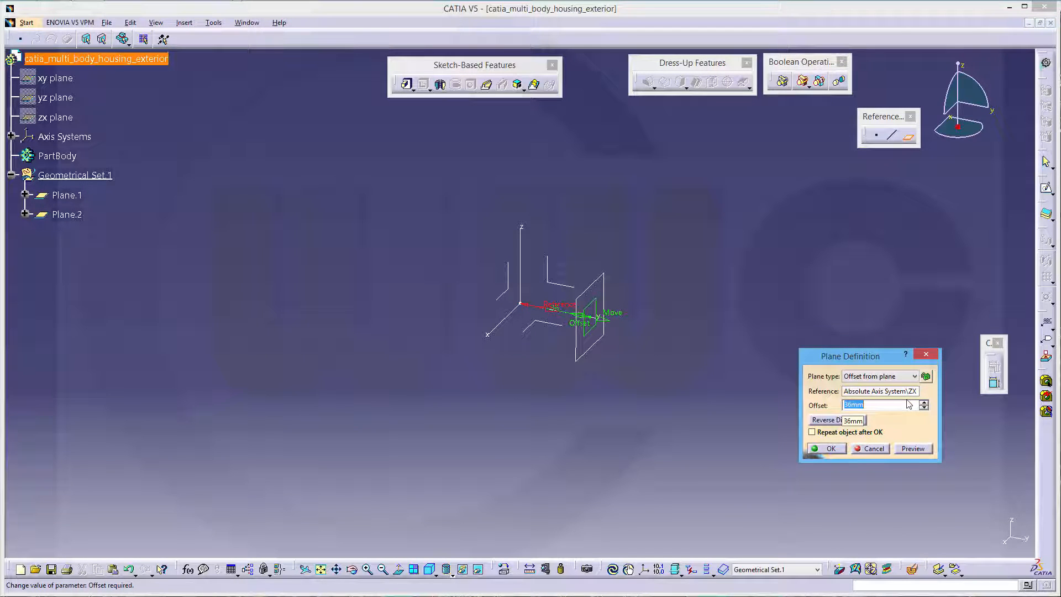
text(88)
key(Return)
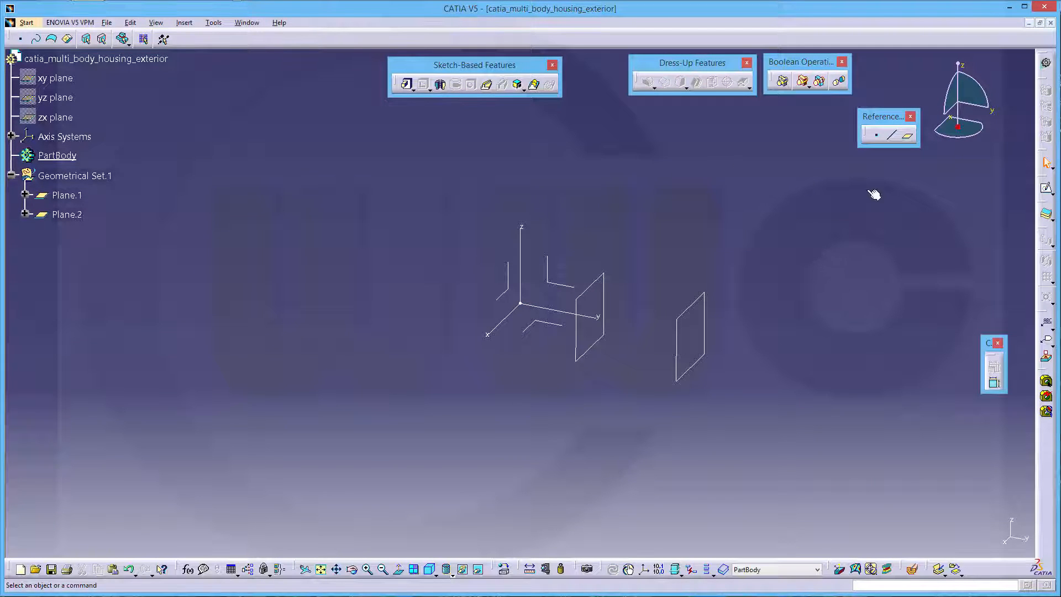
Step: Create a reference plane offset 36 mm from the ZX plane in the reversed direction
click(909, 136)
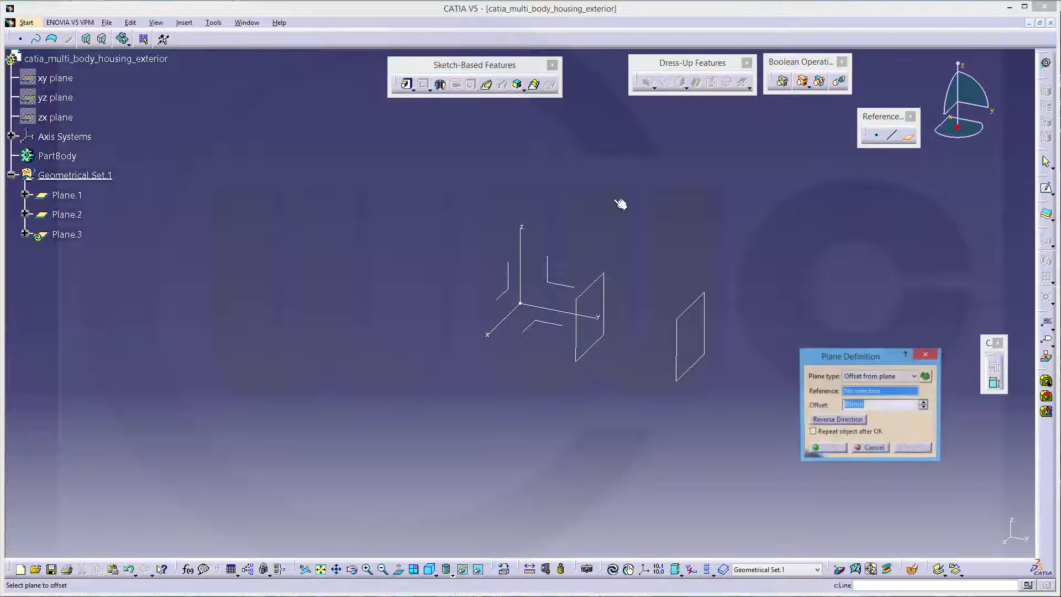
click(513, 295)
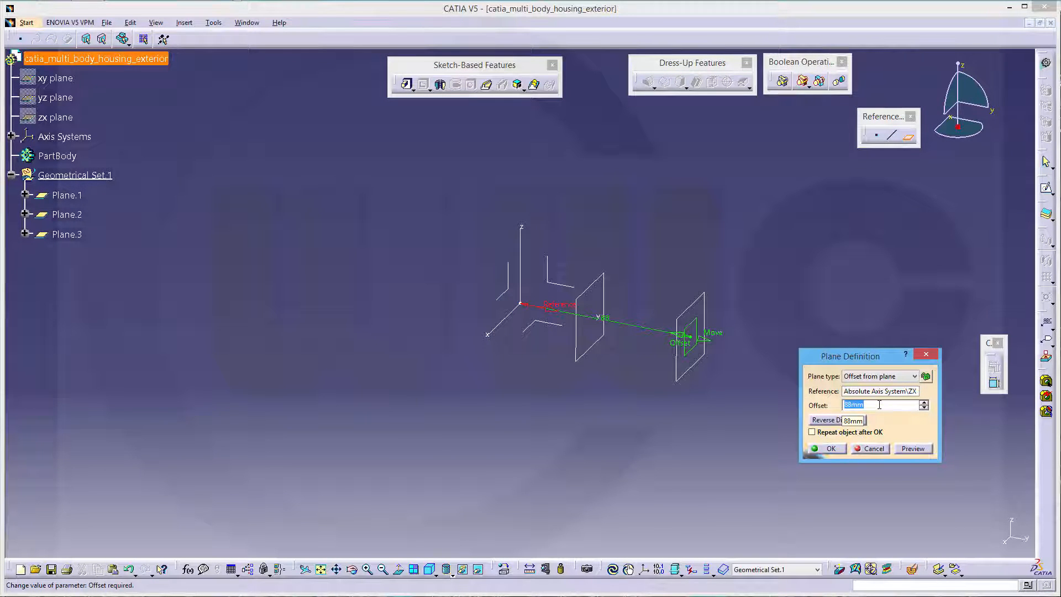
click(851, 420)
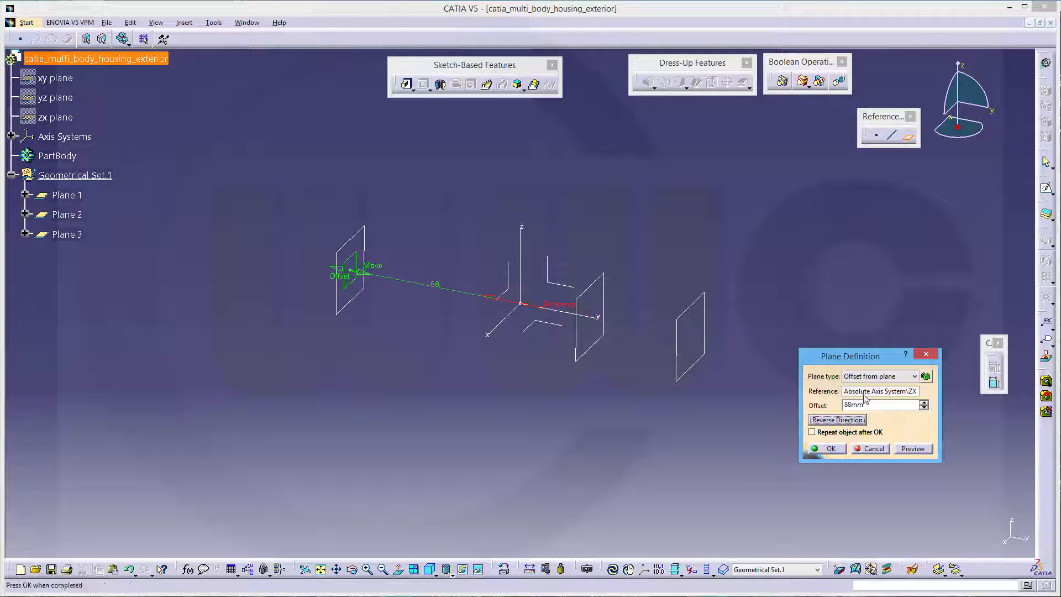
double_click(862, 404)
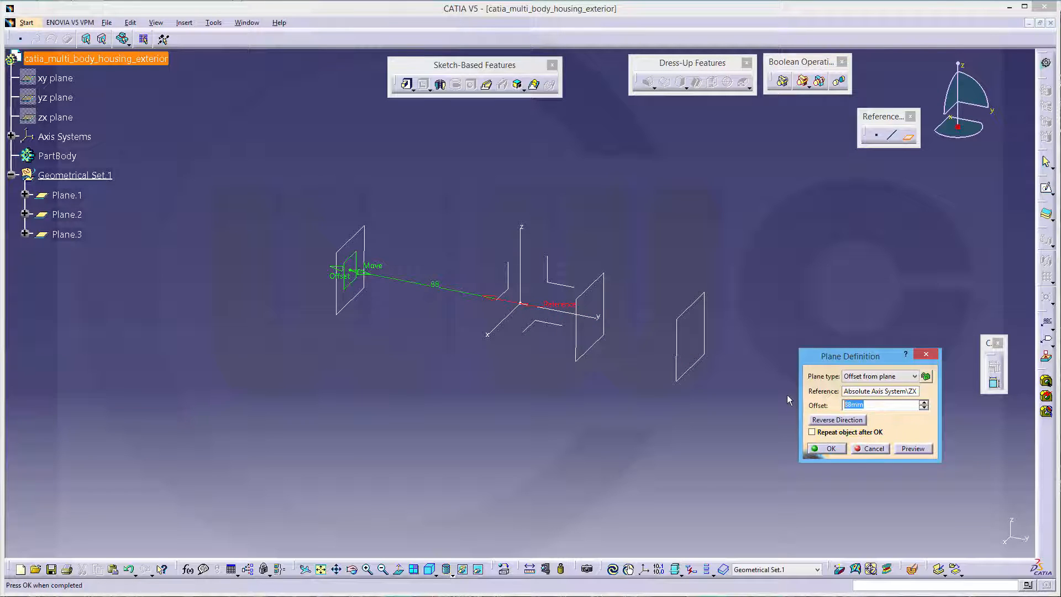
text(36)
key(Return)
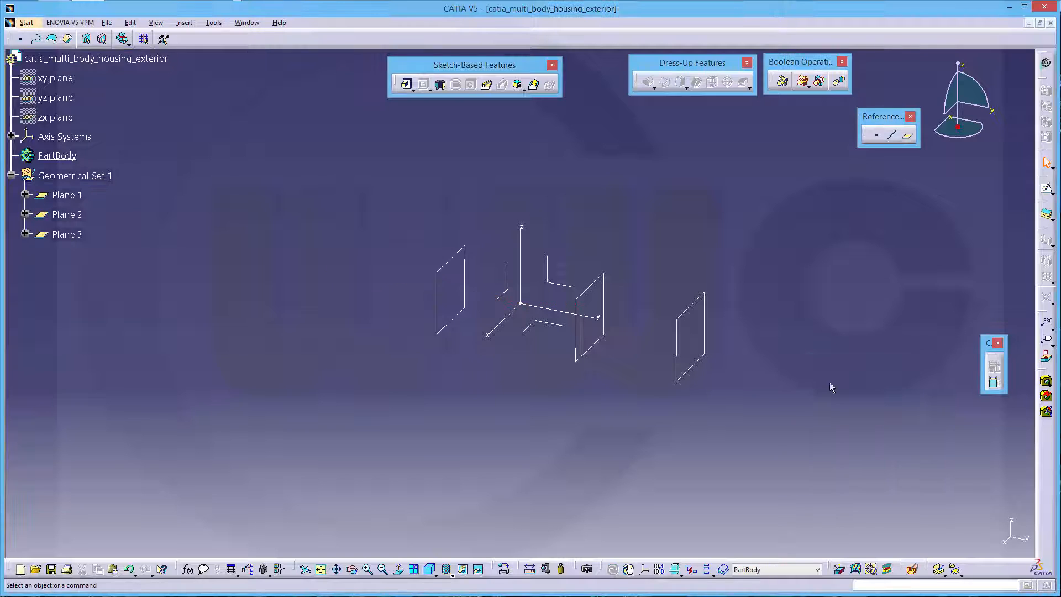
Step: Create a reference plane offset 88 mm from the ZX plane in the reversed direction
click(907, 136)
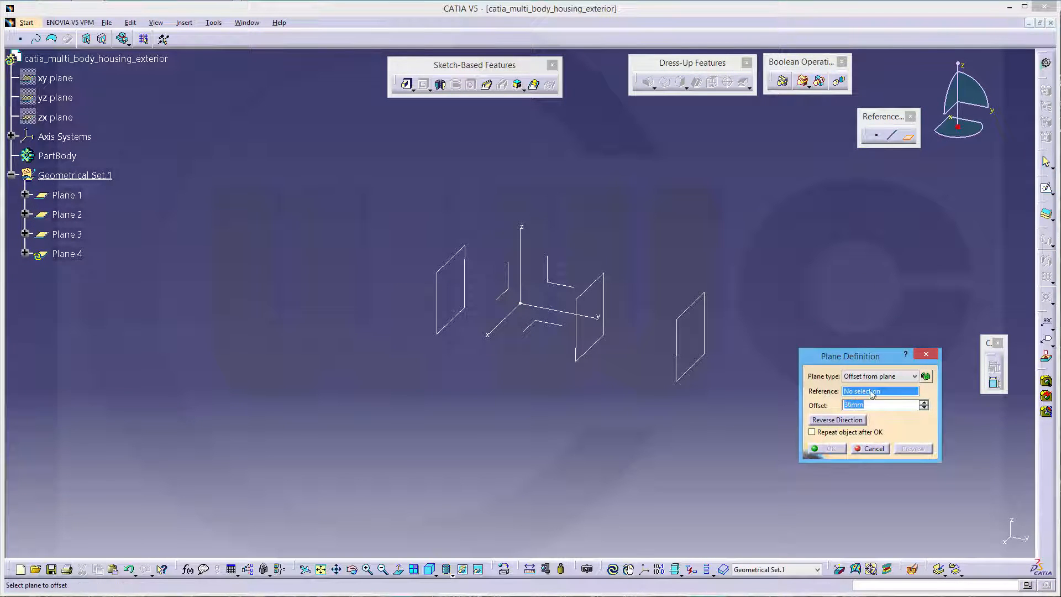
click(508, 294)
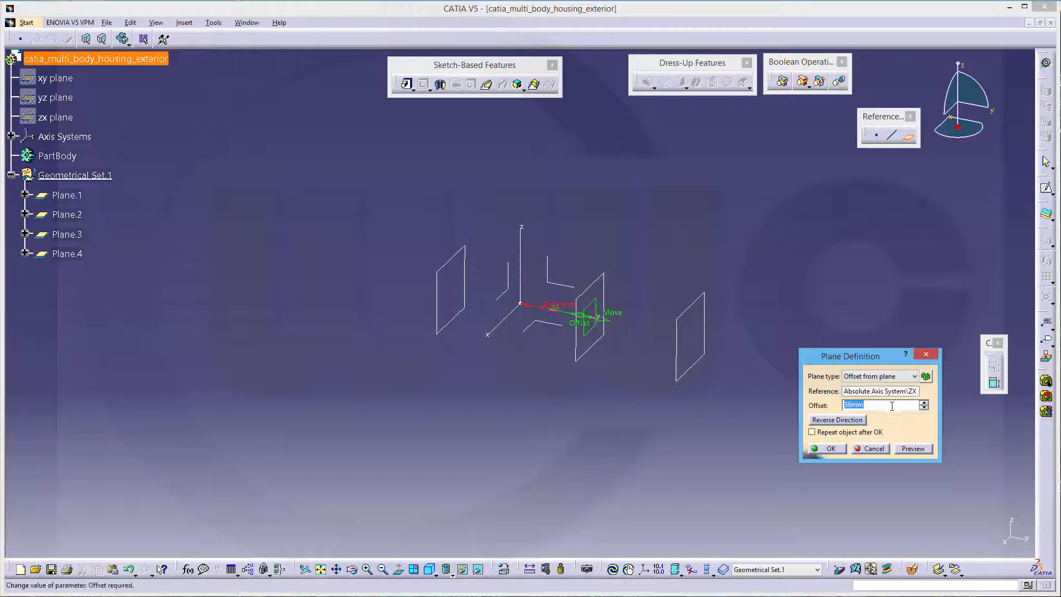
click(851, 421)
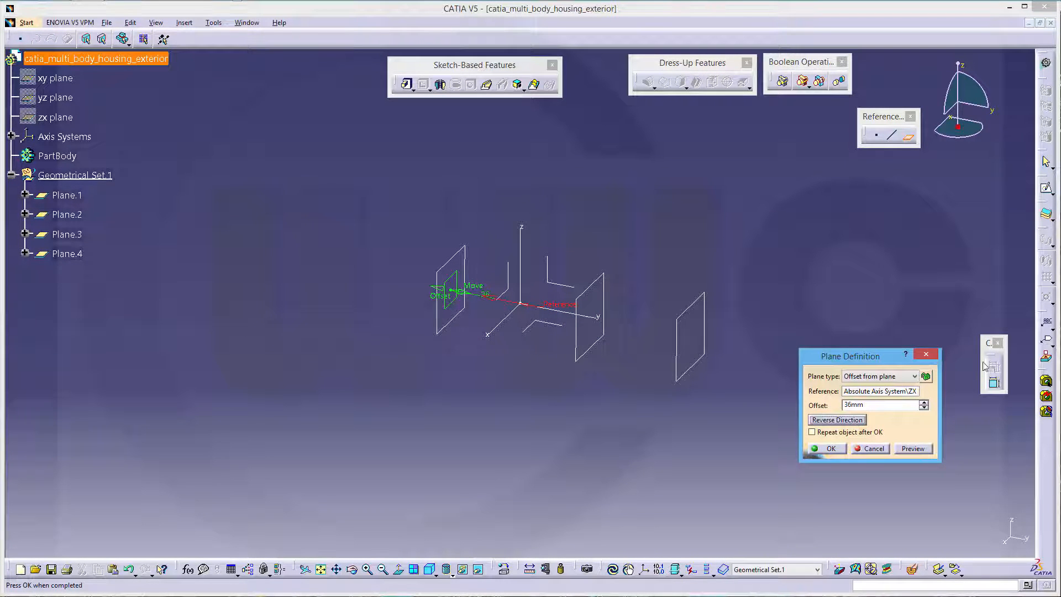
drag(874, 405, 770, 415)
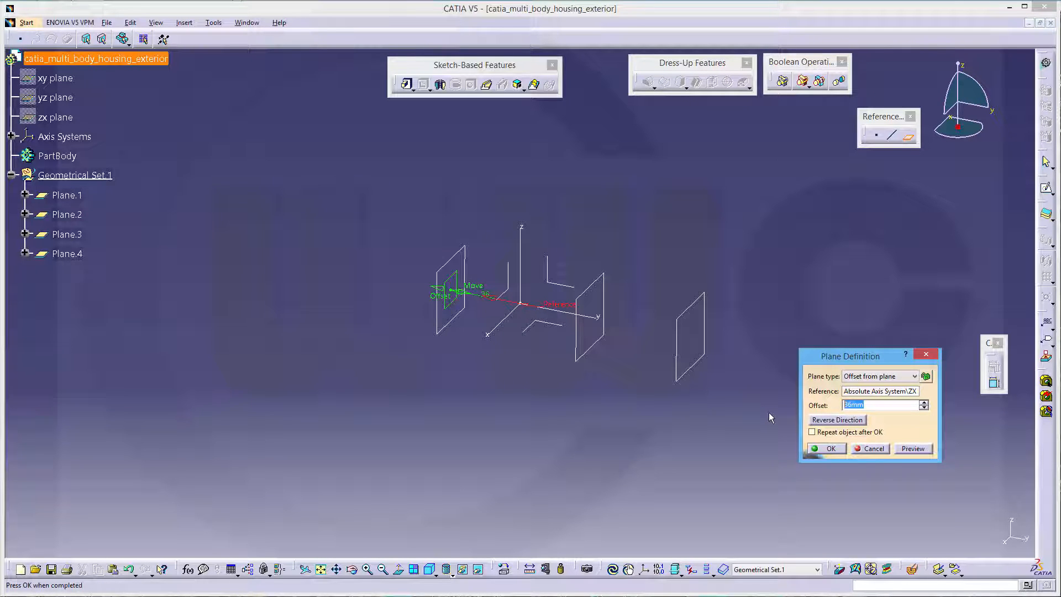
text(88)
key(Return)
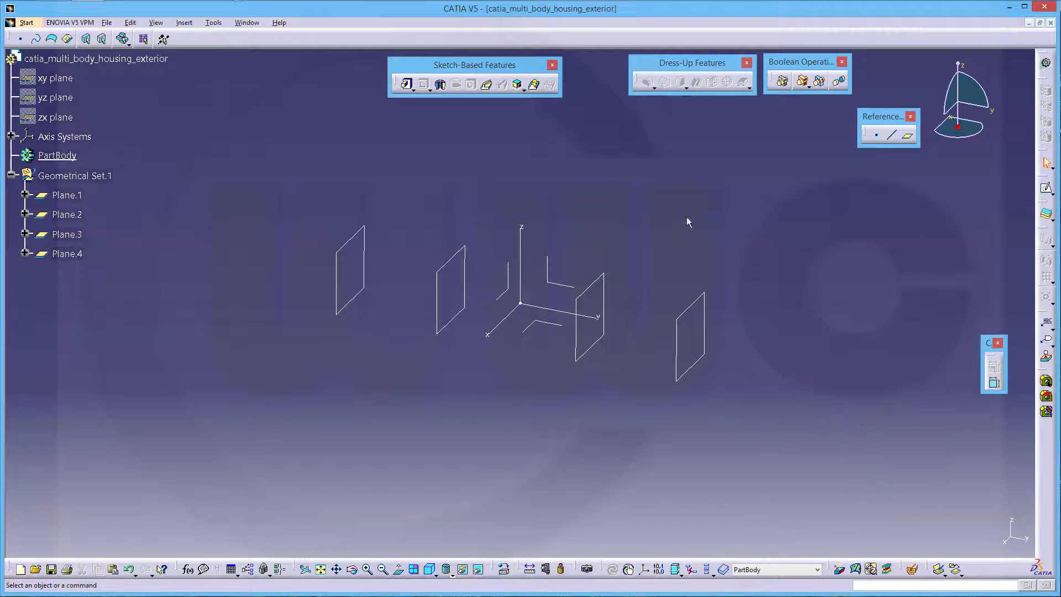
Step: Create a reference plane offset 44 mm above the axis system's XY plane
click(908, 135)
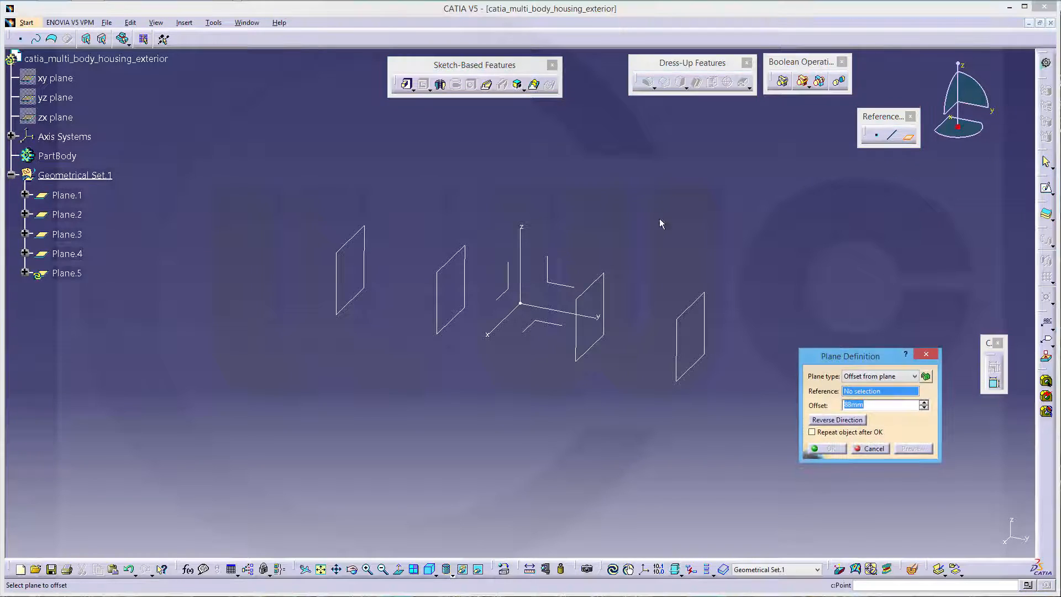
click(551, 325)
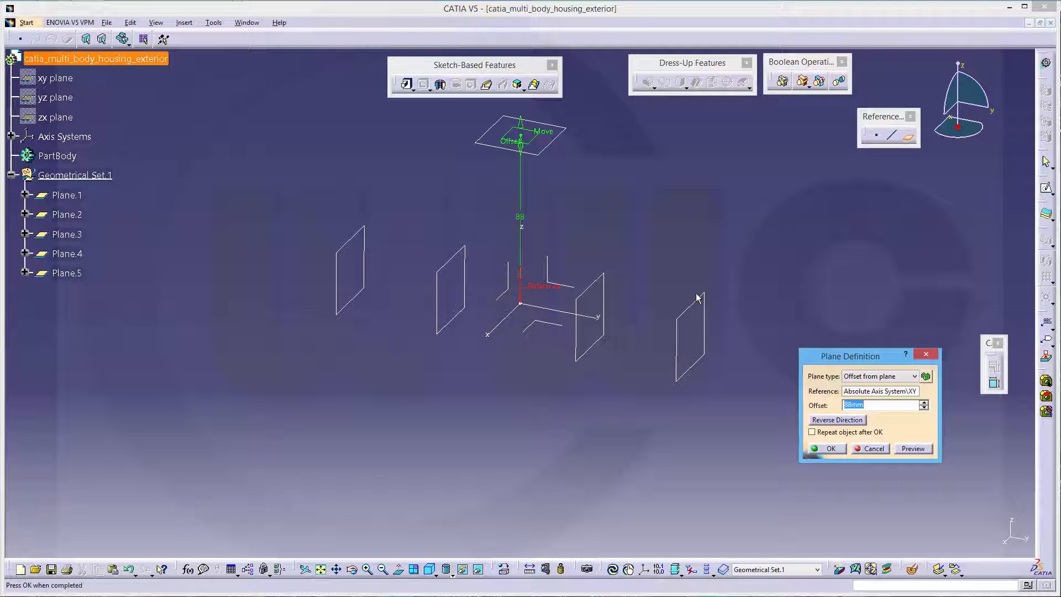
text(44)
key(Return)
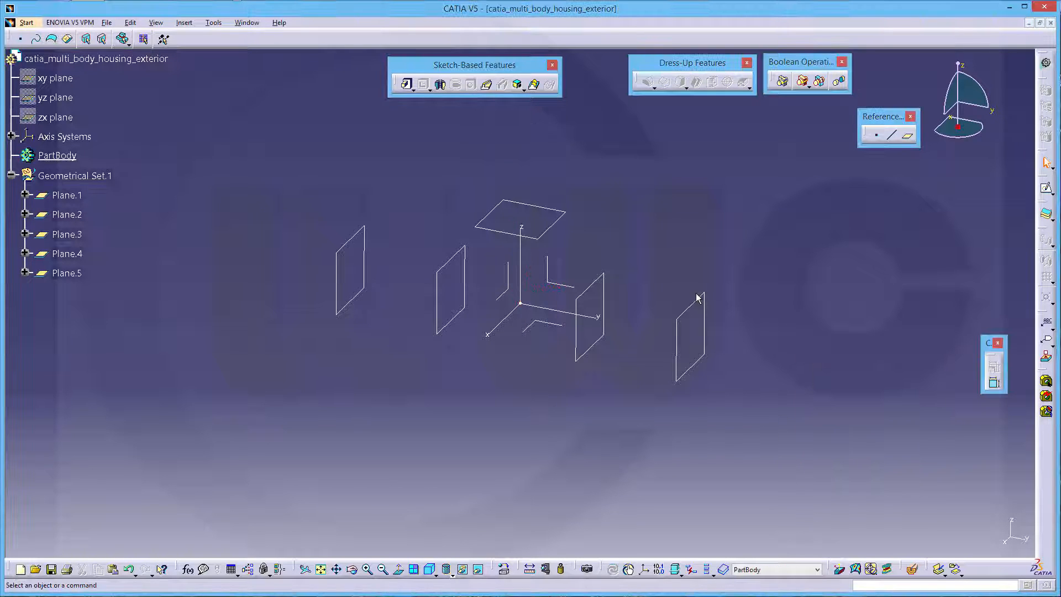
Step: Create another reference plane offset 90 mm above the XY plane
click(908, 136)
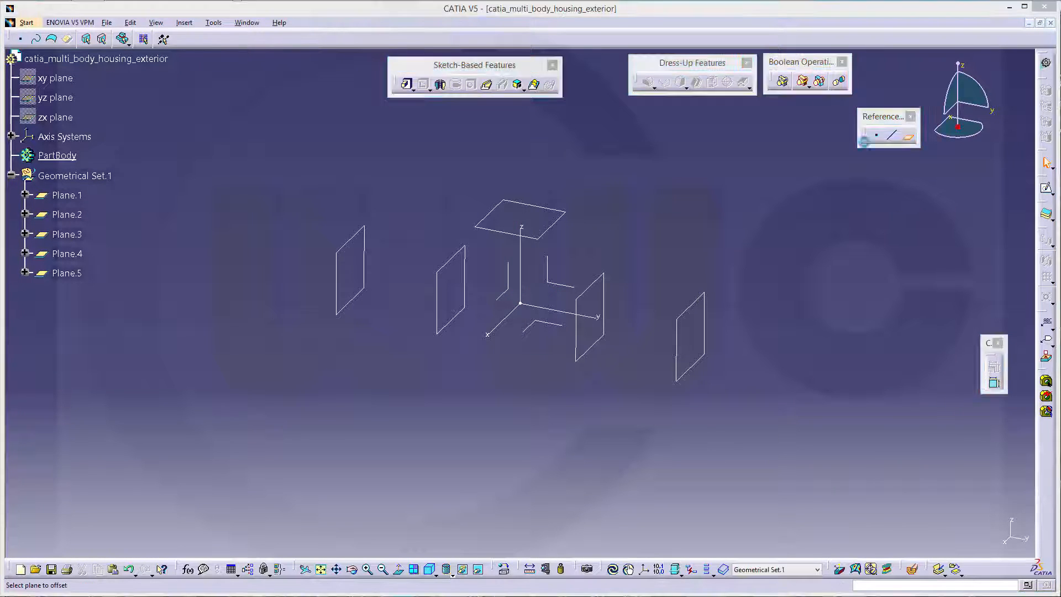
click(535, 325)
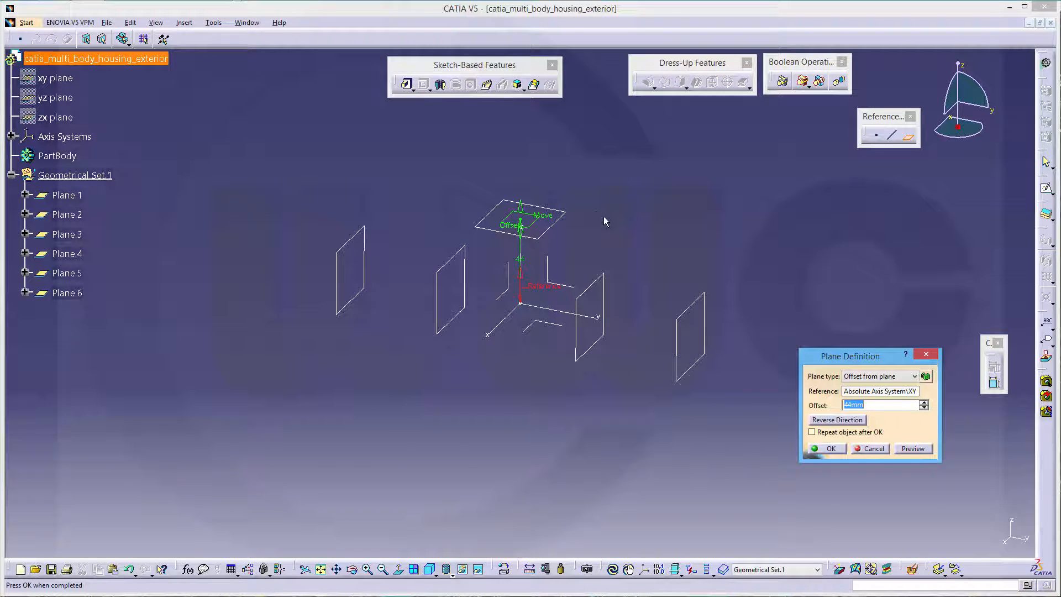
text(90)
key(Return)
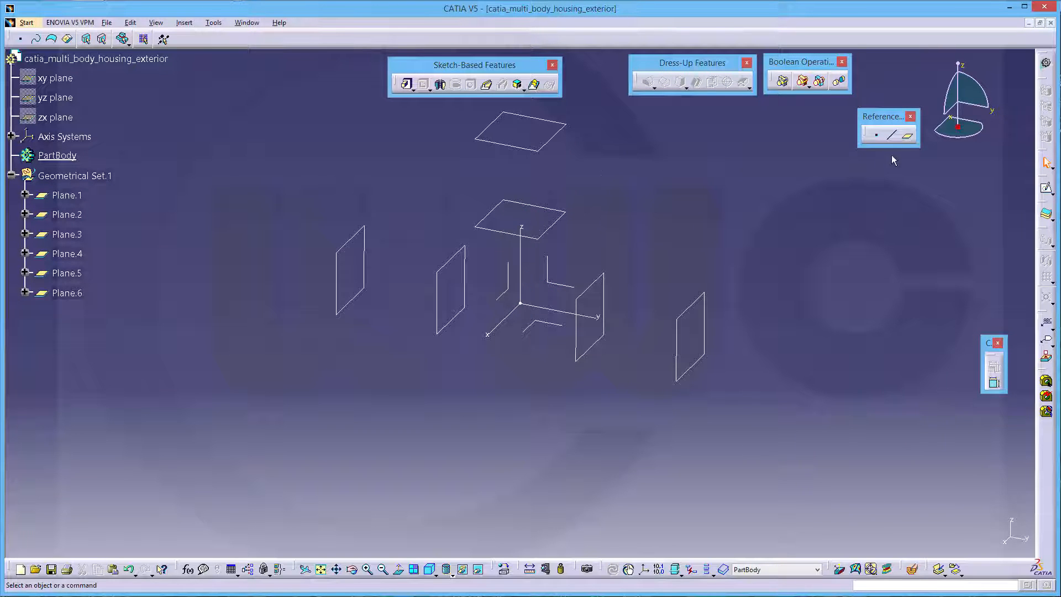
Step: Create a reference plane offset 5 mm below the XY plane by reversing the offset direction
click(906, 135)
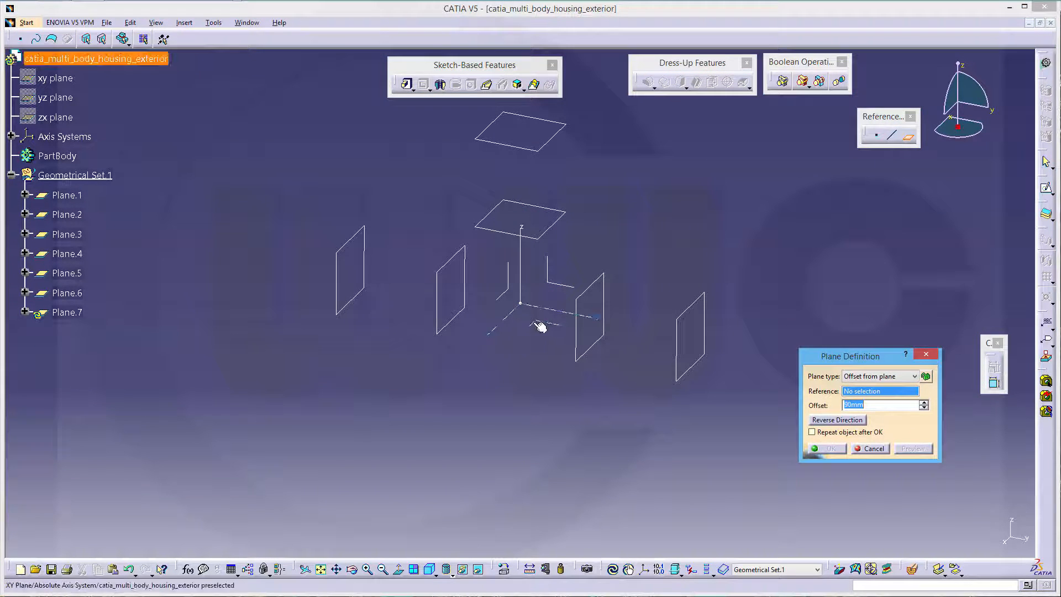
click(540, 326)
click(837, 420)
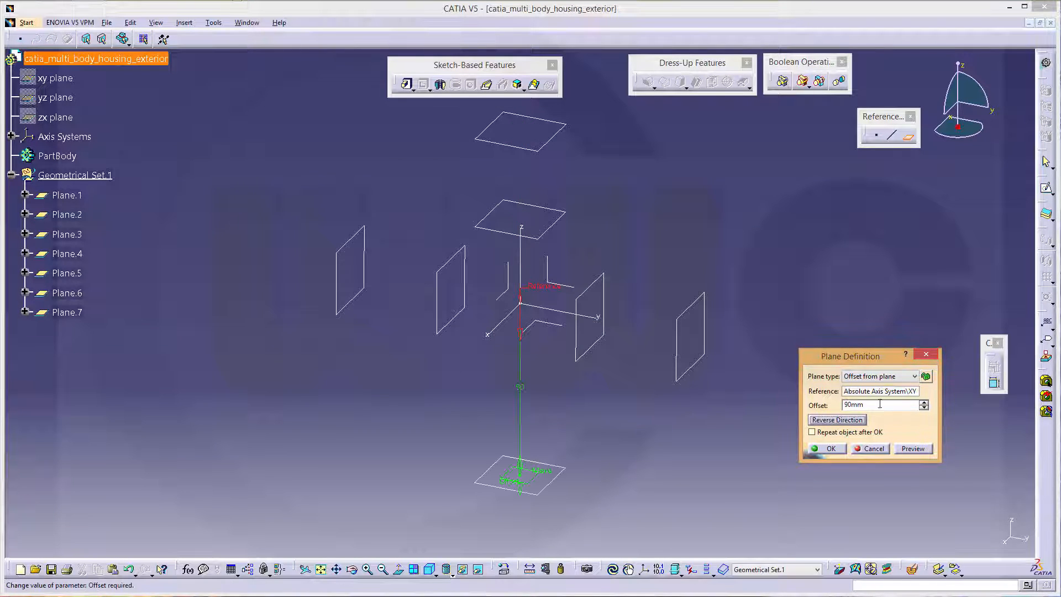
double_click(880, 404)
text(5)
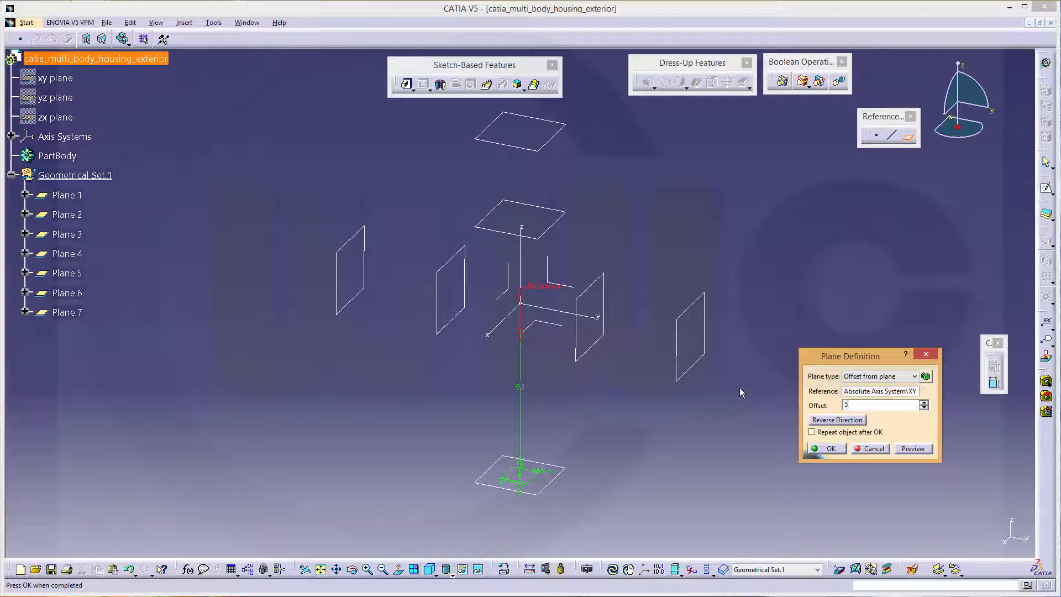
key(Return)
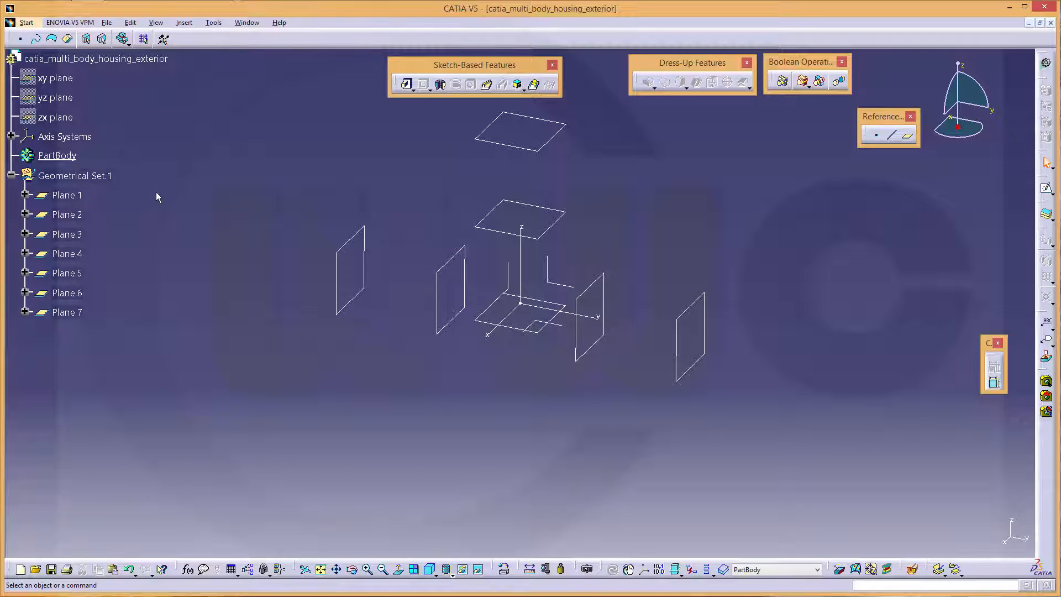
Step: Rename the geometrical set containing the offset planes to reference_planes through its feature properties
right_click(95, 178)
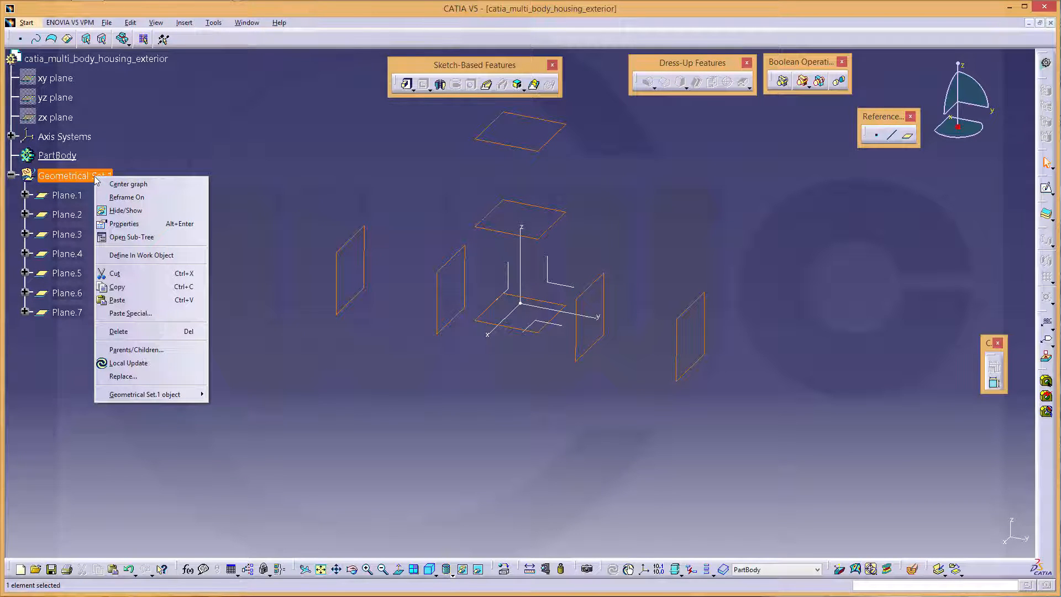
click(132, 224)
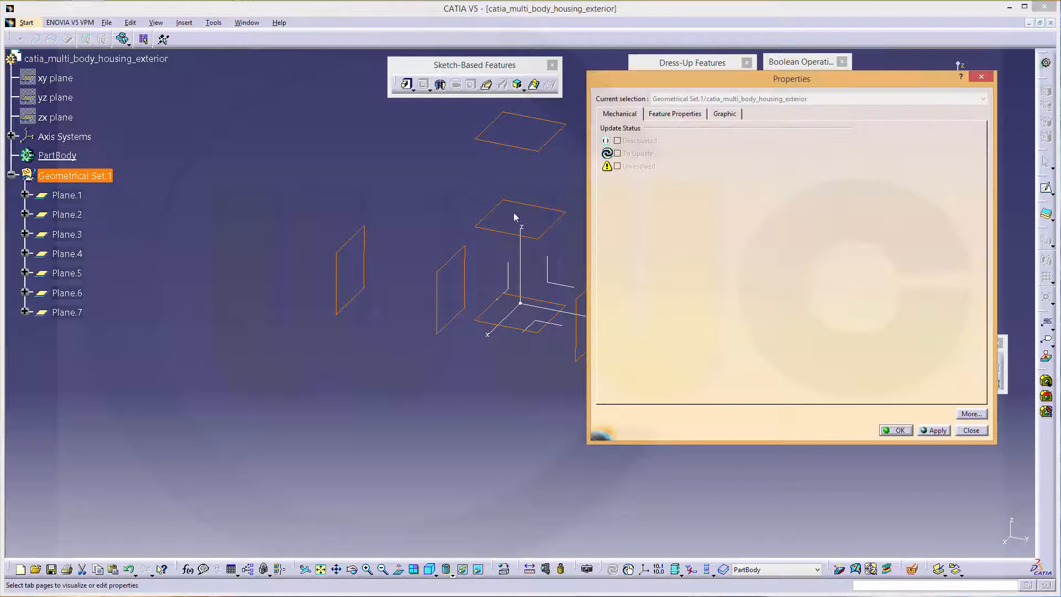
click(688, 114)
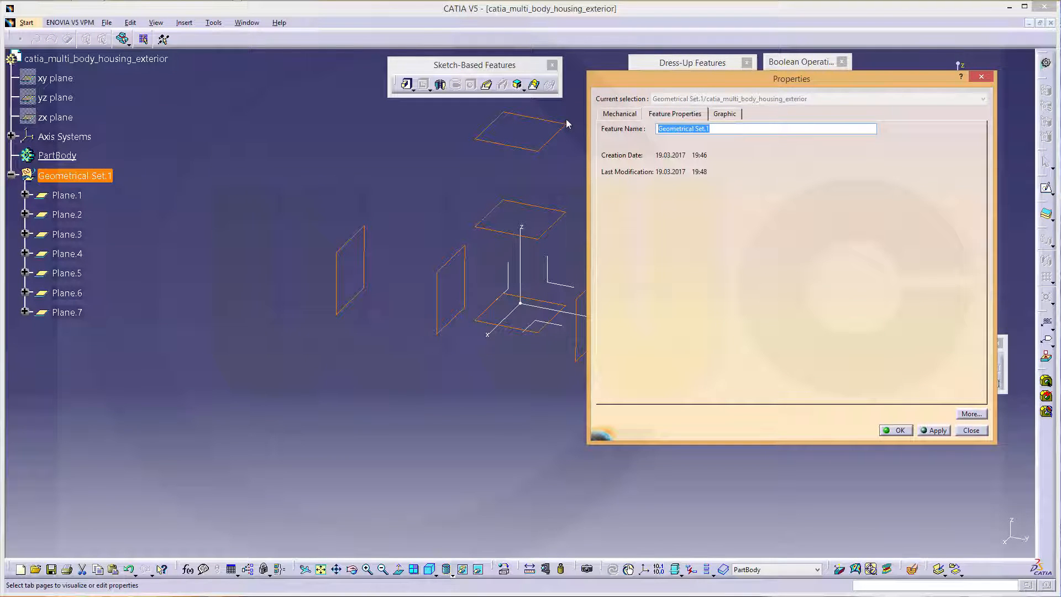
text(reference_planes)
key(Return)
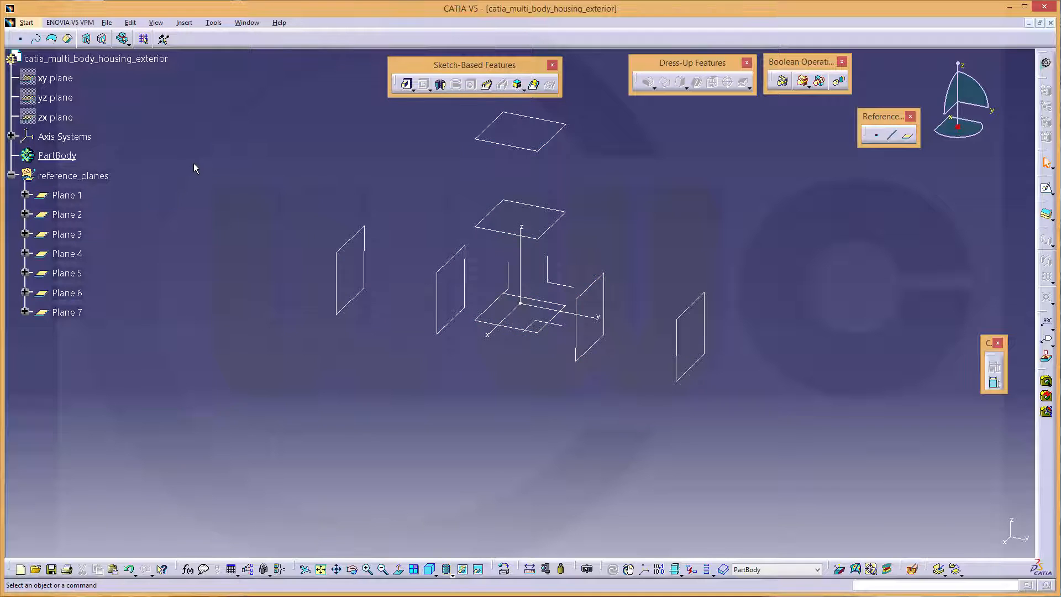
Step: Insert two new empty bodies into the part
click(188, 24)
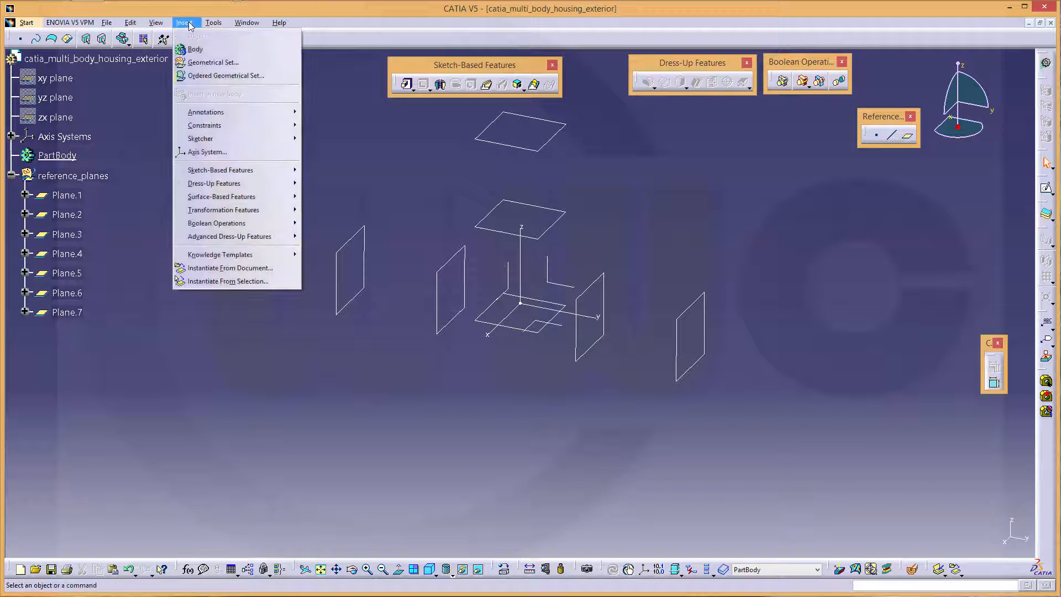
click(195, 49)
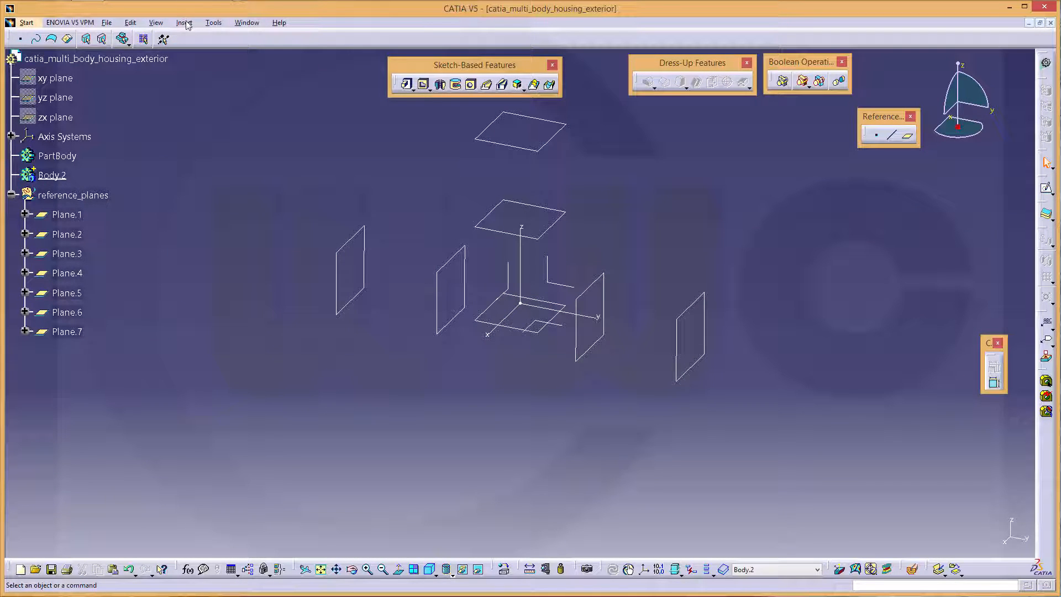
click(188, 24)
click(194, 48)
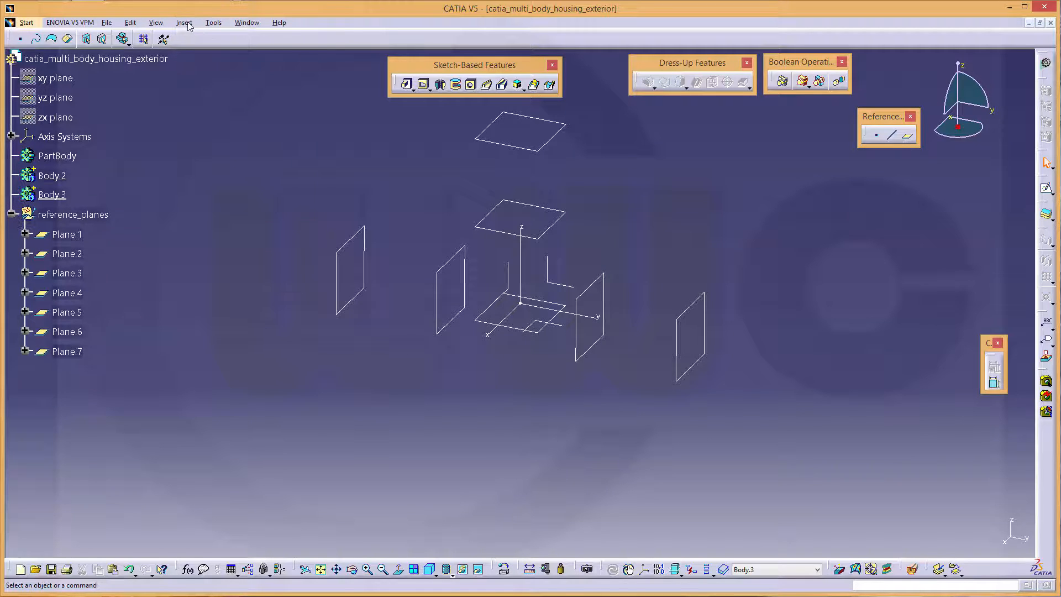
Step: Insert a third and a fourth additional empty body into the part
click(187, 24)
click(193, 48)
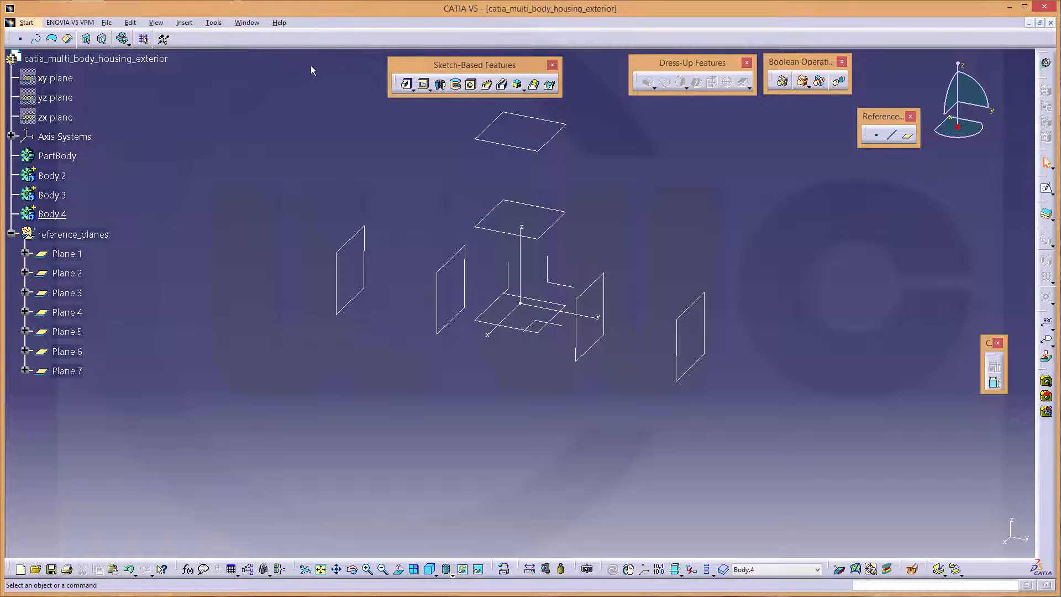
click(184, 23)
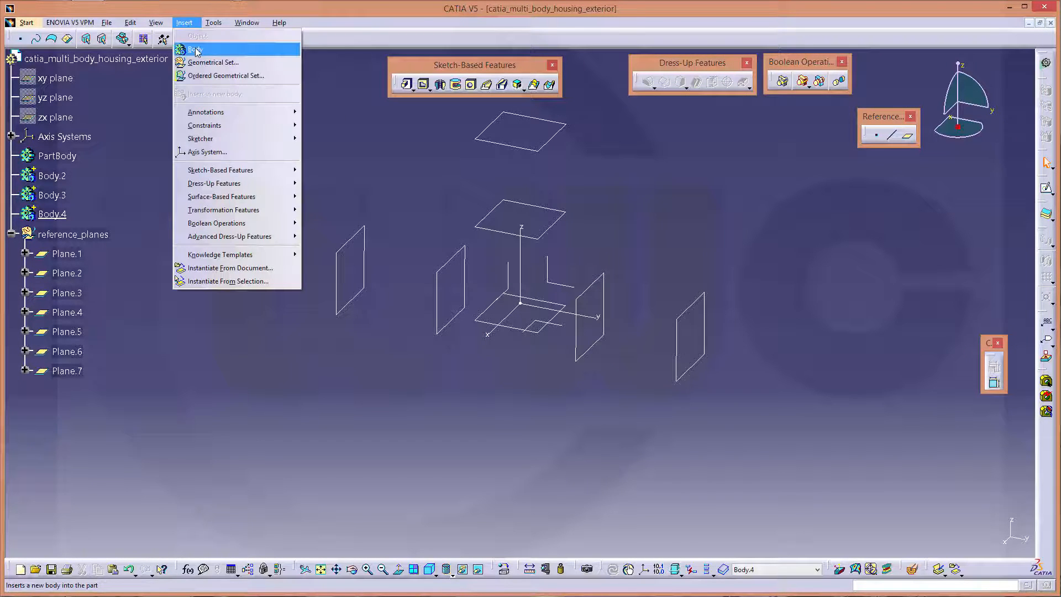
click(196, 50)
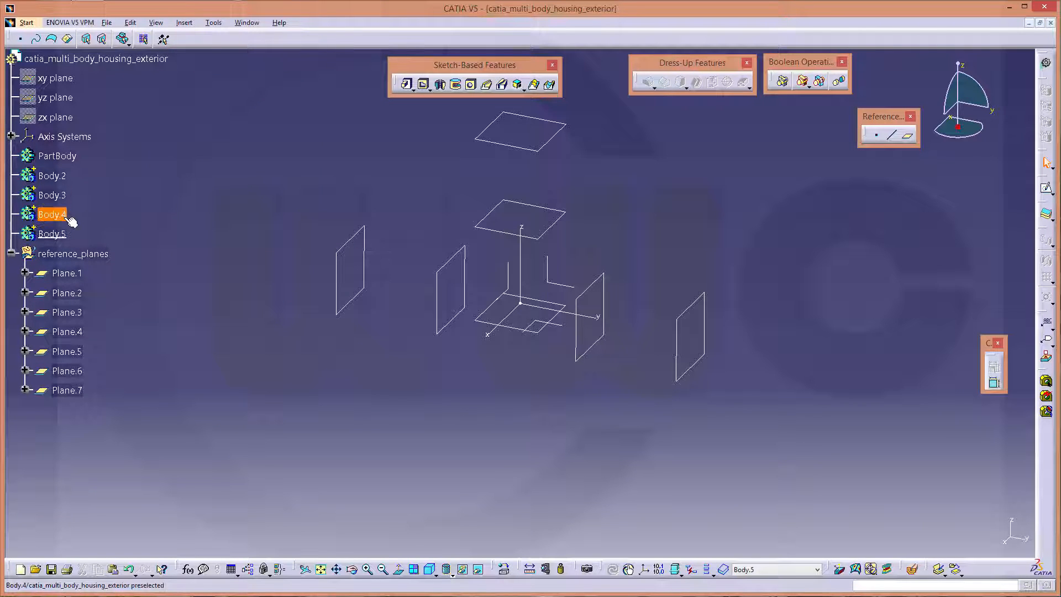
Step: Rename Body.2 to right_plus through its feature properties
right_click(57, 177)
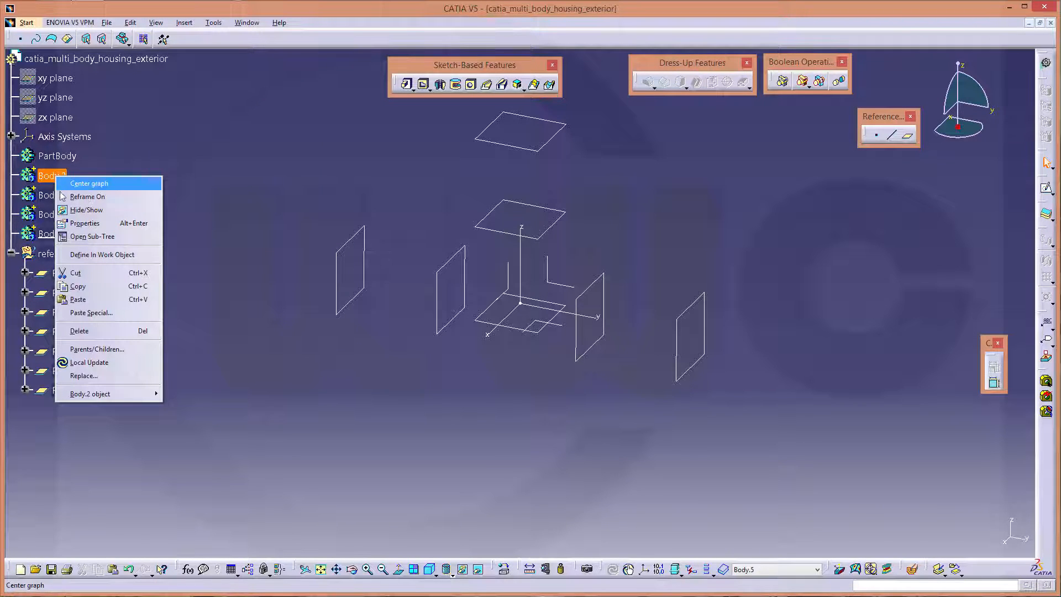
click(85, 223)
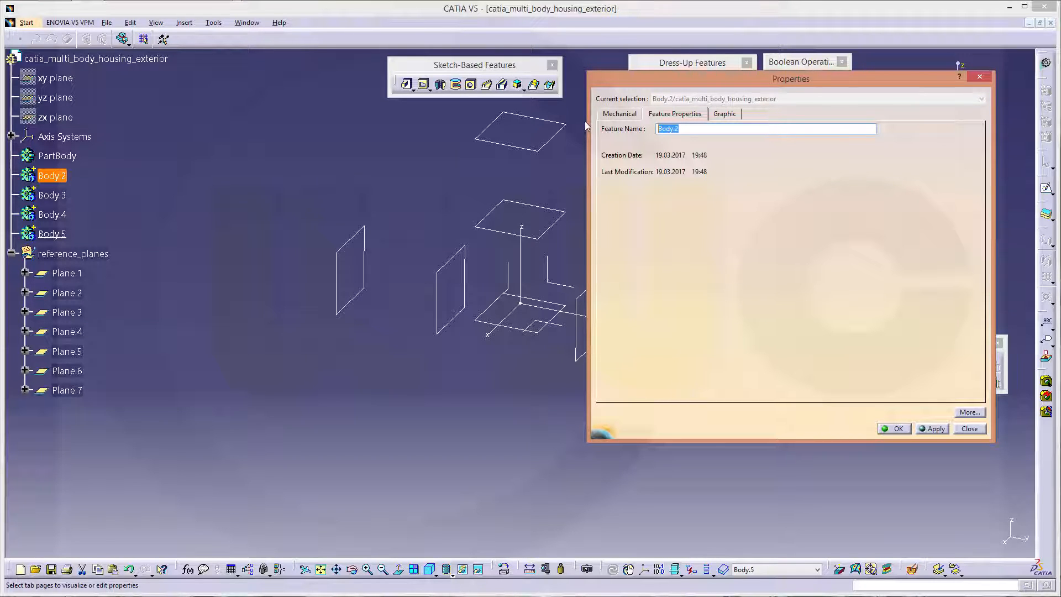
text(right_plus)
key(Return)
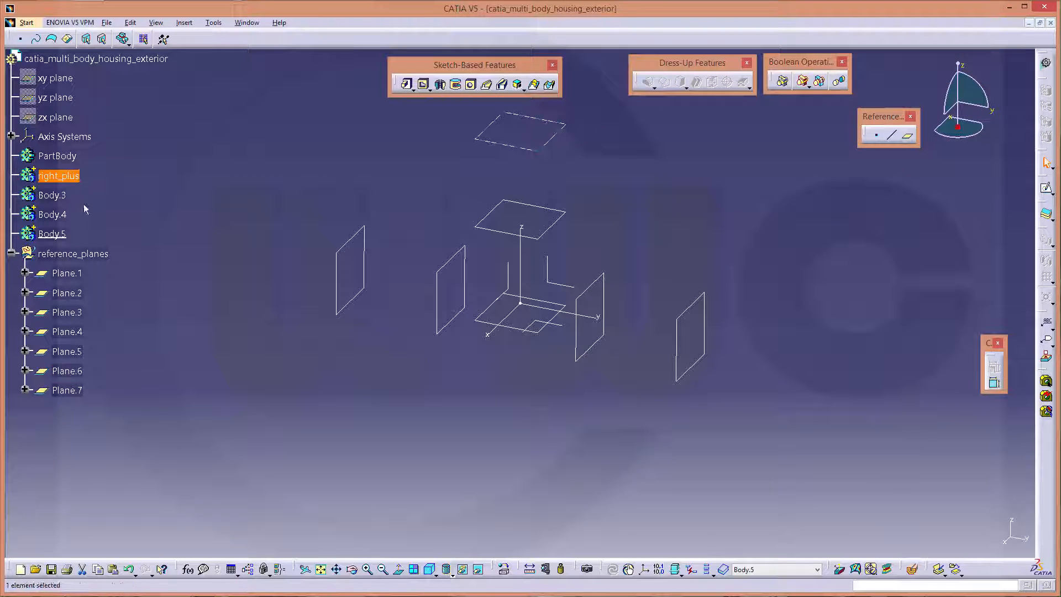
Step: Rename Body.3 to left_plus through its feature properties
right_click(51, 200)
click(88, 245)
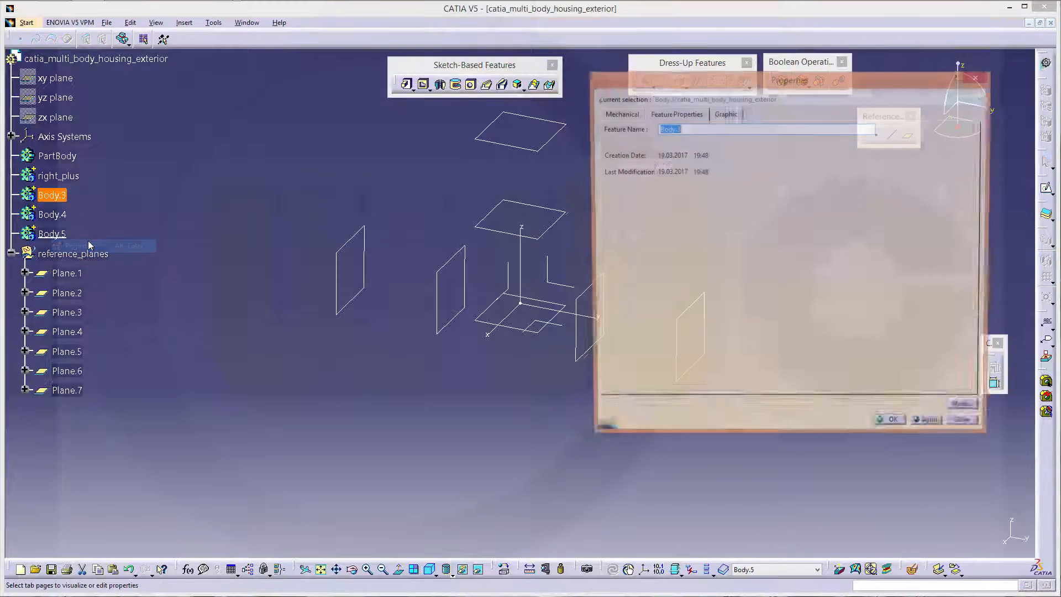
text(left_plu)
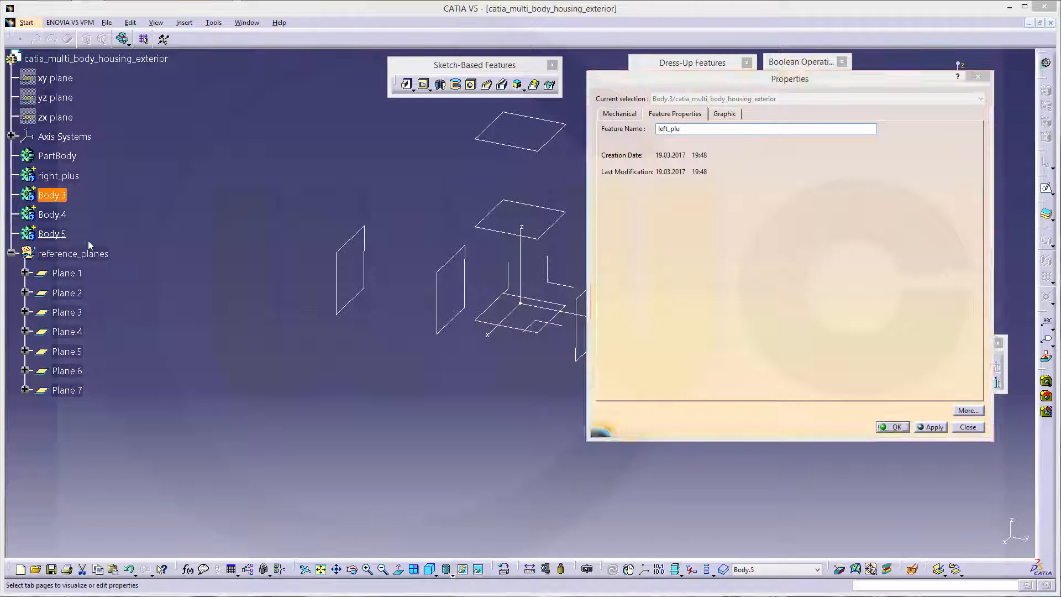
key(Return)
right_click(63, 202)
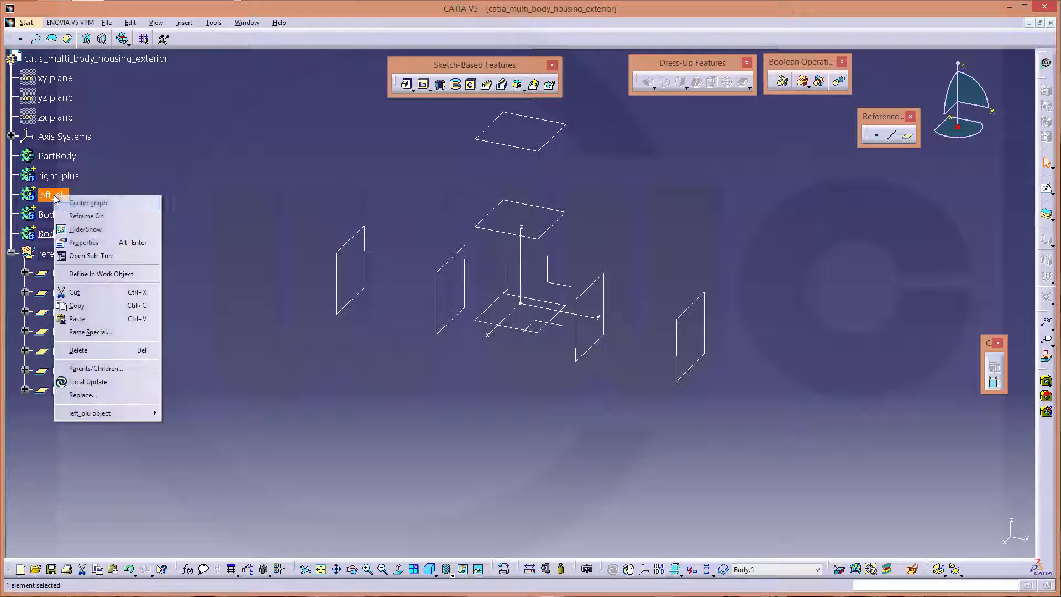
click(86, 242)
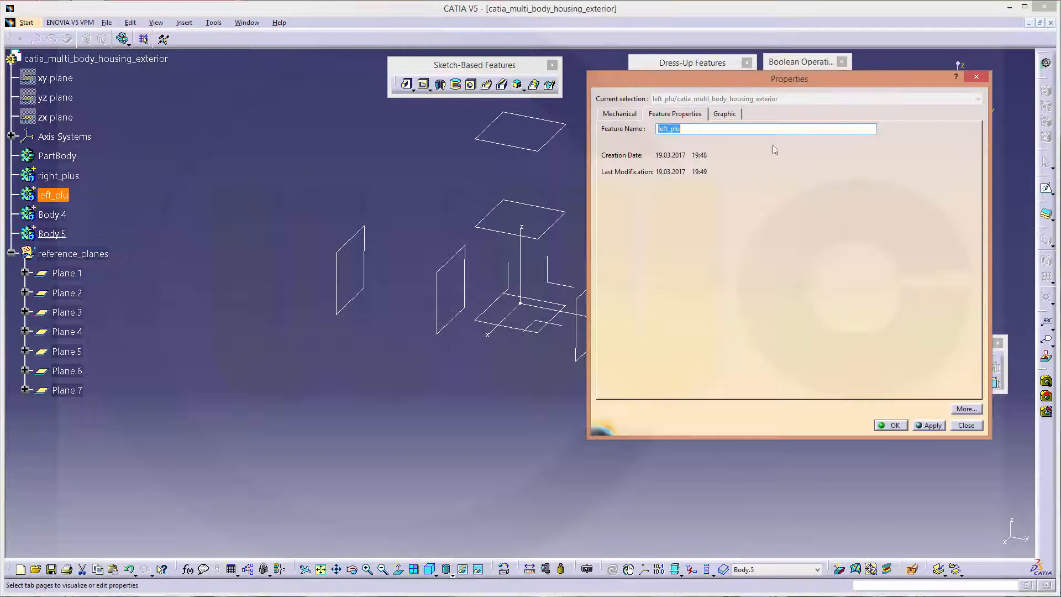
click(691, 127)
text(s)
key(Return)
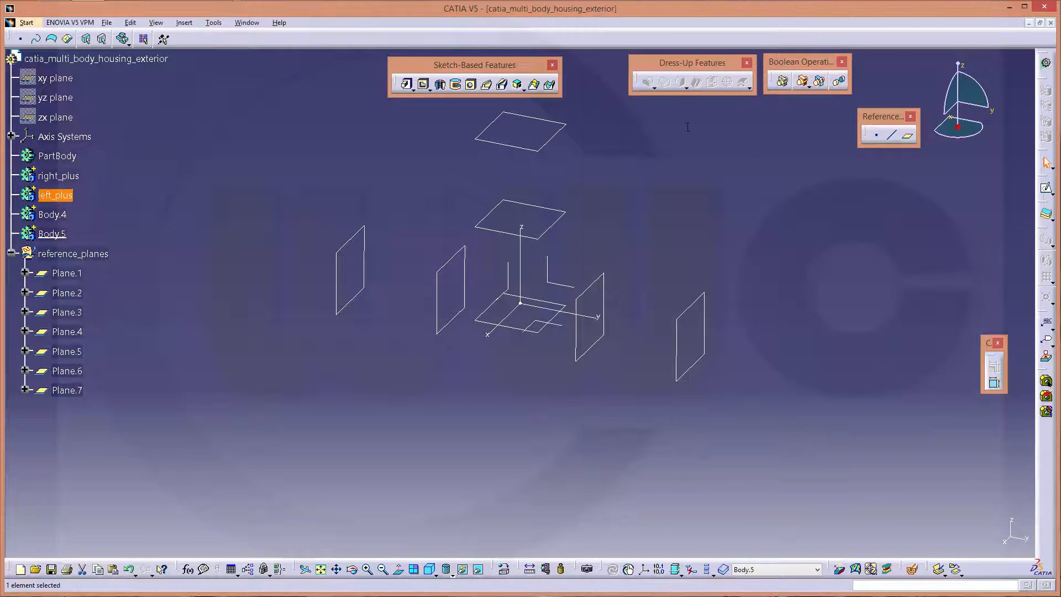
Step: Rename Body.4 to center_plus through its feature properties
right_click(62, 216)
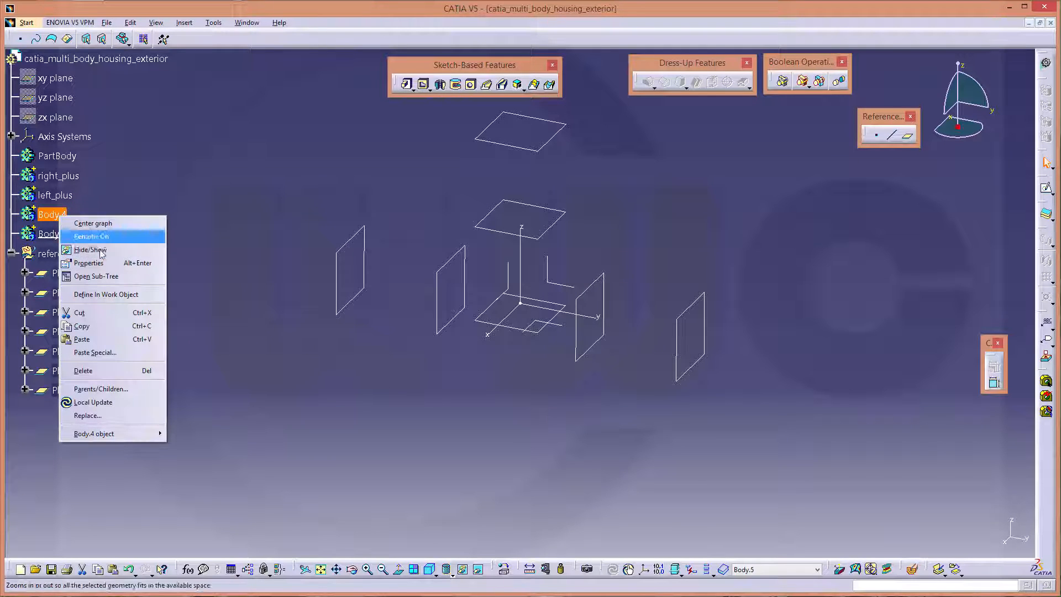
click(114, 263)
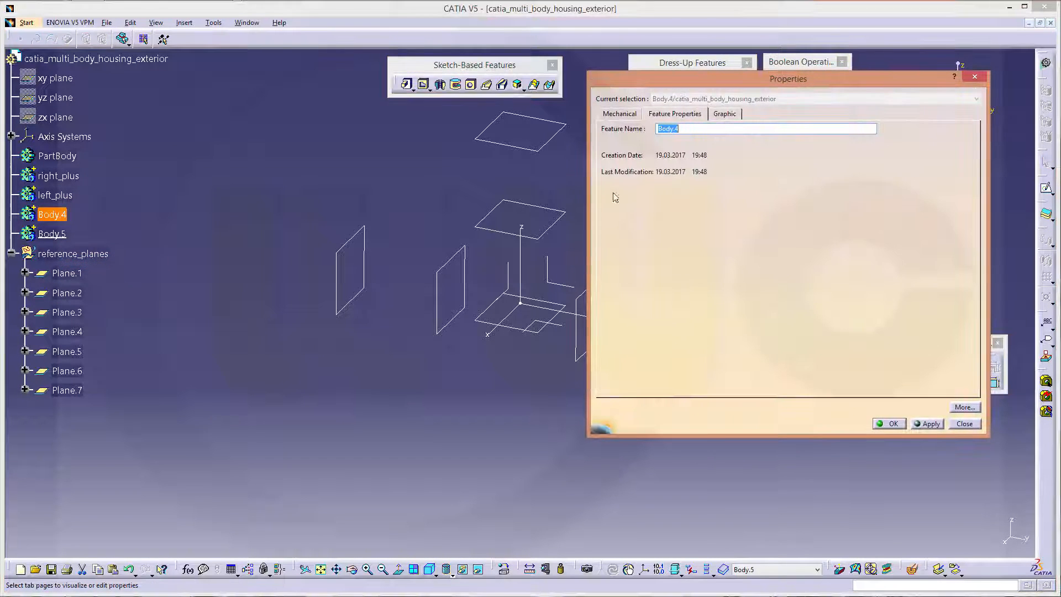
text(center_plus)
key(Return)
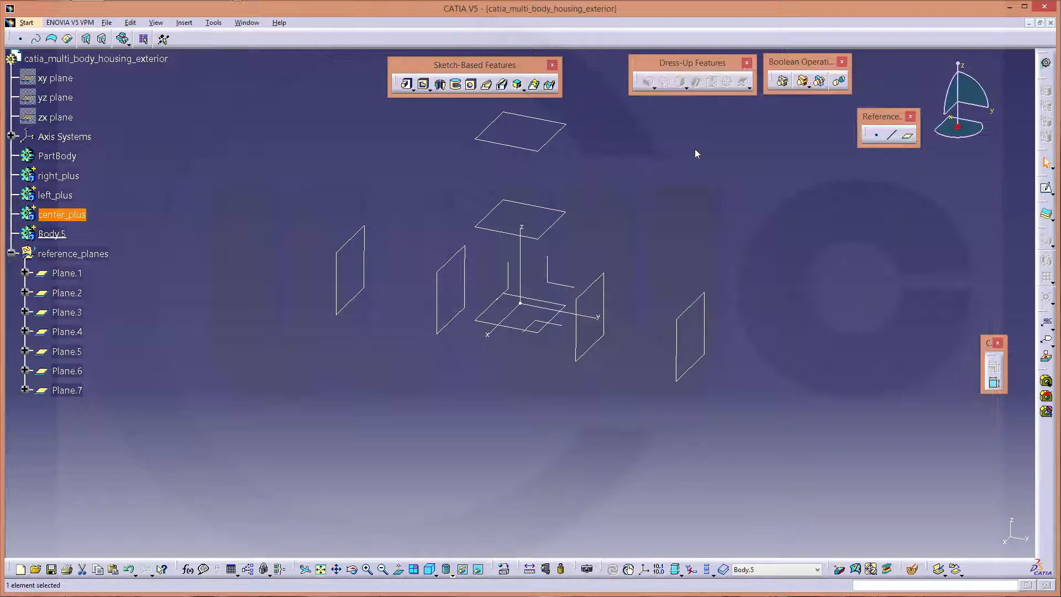
Step: Rename Body.5 to stiffener_plus through its feature properties
click(67, 236)
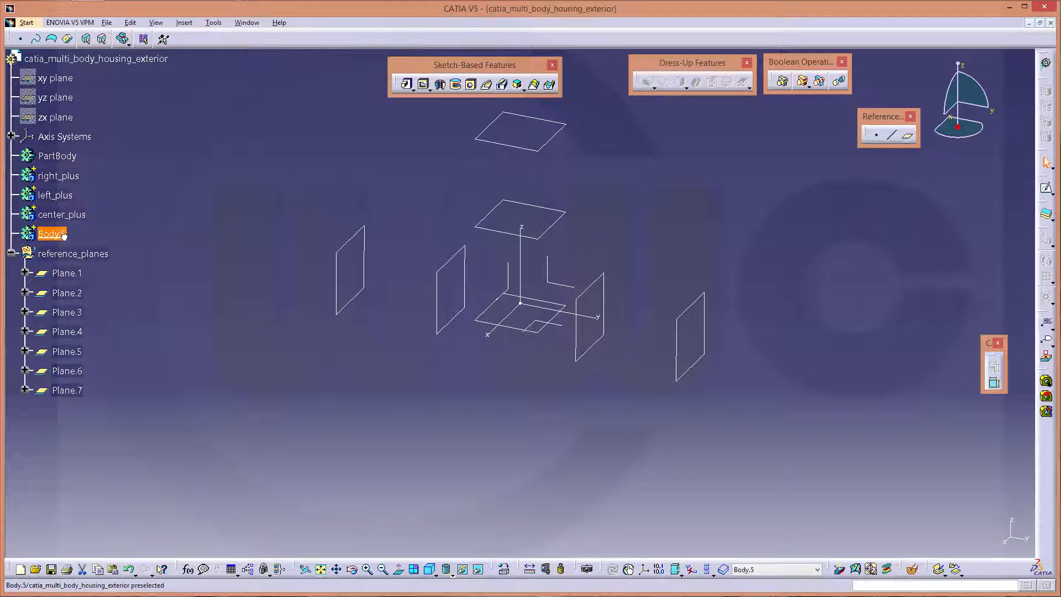
right_click(65, 236)
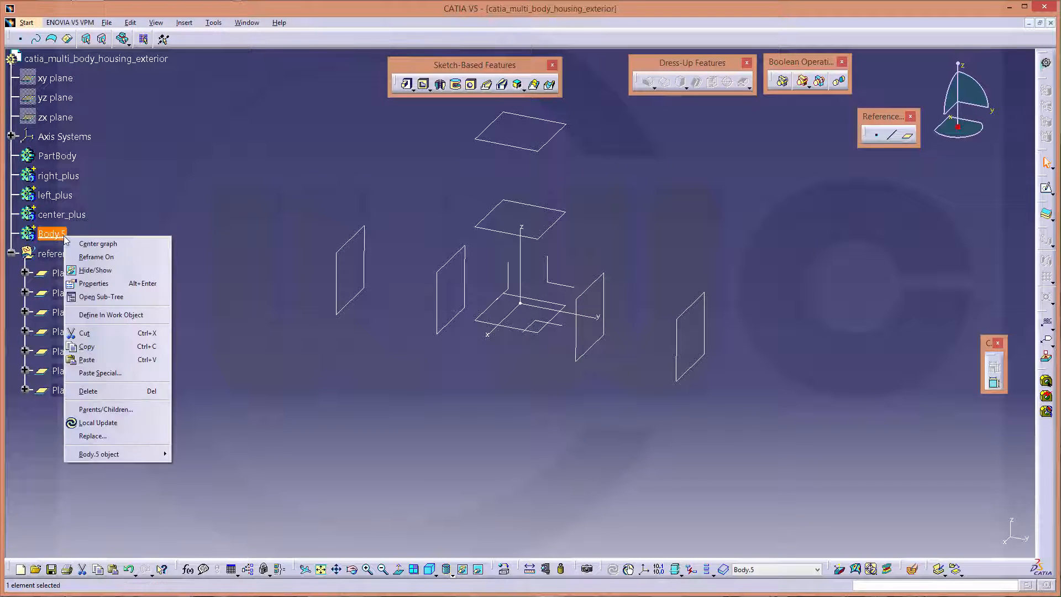
click(101, 286)
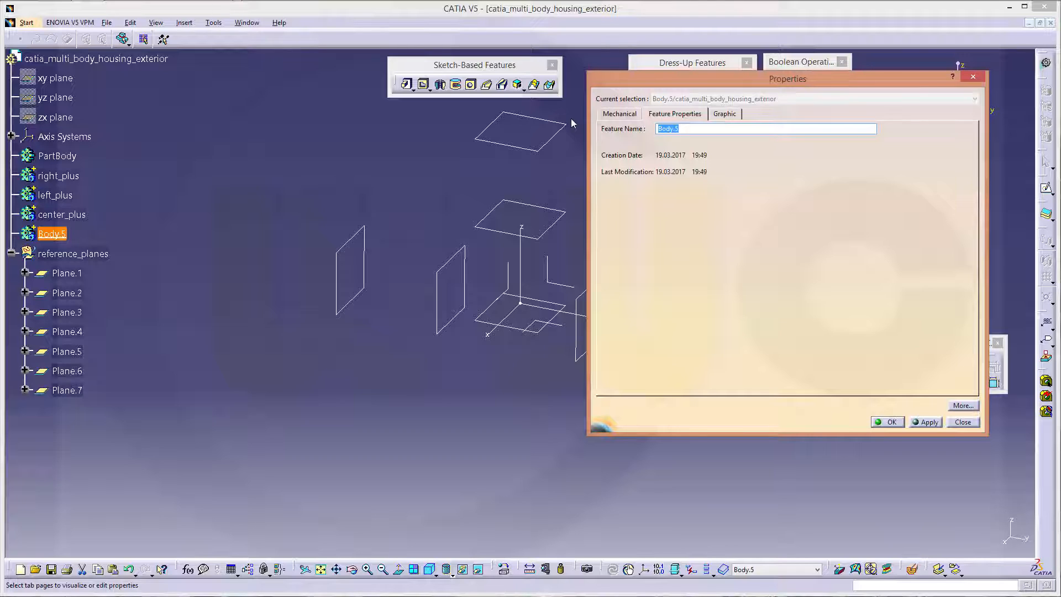
text(st)
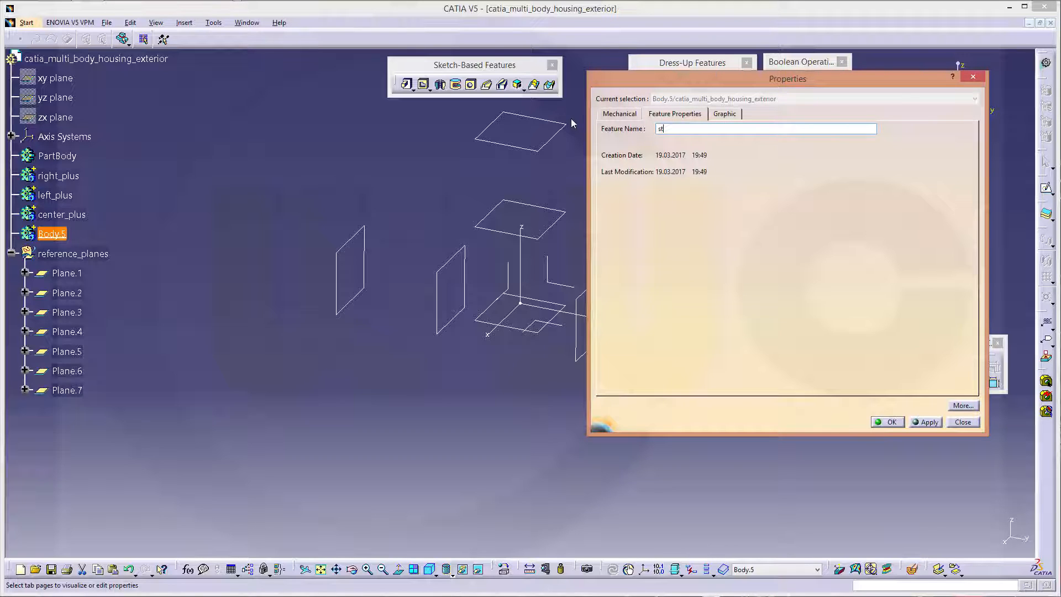
text(iffner)
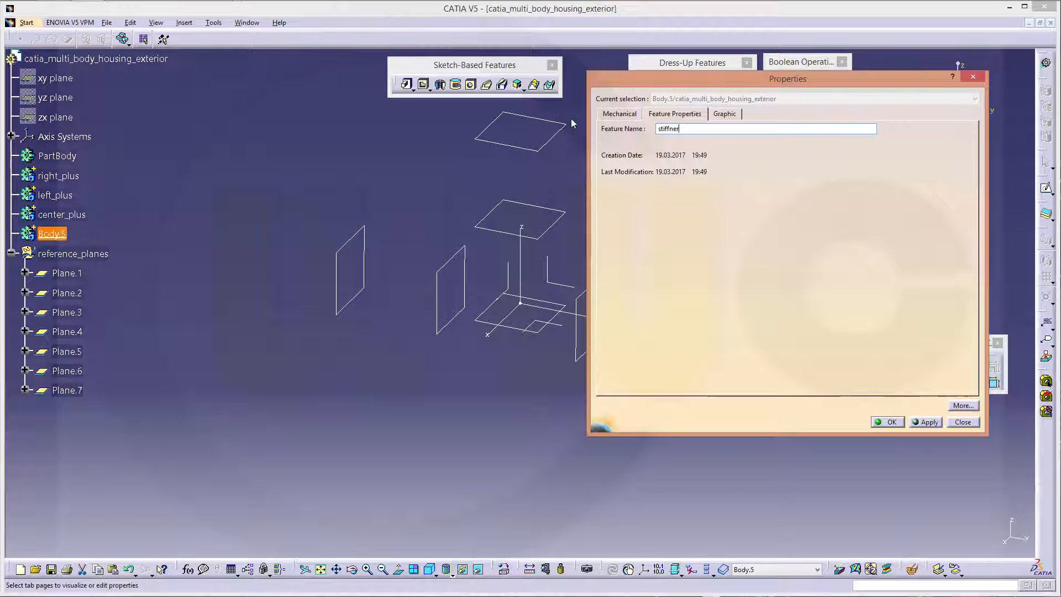
key(BackSpace)
key(BackSpace)
key(BackSpace)
text(ener_plus)
key(Return)
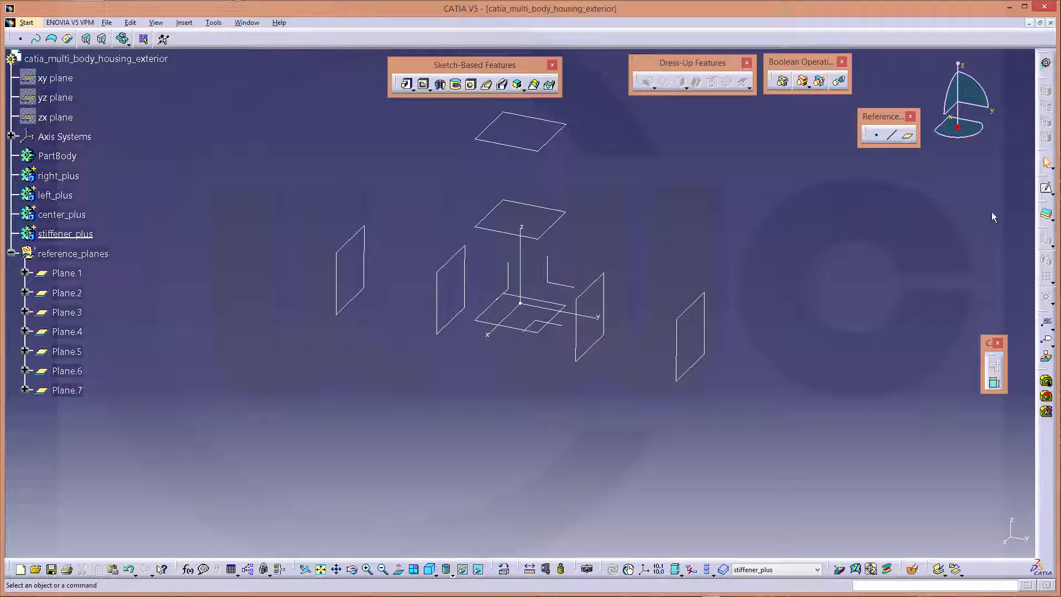
Step: Make the right_plus body the active work object
click(1046, 188)
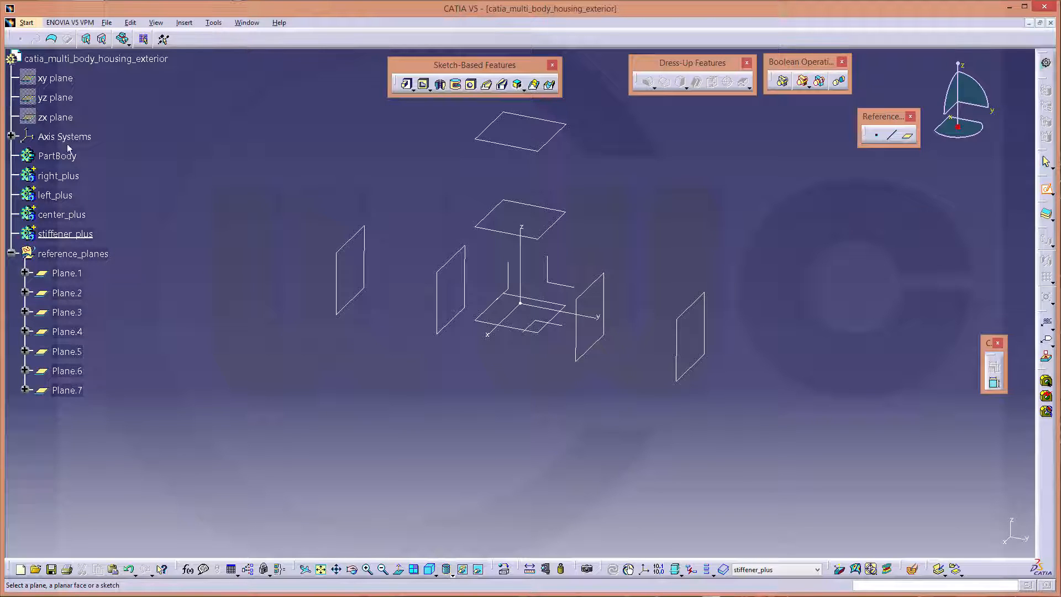
key(Escape)
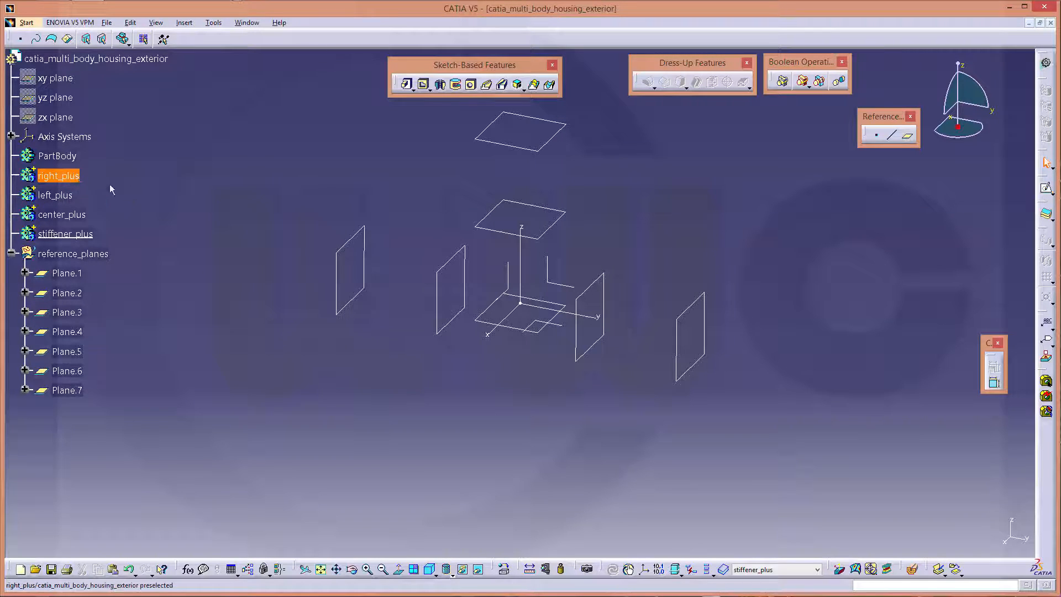
click(818, 571)
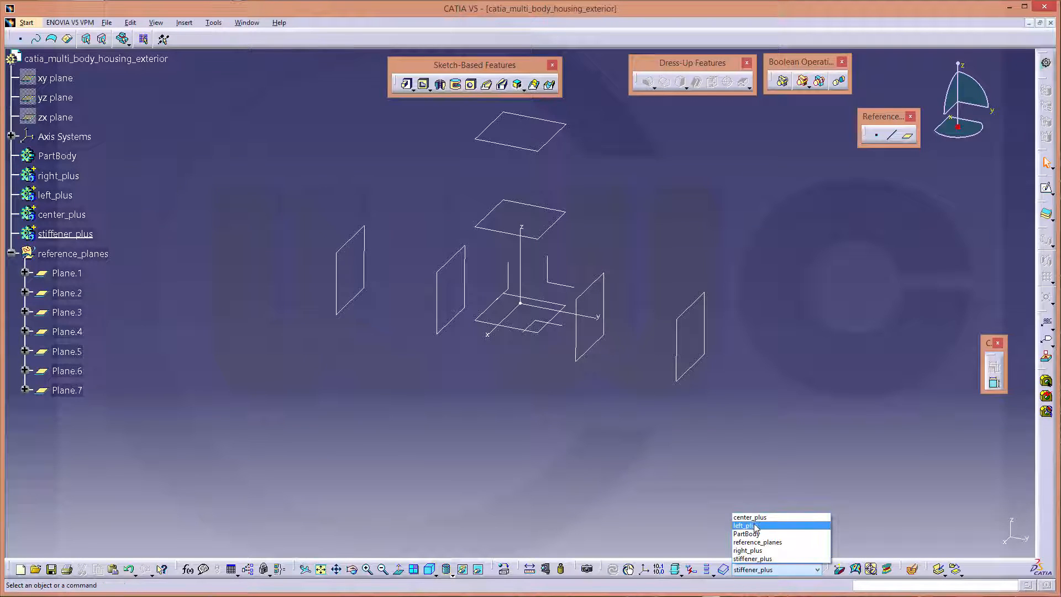
click(761, 551)
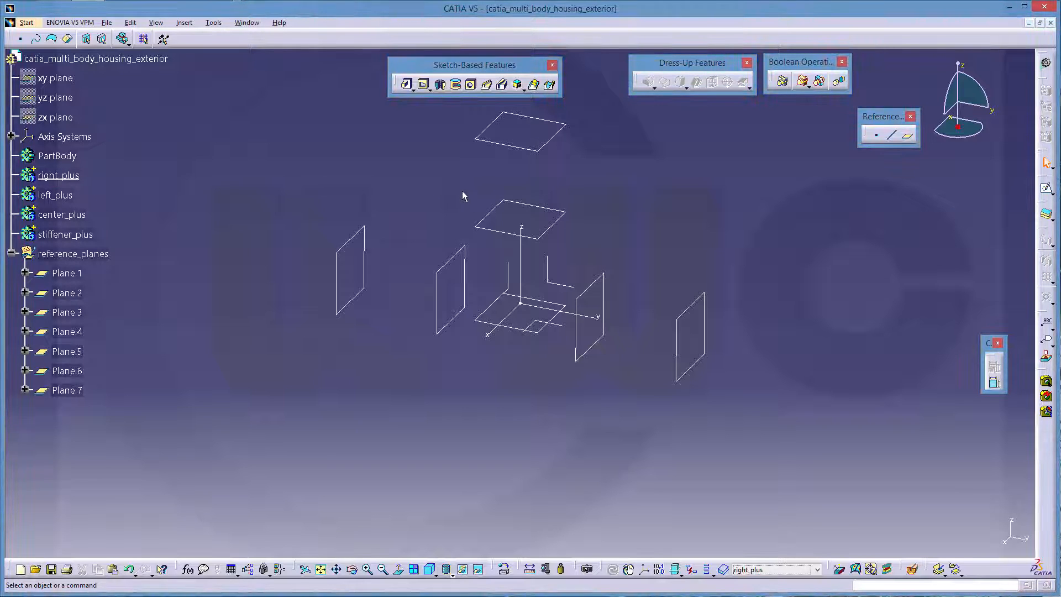
Step: Start a sketch in right_plus on the axis system's YZ plane and hide the sketch's H and V axes
click(1046, 188)
click(567, 291)
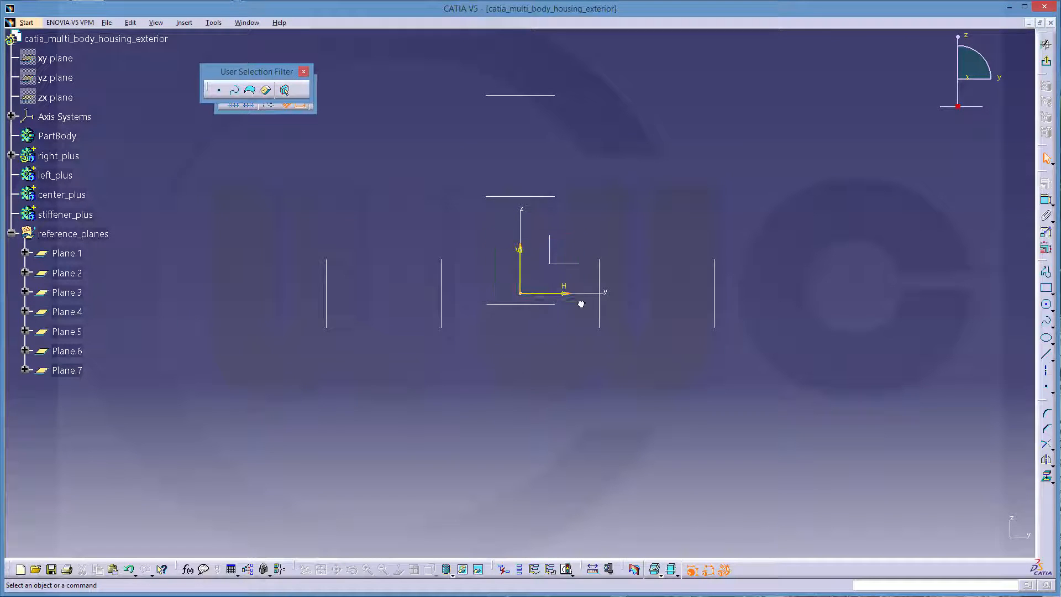
click(462, 570)
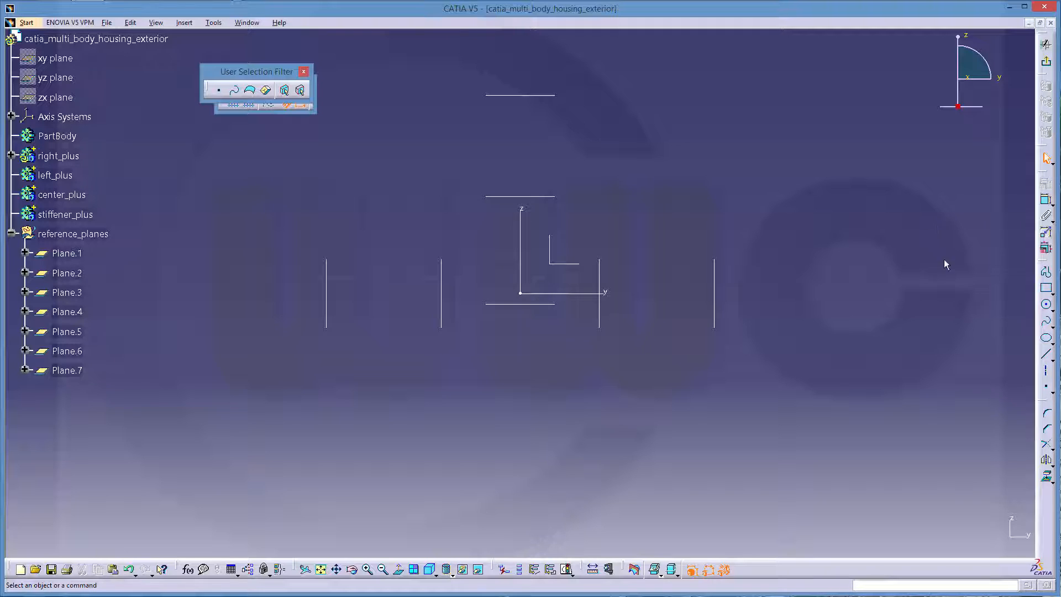
Step: Sketch a freehand rectangle above the uppermost offset plane, on the positive Y side of the Z axis
click(1045, 288)
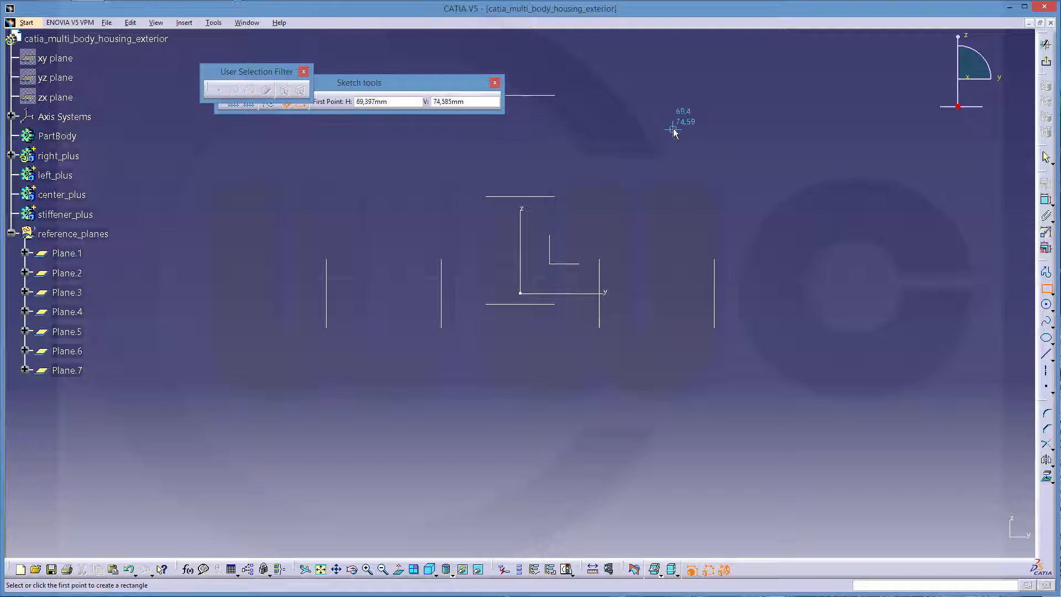
middle_drag(673, 133, 667, 267)
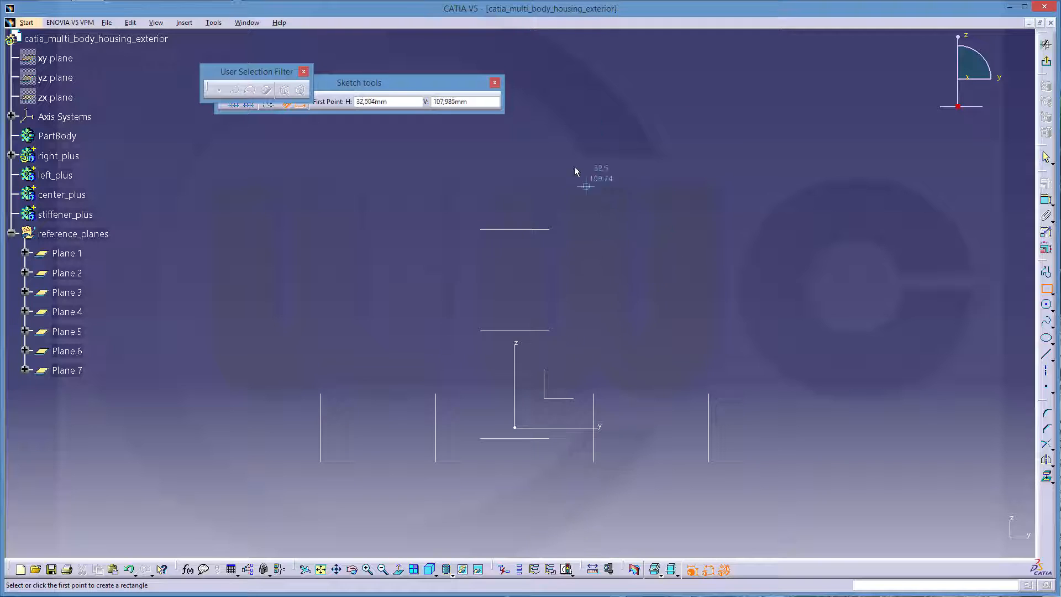
click(585, 139)
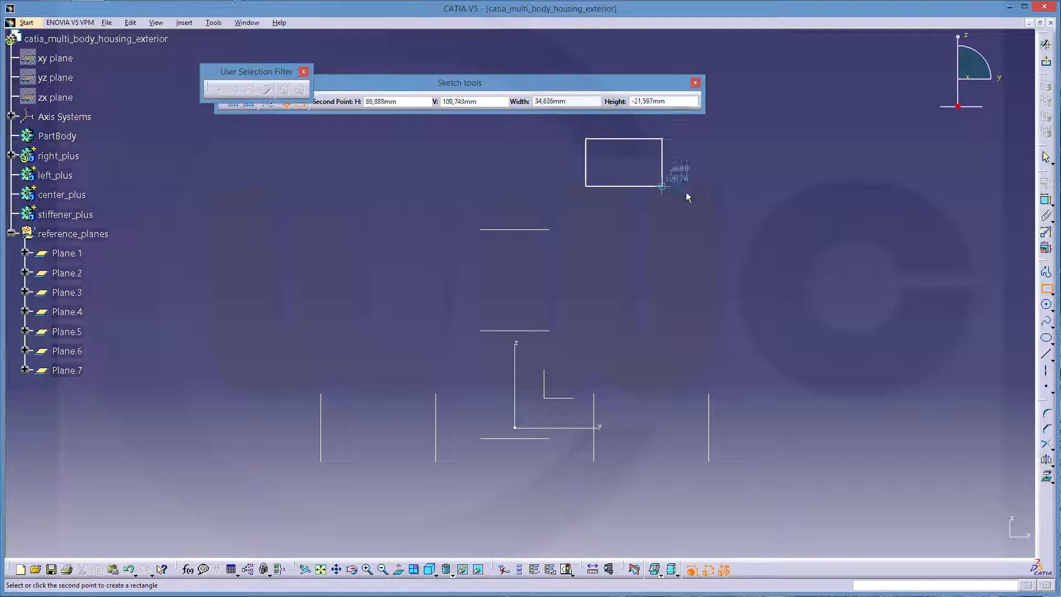
click(710, 222)
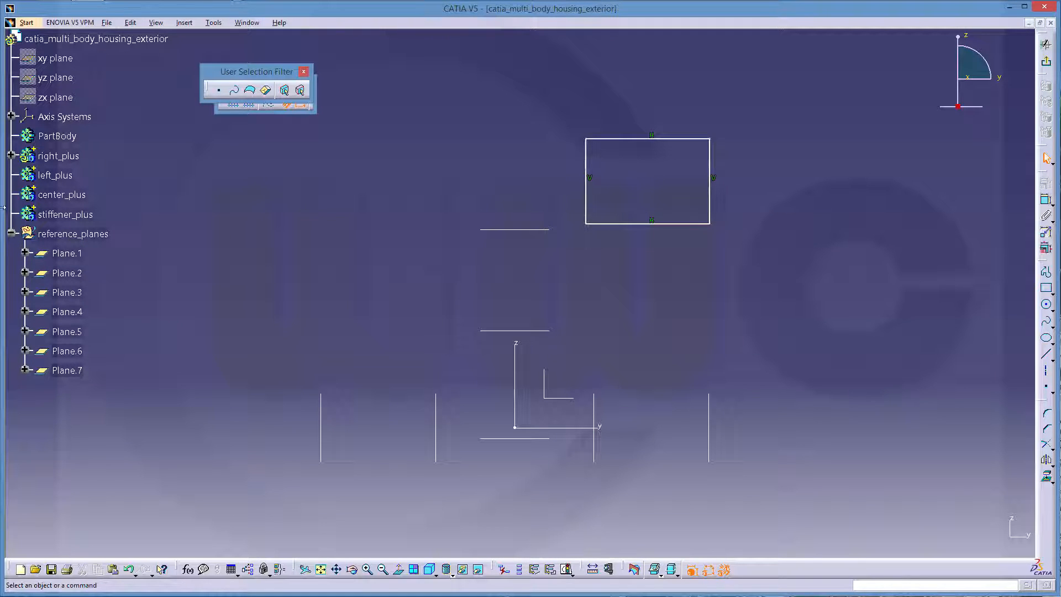
Step: Delete the four automatic parallelism constraints from the rectangle sketch
click(11, 156)
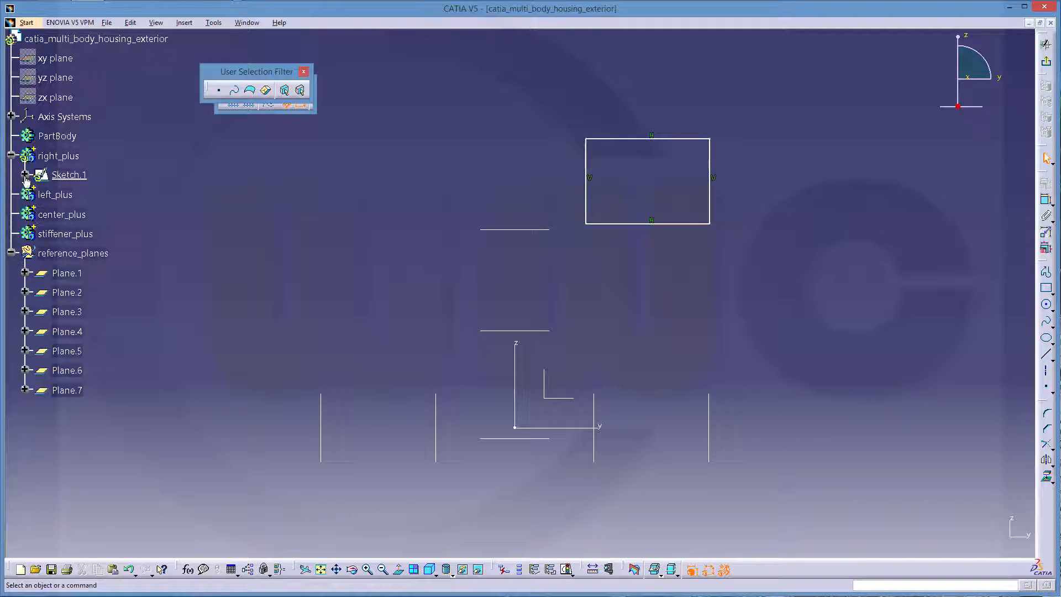
click(25, 175)
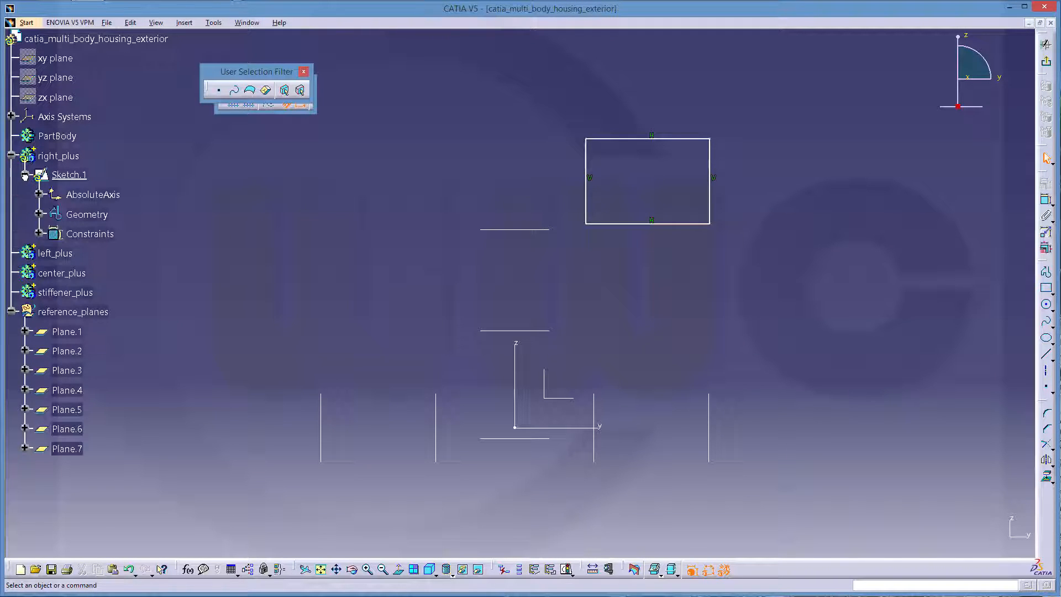
click(39, 233)
click(101, 253)
shift+click(111, 313)
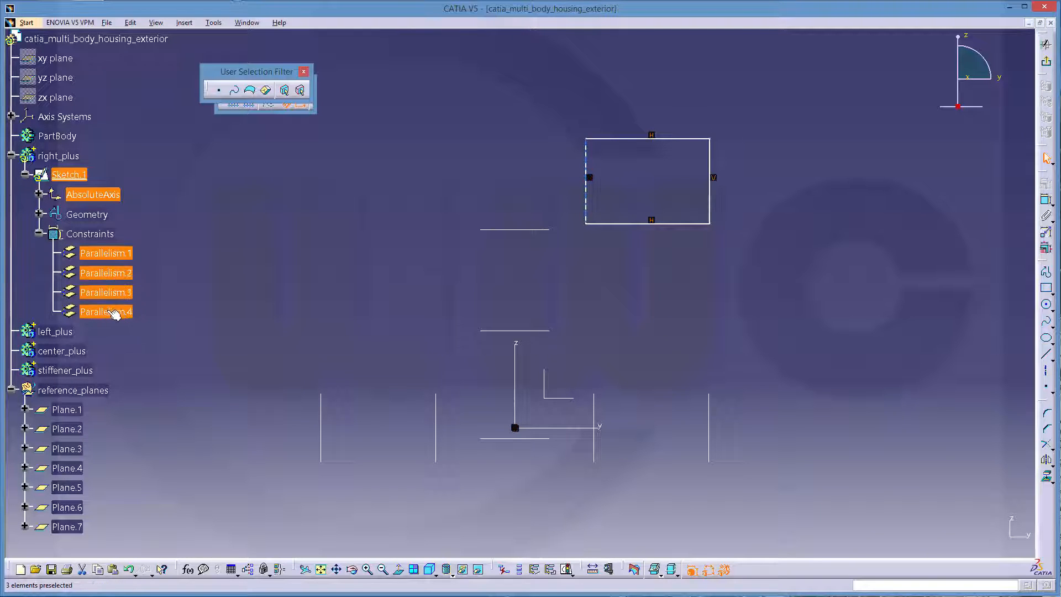
key(Delete)
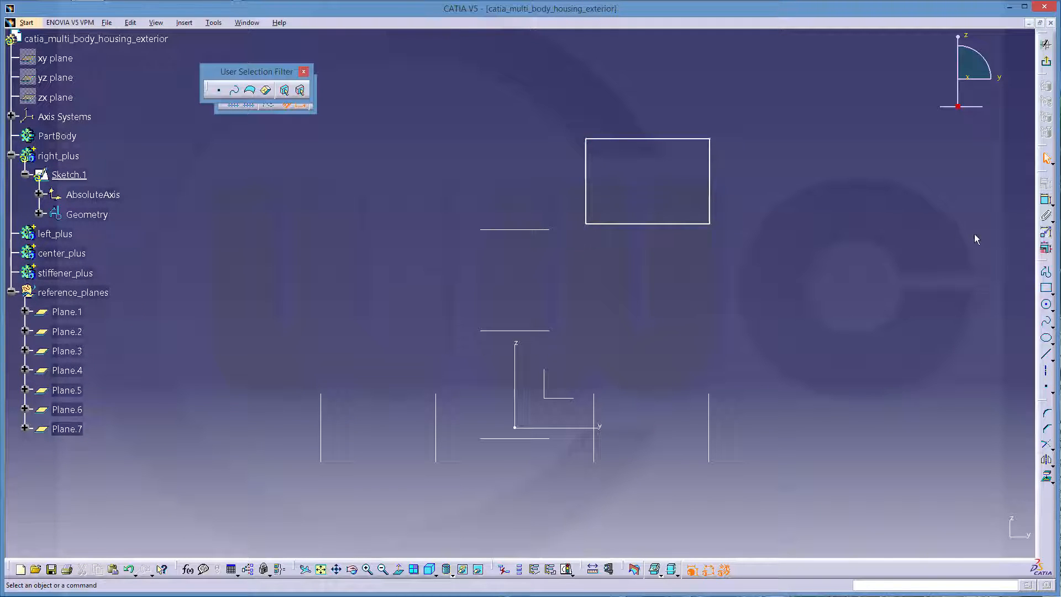
Step: Convert the rectangle's lower edge into the sketch's axis line
click(670, 224)
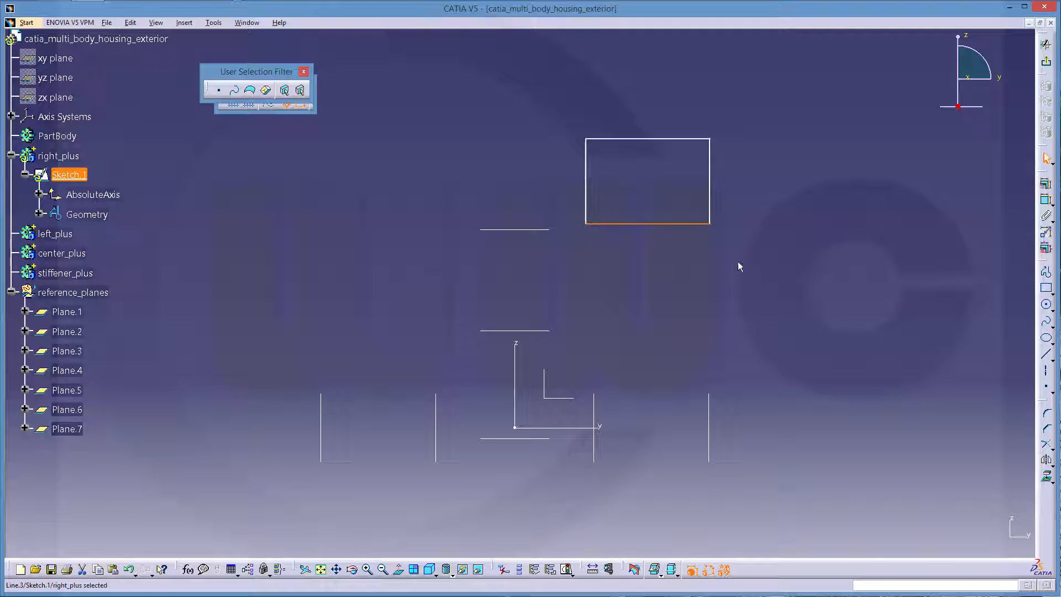
click(1046, 371)
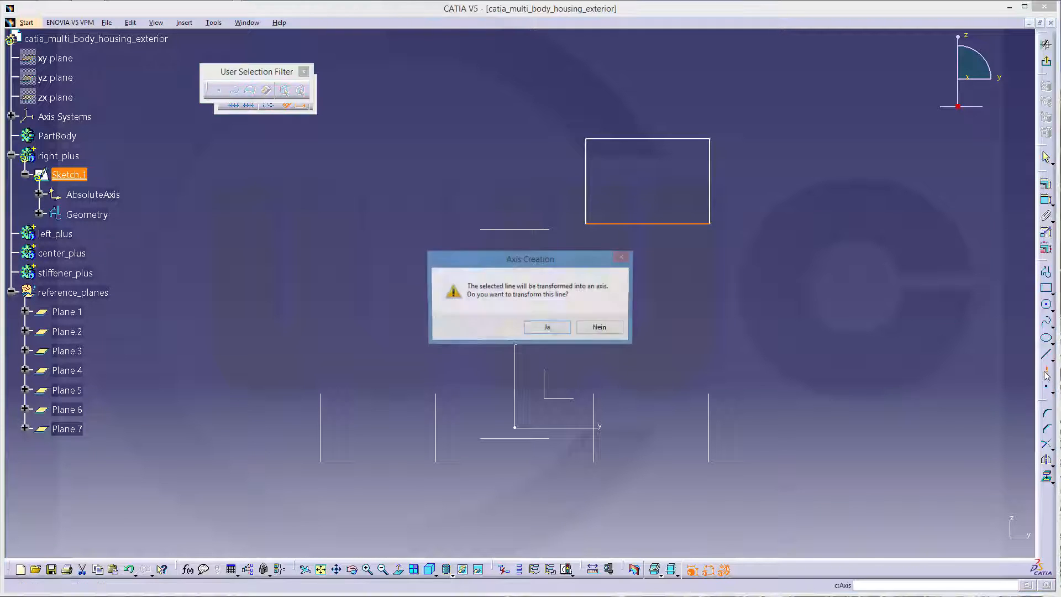
click(547, 328)
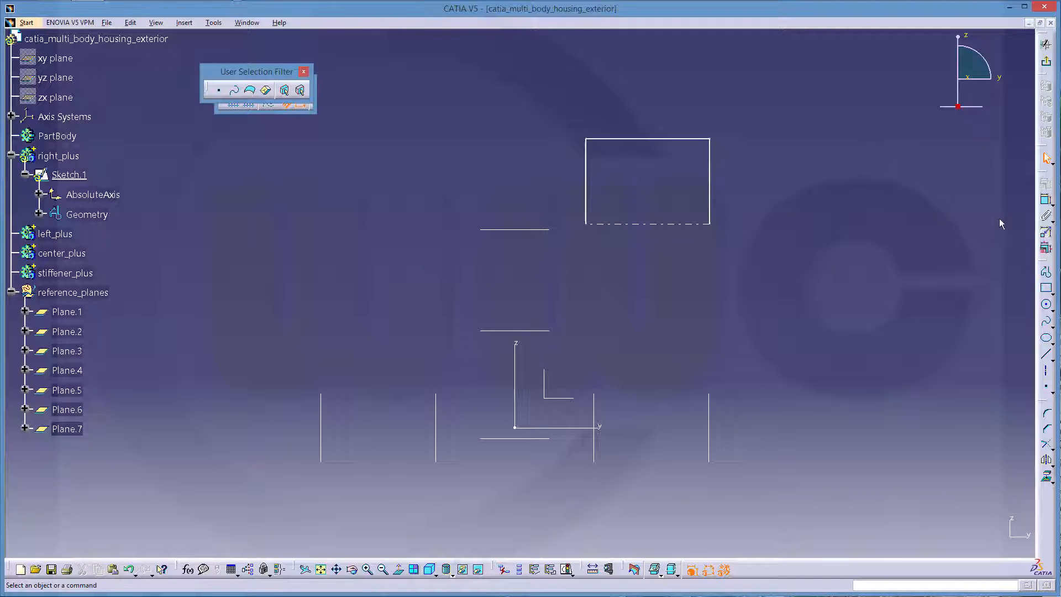
Step: Constrain the rectangle's two vertical edges coincident with the two offset planes on the positive Y side
click(1045, 200)
click(585, 188)
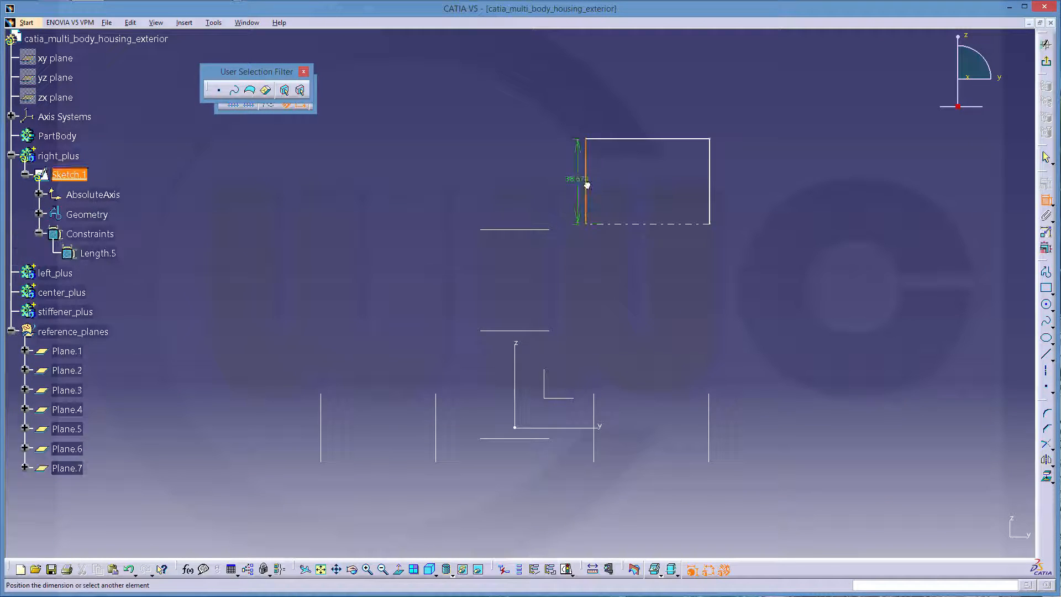
click(595, 416)
right_click(585, 322)
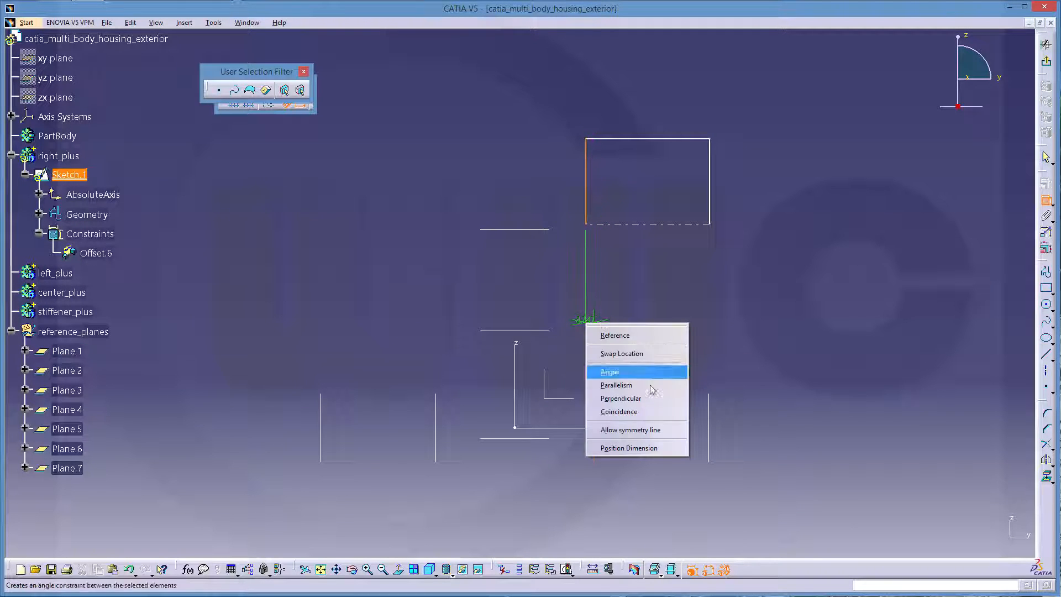
click(635, 411)
click(718, 187)
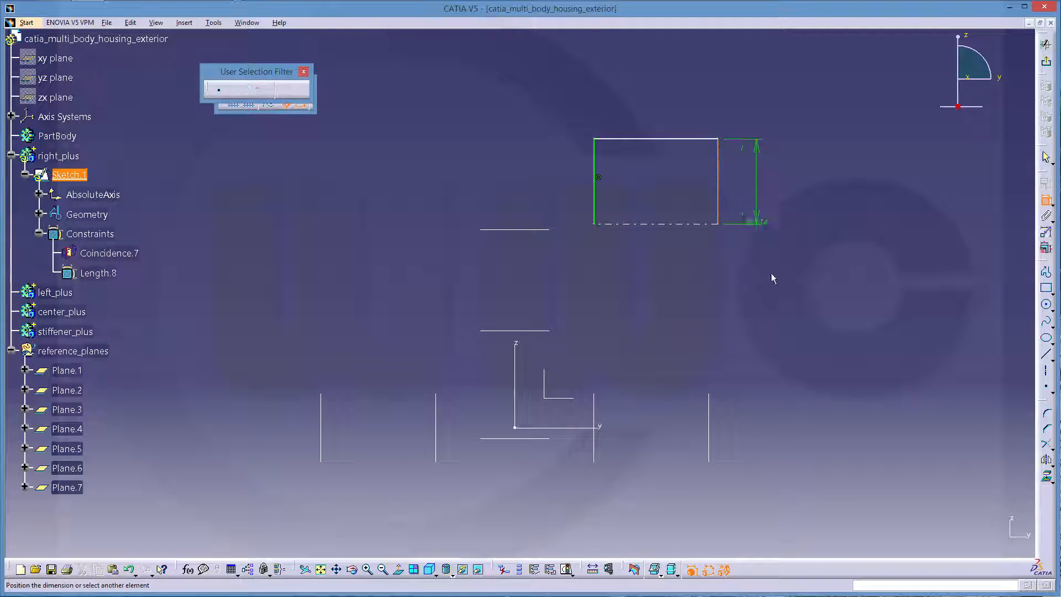
click(709, 412)
right_click(723, 326)
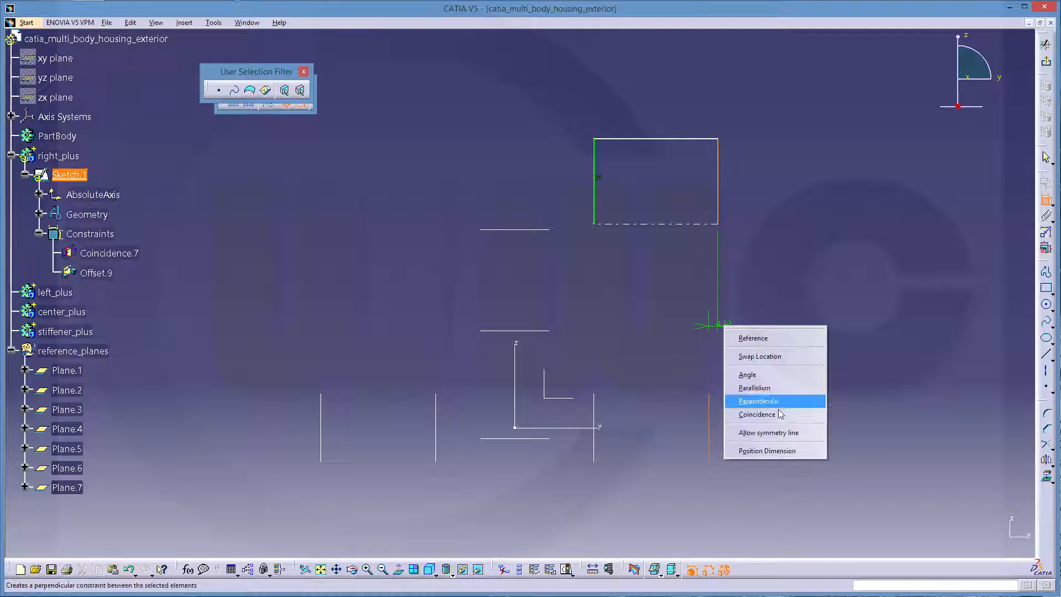
click(776, 415)
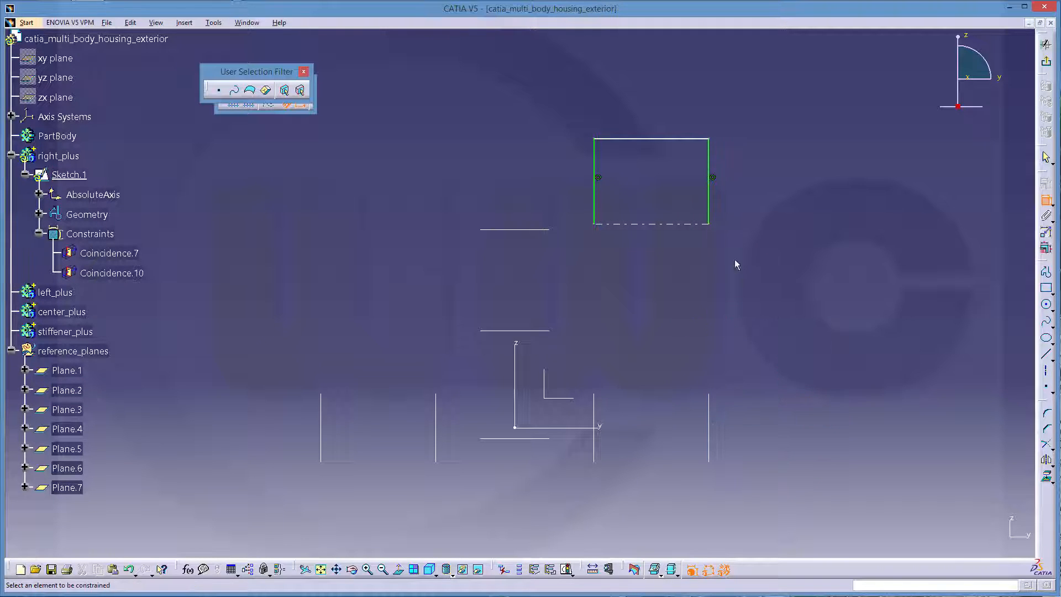
click(639, 140)
click(660, 223)
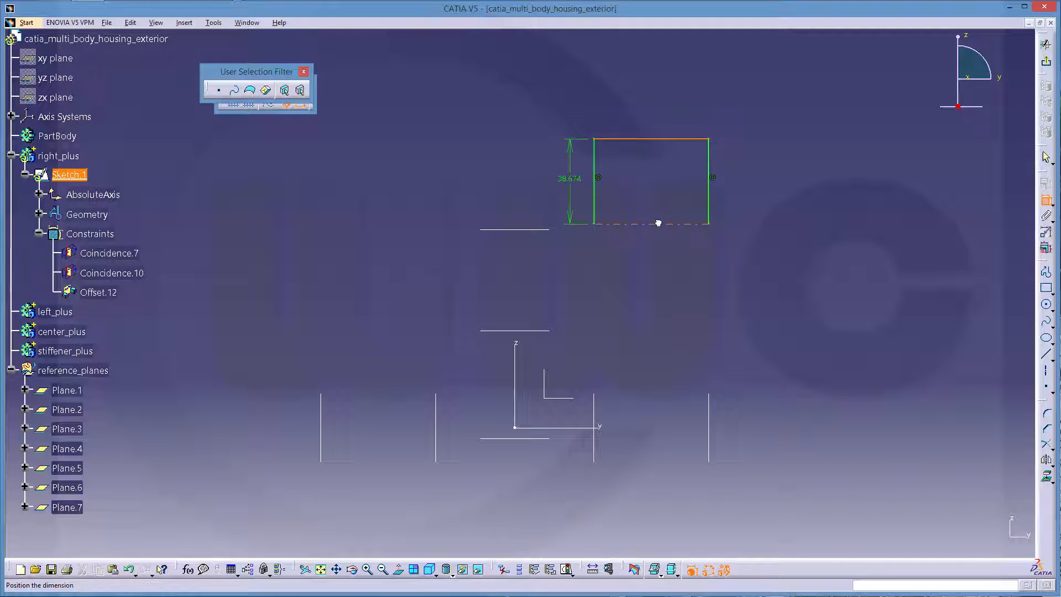
right_click(772, 199)
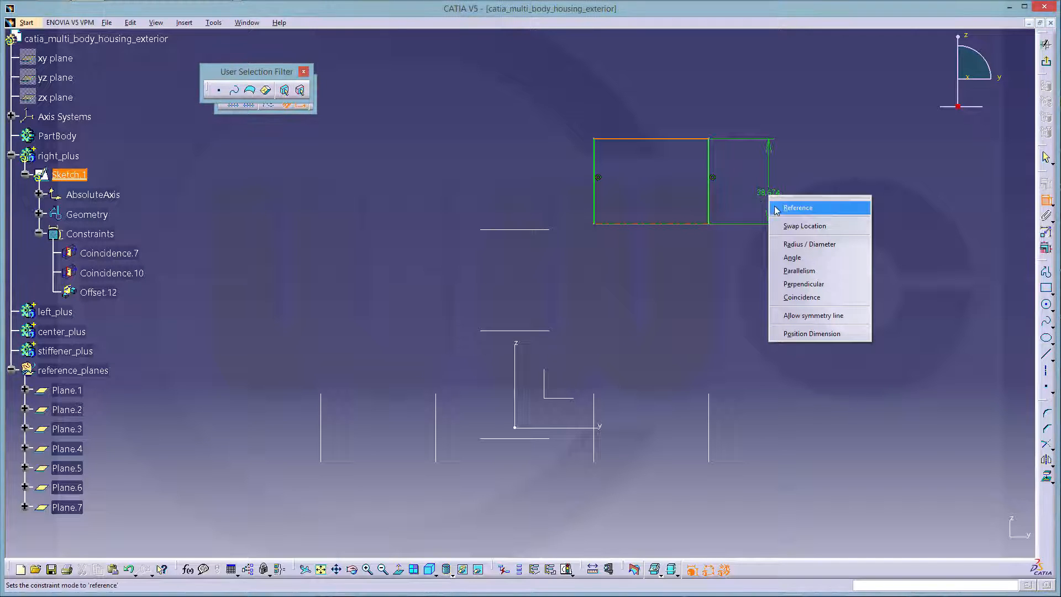
click(800, 244)
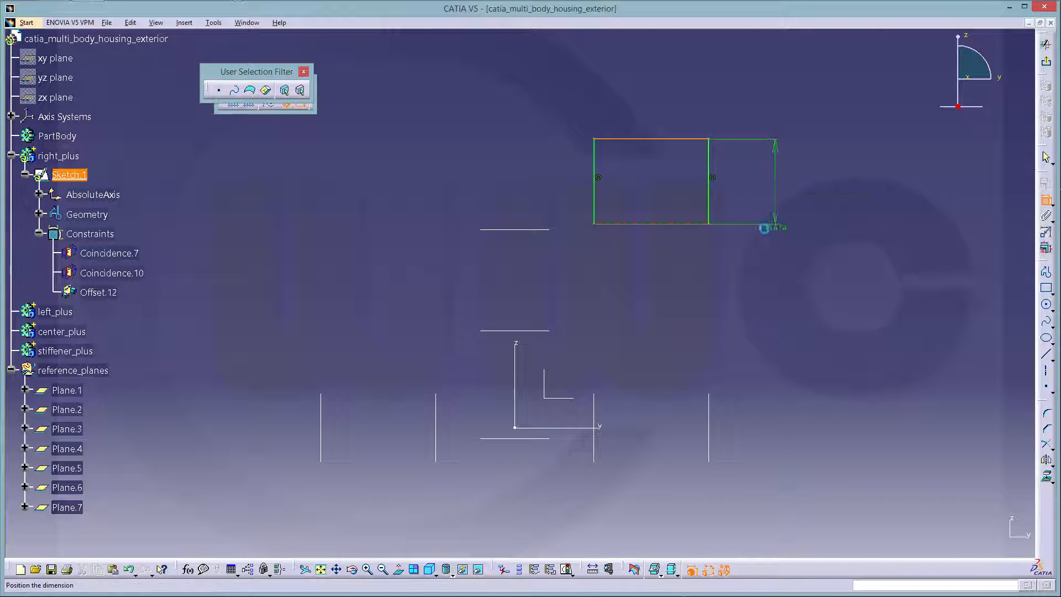
Step: Add a diameter dimension from the axis line to the rectangle's upper edge and set it to 94 mm
click(1046, 201)
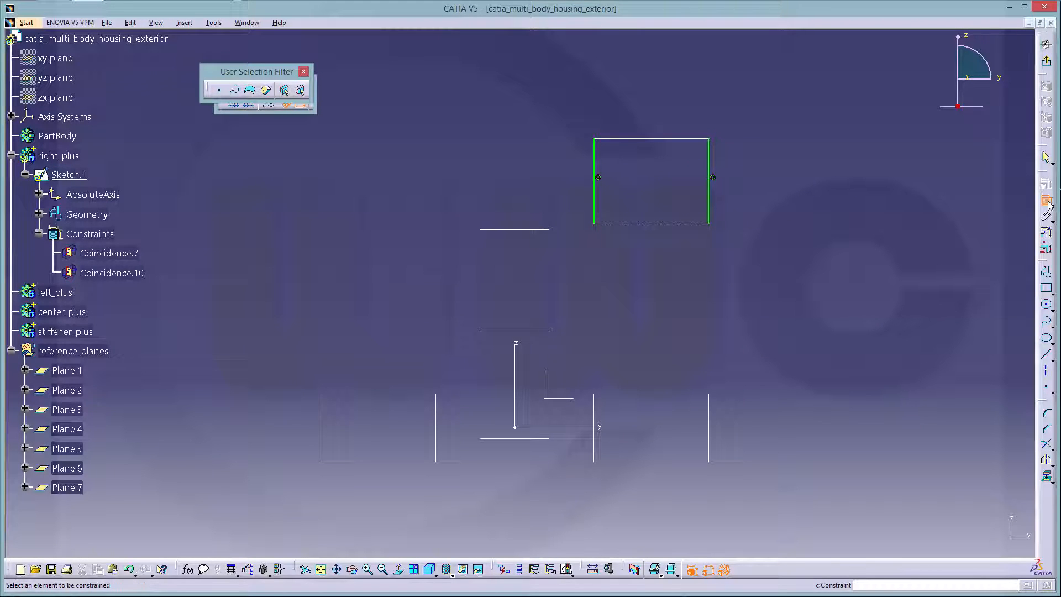
click(671, 223)
click(670, 140)
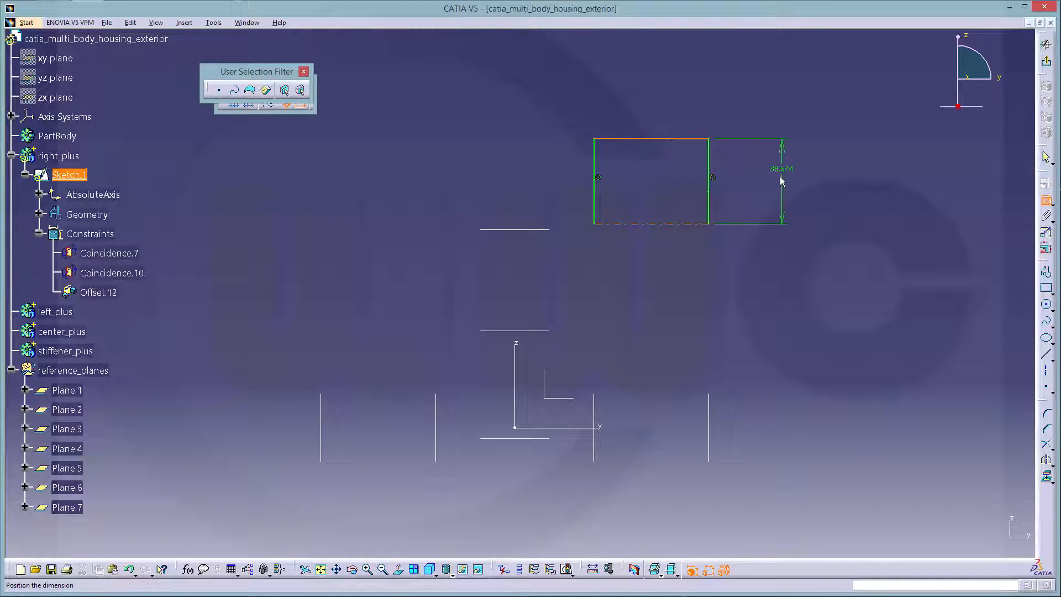
right_click(780, 178)
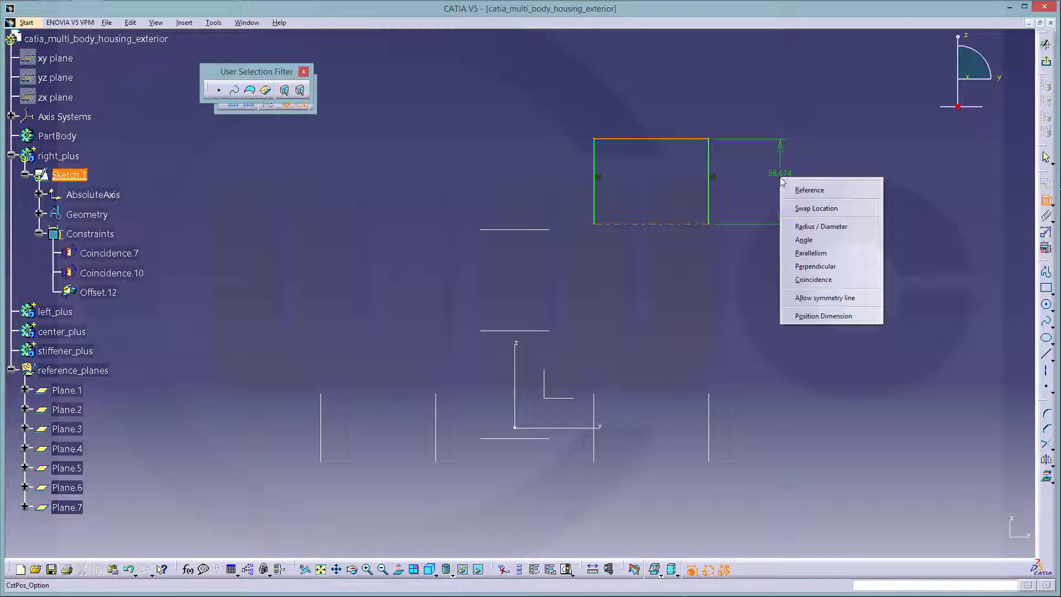
click(817, 227)
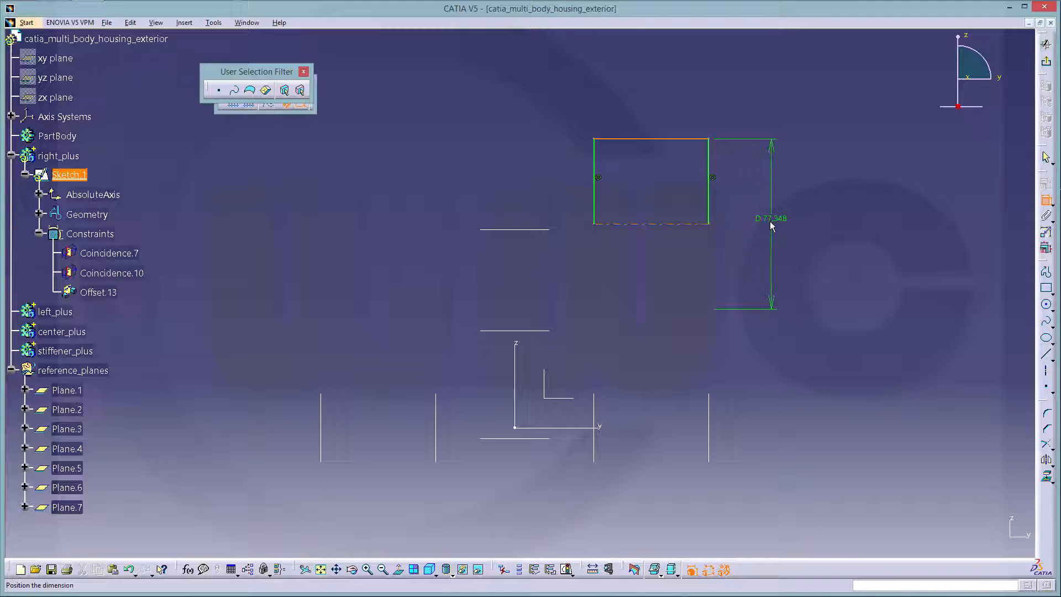
click(770, 226)
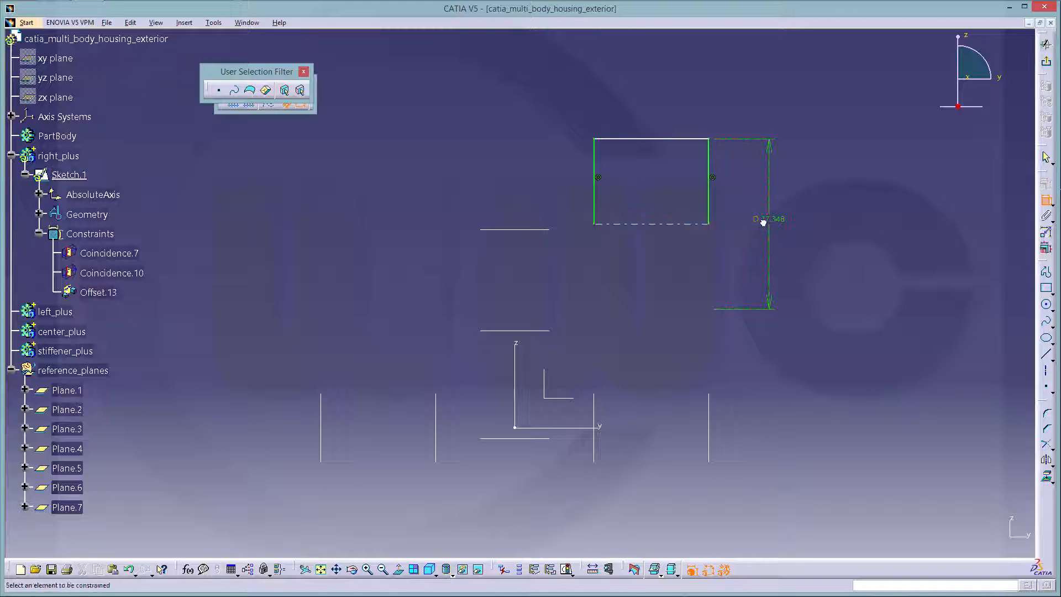
double_click(762, 221)
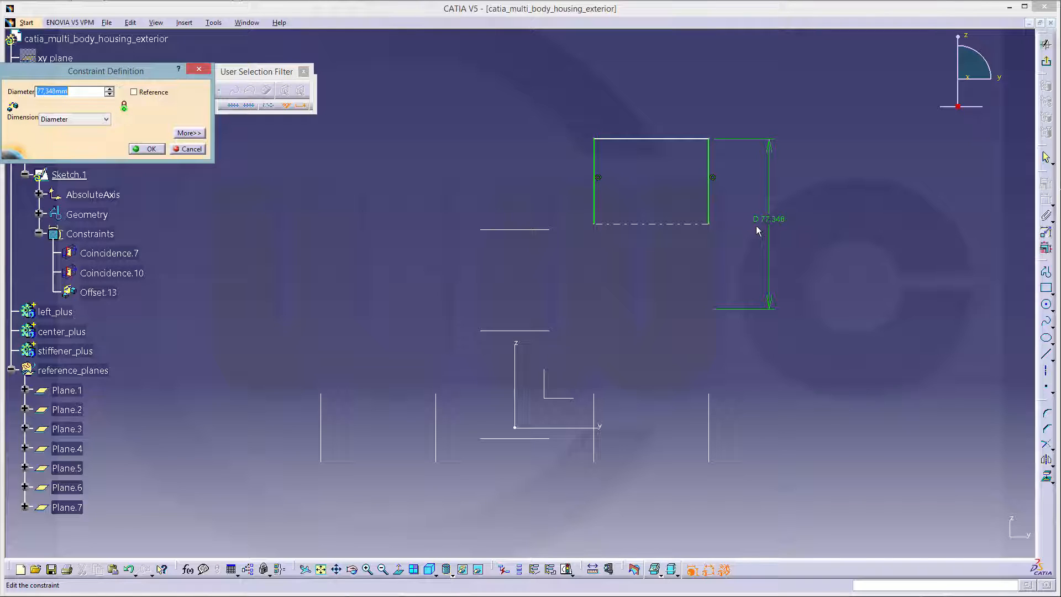
text(94)
key(Return)
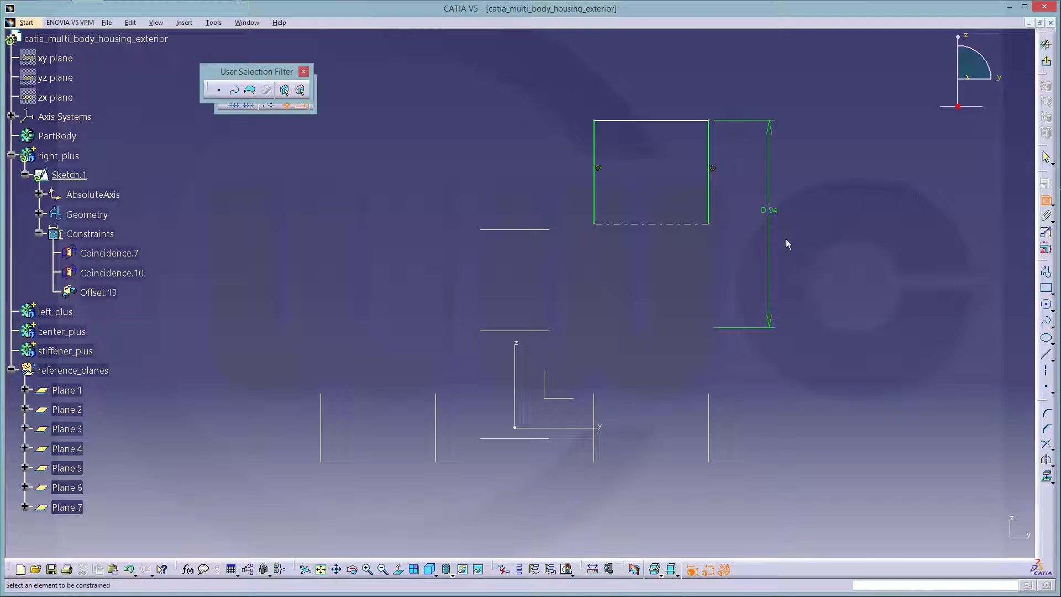
Step: Constrain the axis line coincident with the uppermost offset plane and exit the sketch
click(636, 223)
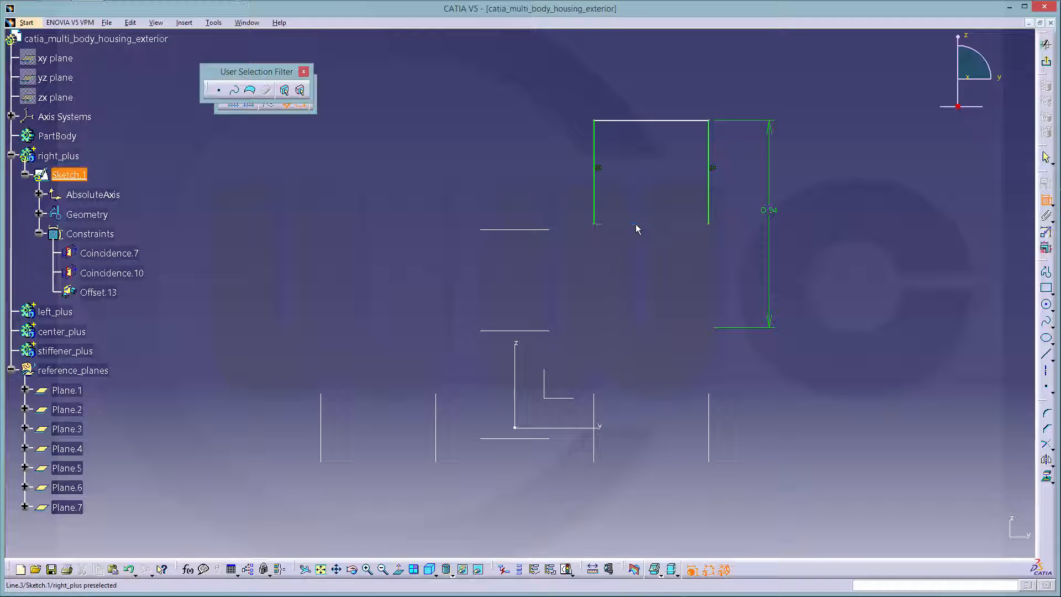
click(534, 230)
right_click(535, 160)
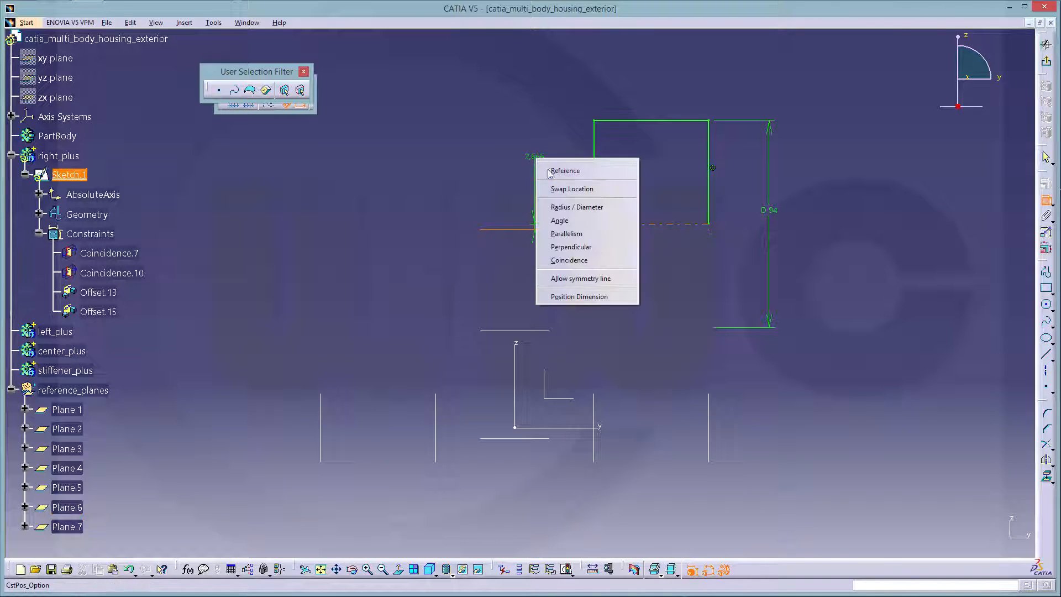
click(584, 261)
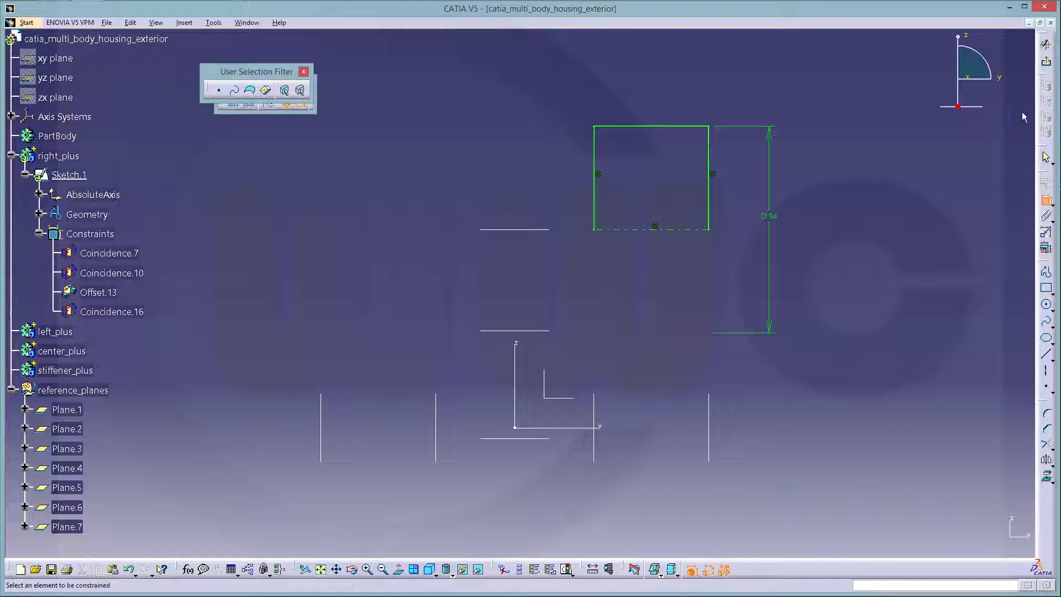
click(1046, 61)
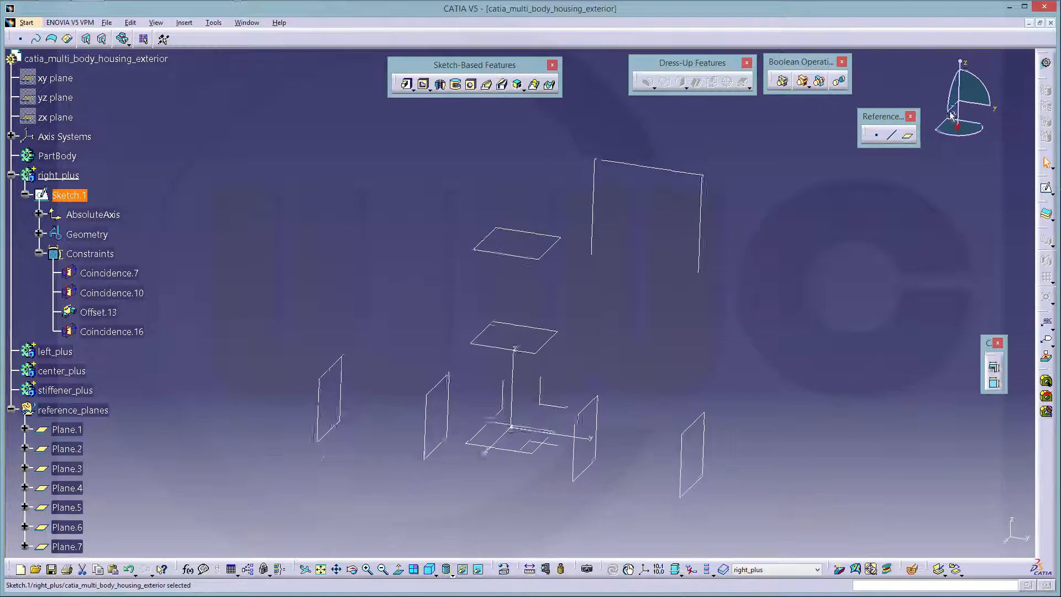
Step: Revolve the right_plus sketch 360° about its sketch axis as a Shaft and display the model shaded with edges
click(440, 84)
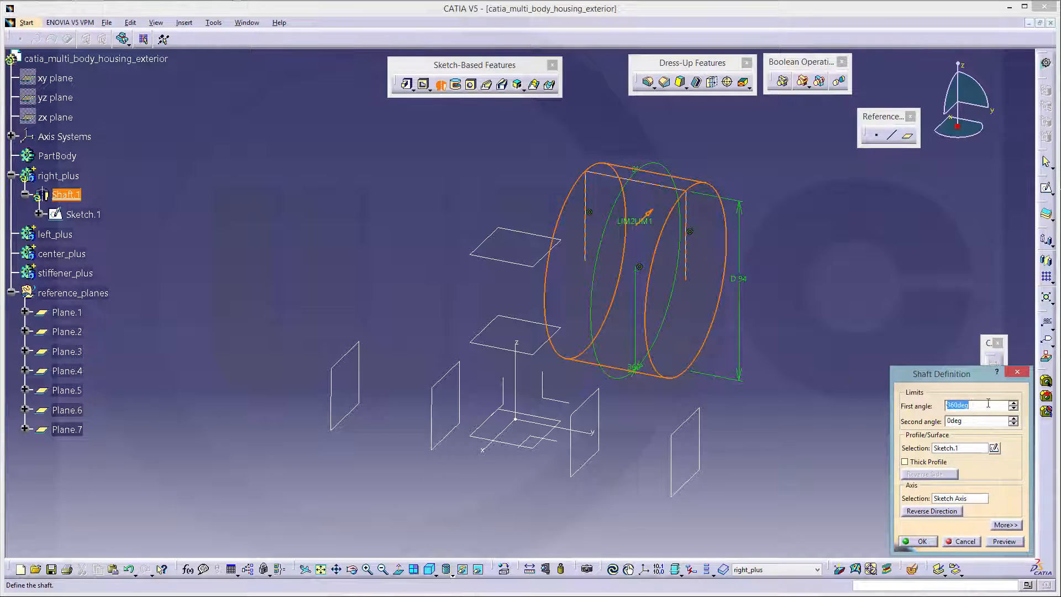
click(921, 541)
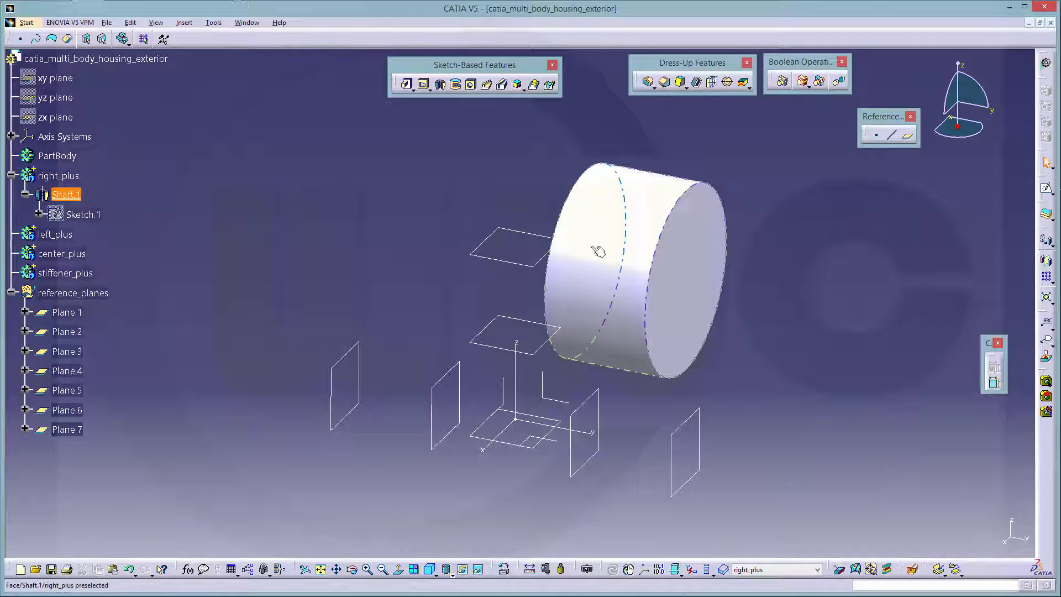
click(446, 571)
click(464, 539)
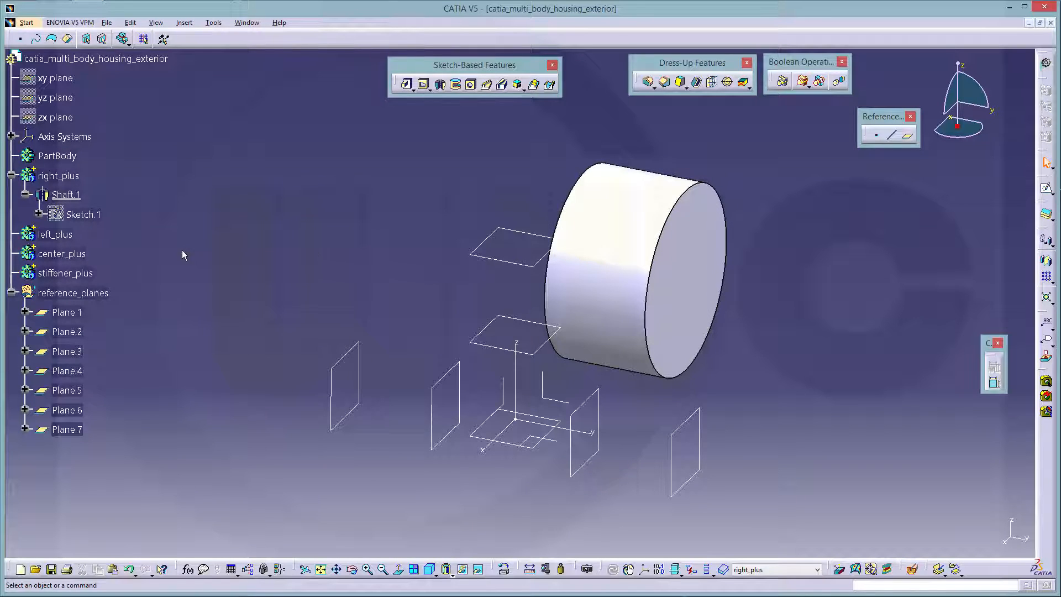
Step: Activate left_plus to start a sketch in it on the axis system's YZ plane, and hide the sketch's H and V axes
click(817, 570)
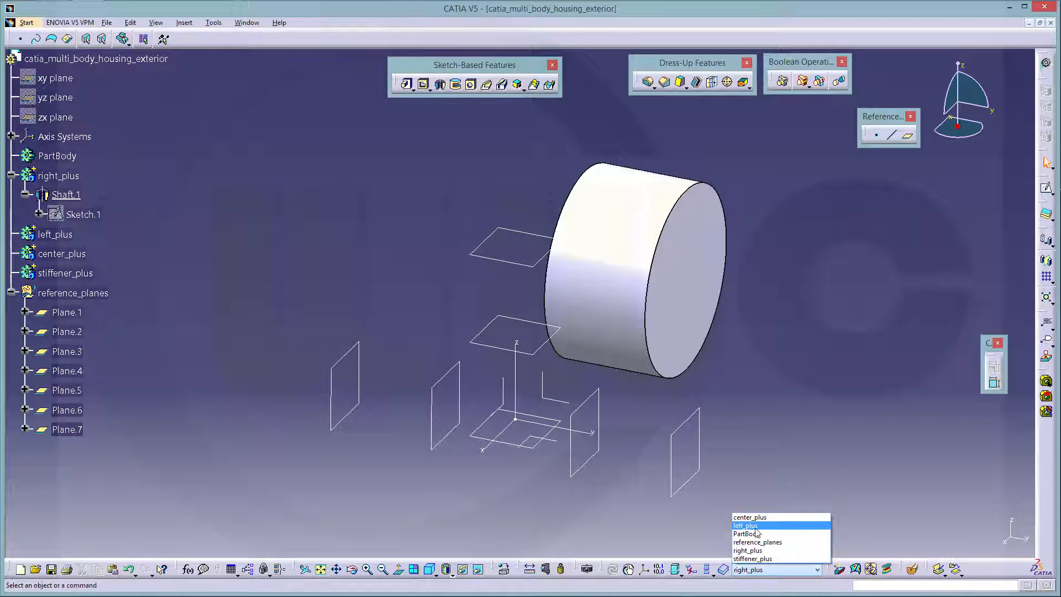
click(756, 526)
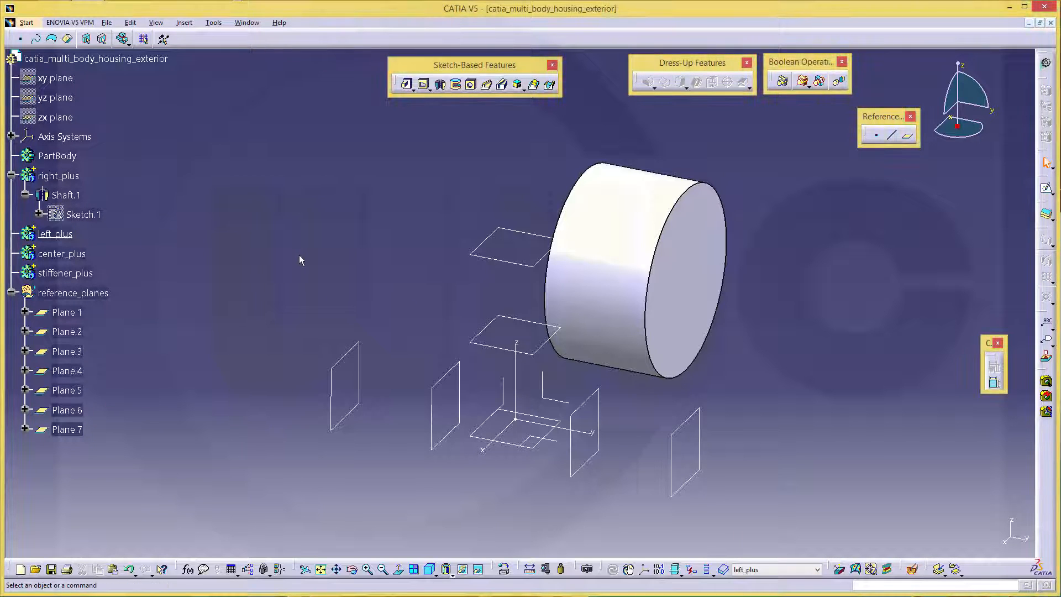
click(1045, 188)
click(550, 390)
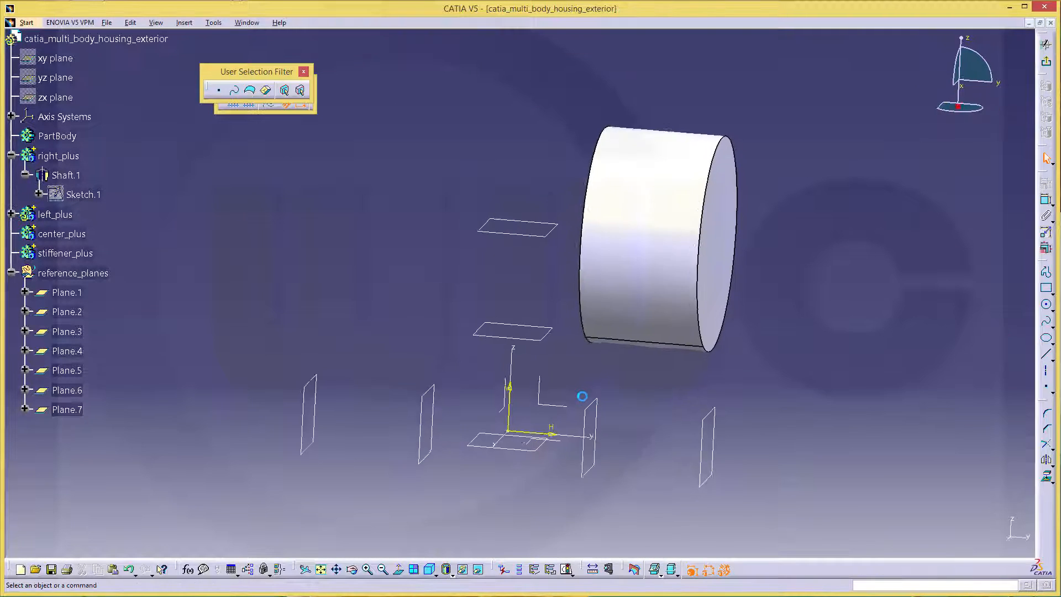
drag(497, 364, 575, 438)
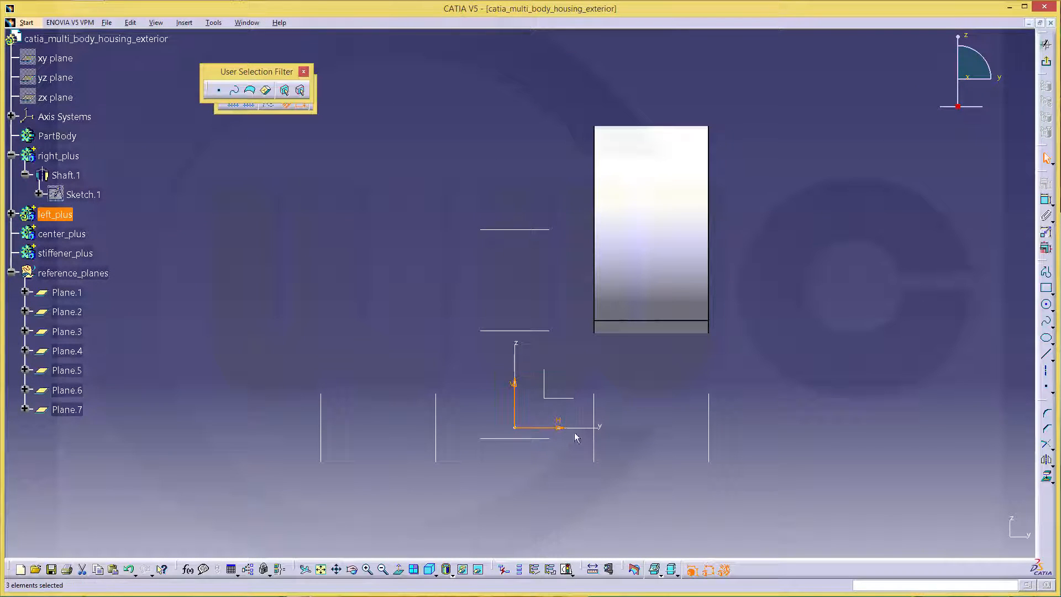
click(462, 569)
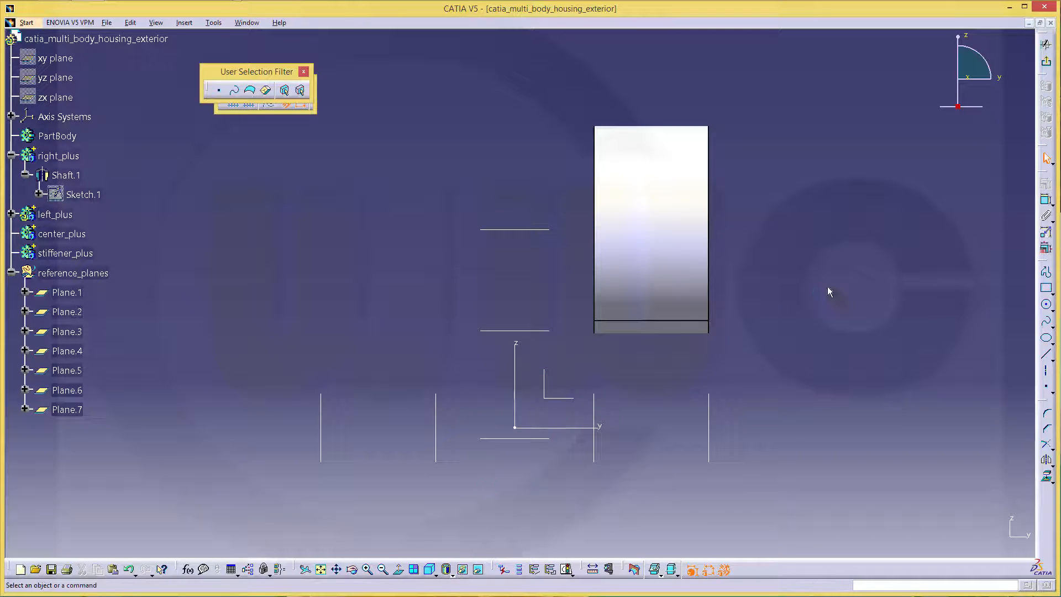
Step: Sketch a freehand rectangle on the negative Y side of the Z axis, with its lower edge near the uppermost offset plane's height
click(1041, 293)
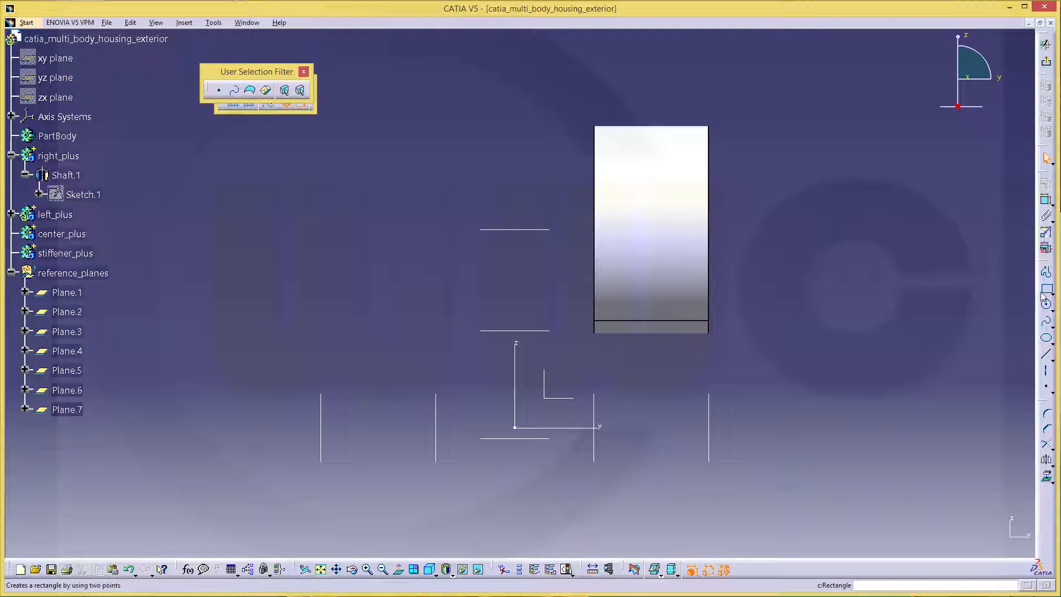
click(327, 146)
click(452, 232)
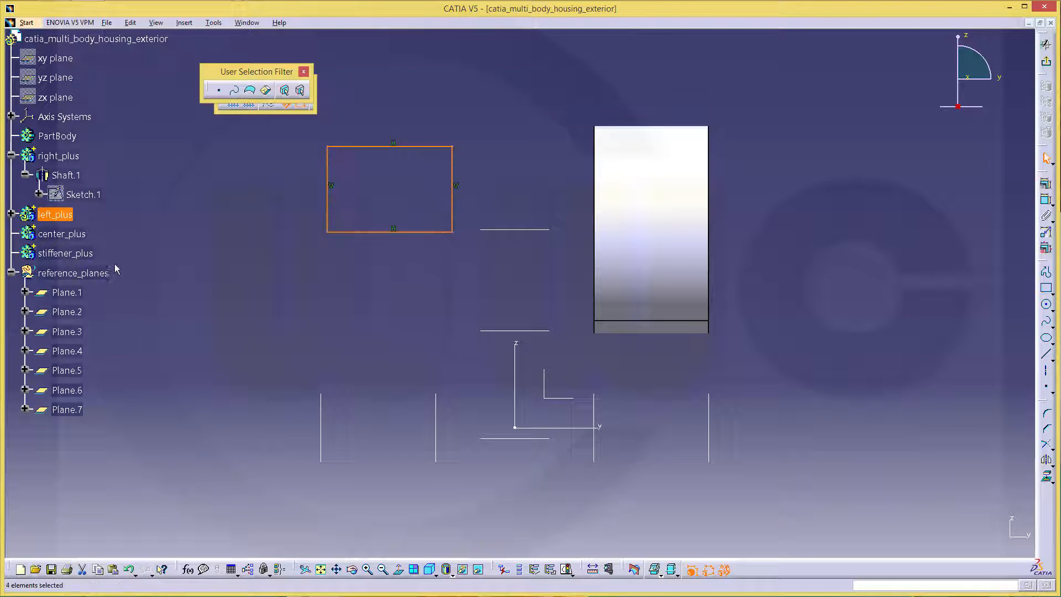
Step: Delete all four automatic parallelism constraints from the rectangle sketch in left_plus
click(11, 213)
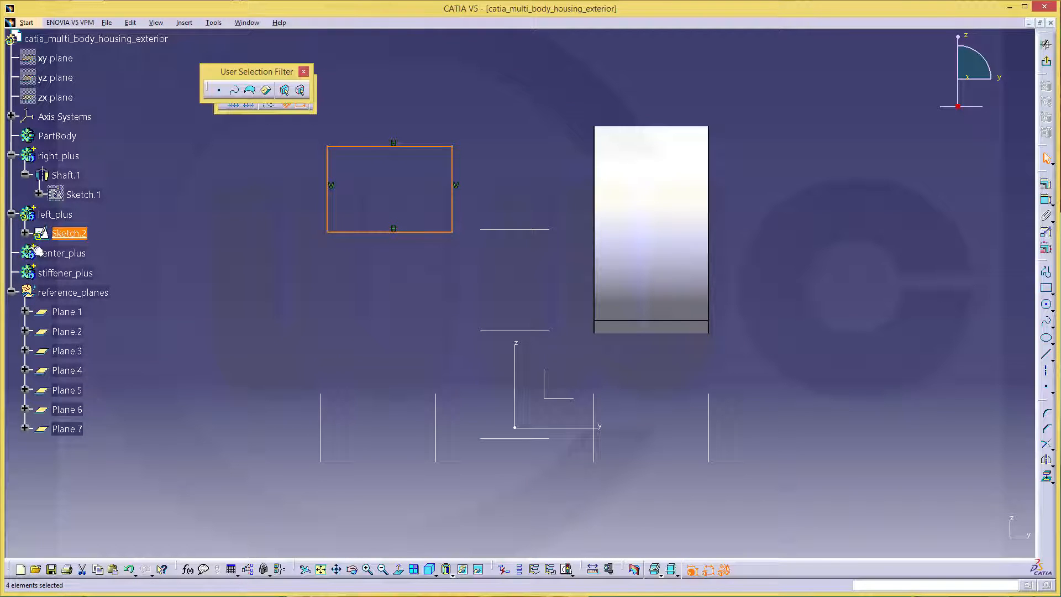
click(25, 232)
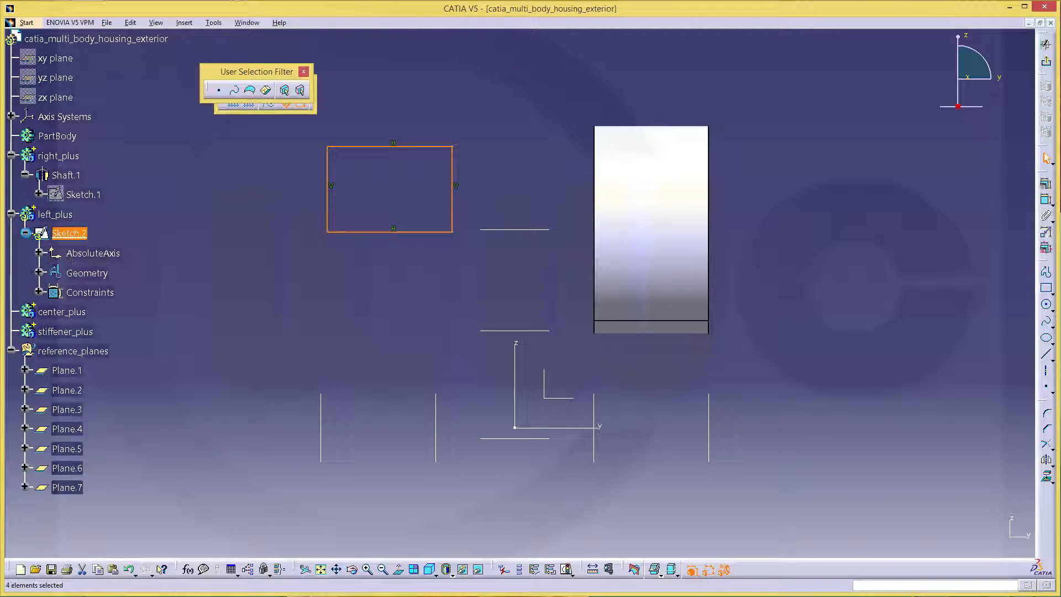
click(38, 292)
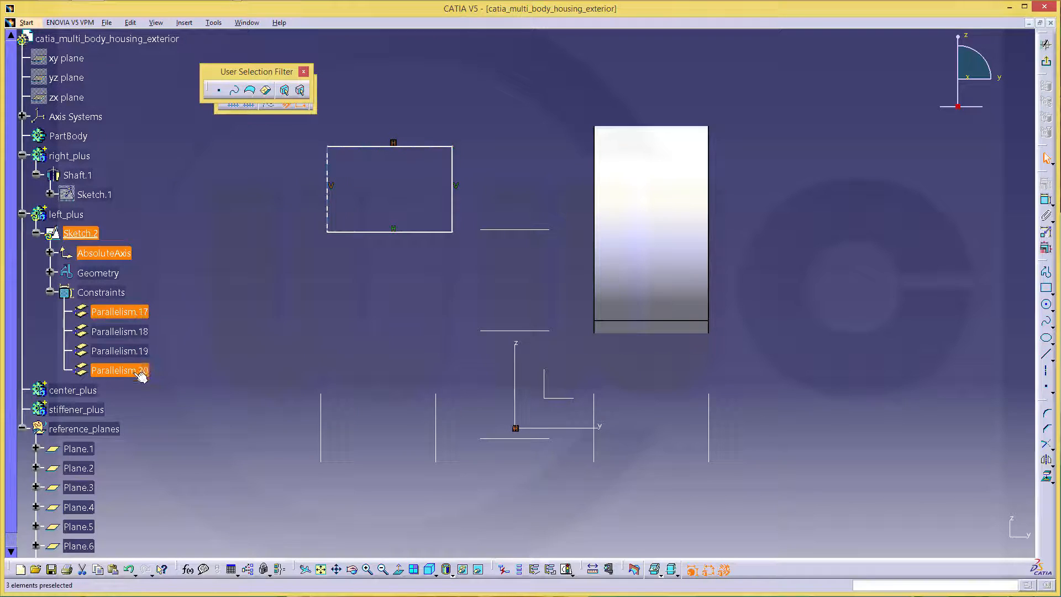
shift+click(119, 371)
key(Delete)
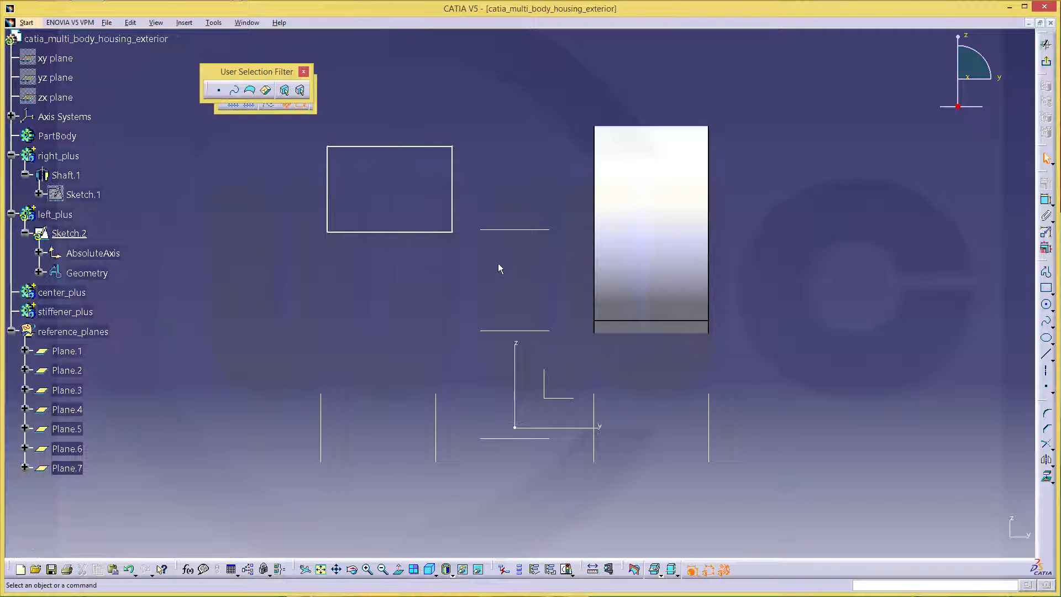
Step: Convert the lower line of the left_plus rectangle into the sketch's revolution axis
click(391, 232)
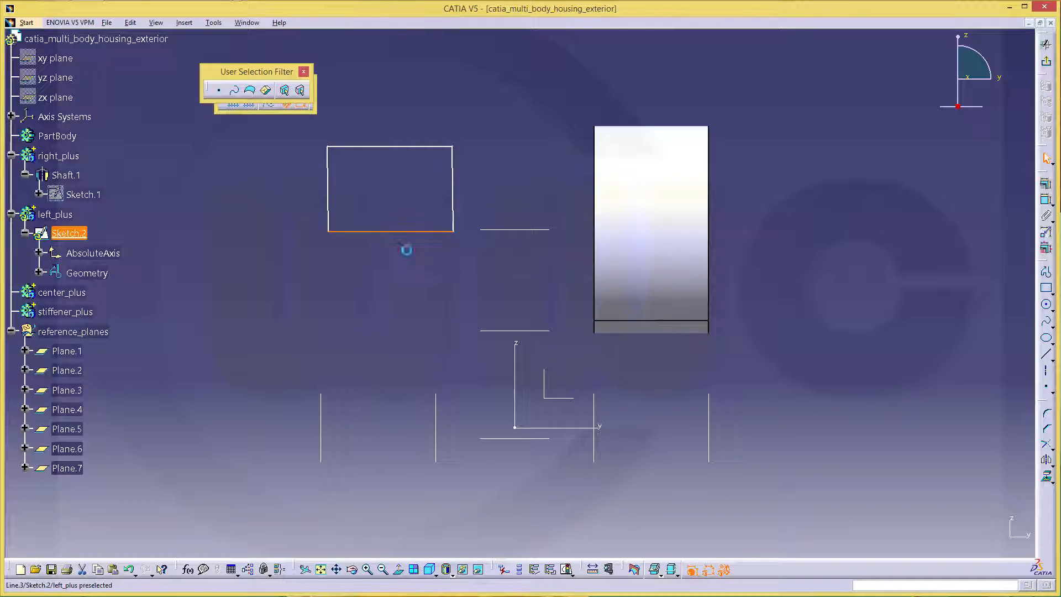
click(1050, 377)
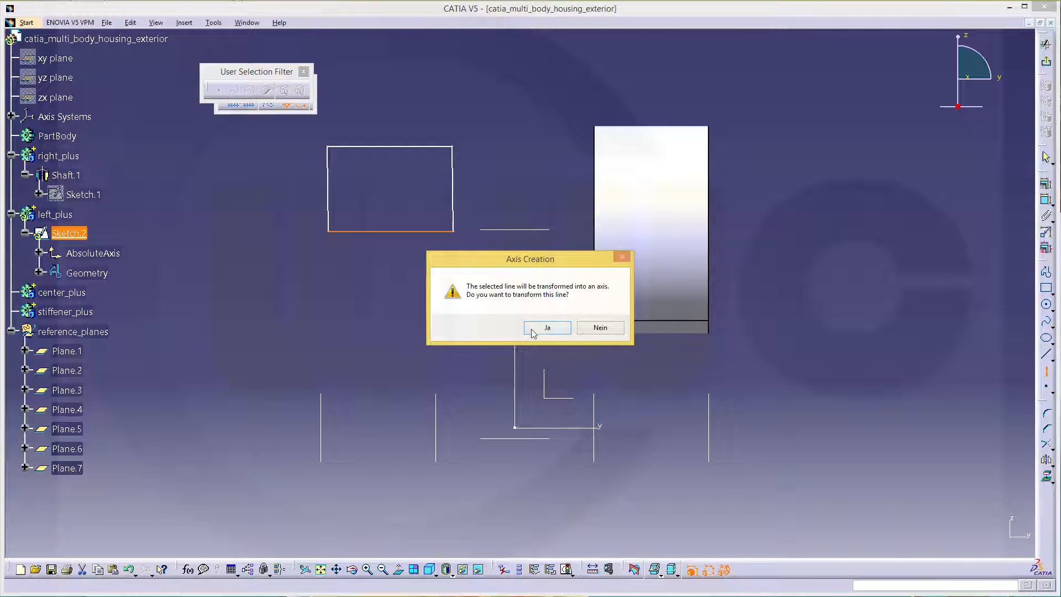
click(547, 328)
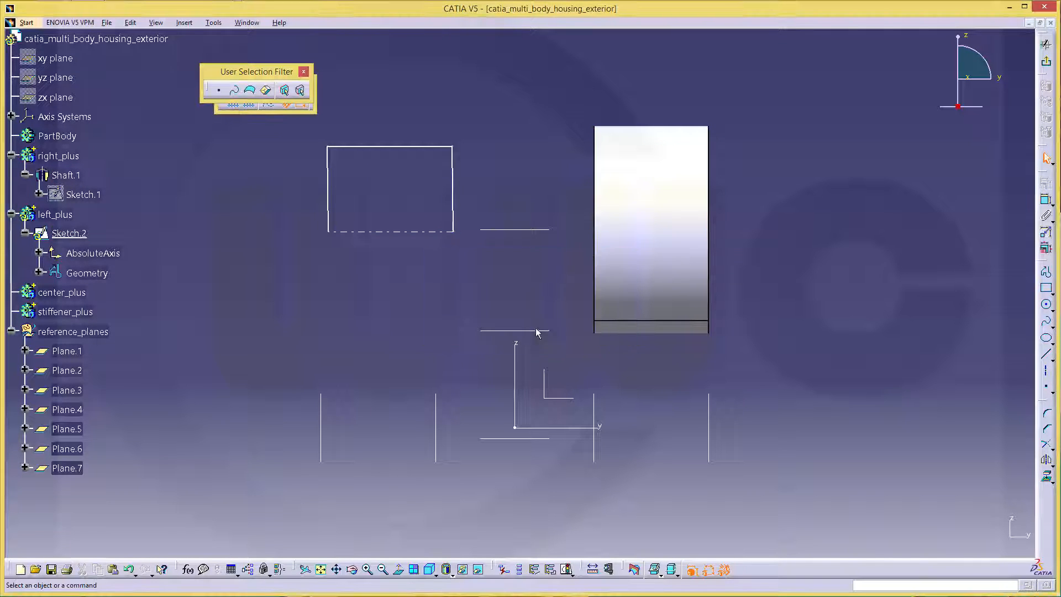
Step: Constrain the rectangle's two vertical sides coincident with the two vertical offset planes on the negative Y side
click(1045, 202)
click(327, 202)
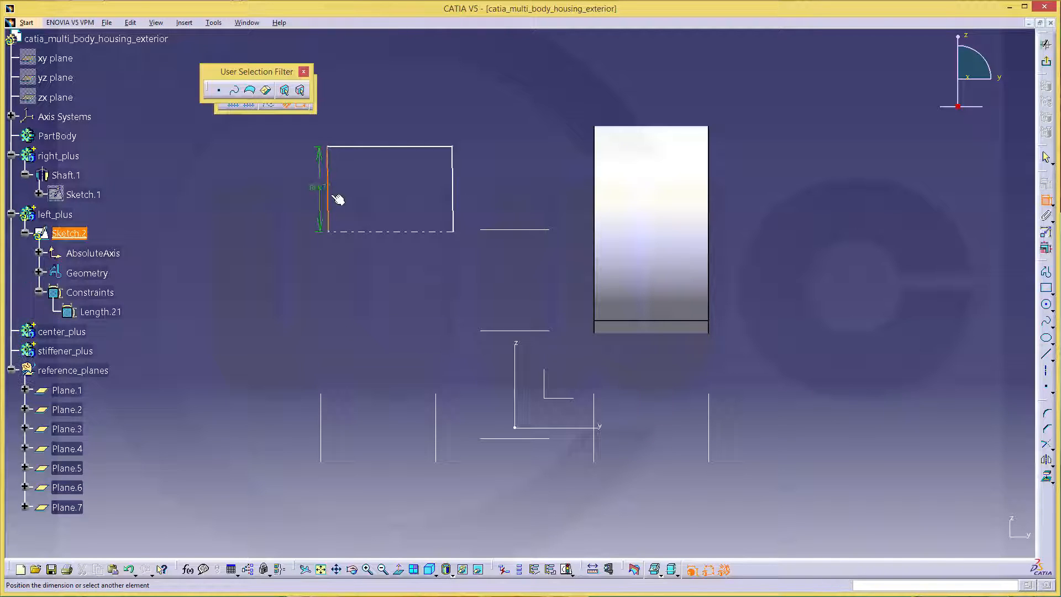
click(322, 426)
right_click(323, 299)
click(396, 374)
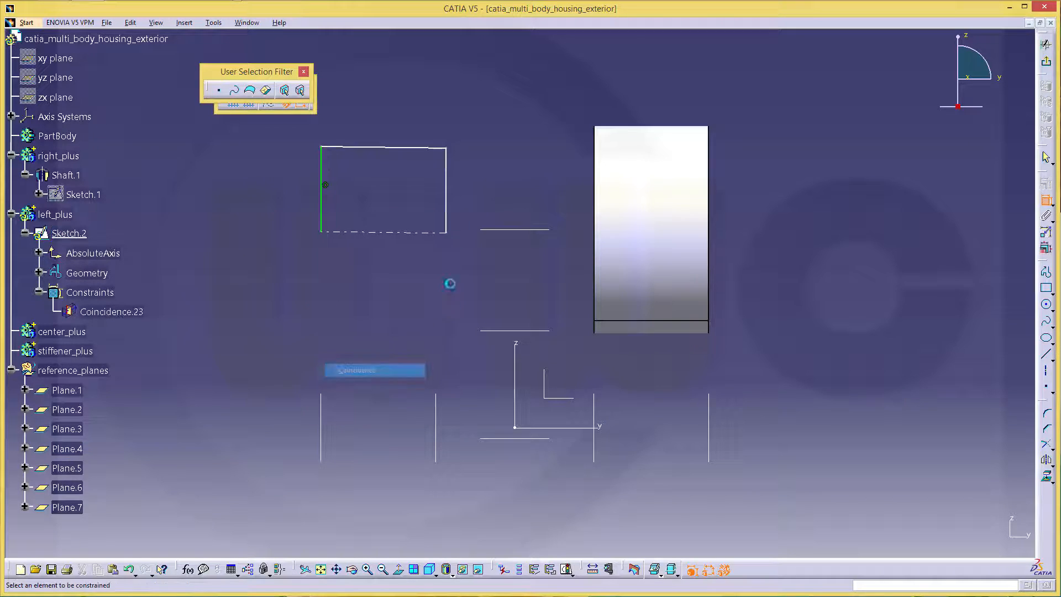
click(447, 194)
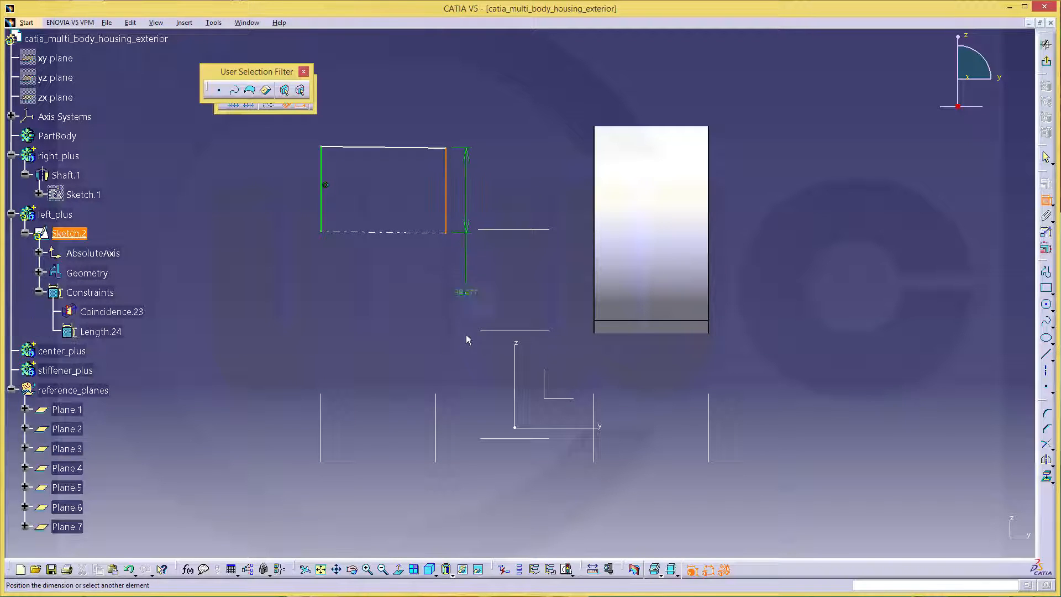
click(437, 398)
right_click(437, 394)
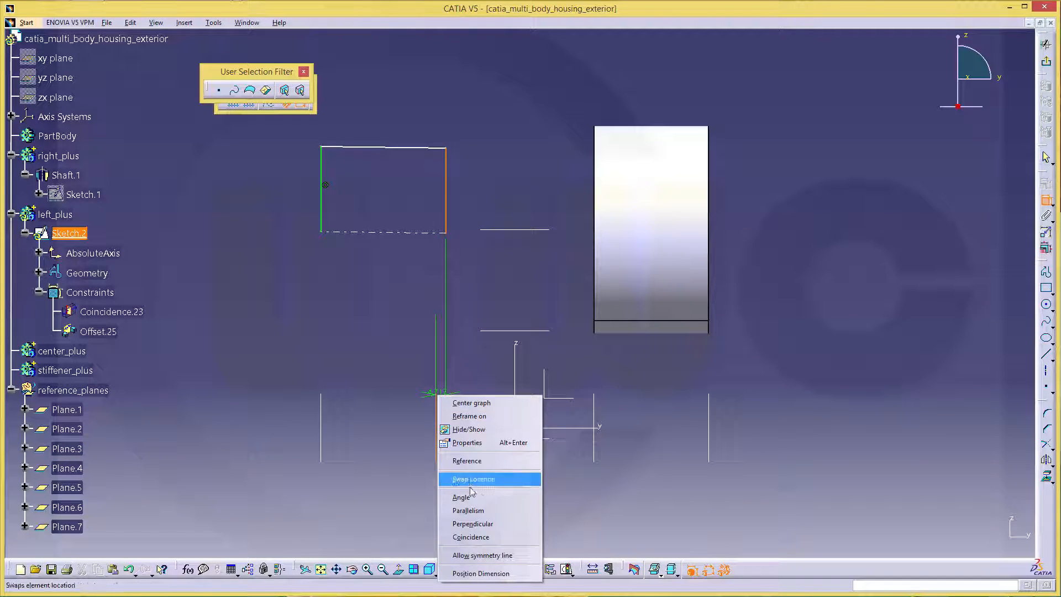
click(479, 537)
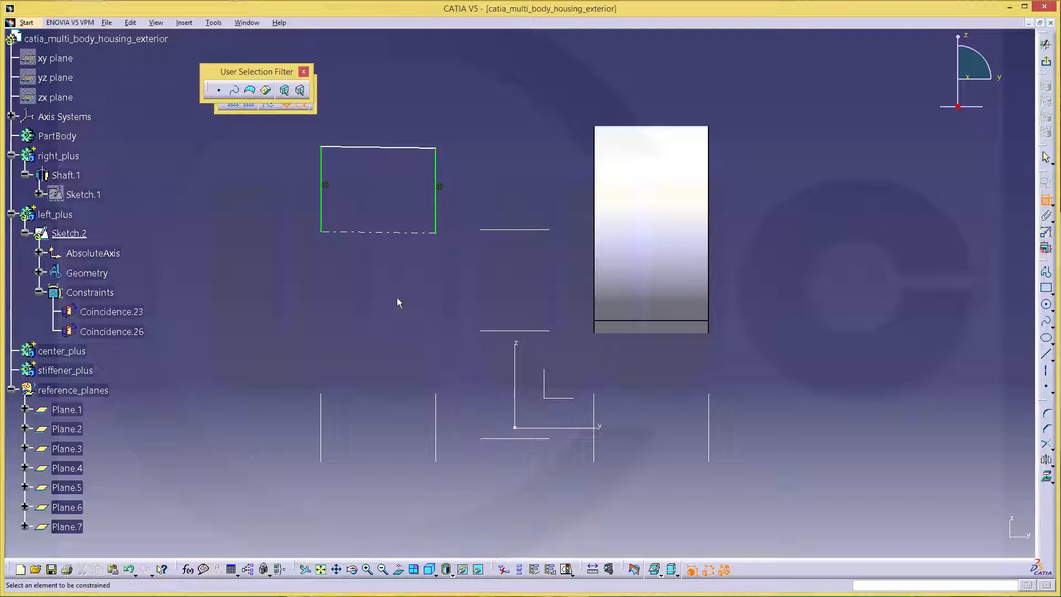
Step: Constrain the left_plus sketch's axis line coincident with the uppermost horizontal offset plane
click(393, 232)
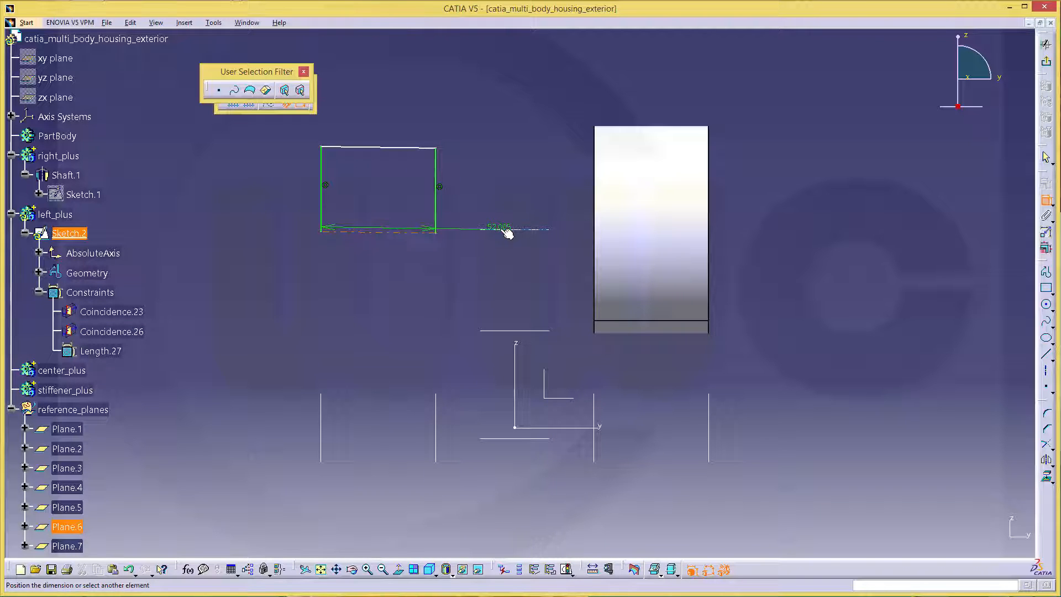
click(500, 229)
right_click(491, 232)
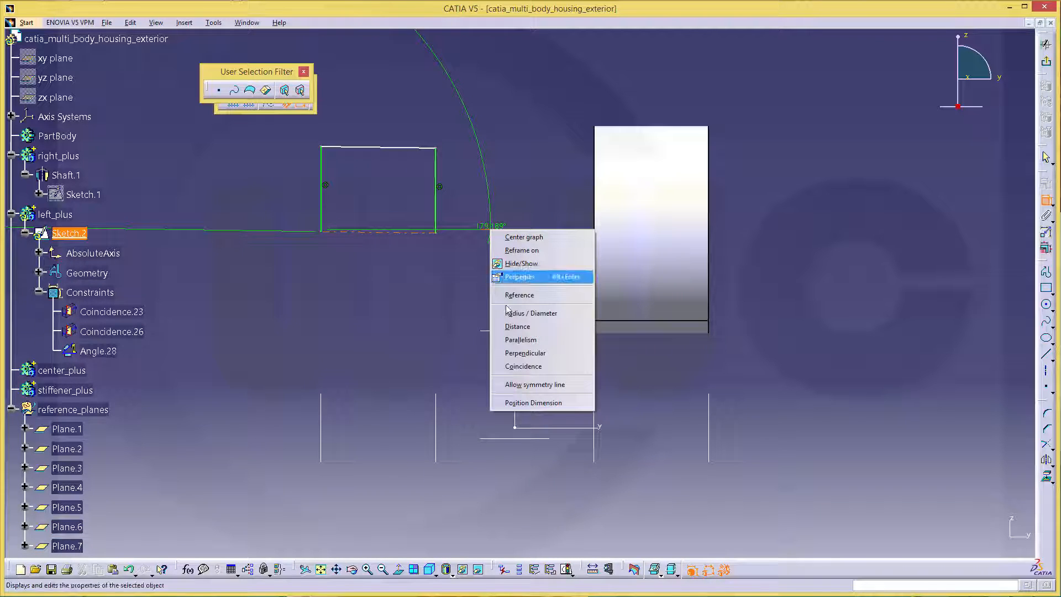
click(534, 367)
Step: Dimension the rectangle's upper edge from the axis line as a diameter and set it to 94 mm
click(397, 229)
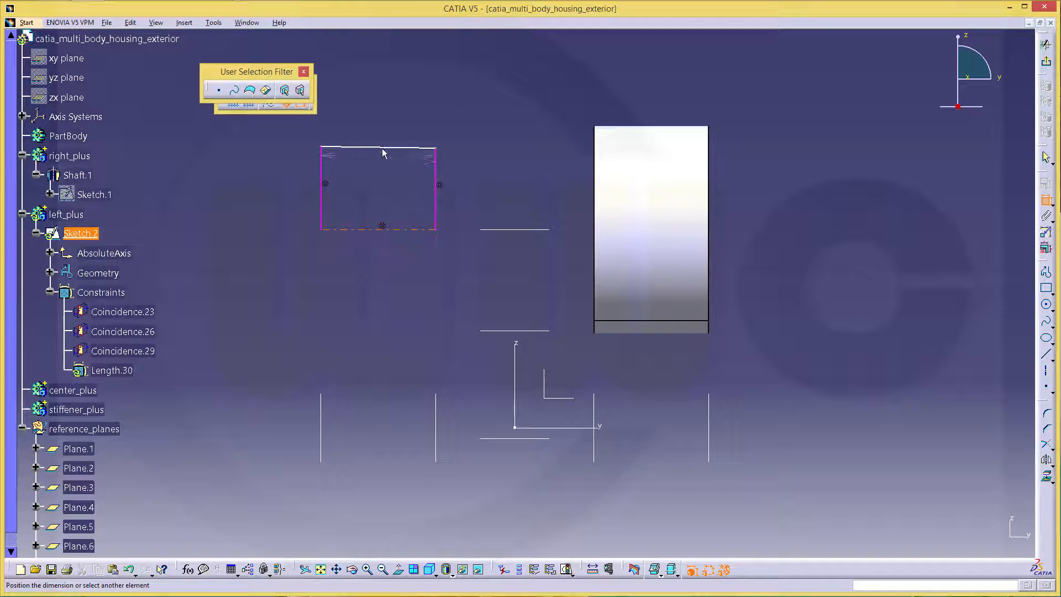
click(386, 147)
right_click(385, 189)
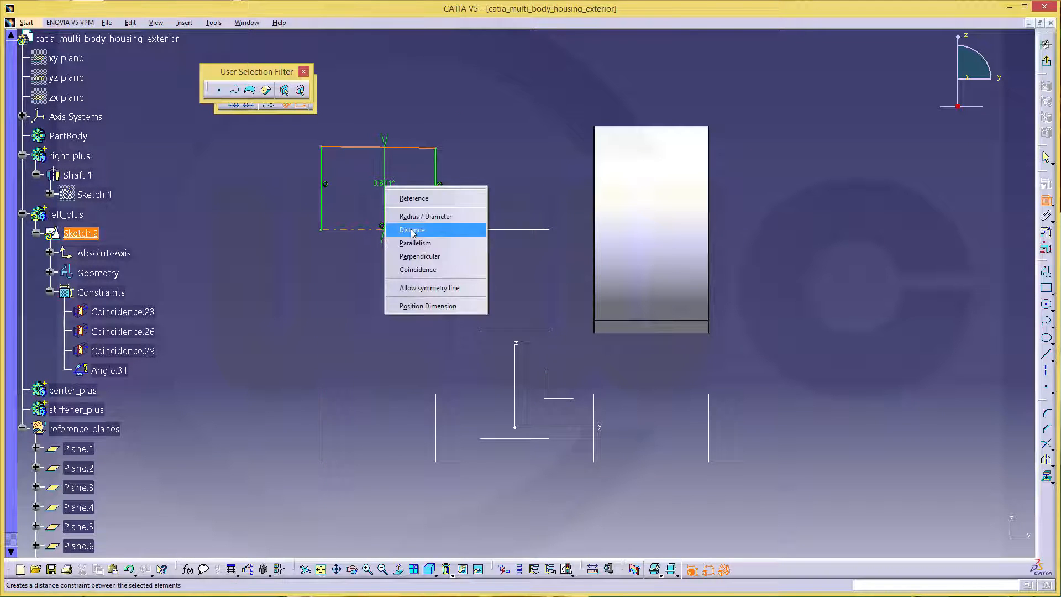
click(420, 230)
right_click(395, 191)
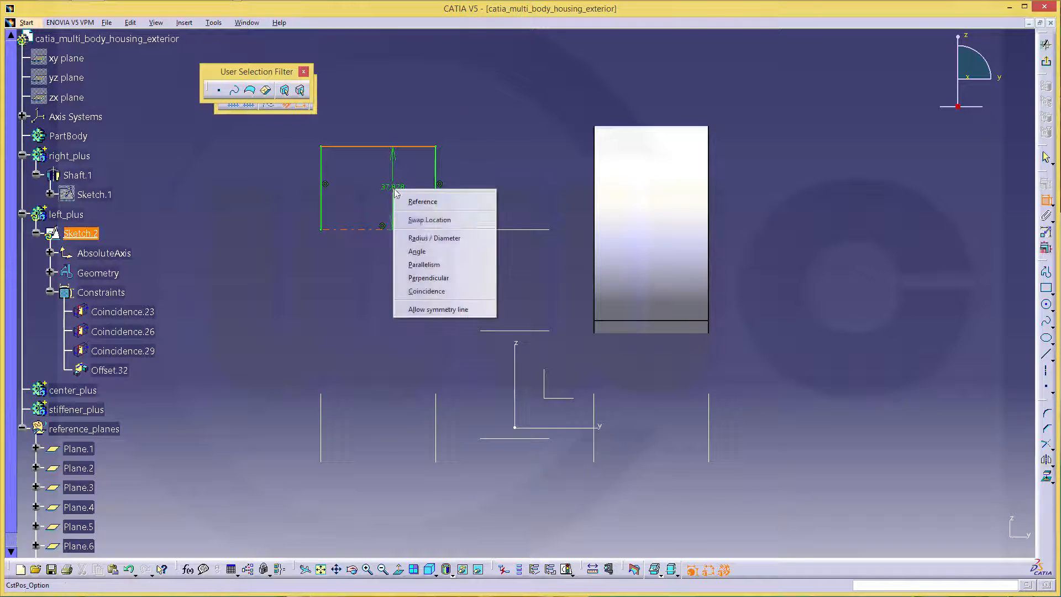
click(429, 243)
click(255, 215)
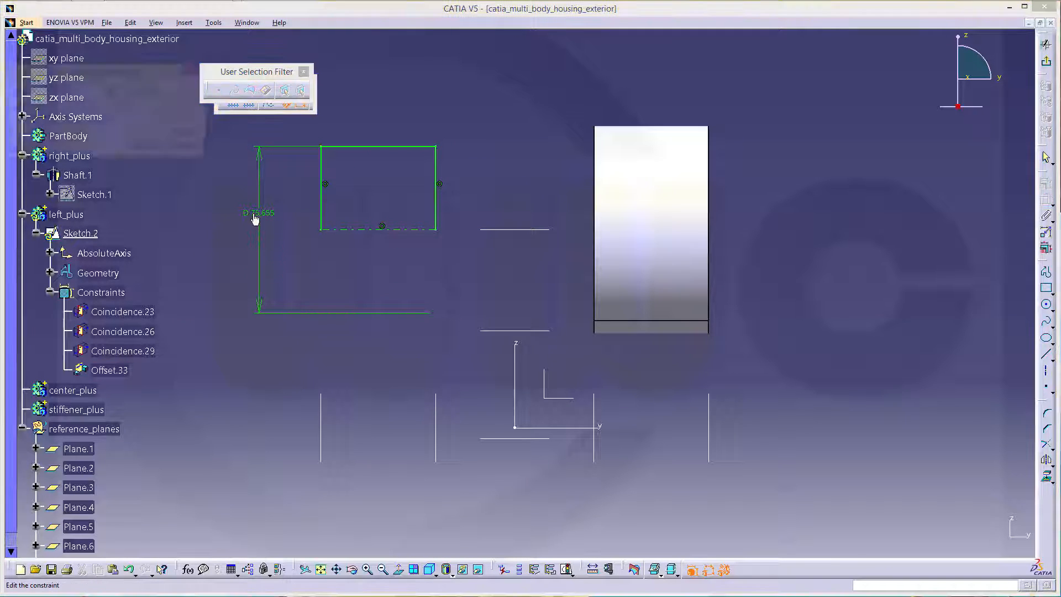
double_click(253, 216)
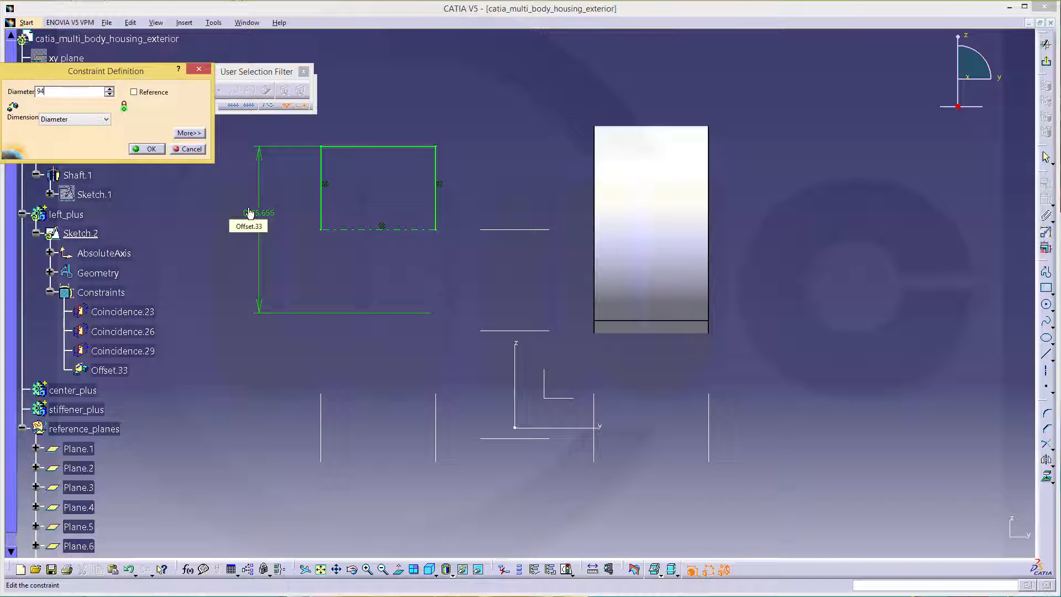
key(Return)
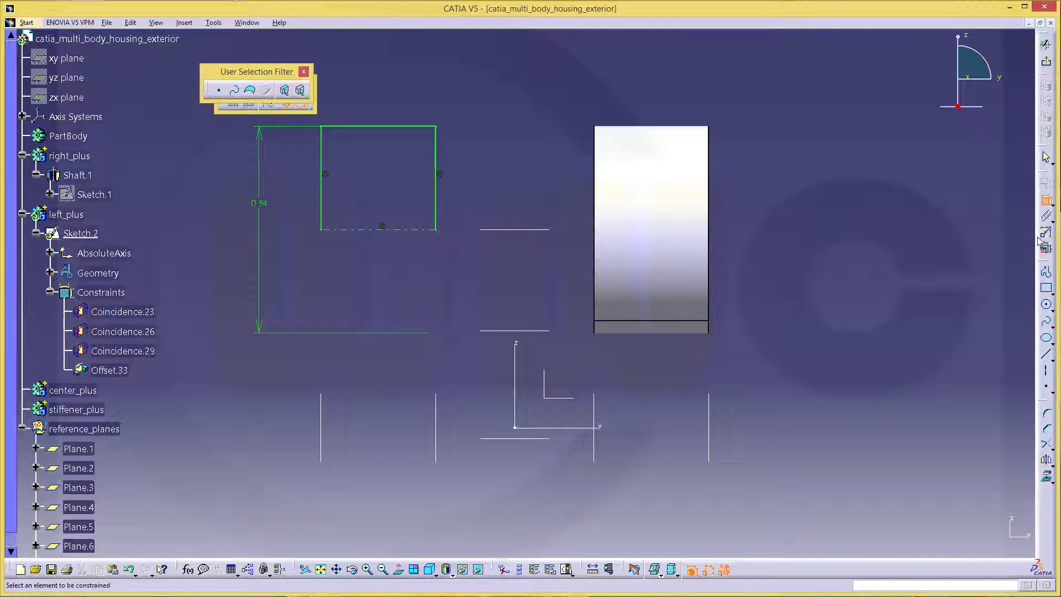
Step: Exit the sketch and revolve the left_plus profile about its sketch axis as a Shaft
click(1046, 62)
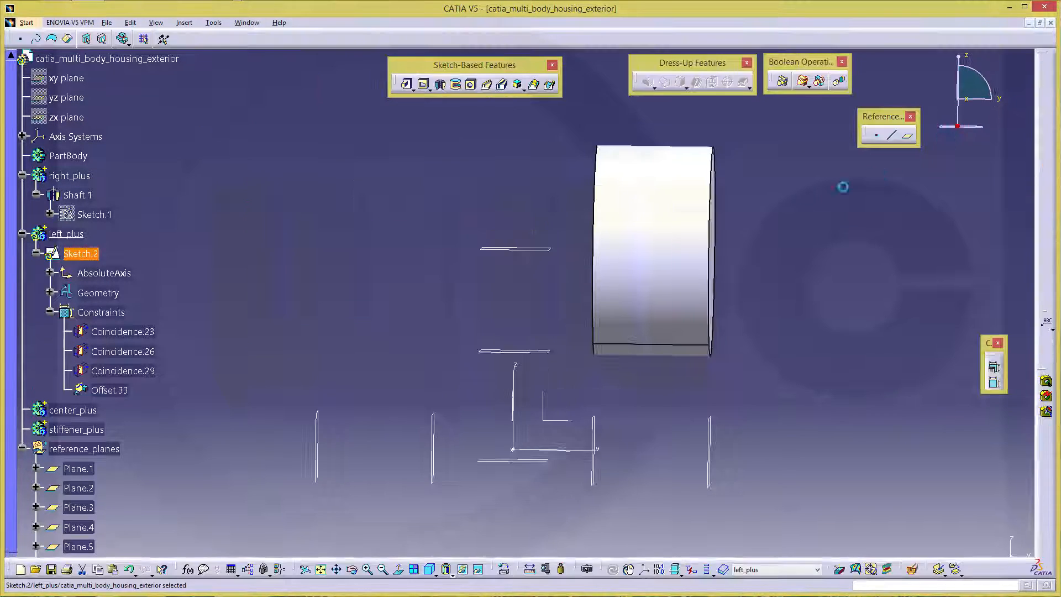
click(440, 84)
click(906, 540)
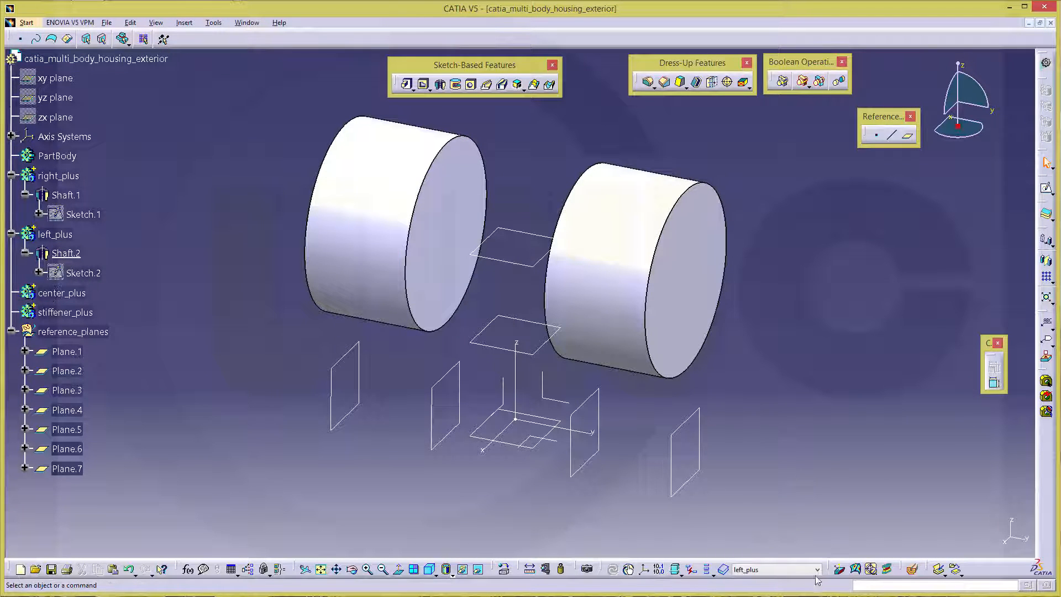
Step: Activate center_plus, start a sketch in it on the axis system's YZ plane, and hide the sketch's H and V axes
click(817, 571)
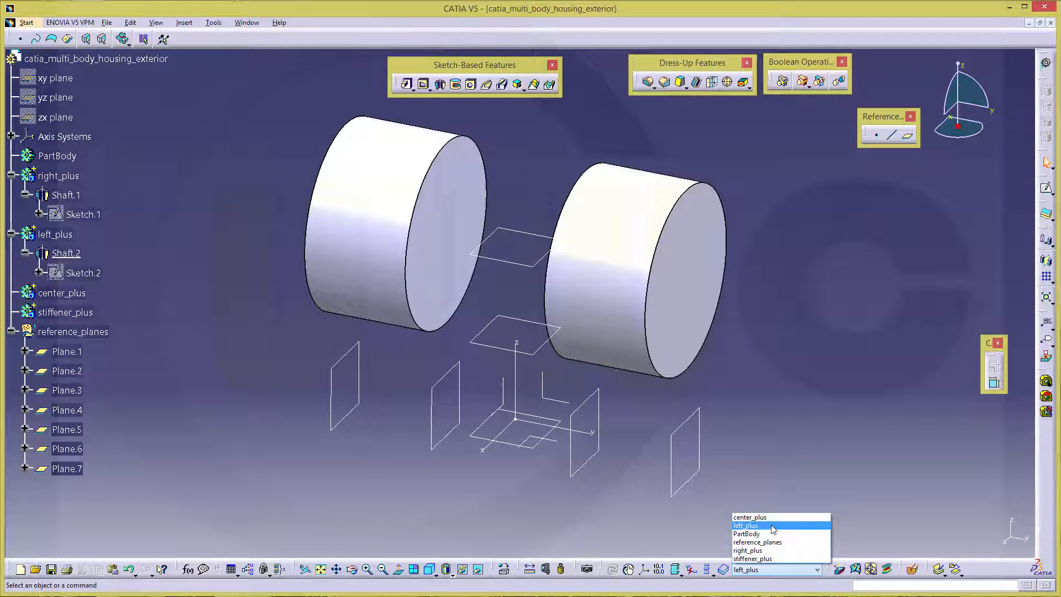
click(769, 518)
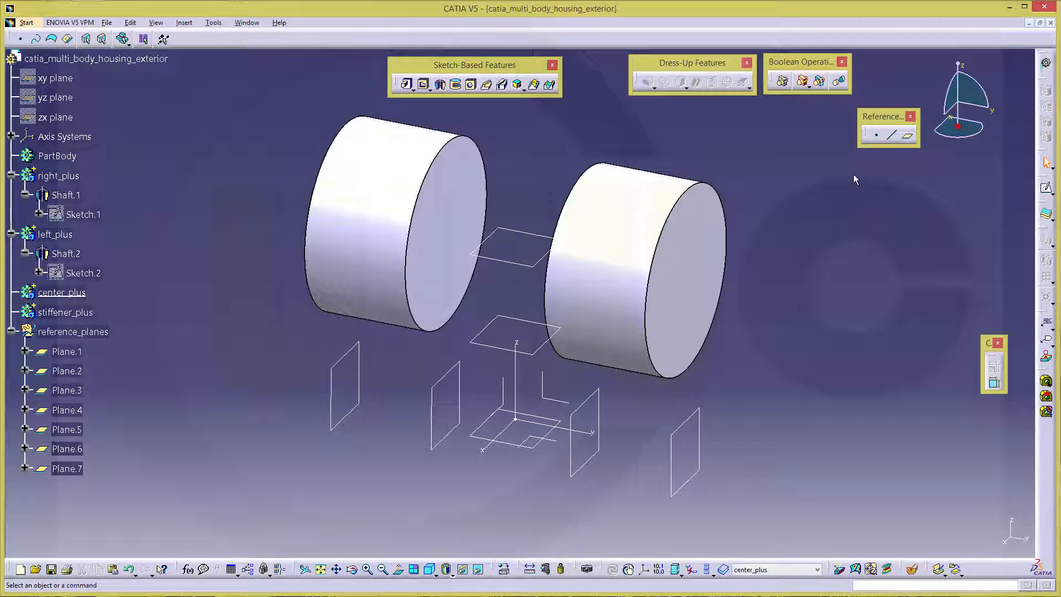
click(1047, 189)
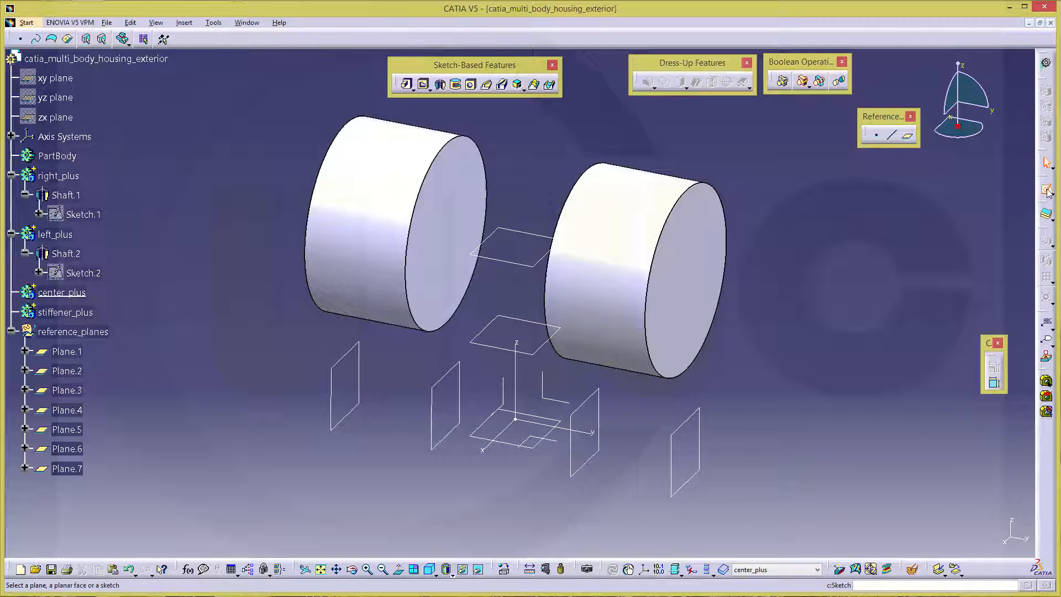
click(557, 406)
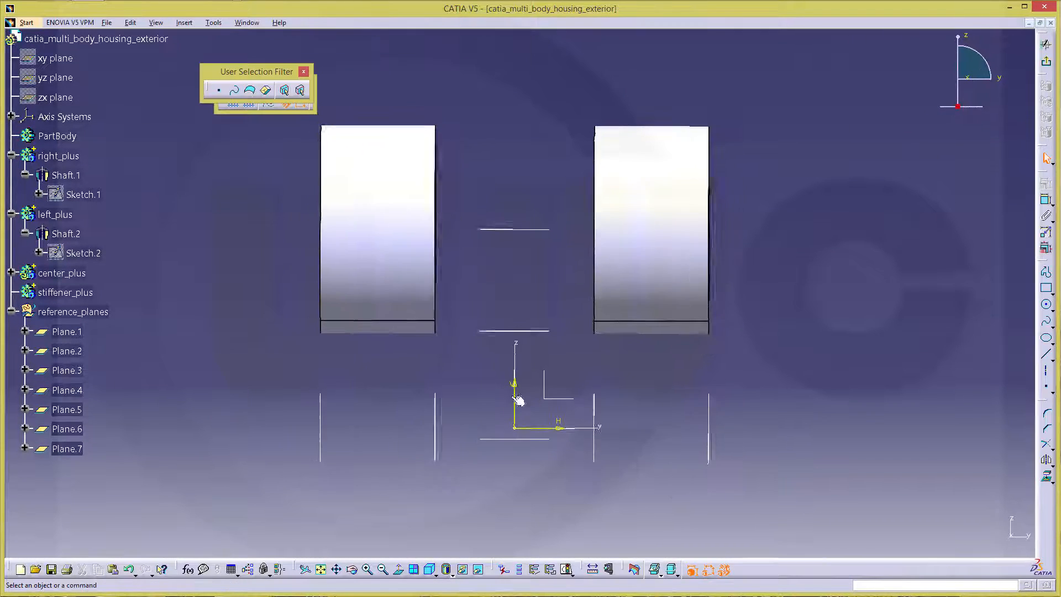
drag(496, 369, 576, 436)
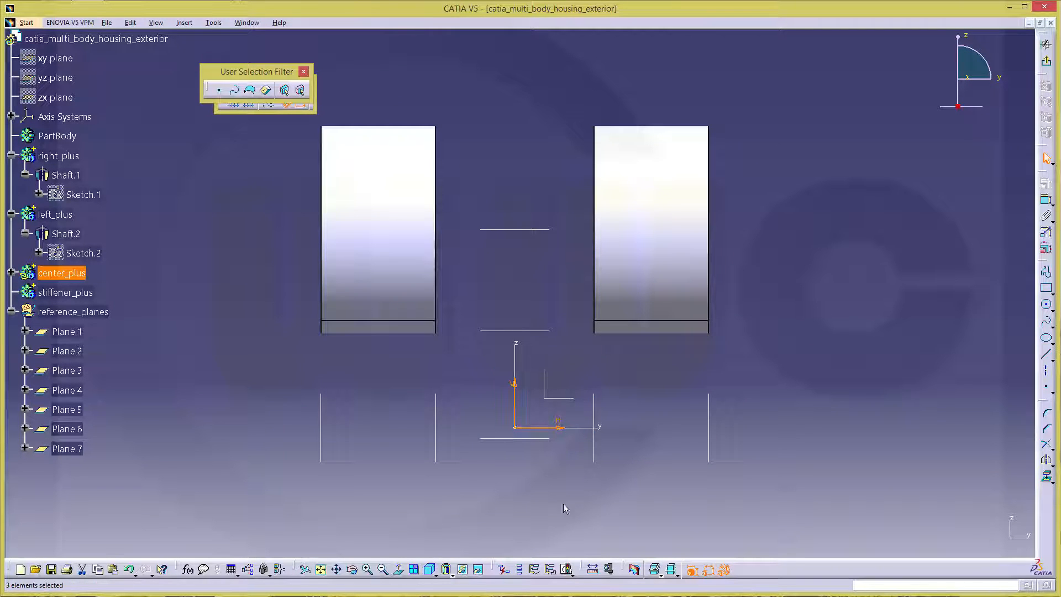
click(462, 570)
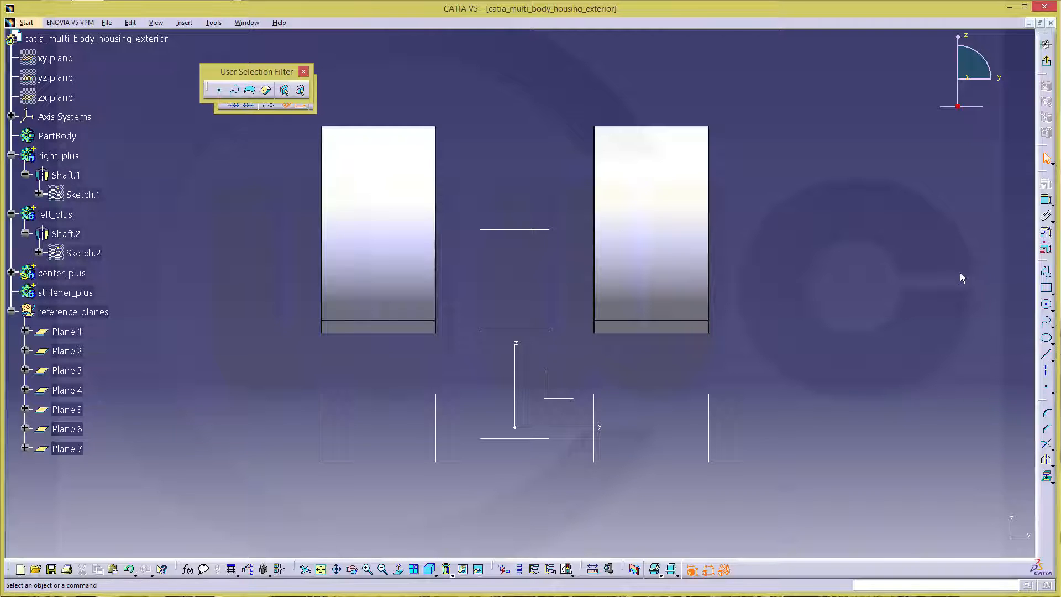
Step: Sketch a freehand rectangle on the positive Y side of the Z axis, between the Y axis and the middle horizontal offset plane
click(1045, 288)
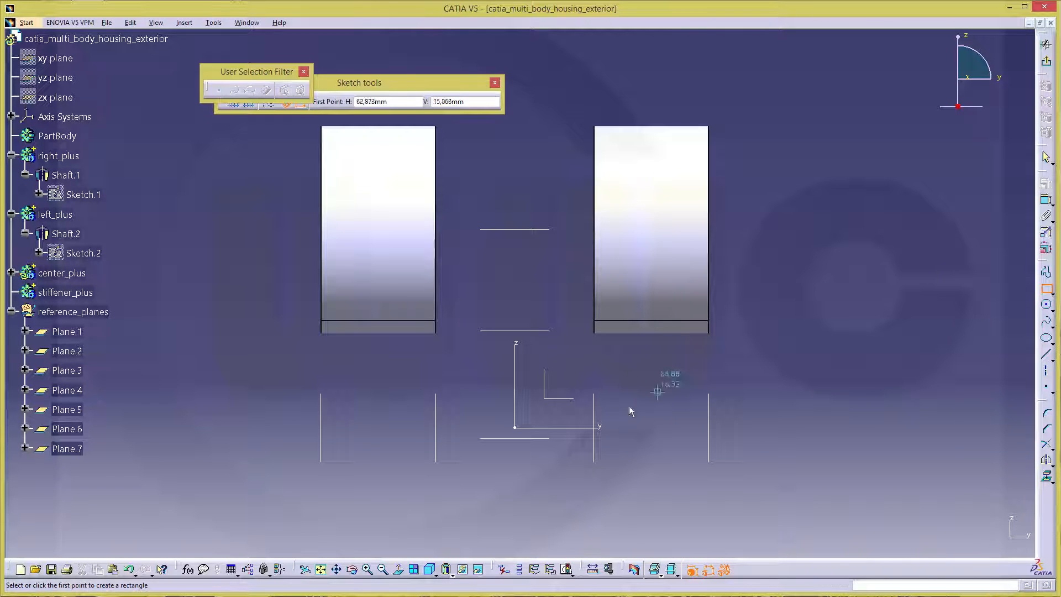
click(537, 354)
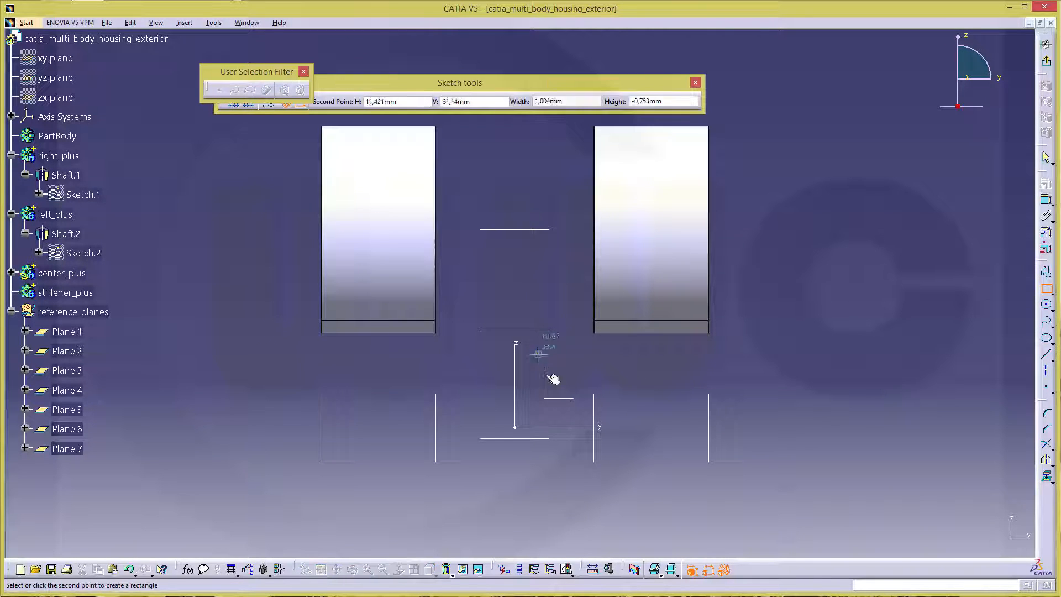
click(589, 415)
click(612, 390)
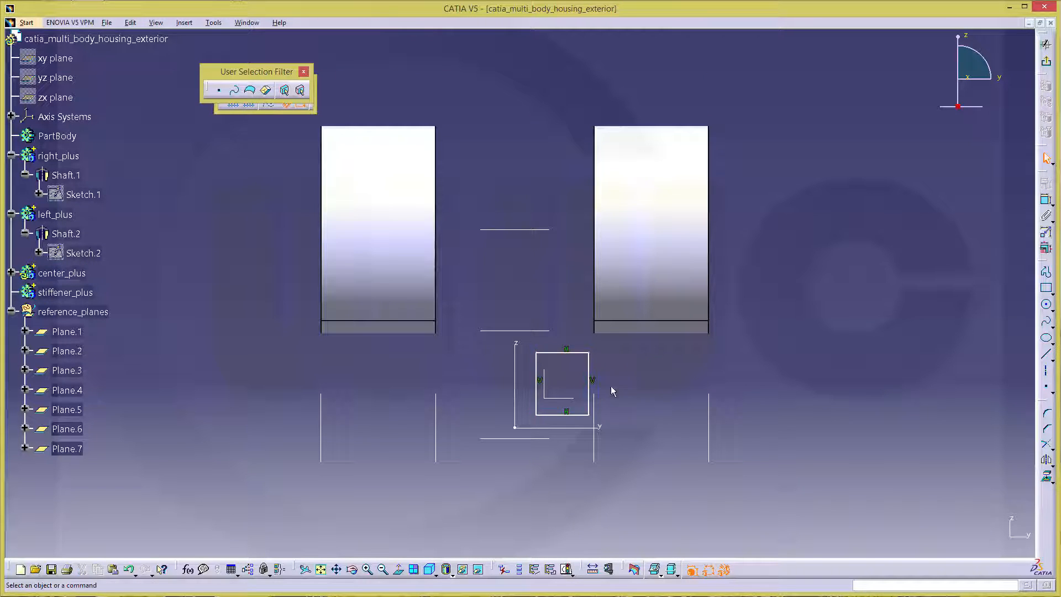
Step: Delete all four automatic parallelism constraints from the rectangle sketch in center_plus
click(11, 273)
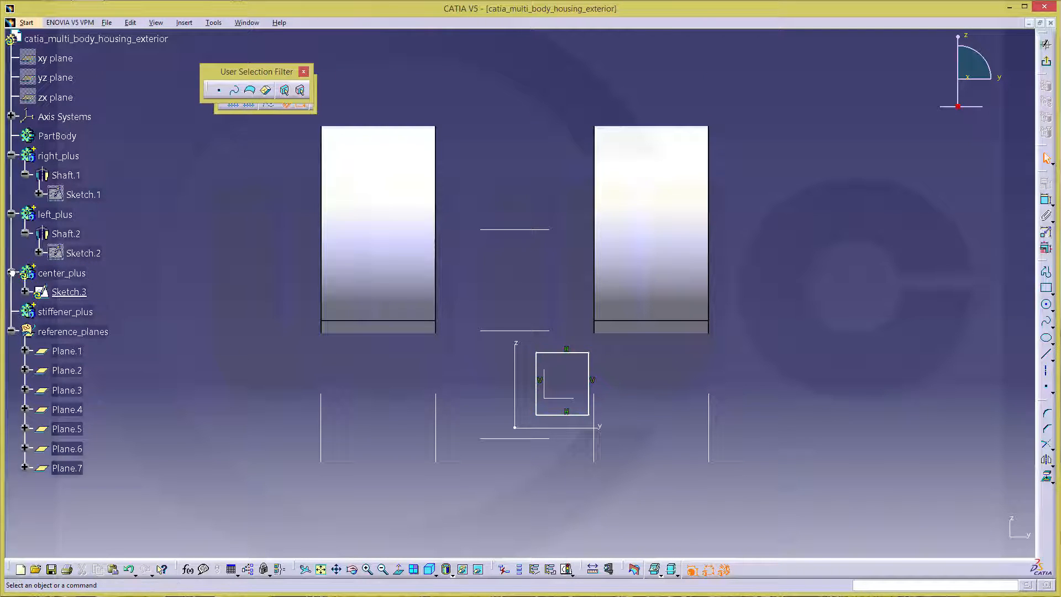
click(26, 291)
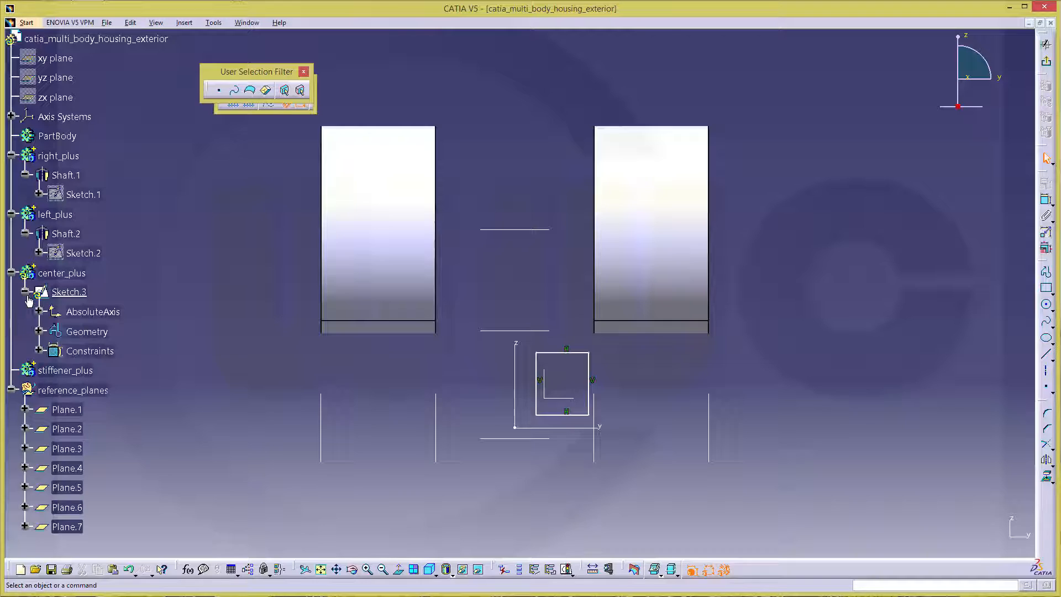
click(38, 351)
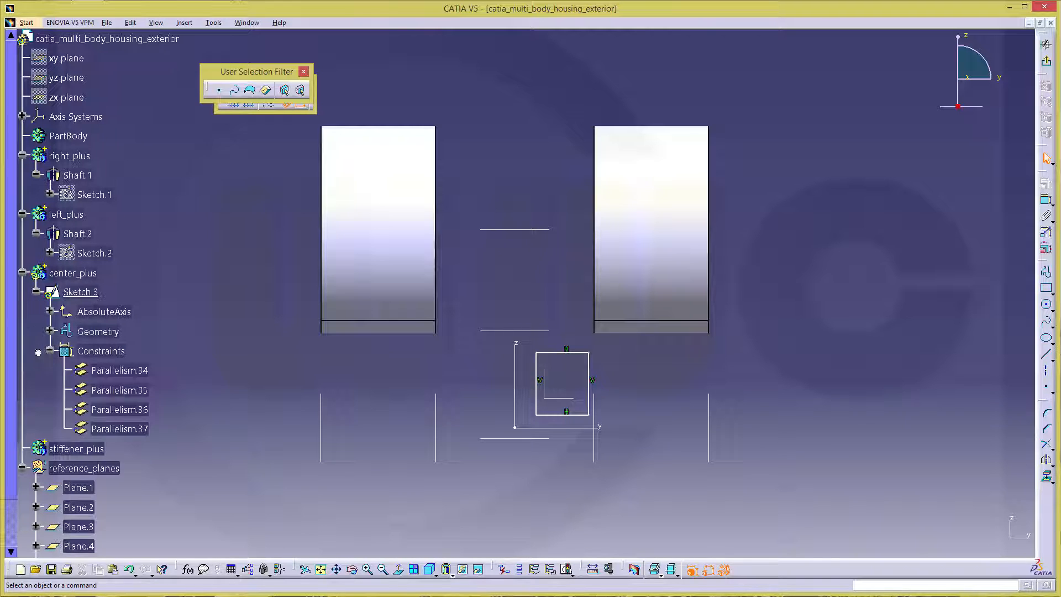
shift+click(126, 429)
key(Delete)
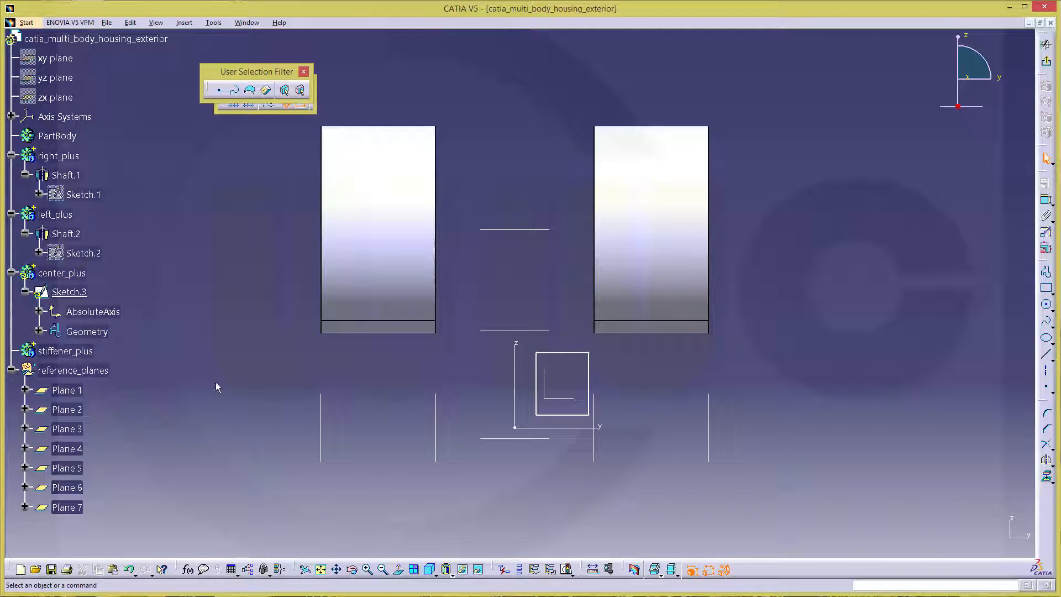
Step: Convert the rectangle's vertical side nearest the Z axis into the sketch's axis line
click(535, 373)
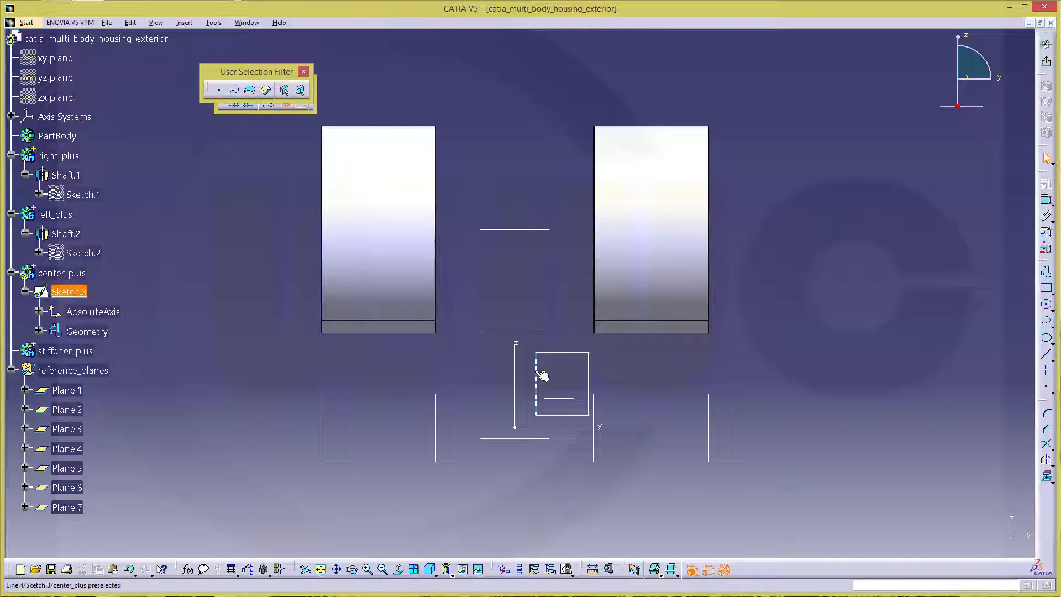
click(1047, 375)
click(546, 328)
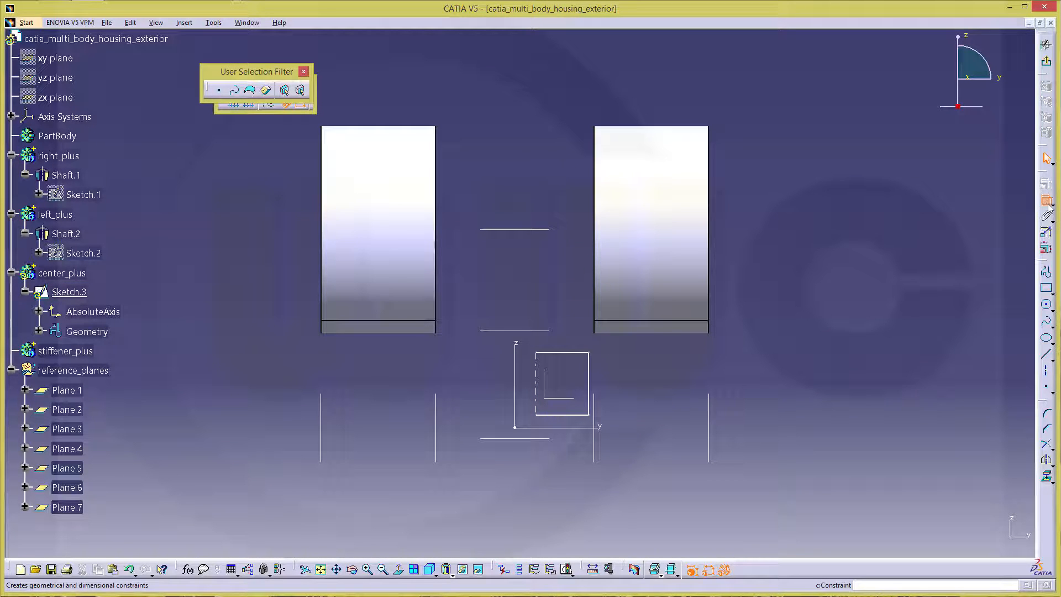
Step: Dimension the far vertical side from the axis line as a diameter and set it to 80 mm
click(538, 375)
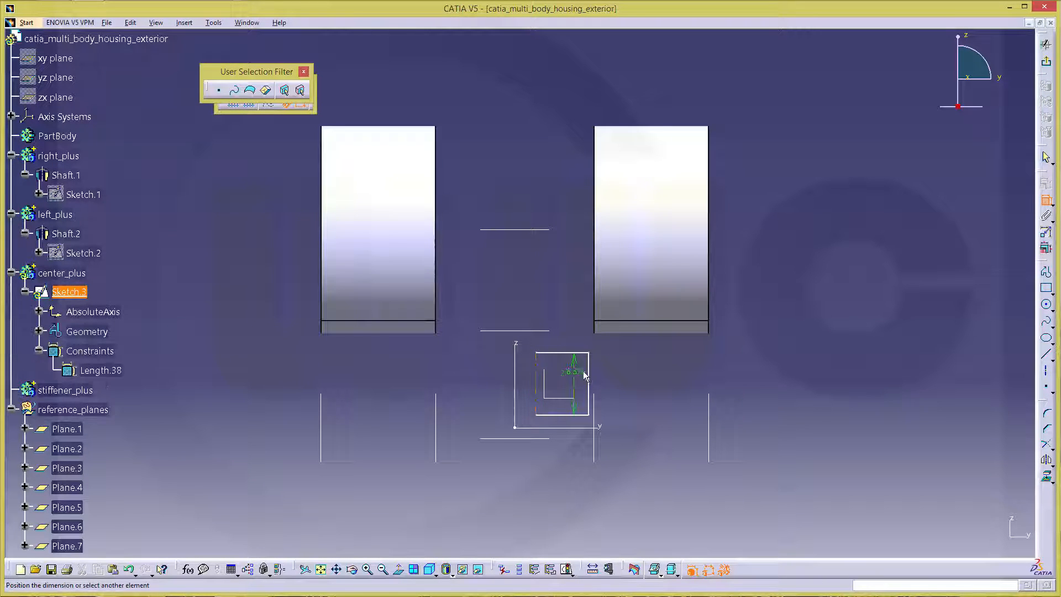
click(589, 369)
right_click(569, 375)
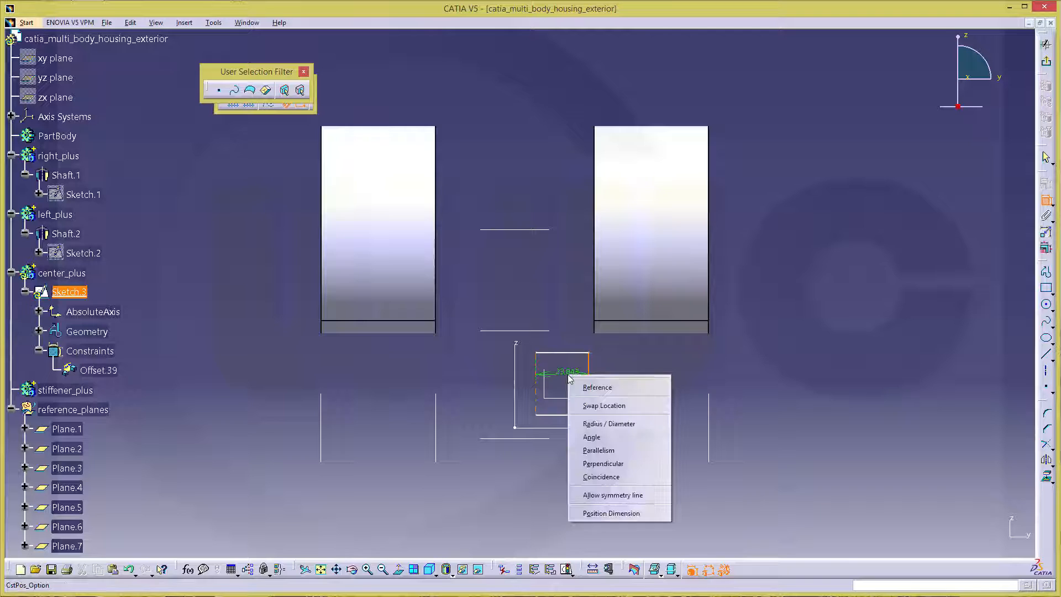
click(608, 424)
click(562, 489)
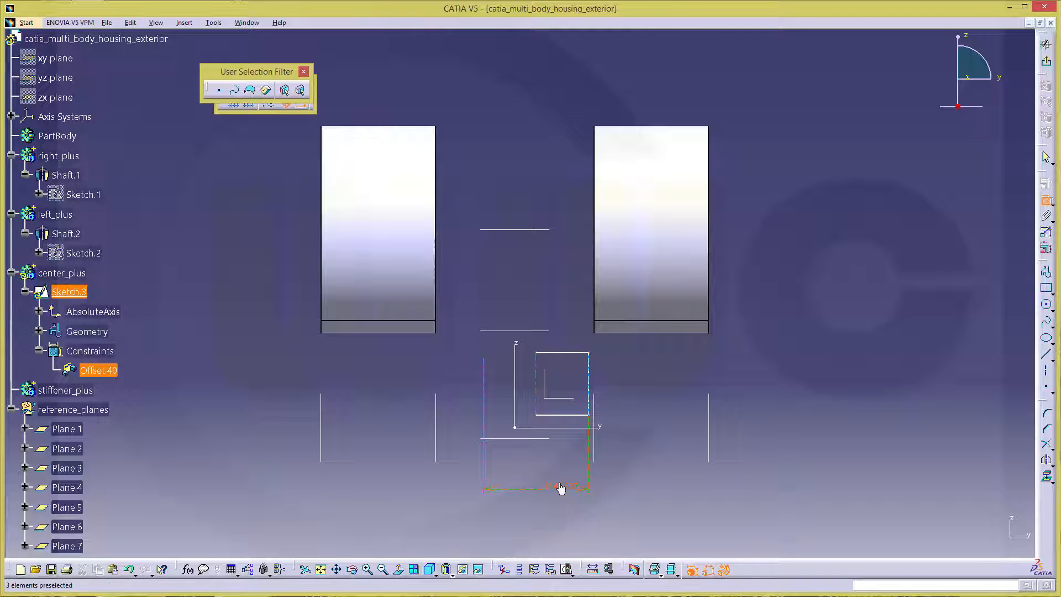
double_click(561, 489)
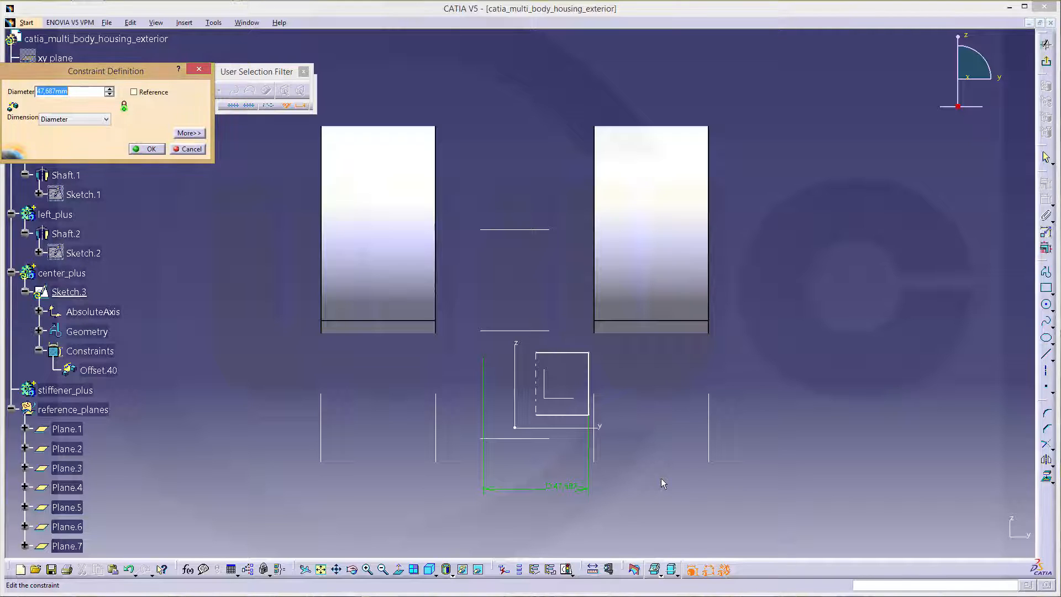
text(80)
key(Return)
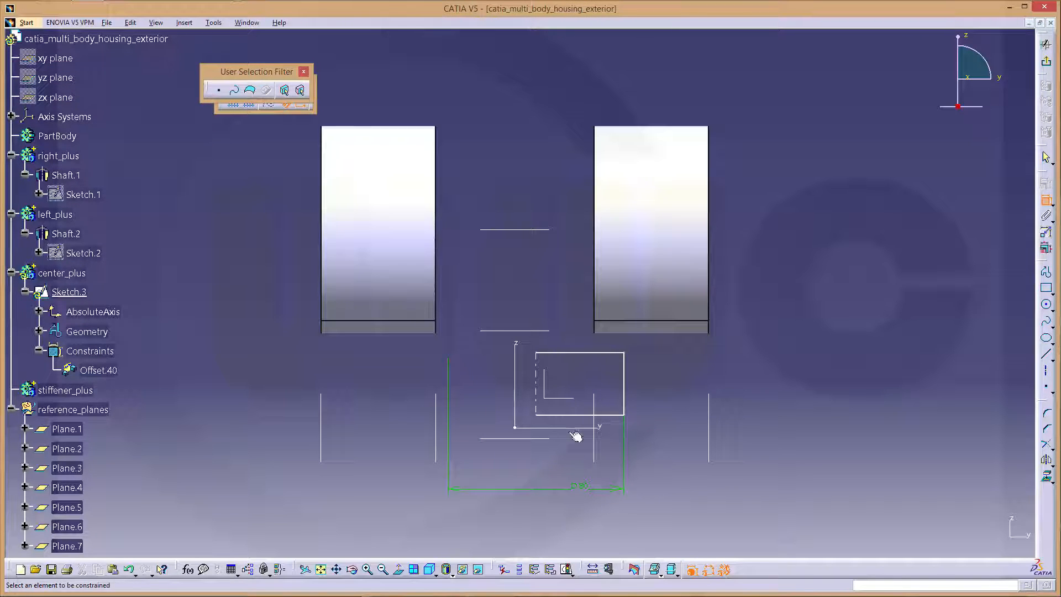
Step: Make the sketch's axis line coincident with the Z axis of the axis system
click(536, 371)
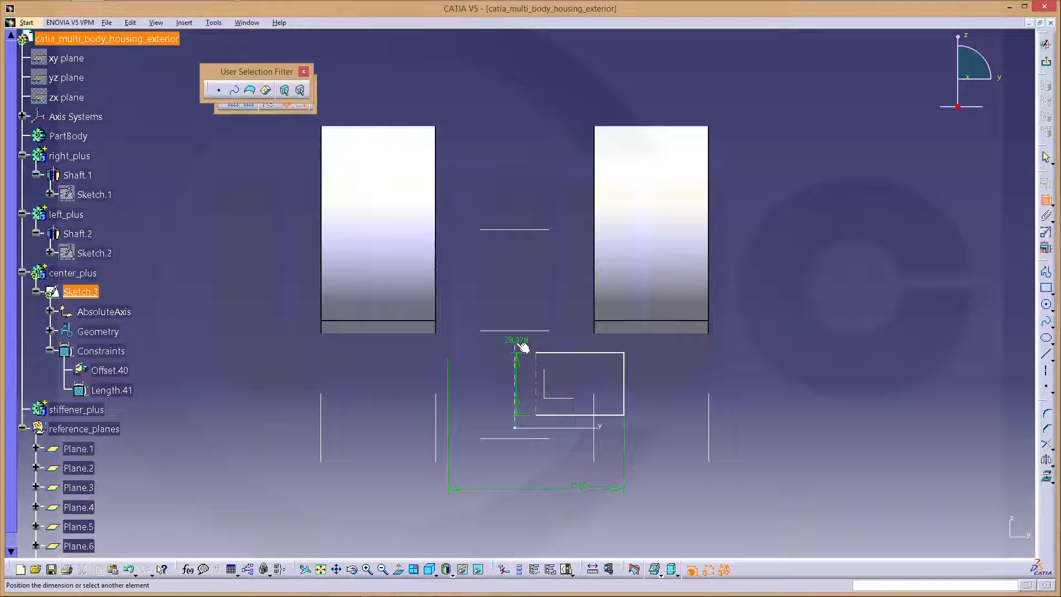
click(516, 347)
right_click(516, 344)
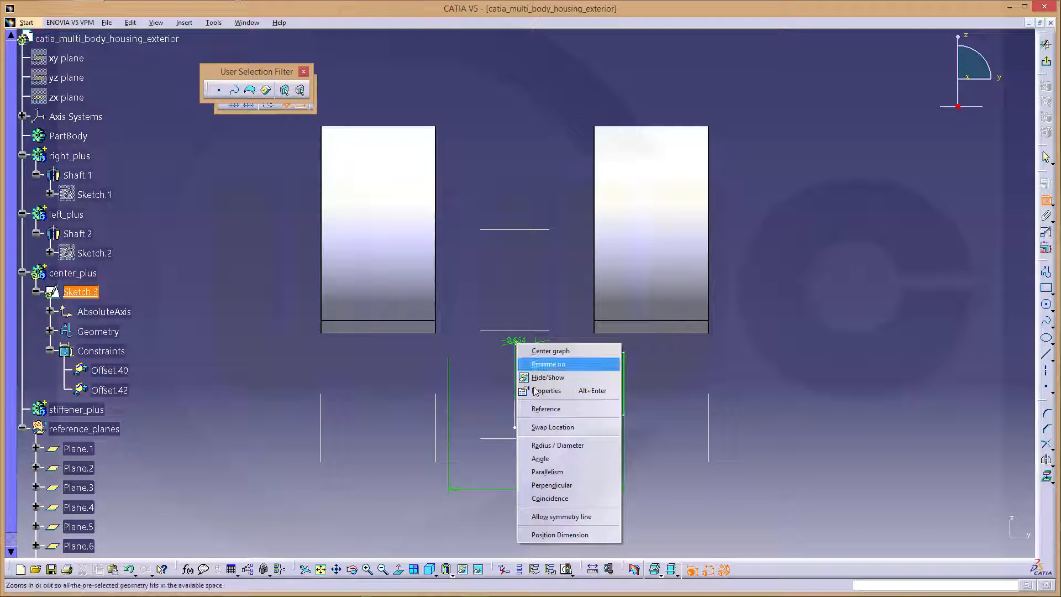
click(551, 499)
Step: Make the rectangle's upper edge coincident with the middle horizontal offset plane and its lower edge coincident with the Y axis
click(543, 353)
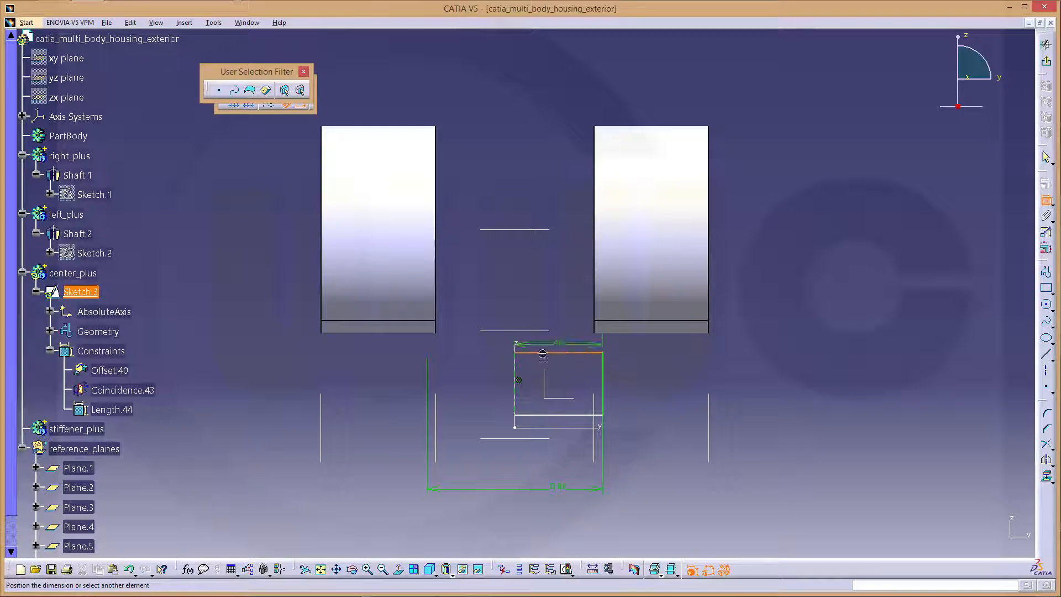
click(540, 330)
right_click(539, 331)
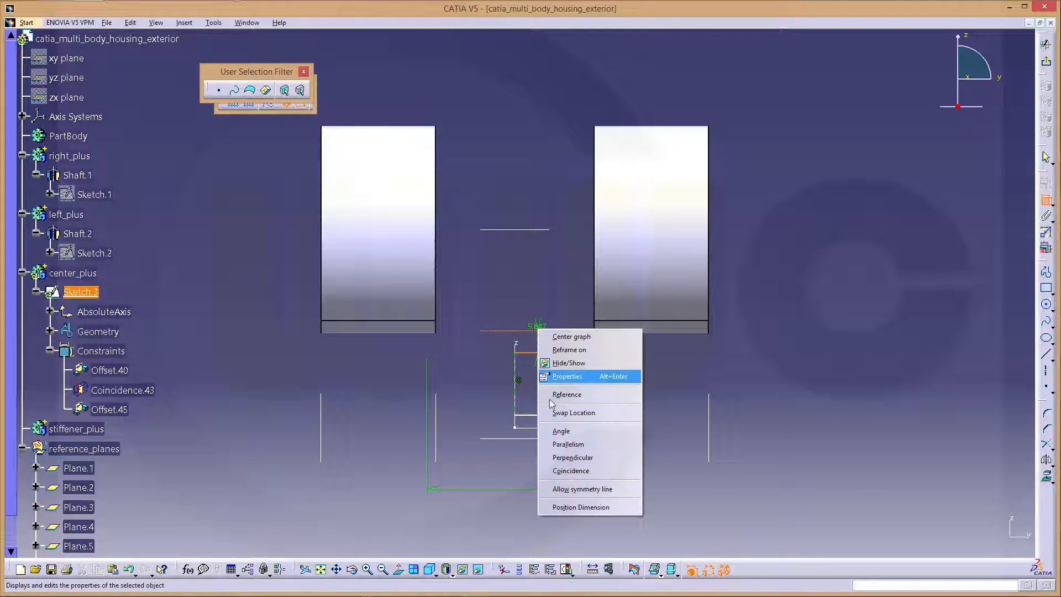
click(566, 472)
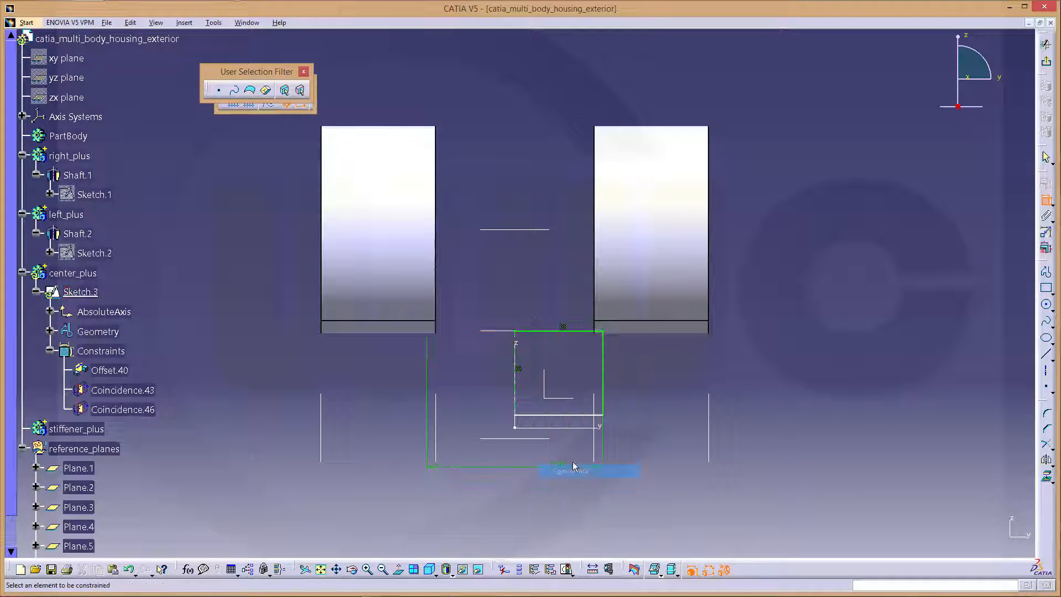
click(560, 414)
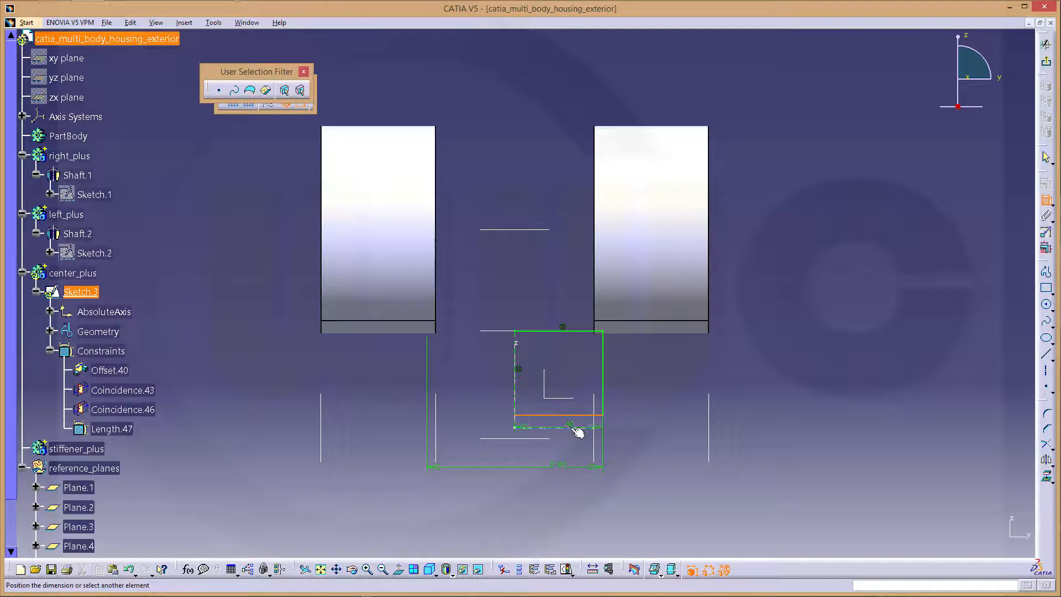
click(571, 427)
right_click(572, 426)
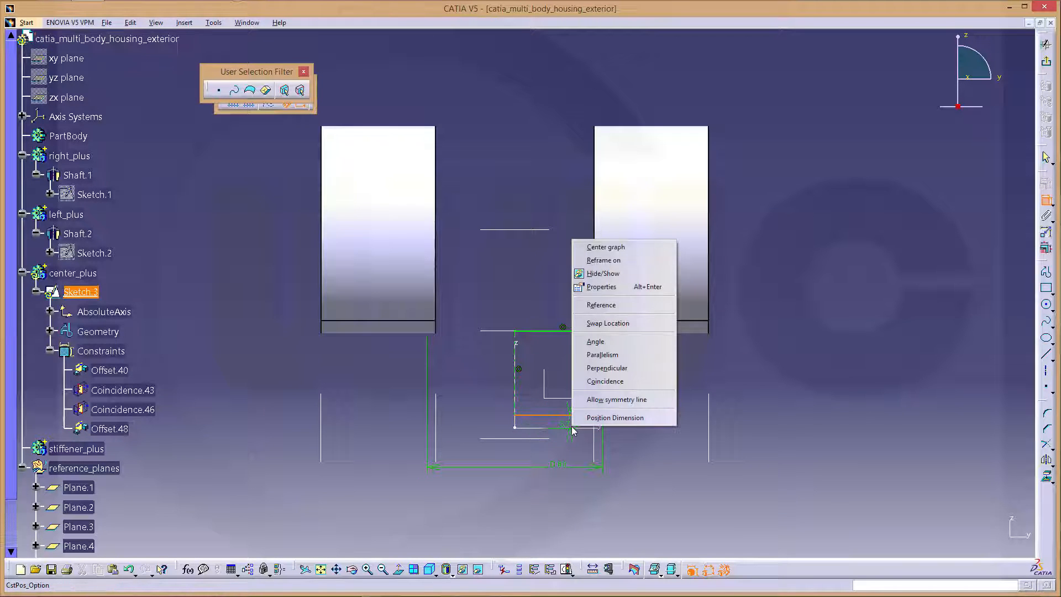
click(603, 381)
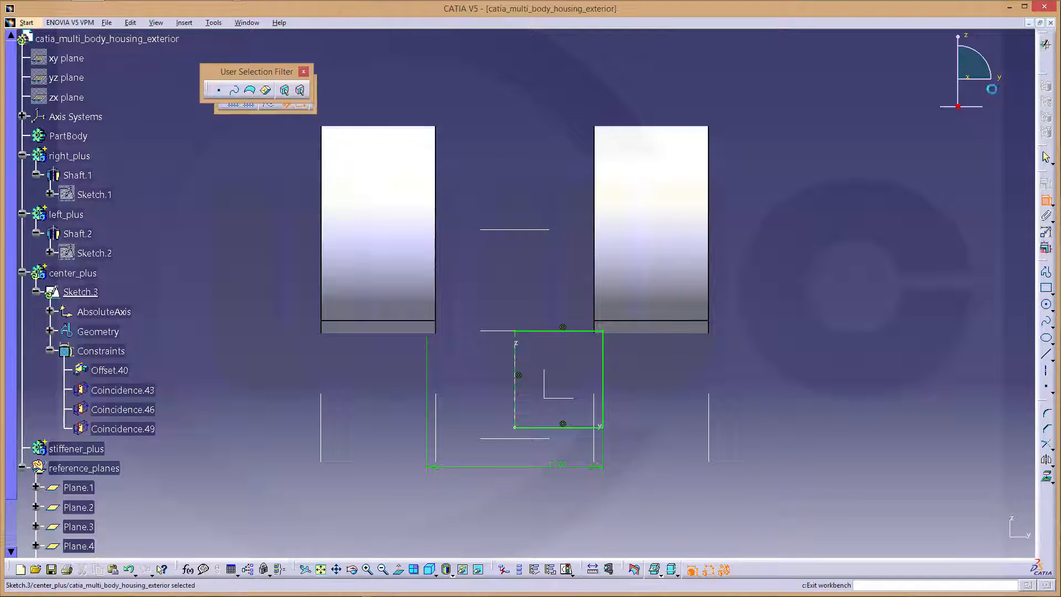
Step: Exit the sketch and revolve the center_plus profile about its sketch axis as a Shaft
click(1046, 60)
click(440, 84)
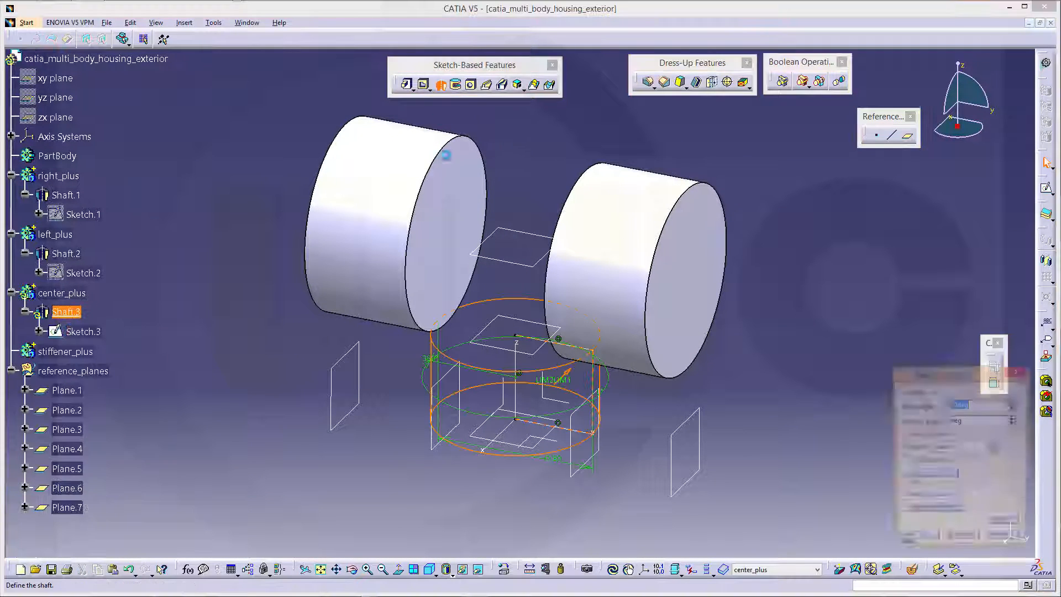
click(921, 542)
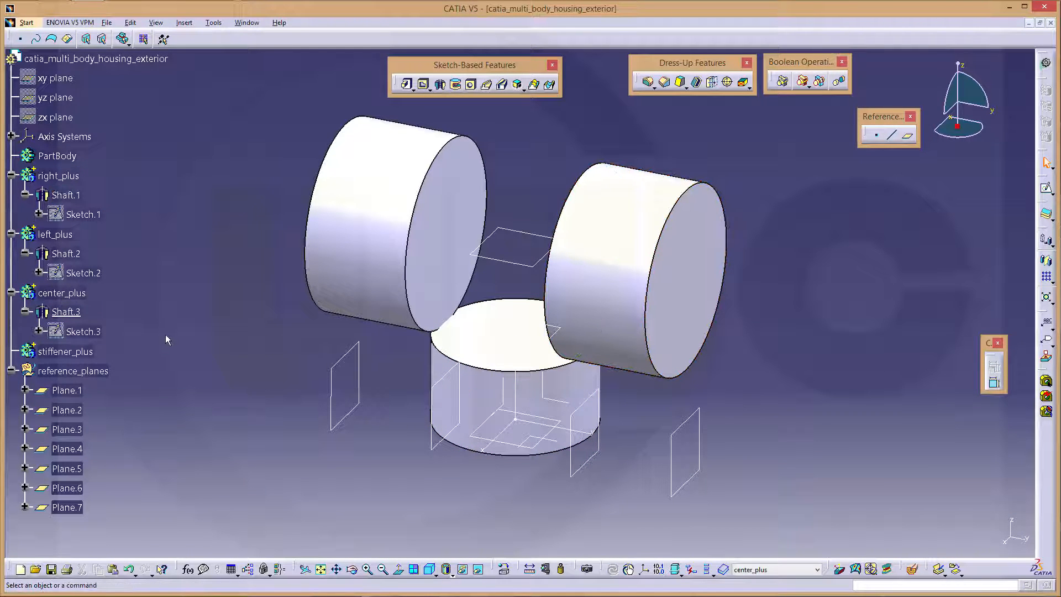
Step: Define stiffener_plus as the work object and hide the right_plus and center_plus bodies
right_click(75, 355)
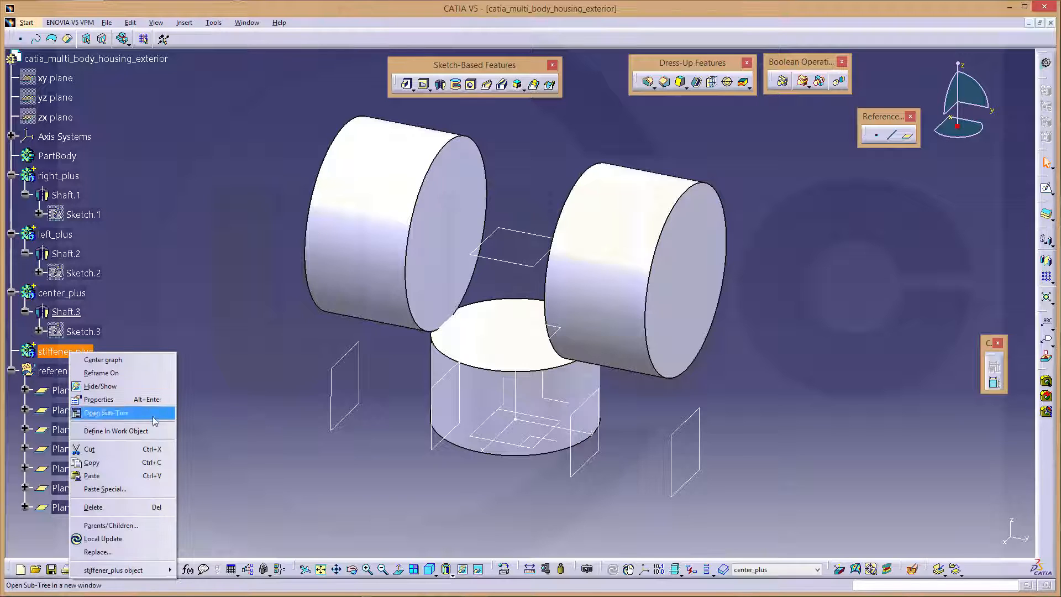
click(111, 431)
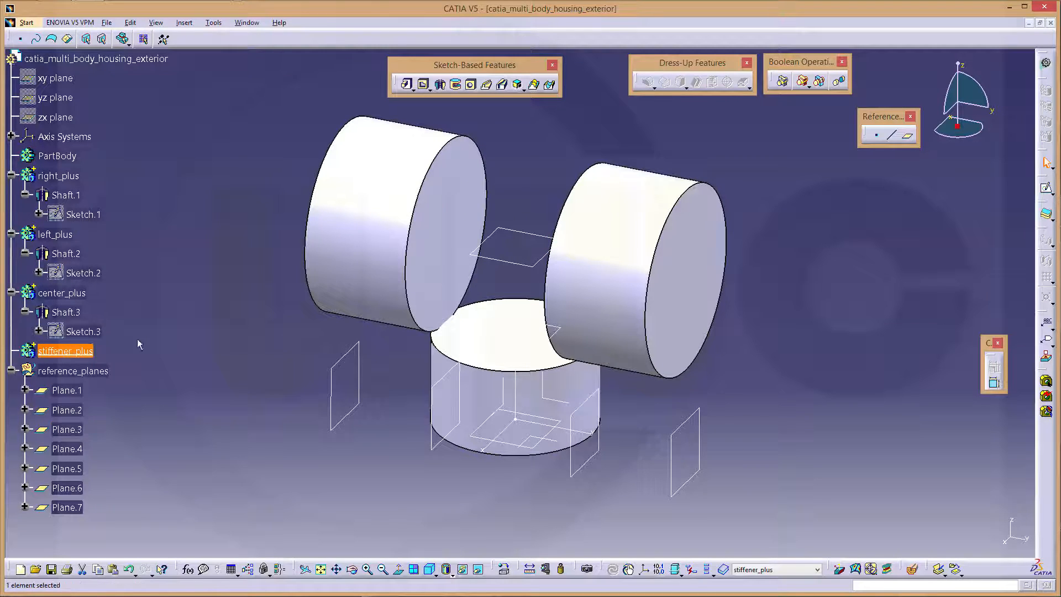
click(58, 176)
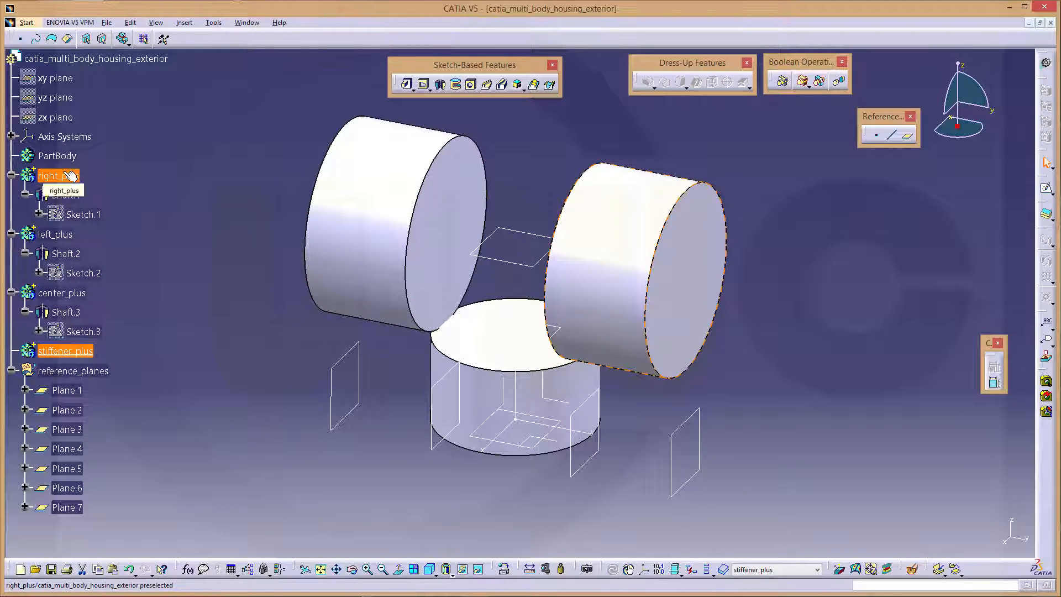
right_click(64, 174)
click(95, 205)
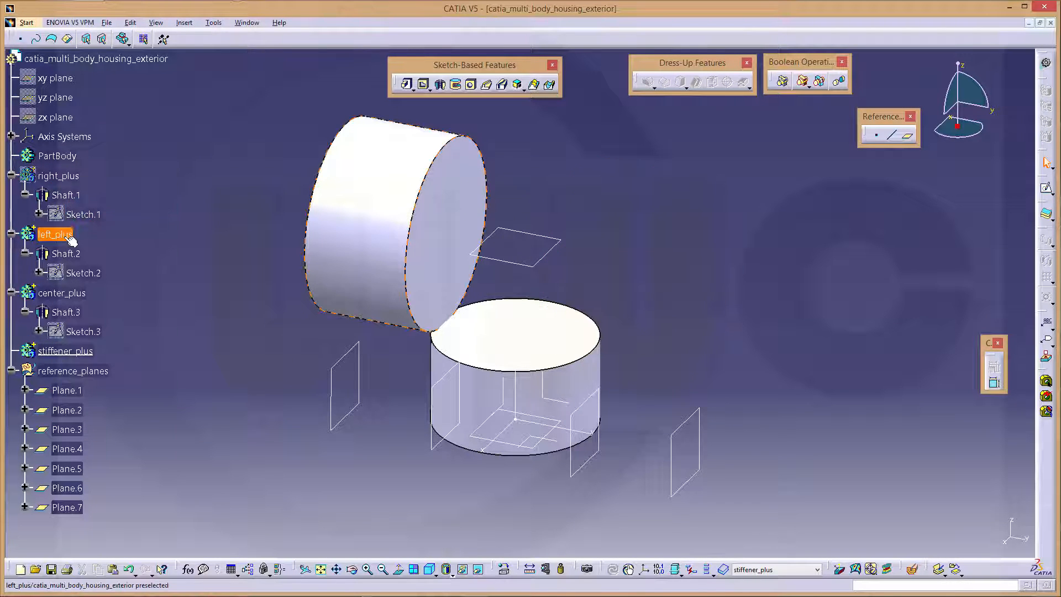
right_click(59, 292)
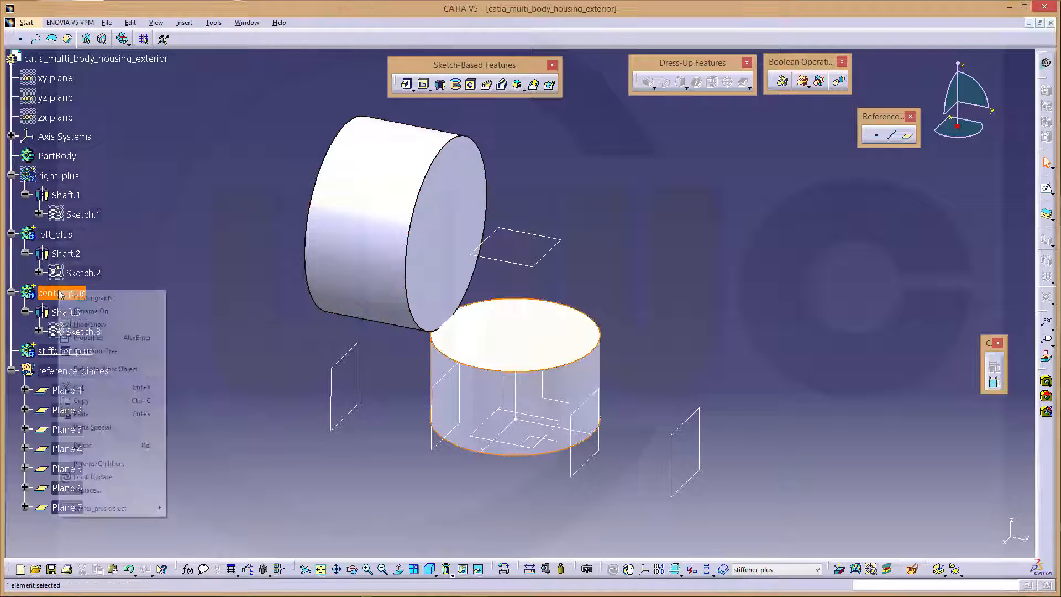
click(108, 327)
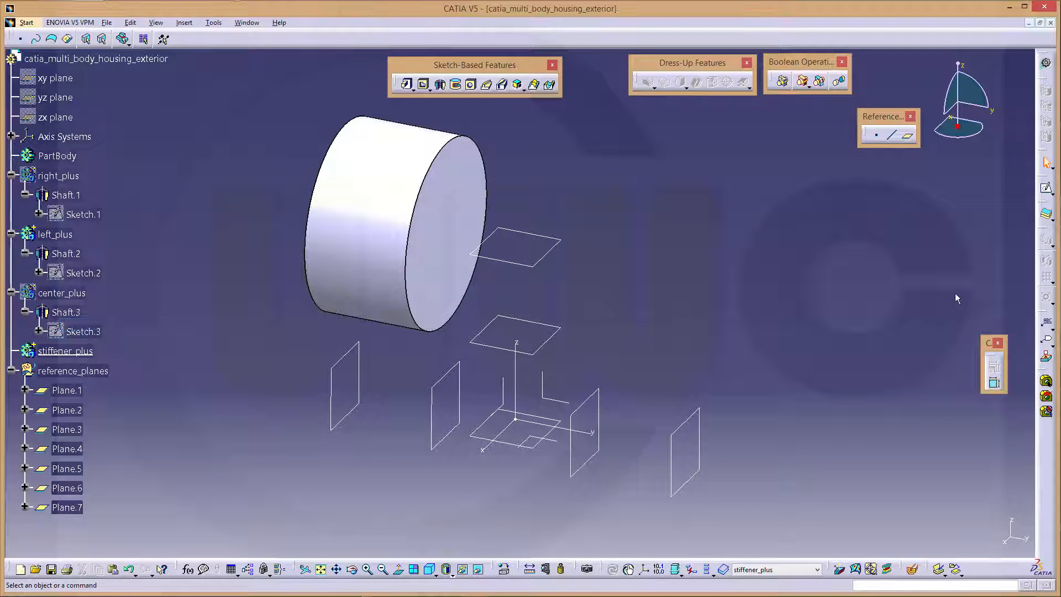
Step: Start a sketch in stiffener_plus on the axis system's YZ plane and hide the sketch's H and V axes
click(1046, 187)
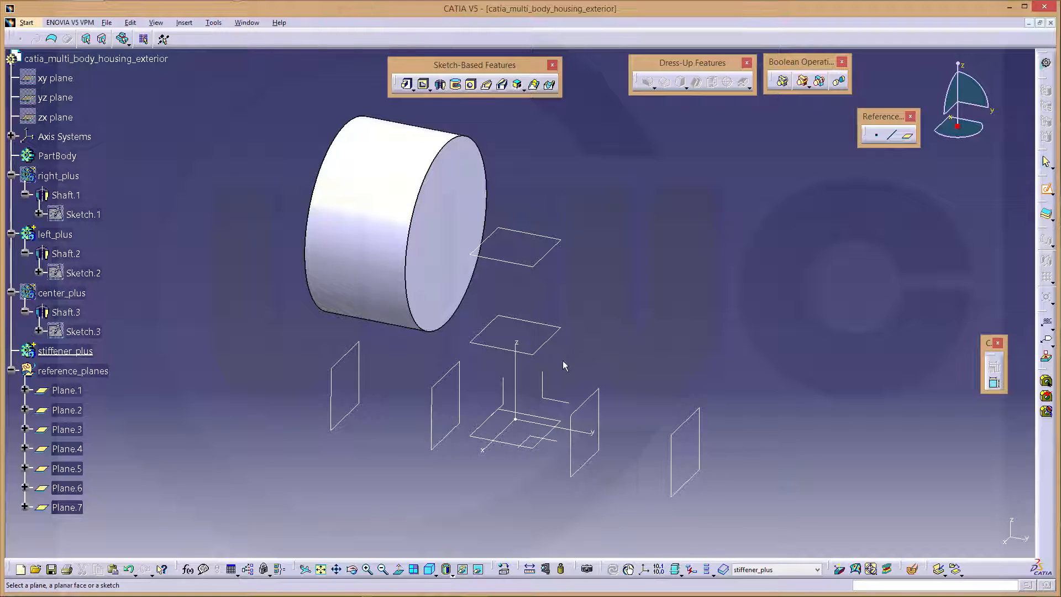
click(570, 381)
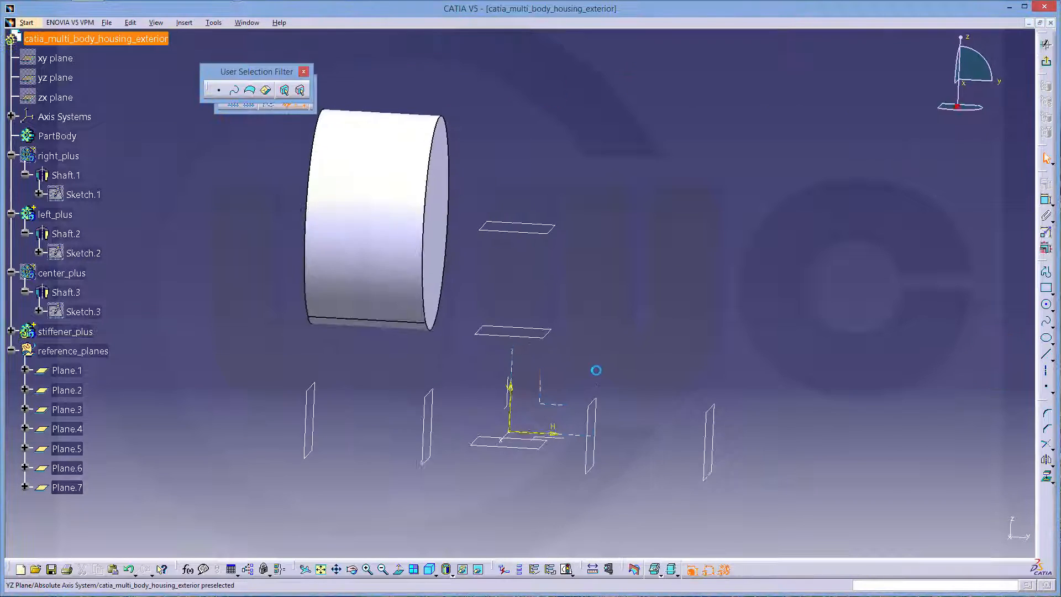
mouse_move(494, 364)
mouse_down()
mouse_move(523, 409)
mouse_move(573, 435)
mouse_up()
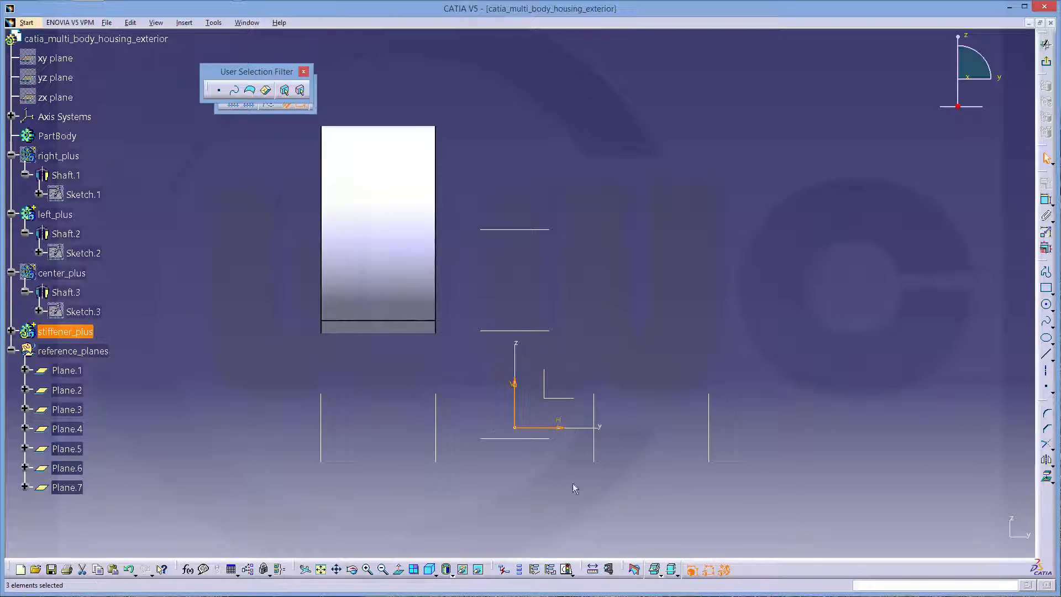
click(645, 331)
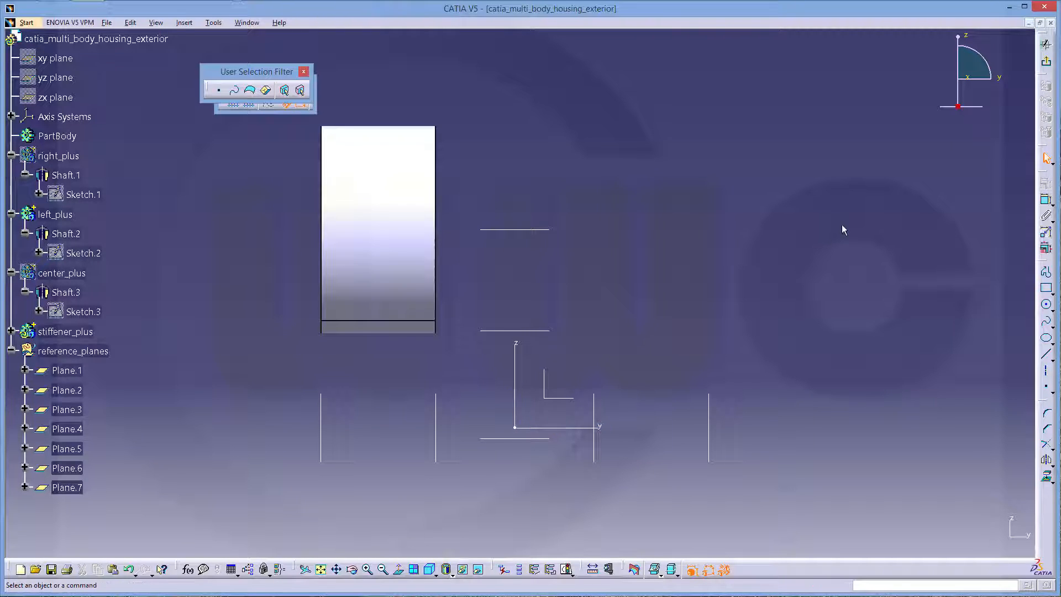
Step: Sketch a closed seven-sided stepped profile with a slanted lower outer edge, from near the origin up to the upper horizontal reference plane
click(1046, 274)
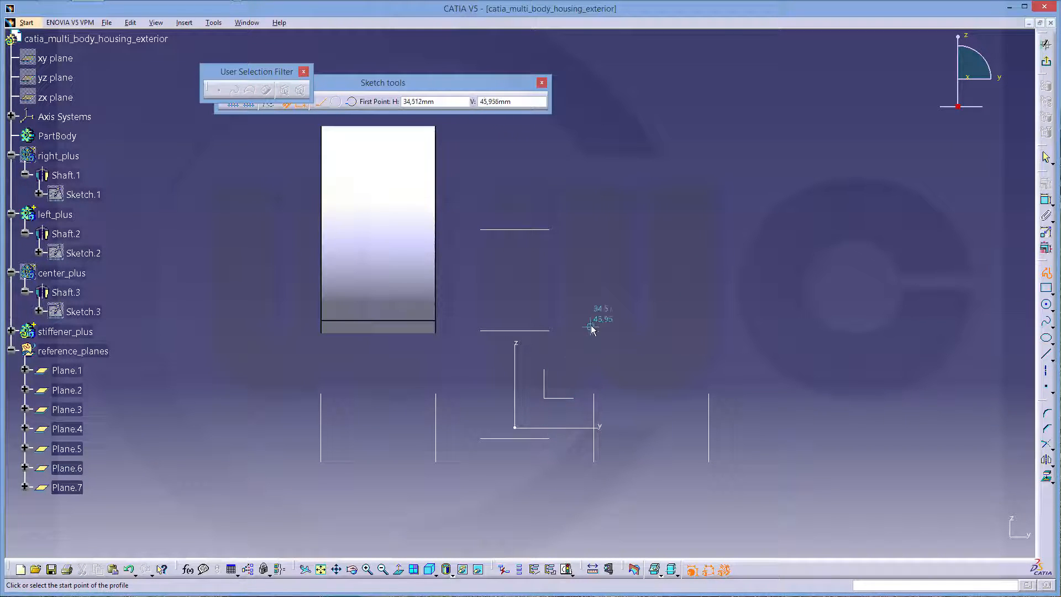
click(528, 417)
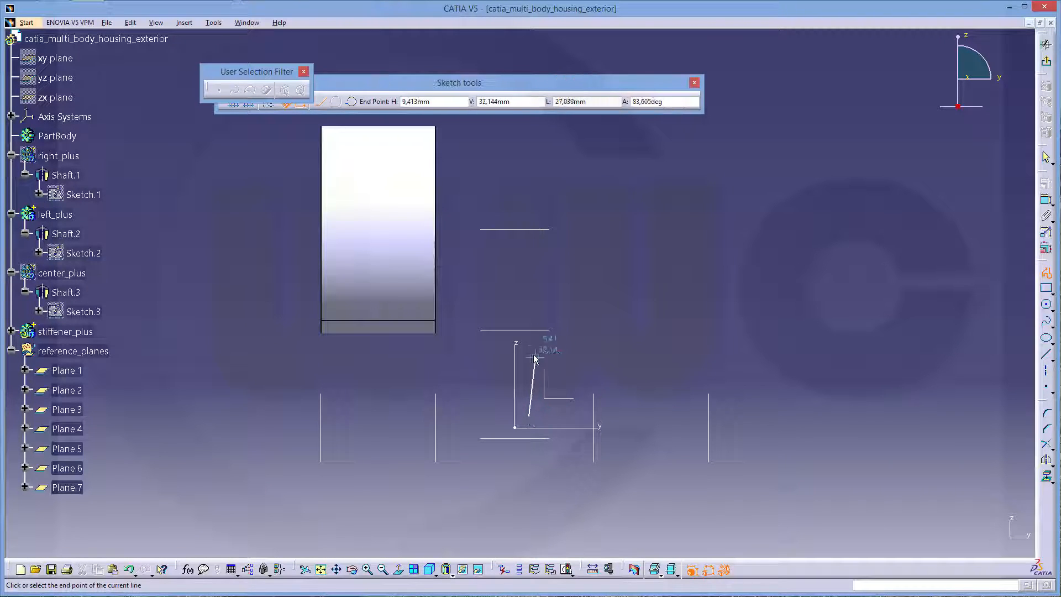
click(537, 342)
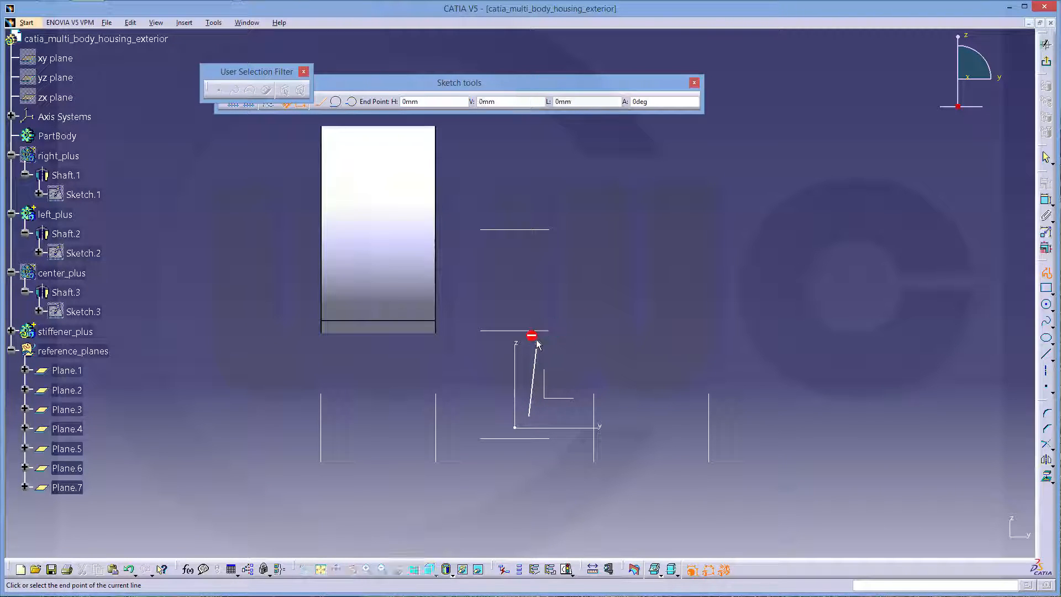
click(609, 334)
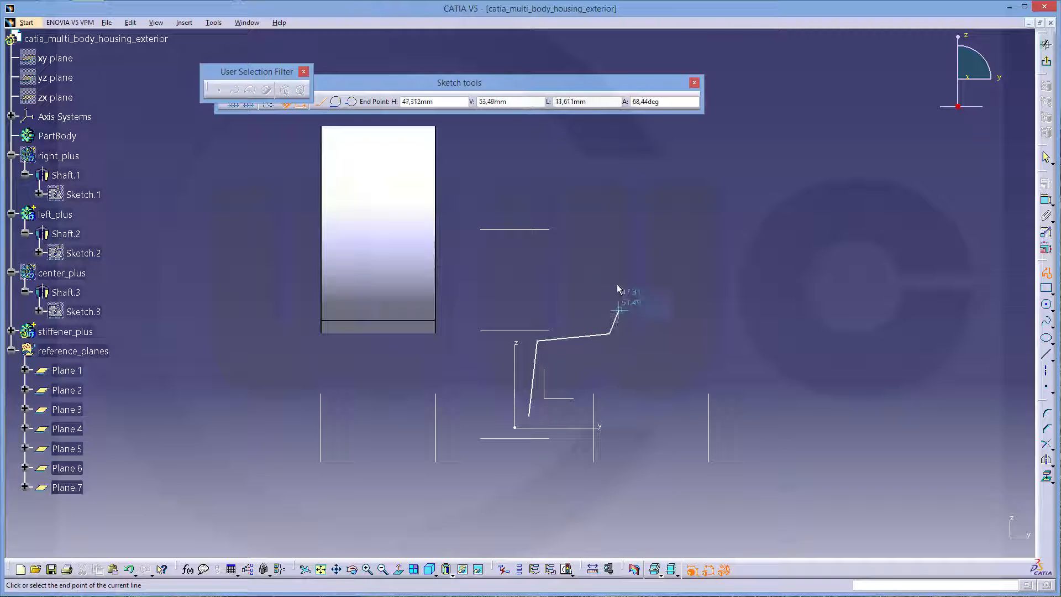
click(599, 229)
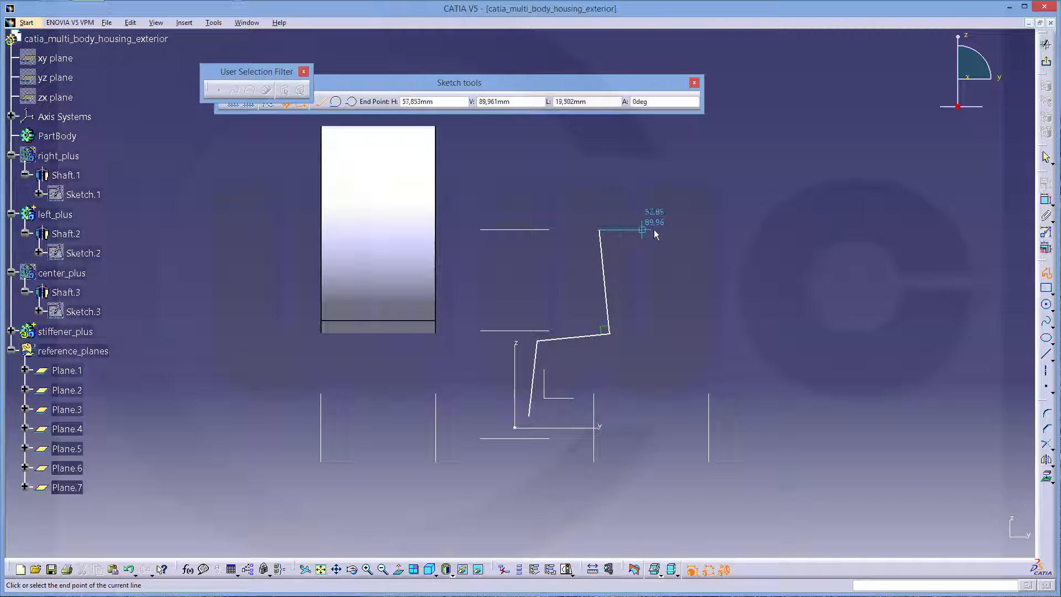
click(691, 221)
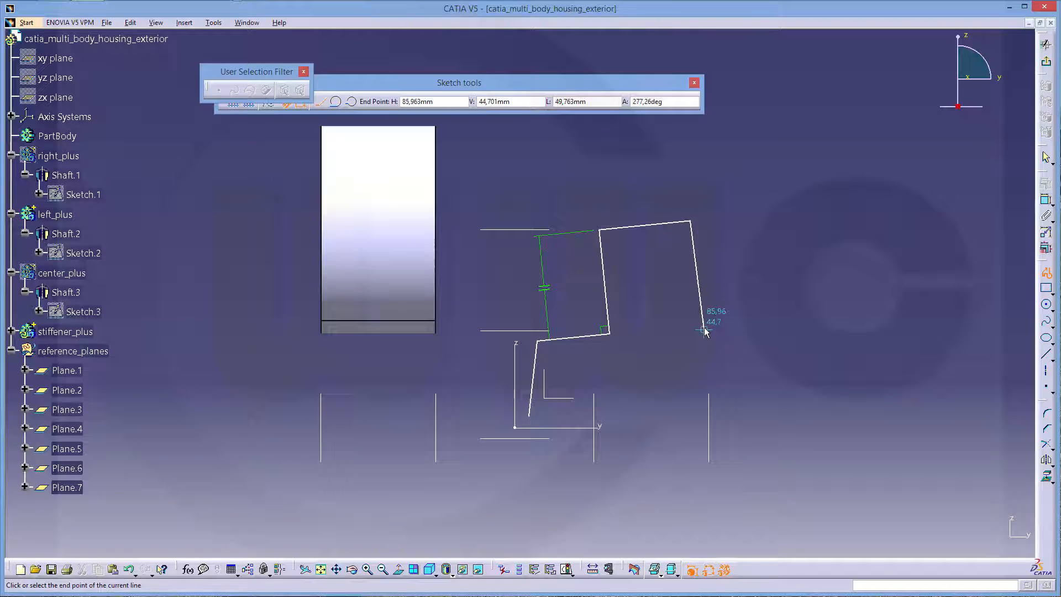
click(703, 332)
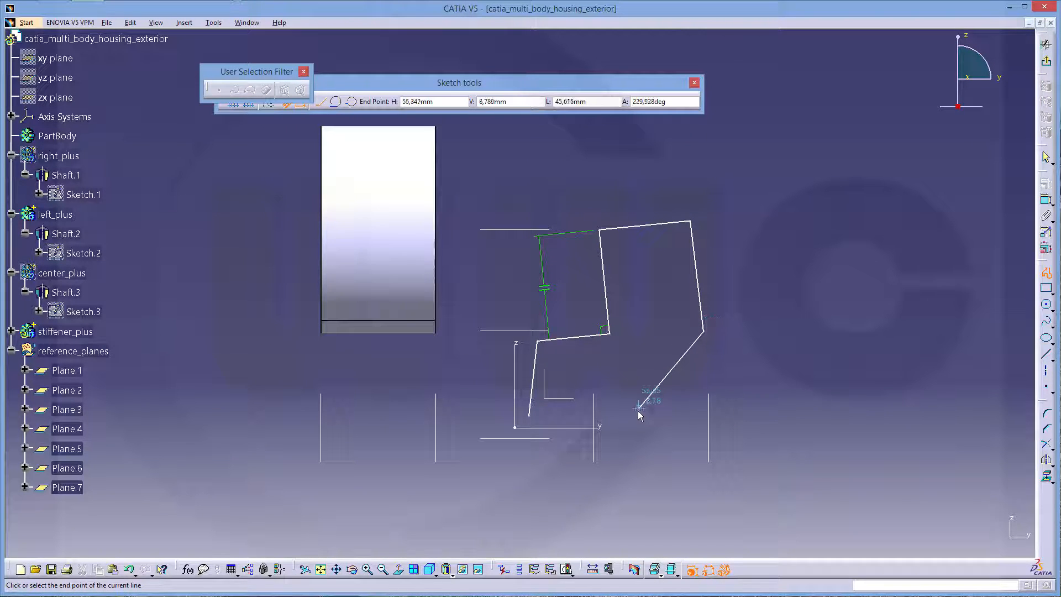
click(639, 423)
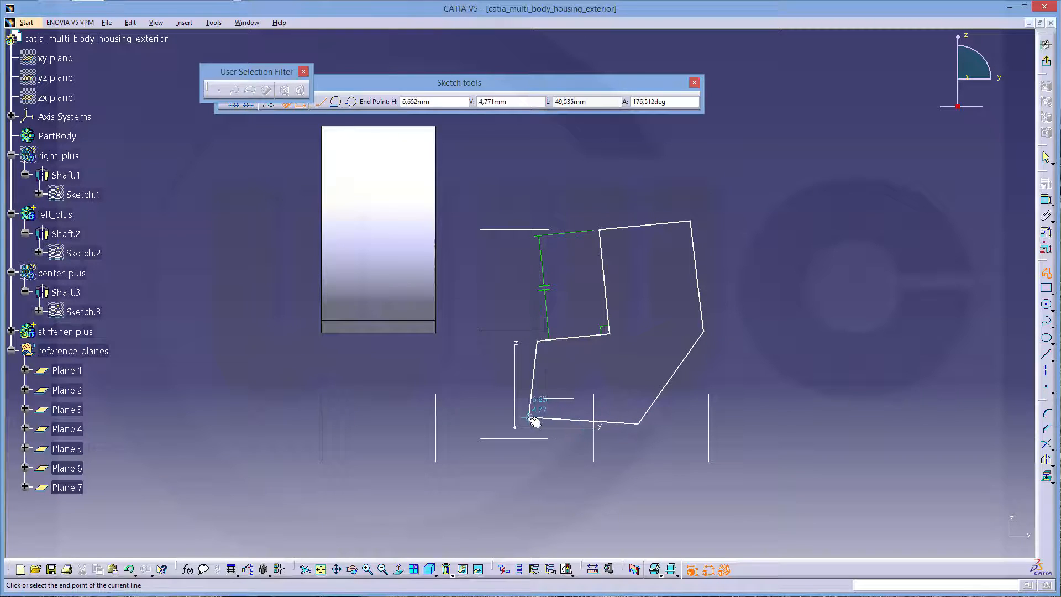
click(640, 327)
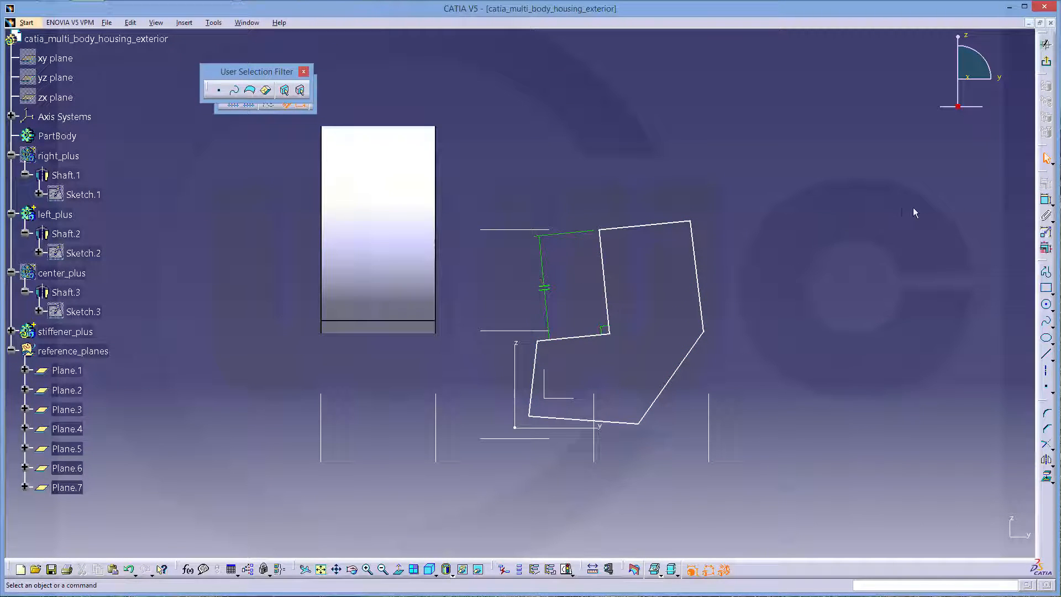
Step: Make the profile's horizontal step edge coincident with the middle horizontal offset plane
click(574, 336)
click(509, 331)
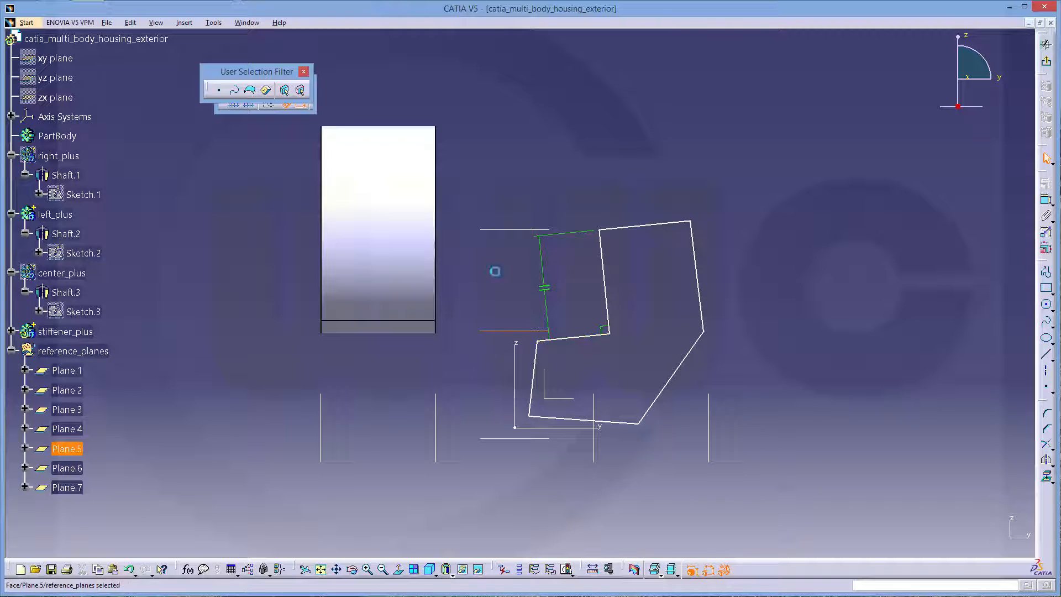
click(1046, 202)
click(607, 321)
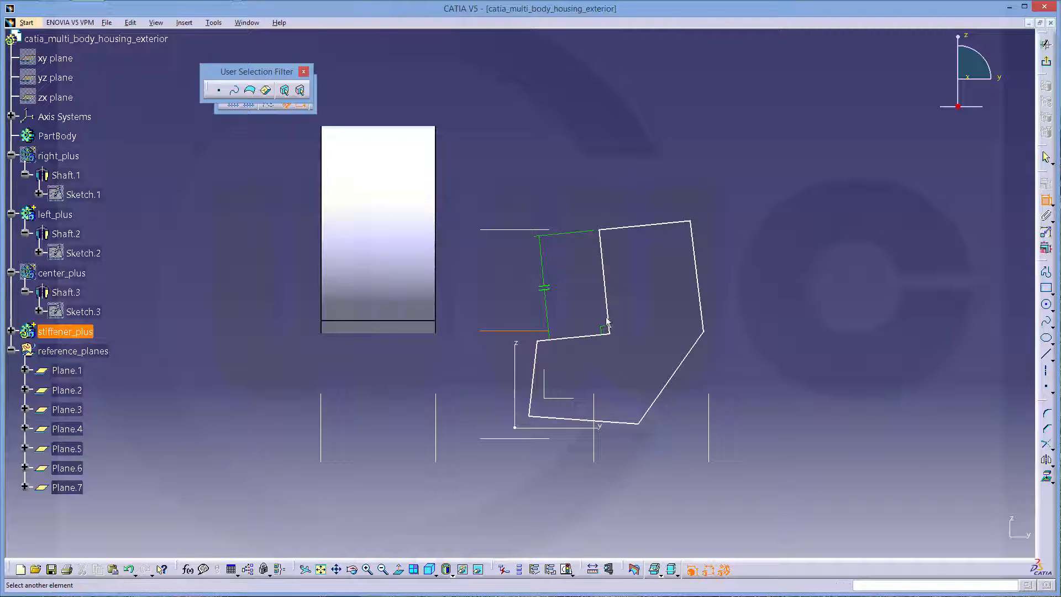
click(575, 338)
right_click(490, 286)
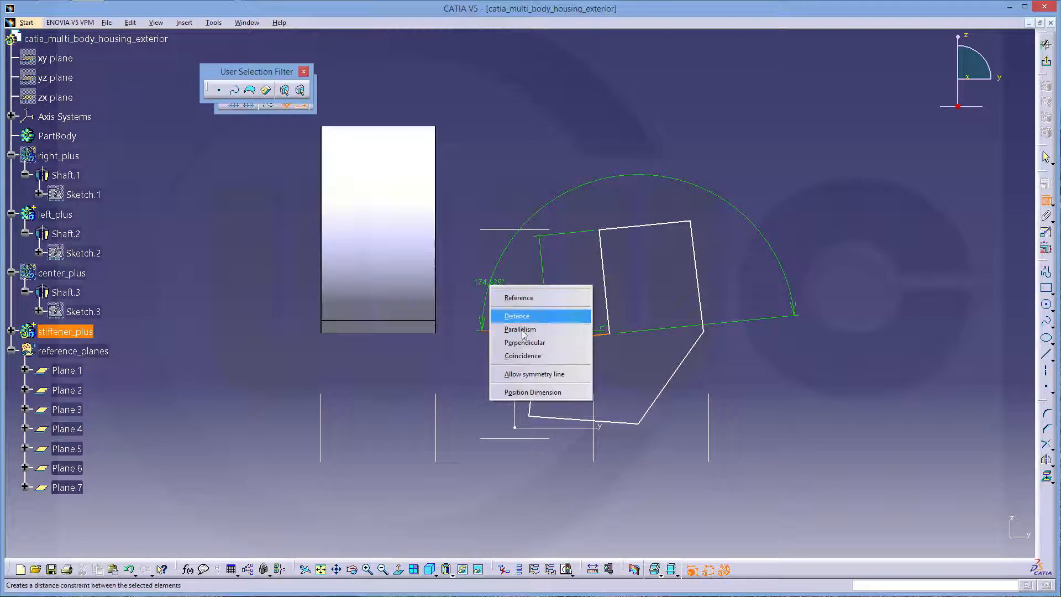
click(523, 356)
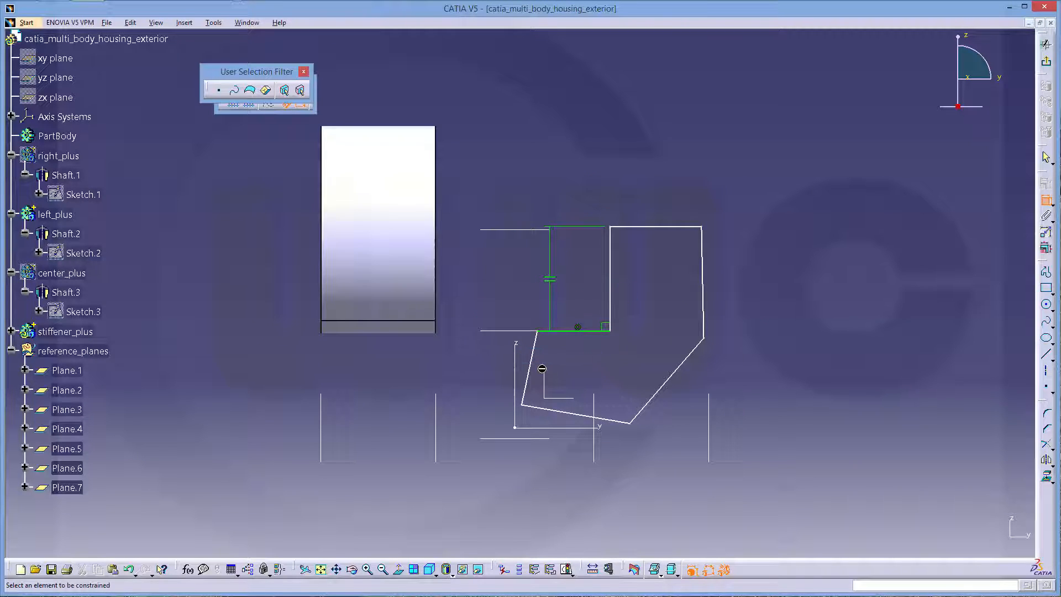
Step: Make the profile's inner vertical edge coincident with the Z axis and its bottom edge coincident with the Y axis
click(539, 364)
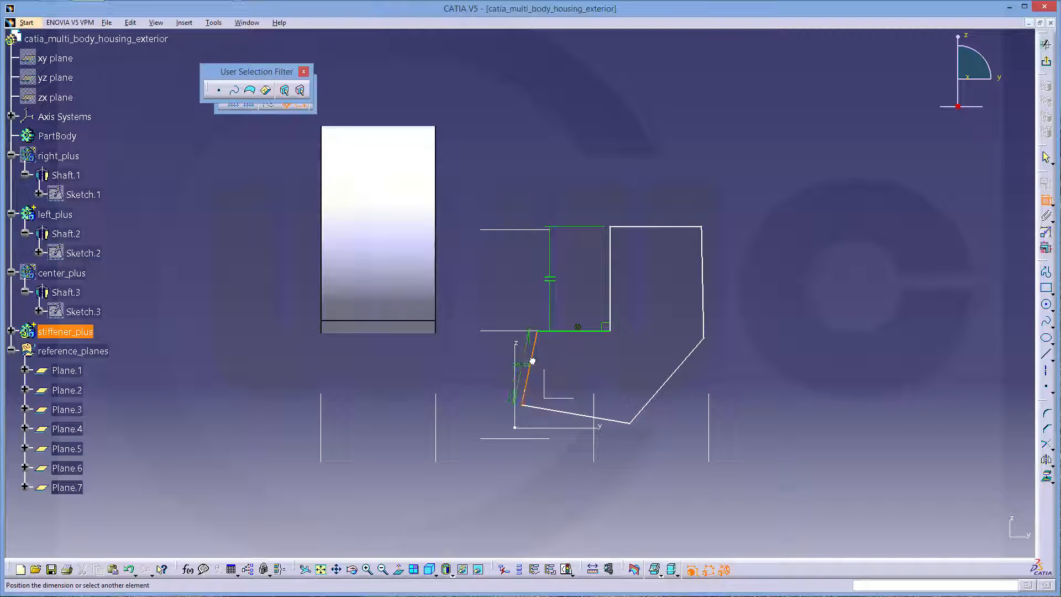
right_click(519, 347)
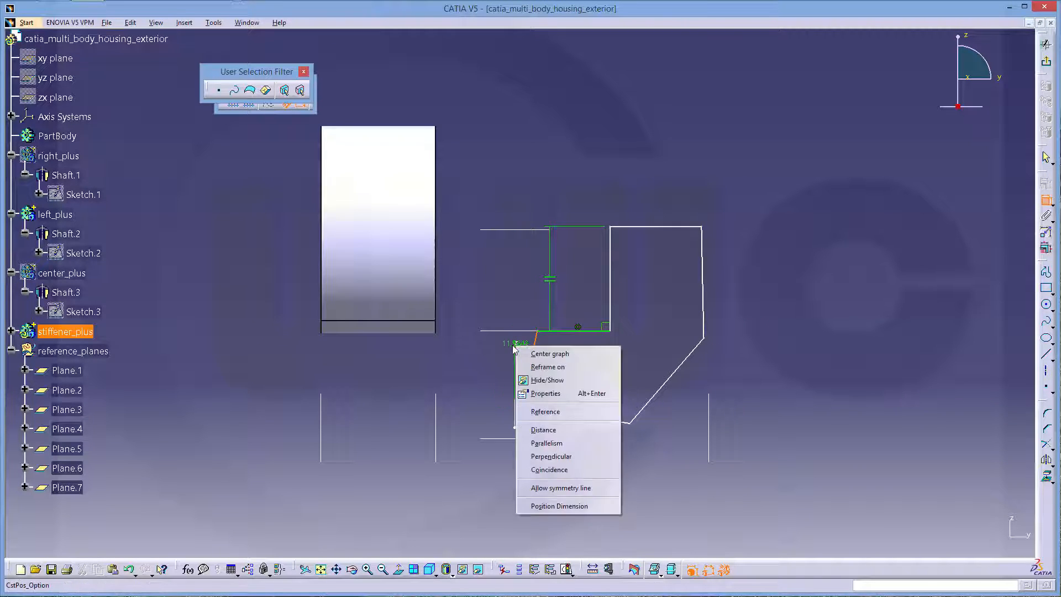
click(549, 474)
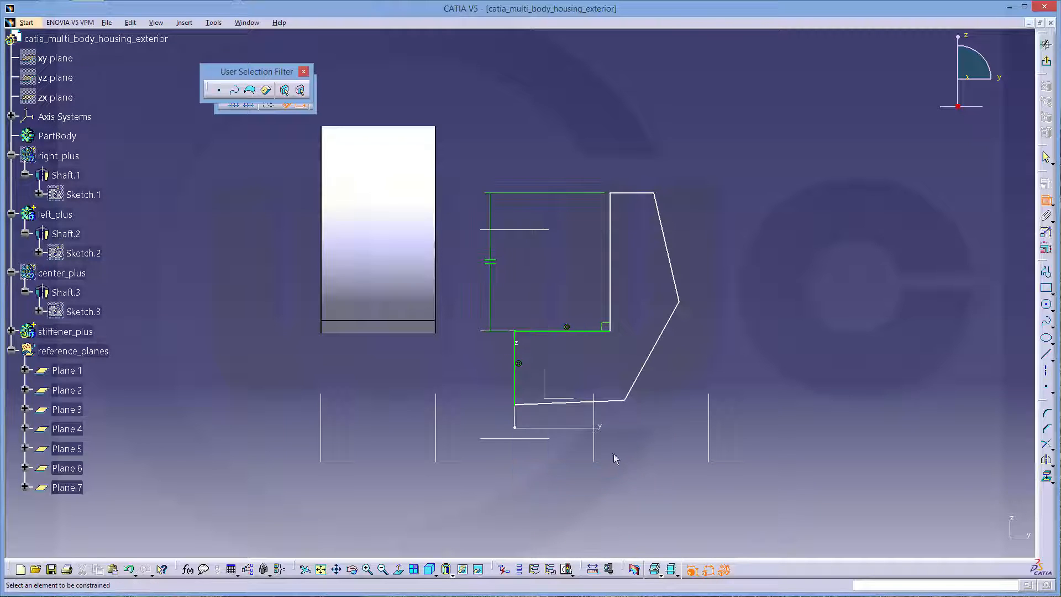
click(589, 406)
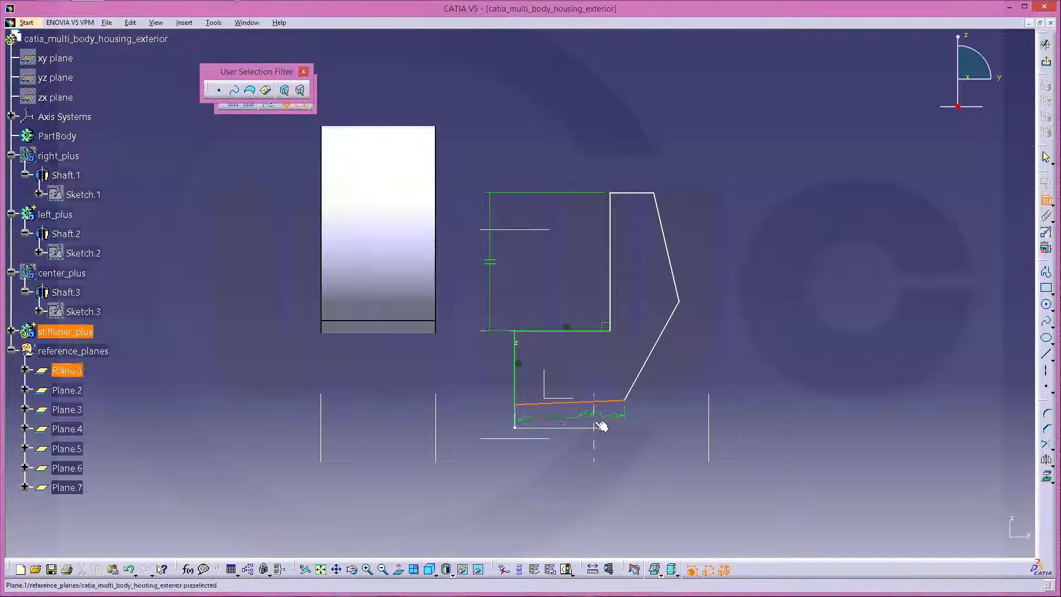
right_click(630, 423)
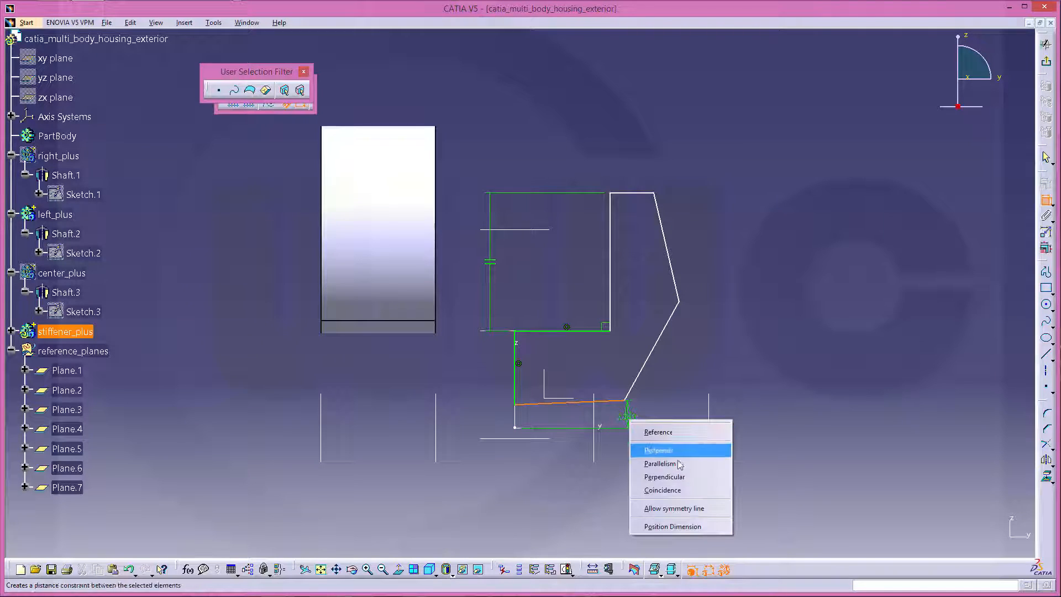
click(660, 490)
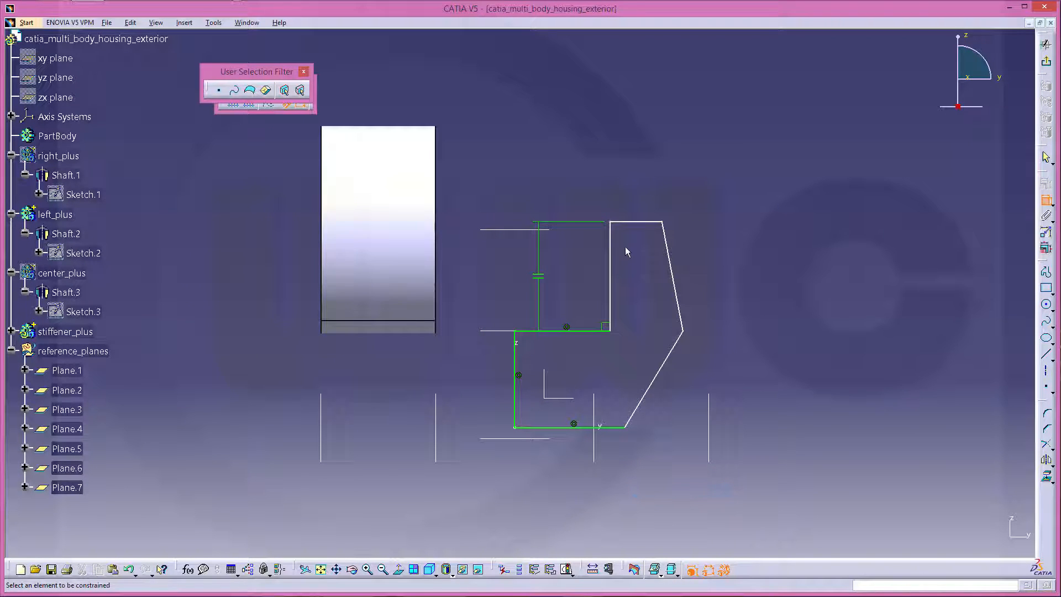
Step: Make the upper portion's two vertical edges coincident with the two vertical reference planes on the positive Y side
click(611, 279)
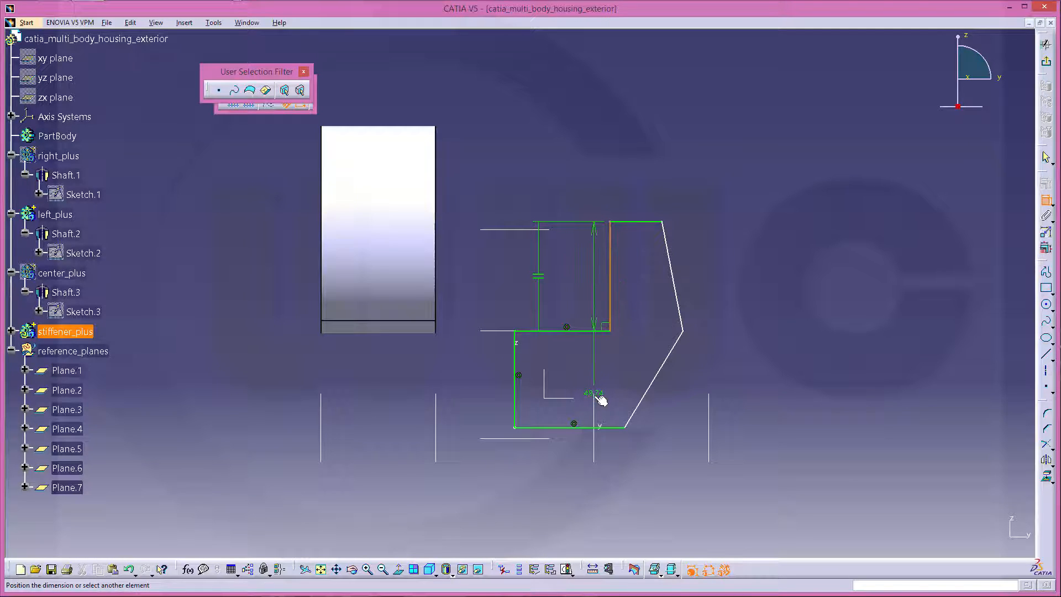
right_click(596, 391)
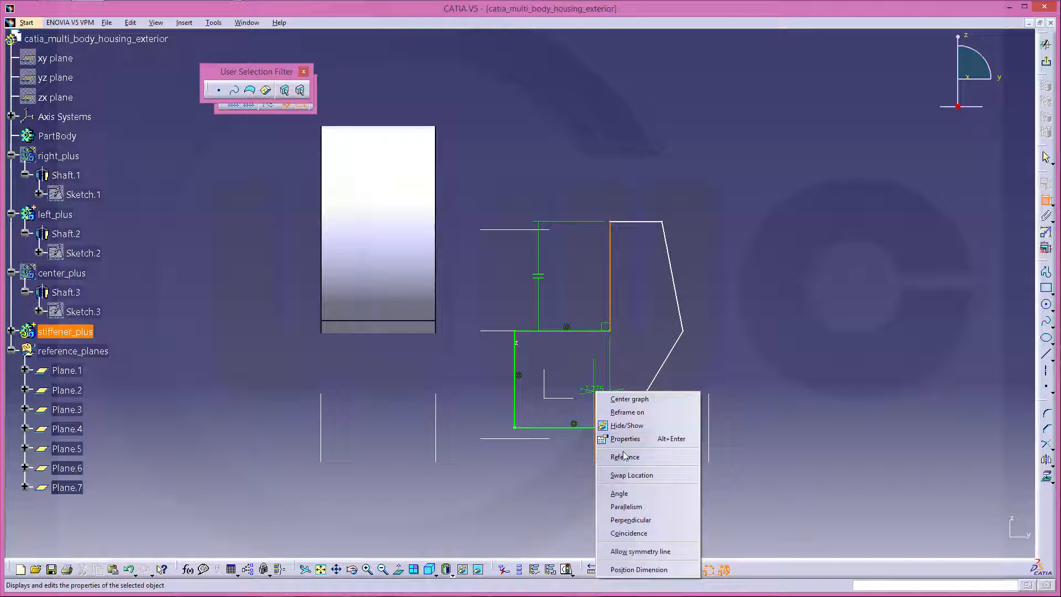
click(628, 532)
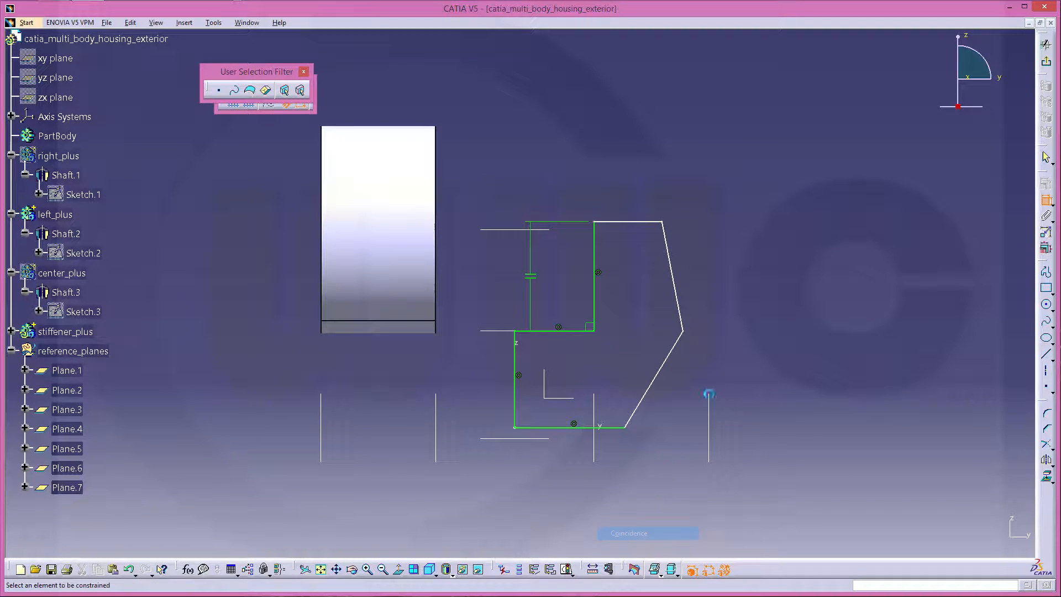
click(674, 284)
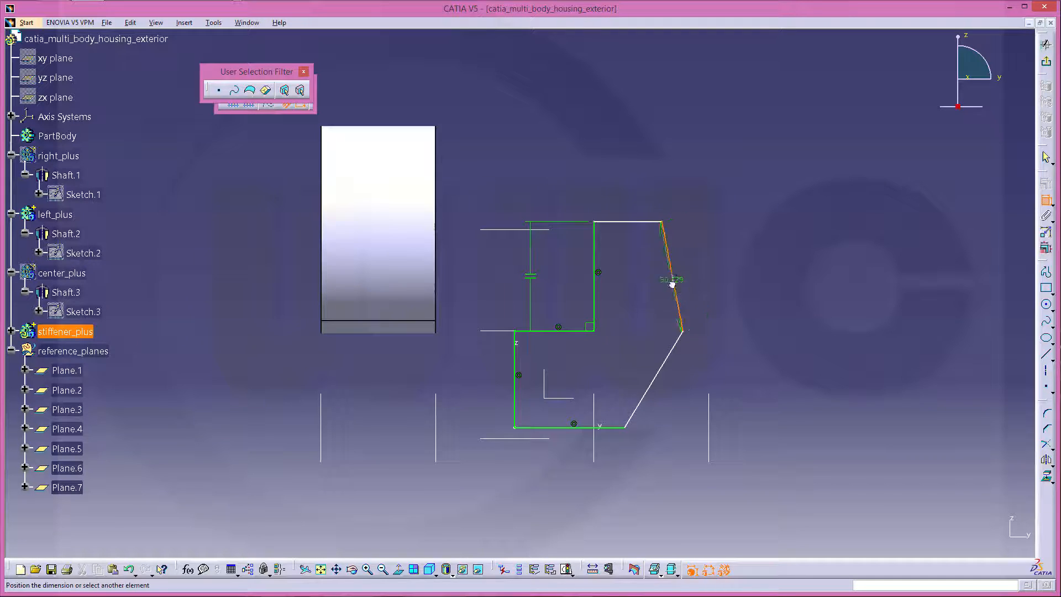
right_click(704, 404)
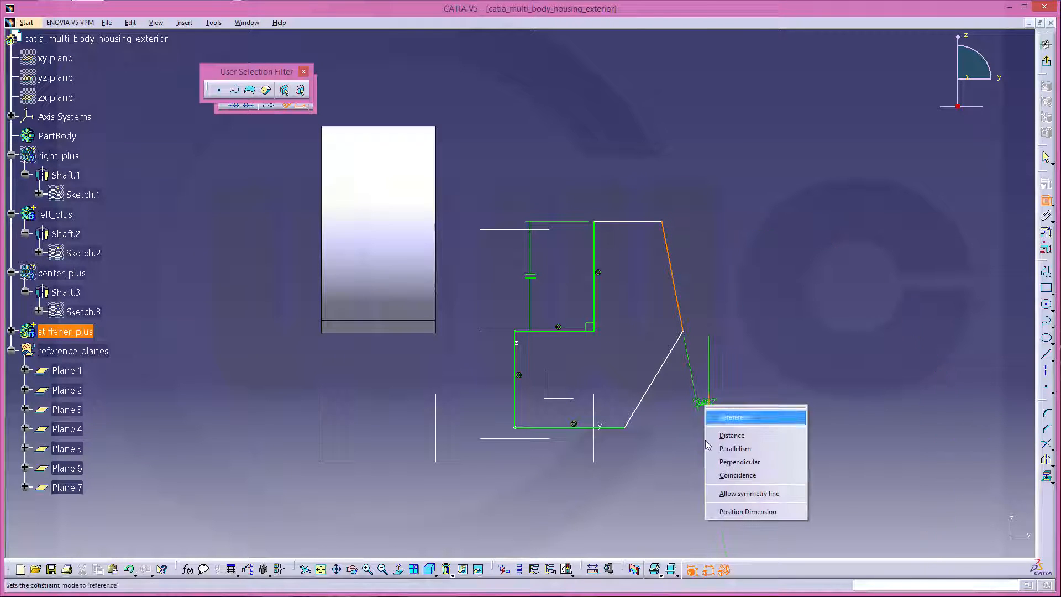
click(729, 477)
Step: Make the profile's top edge coincident with the uppermost horizontal reference plane
click(641, 221)
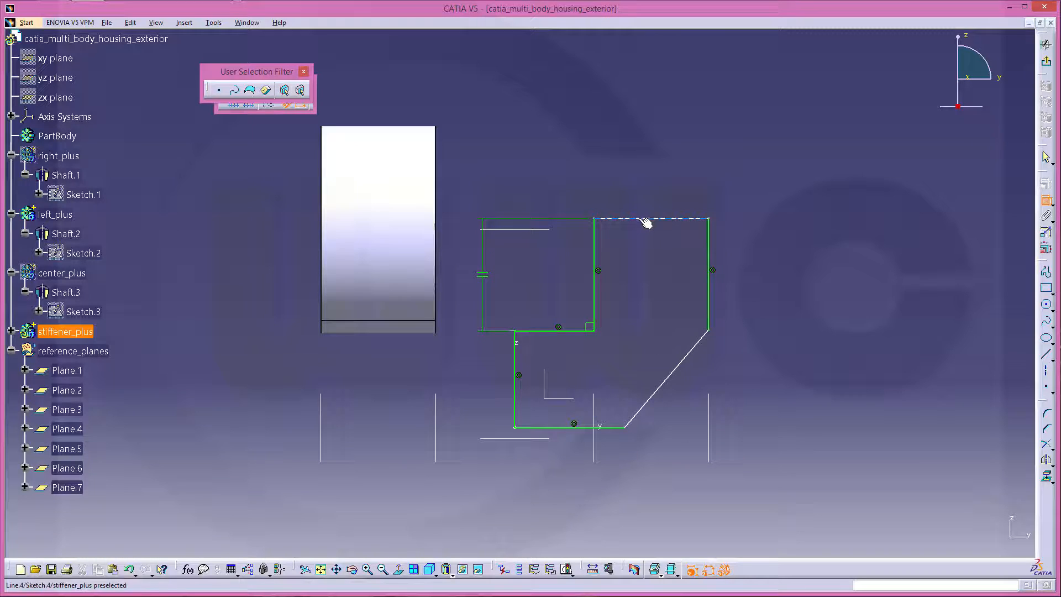
click(550, 229)
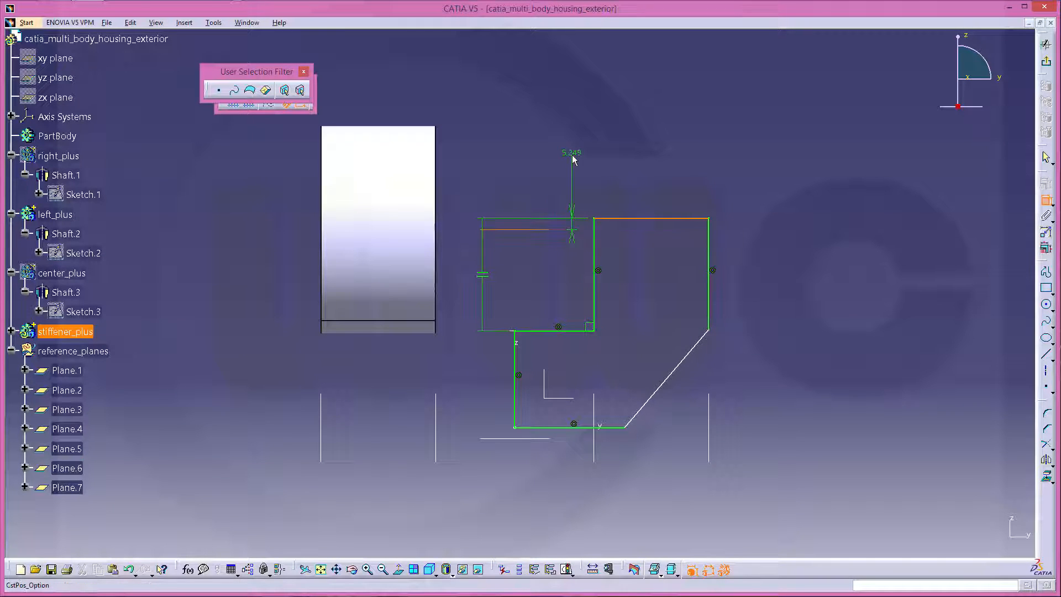
right_click(573, 159)
click(621, 246)
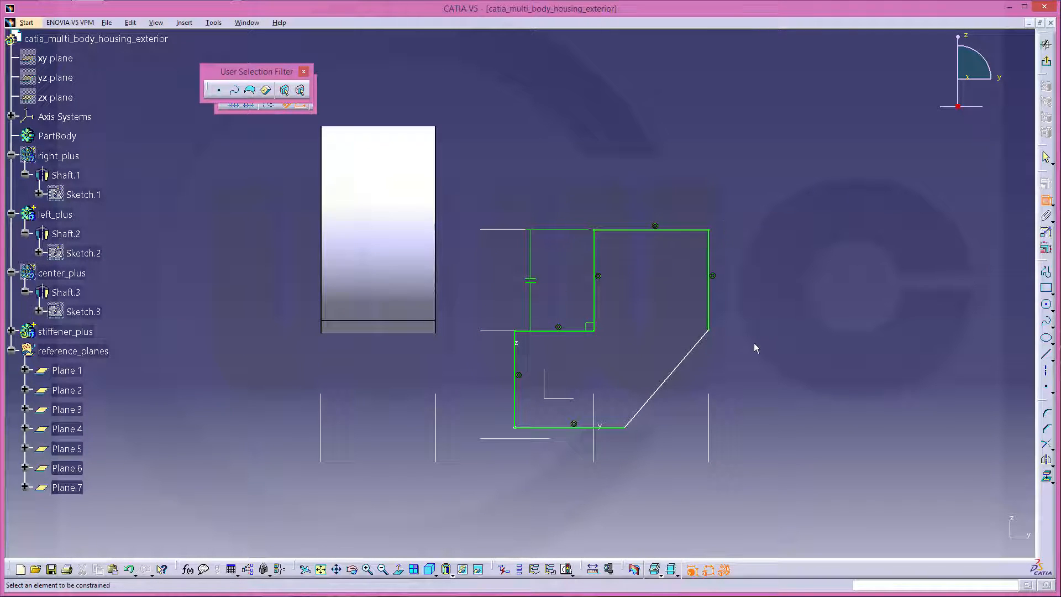
Step: Constrain the angle between the profile's bottom edge and slanted edge to 45 degrees
click(613, 431)
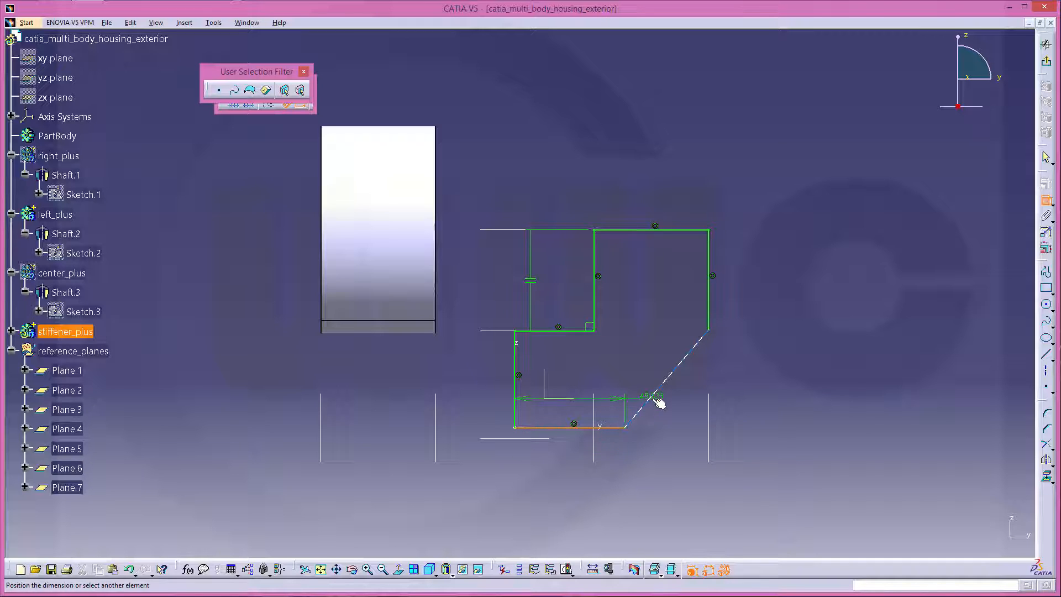
double_click(681, 390)
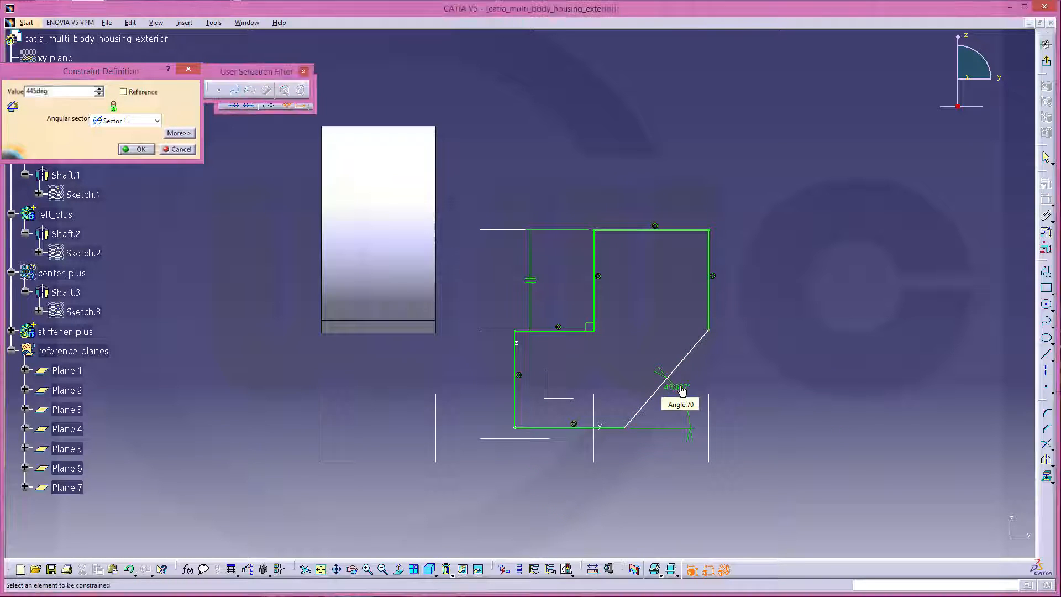
key(Return)
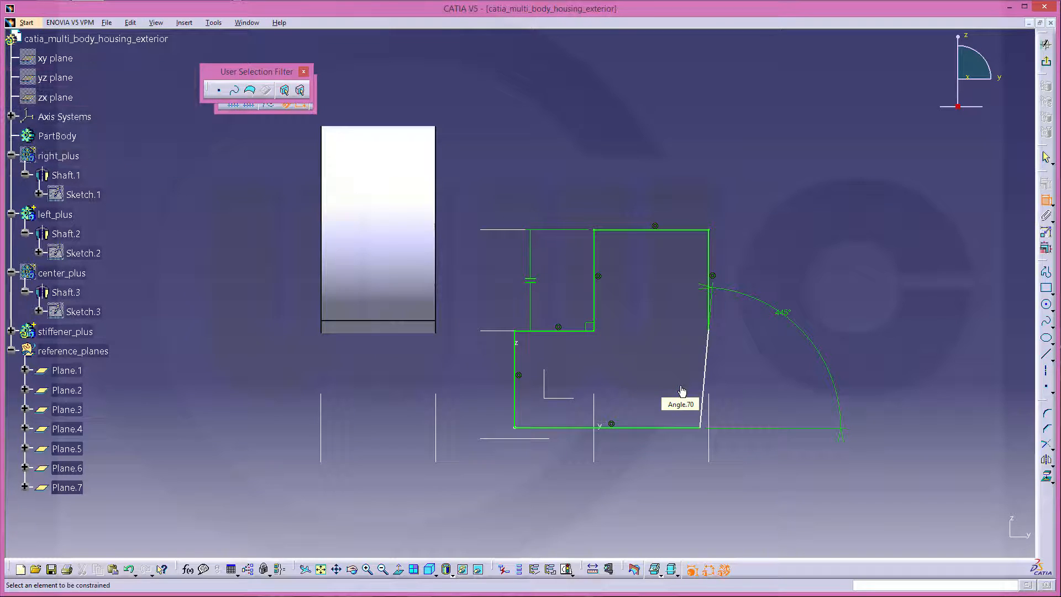
double_click(783, 315)
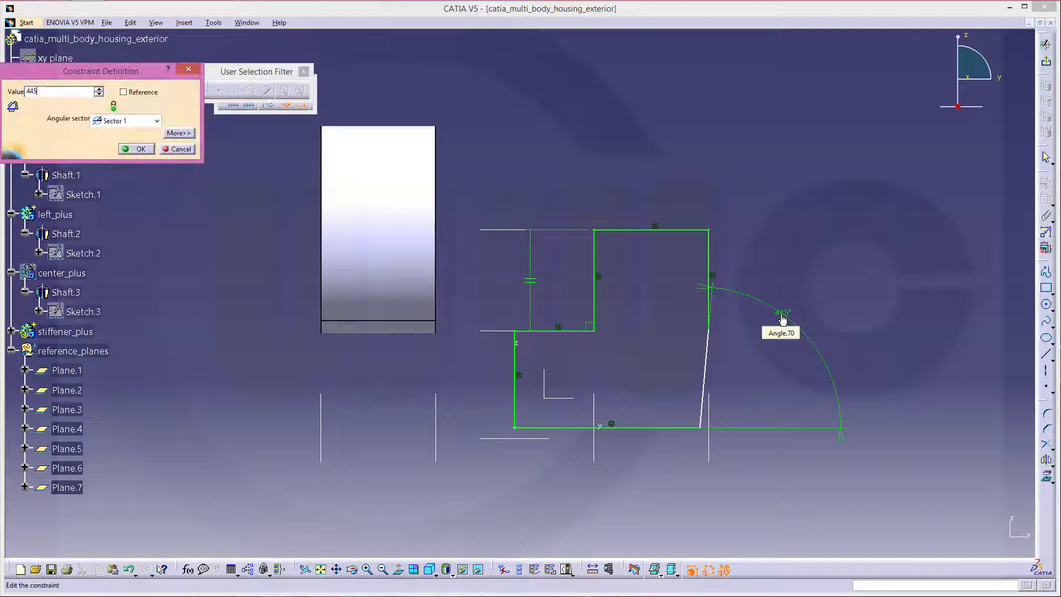
key(Return)
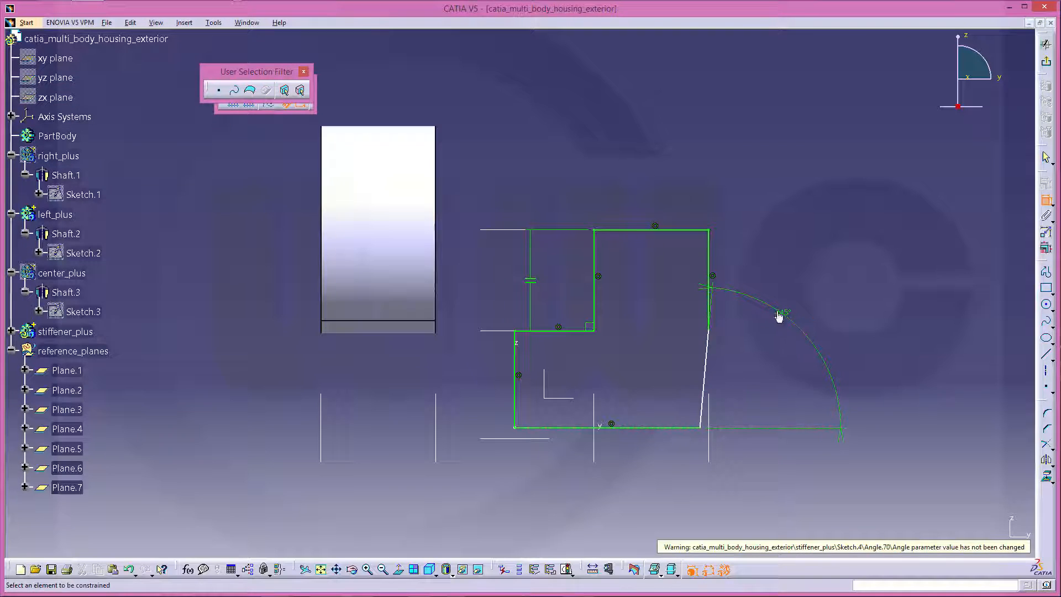
double_click(778, 316)
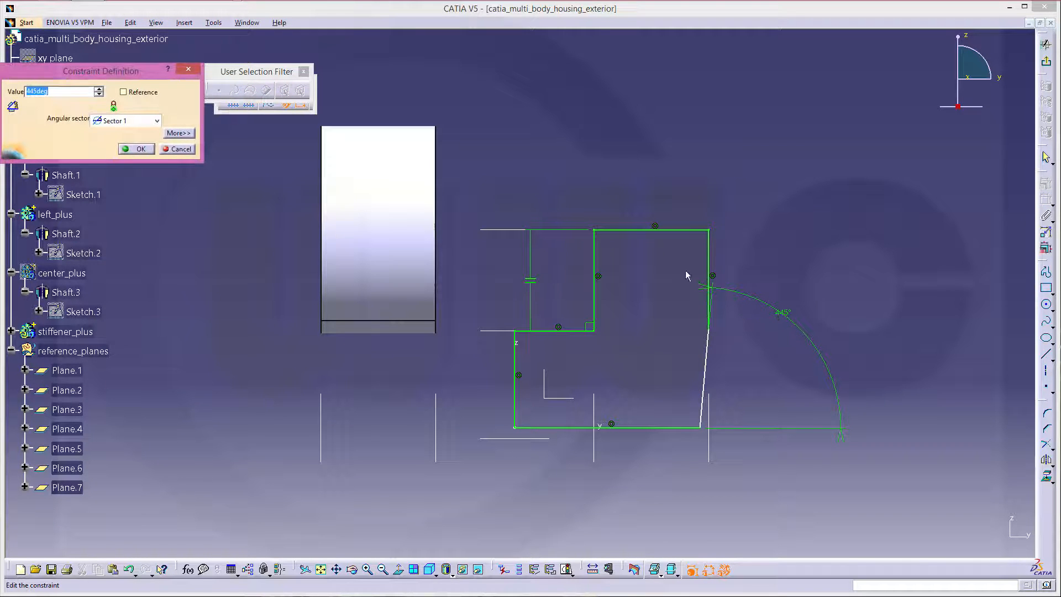
text(45)
key(Return)
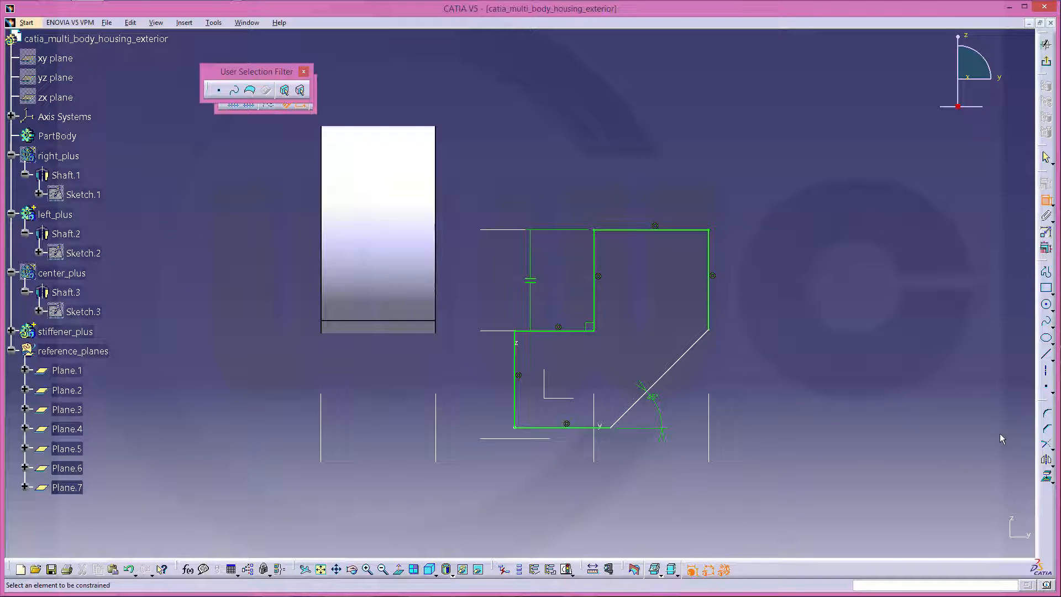
Step: Add a corner without trimming between the profile's inner horizontal and vertical edges and set its radius to 12 mm
drag(244, 72, 190, 194)
click(269, 103)
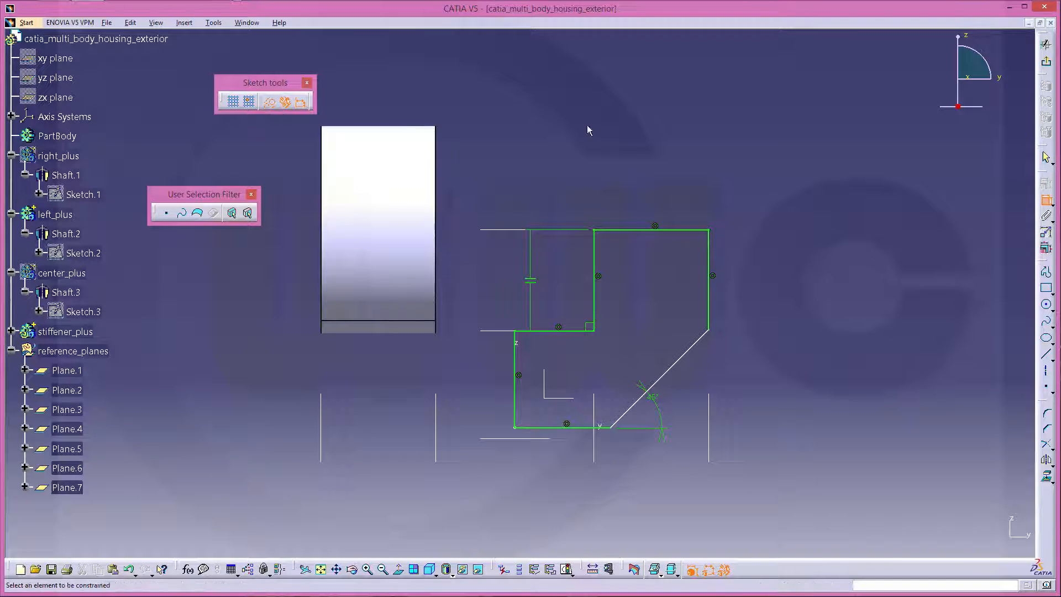
click(1048, 416)
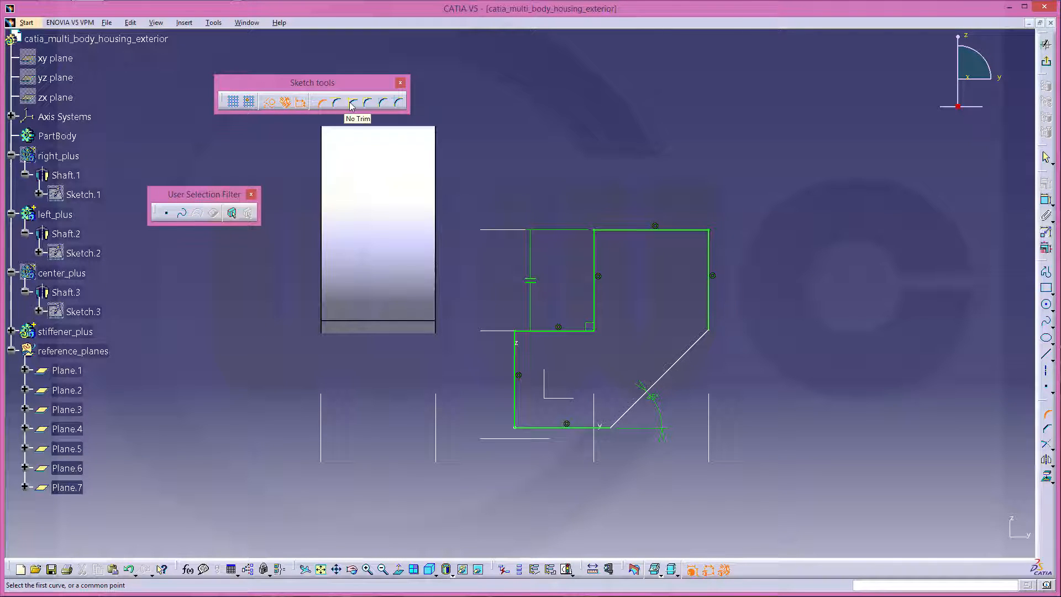
click(554, 330)
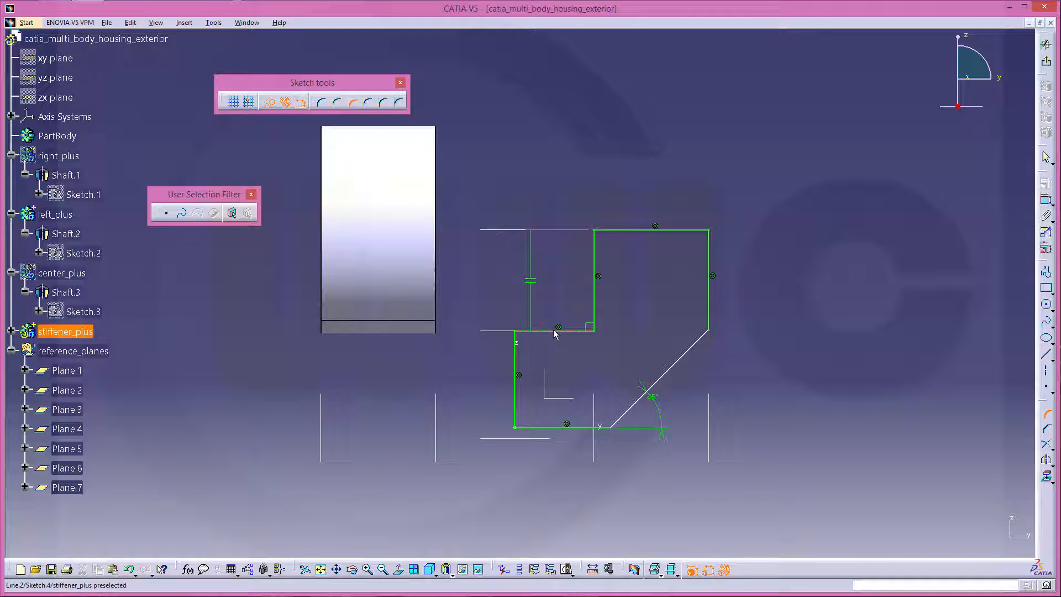
click(593, 308)
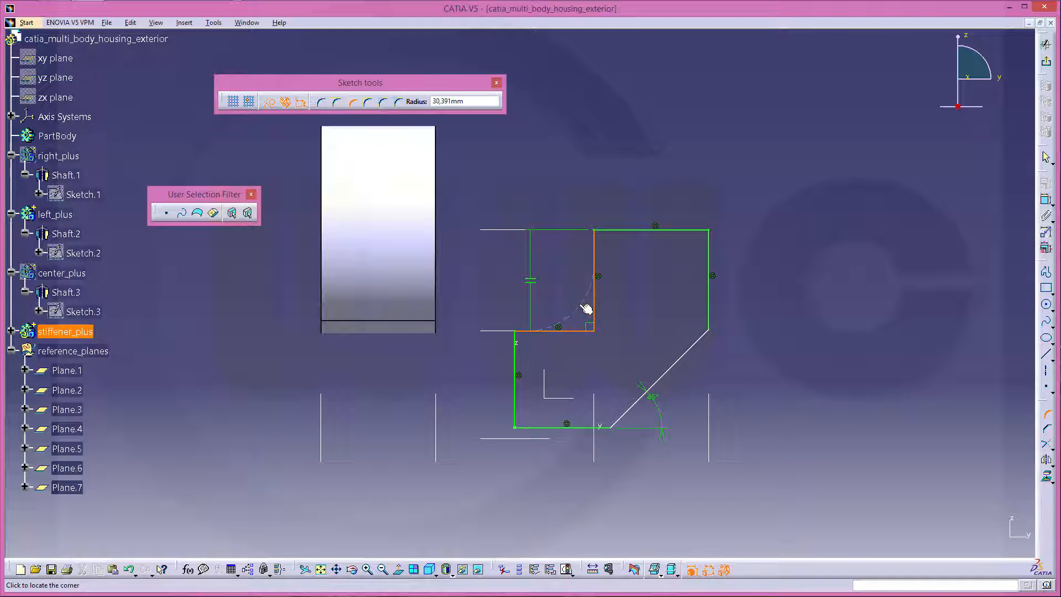
click(585, 307)
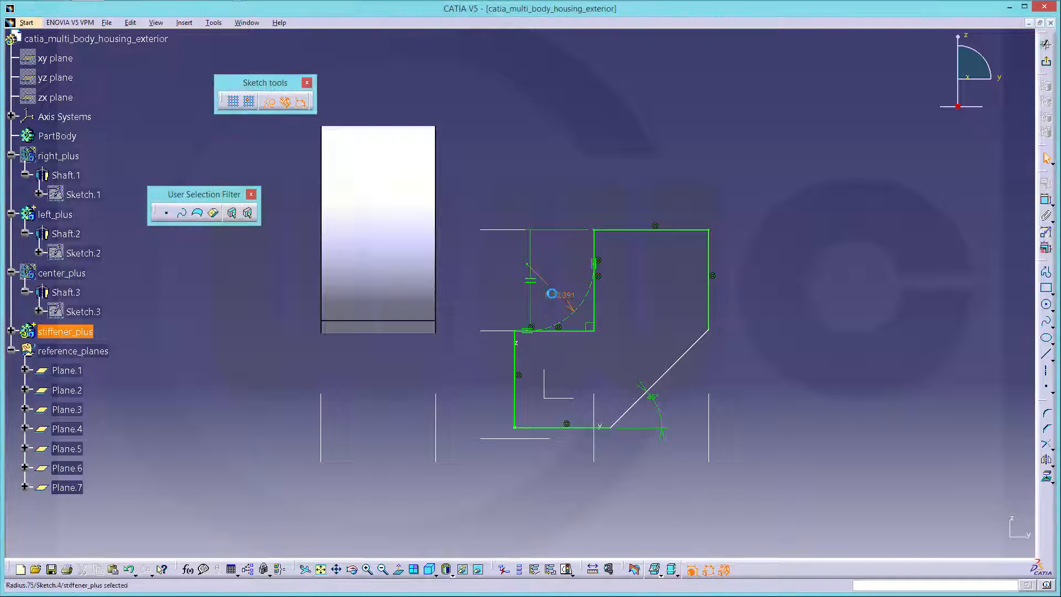
double_click(551, 293)
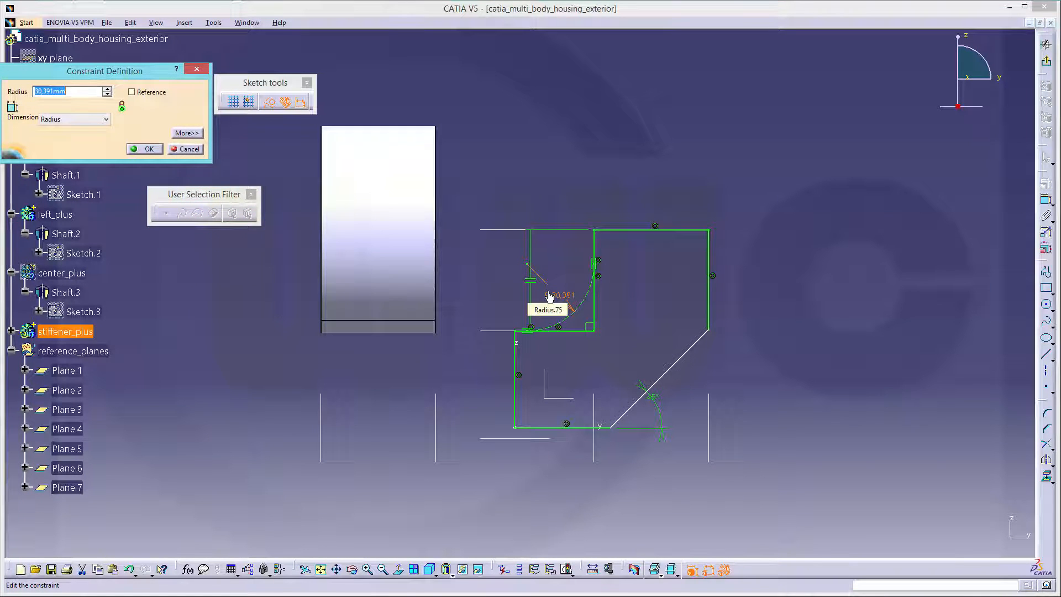
key(Return)
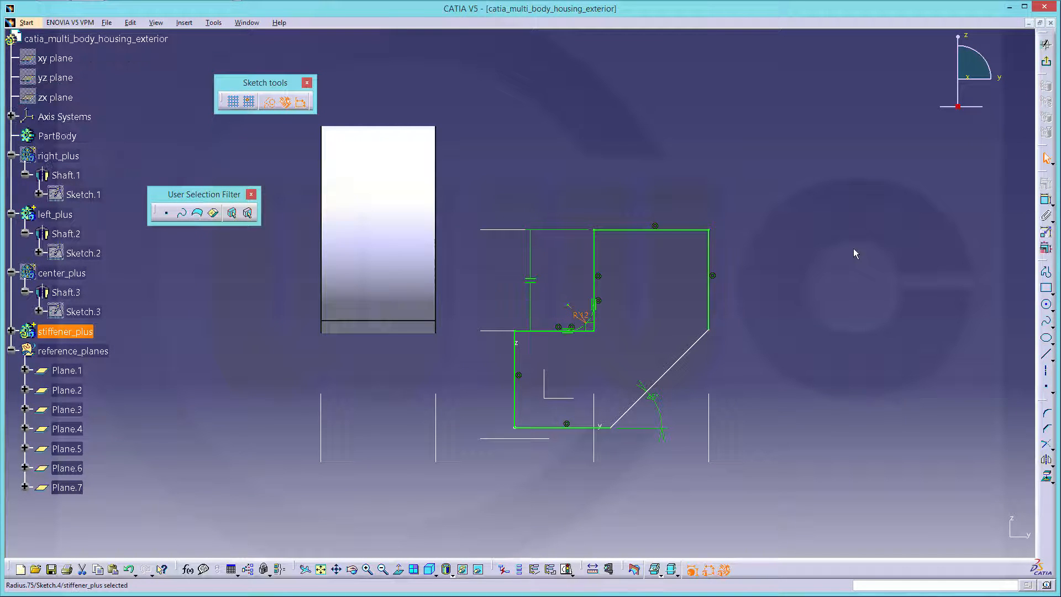
Step: Constrain the distance from the corner arc's centre to the slanted edge to 42 mm
click(1046, 200)
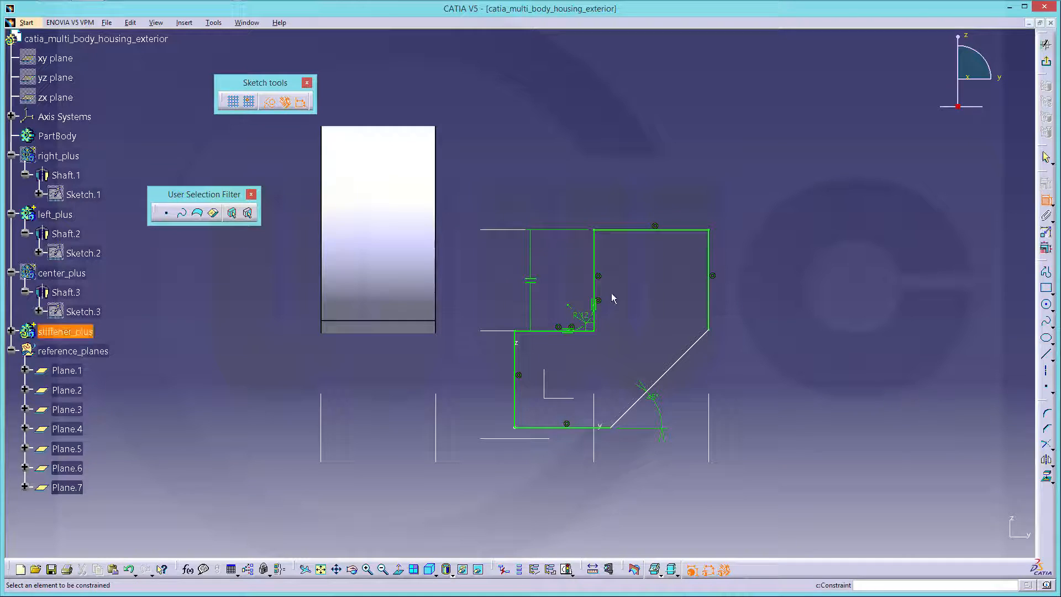
click(572, 306)
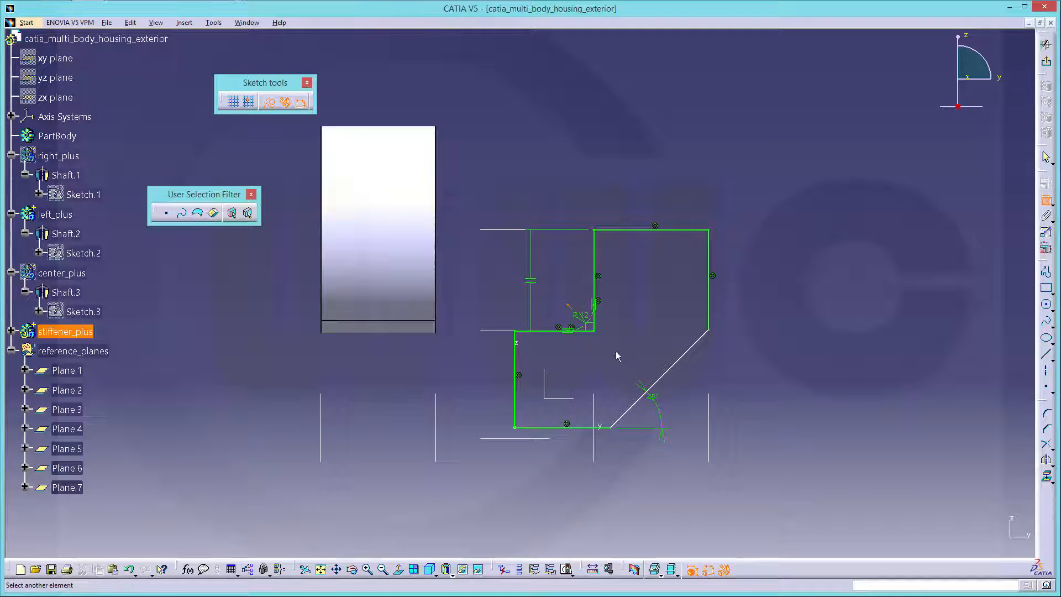
click(662, 385)
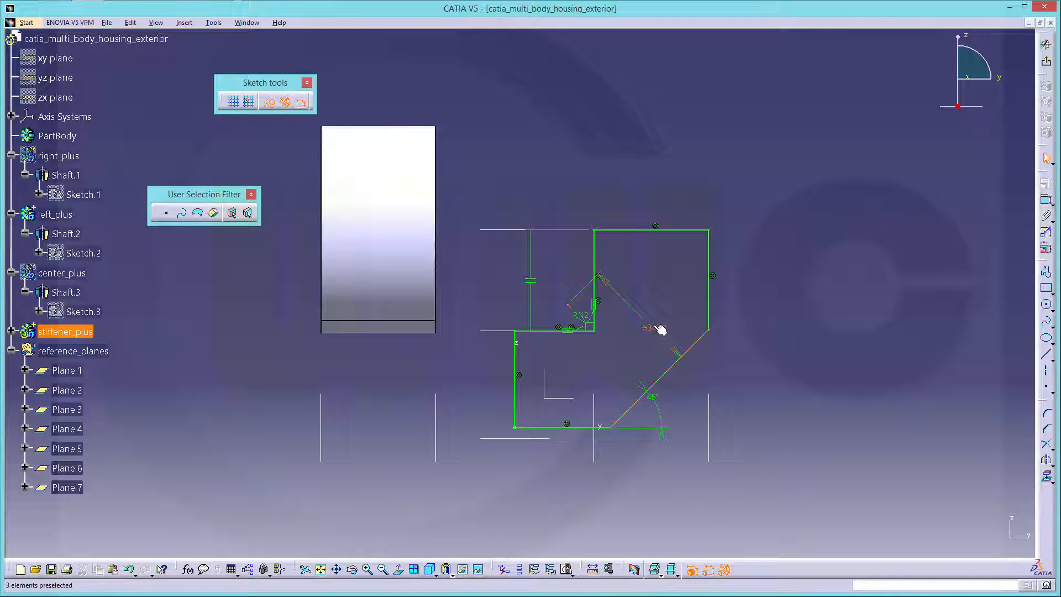
click(643, 330)
double_click(650, 330)
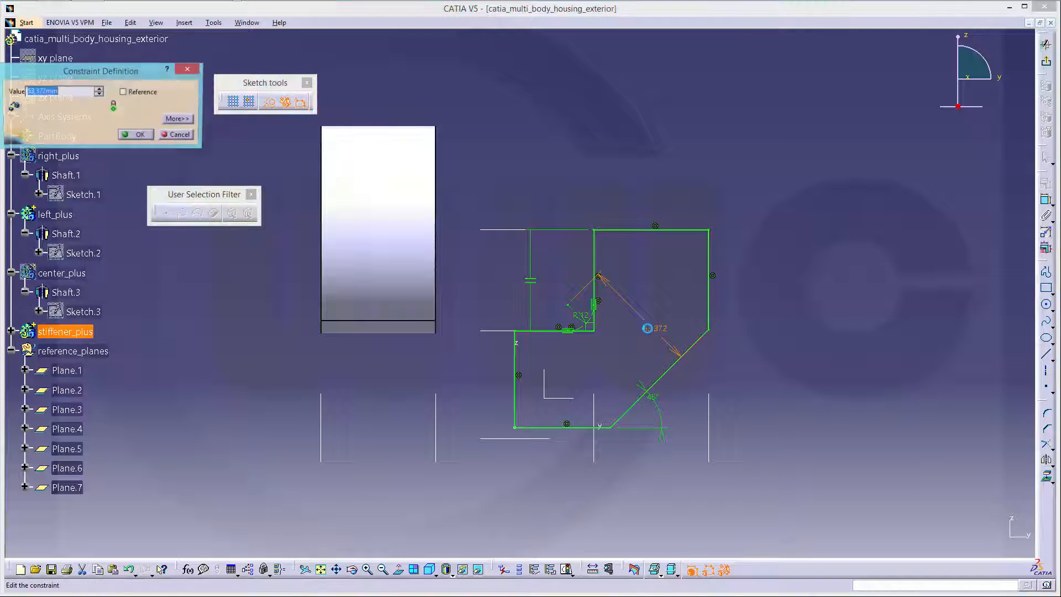
text(42)
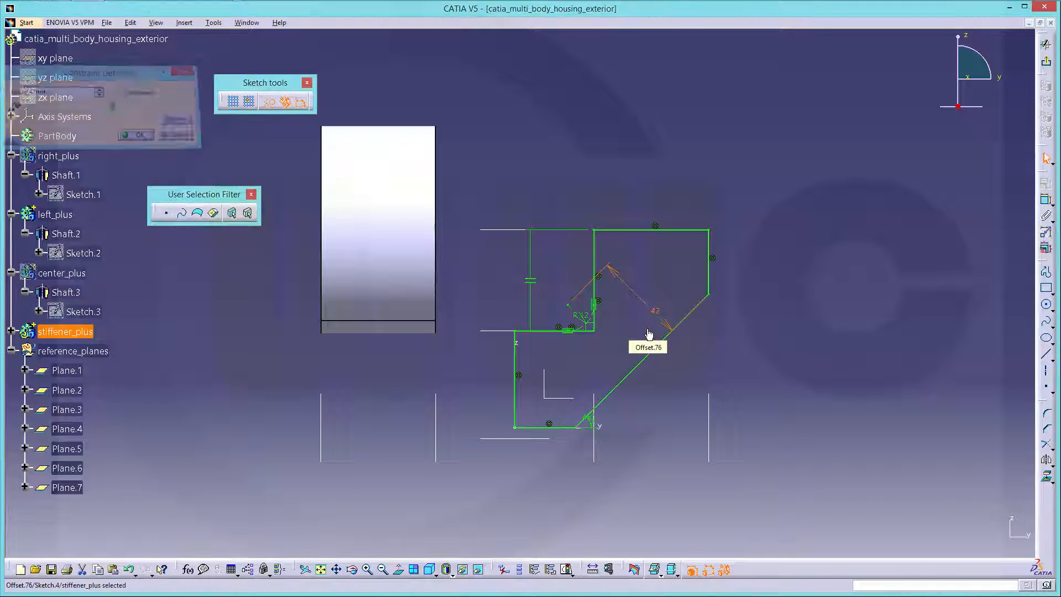
key(Return)
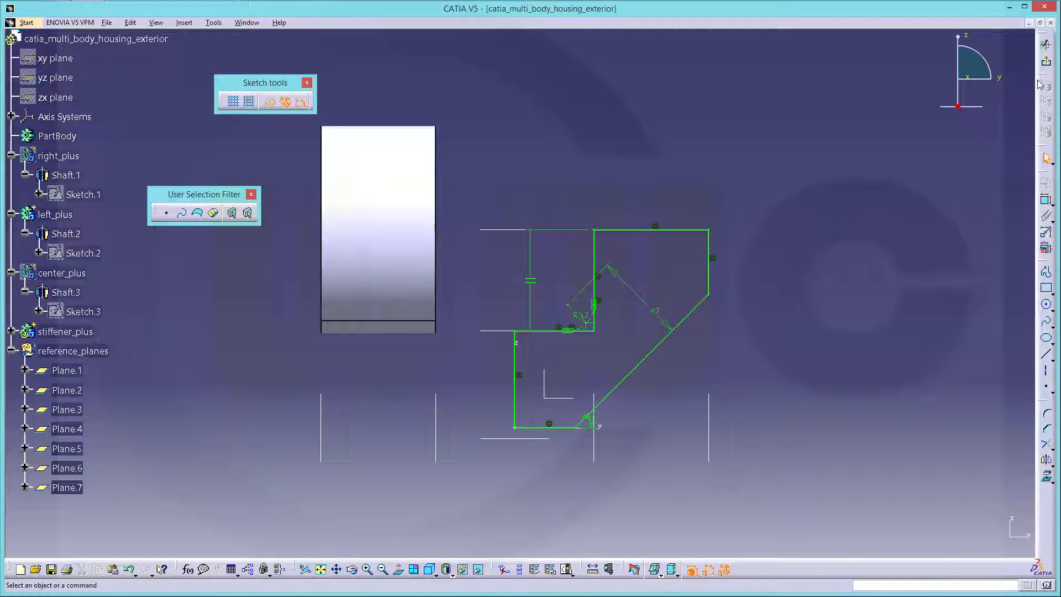
Step: Exit the sketch and start a Pad of the stiffener_plus profile
click(1046, 66)
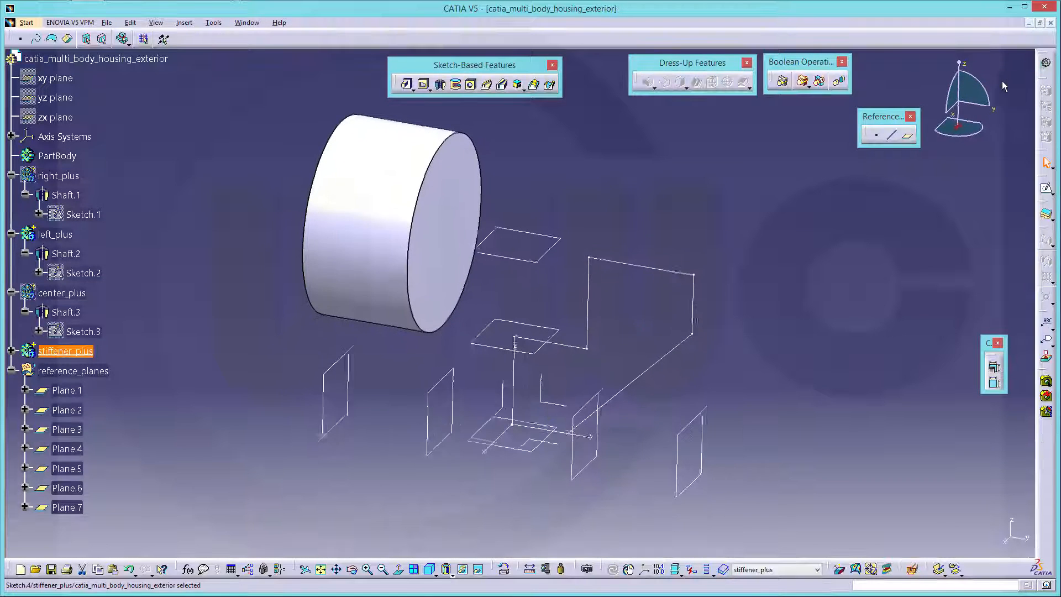
click(407, 86)
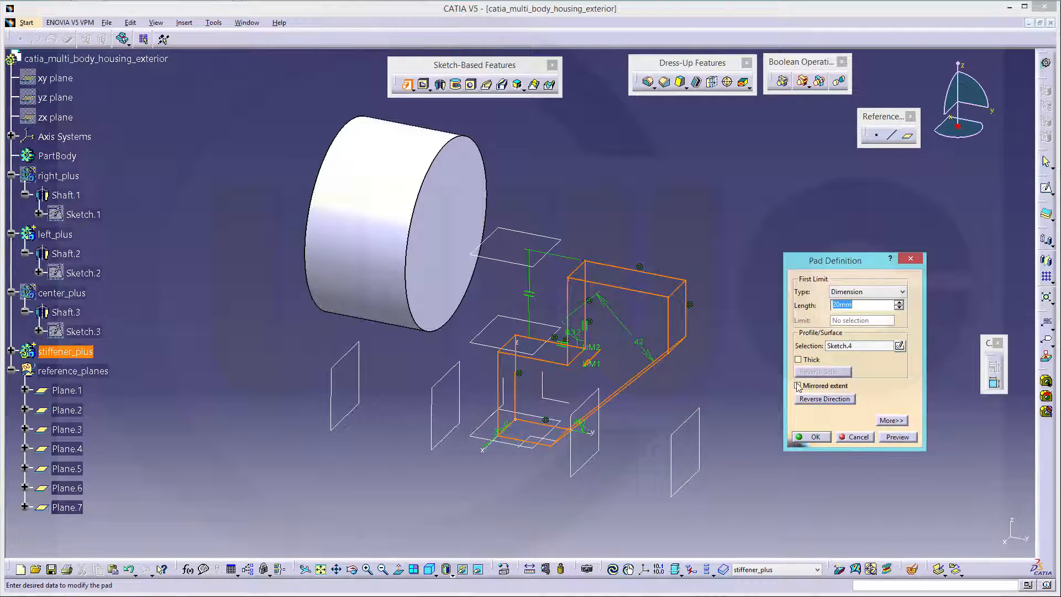
Step: Pad Sketch.4 in the stiffener_plus body with a mirrored extent and a length of 50 mm
click(797, 385)
middle_drag(713, 307, 629, 423)
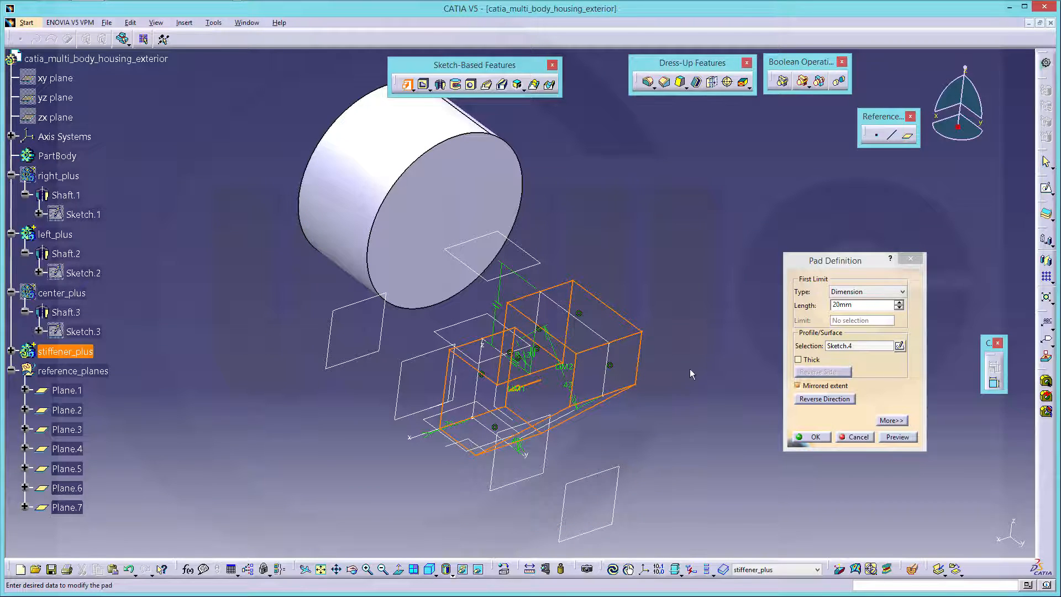
click(838, 306)
double_click(839, 306)
text(50)
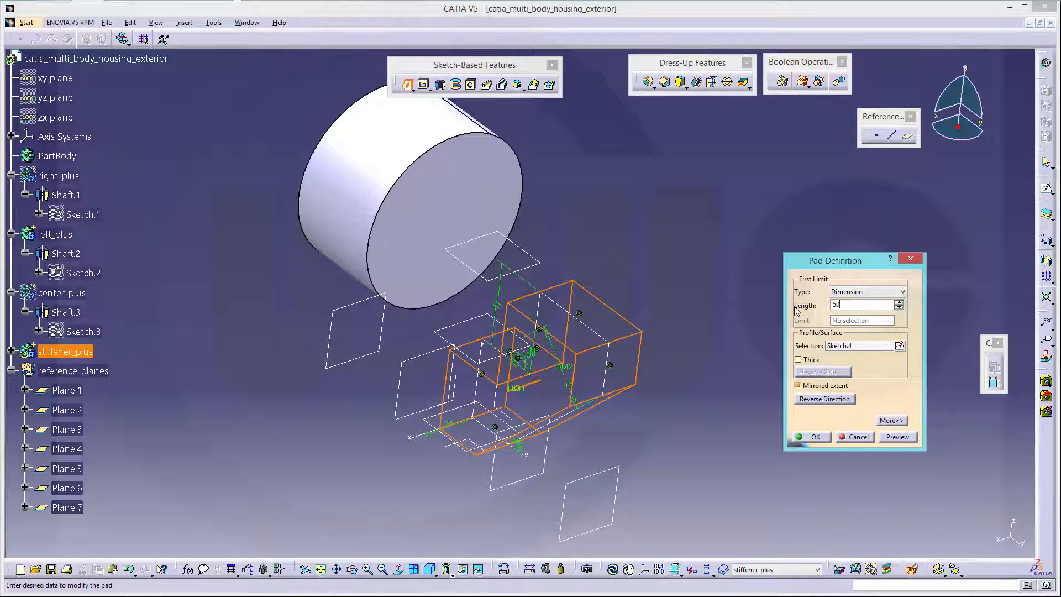
key(Return)
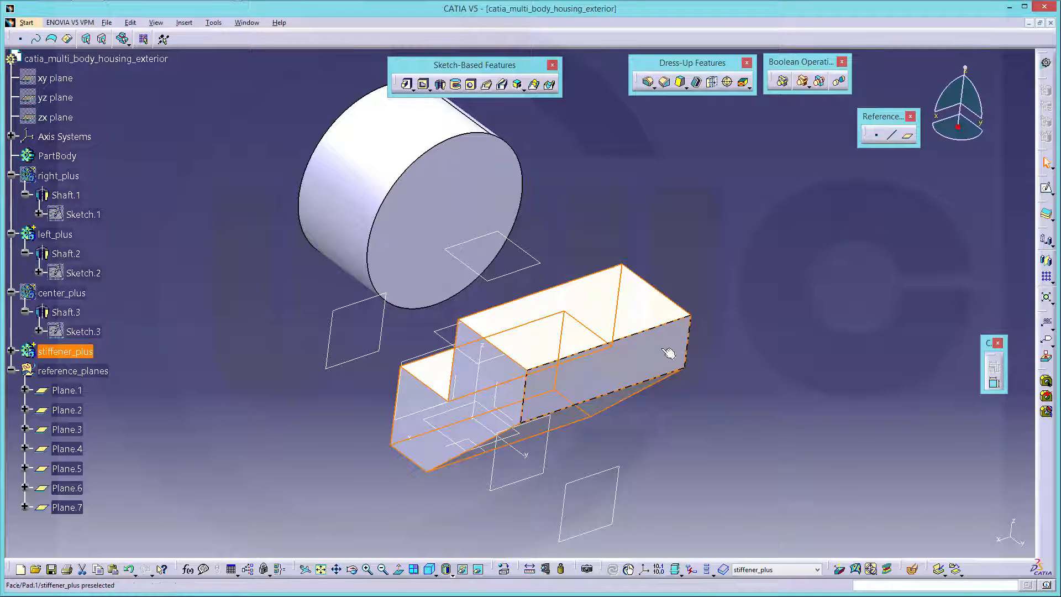
Step: Edit the stiffener pad and set its mirrored length to 25 mm
shift+middle_drag(493, 338, 416, 360)
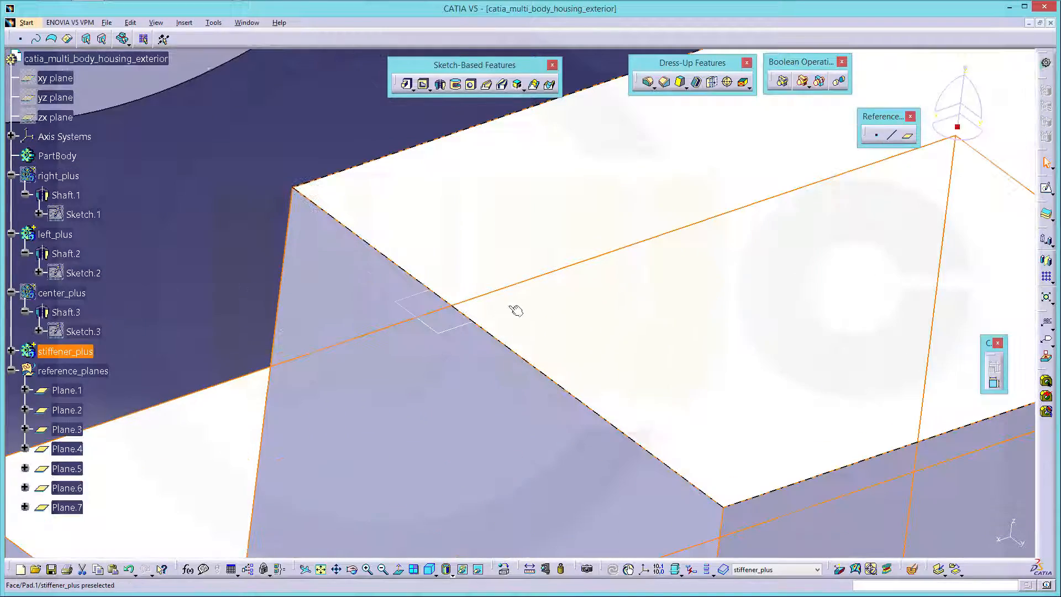
scroll(529, 307, down, 3)
scroll(536, 311, up, 3)
middle_drag(602, 348, 666, 457)
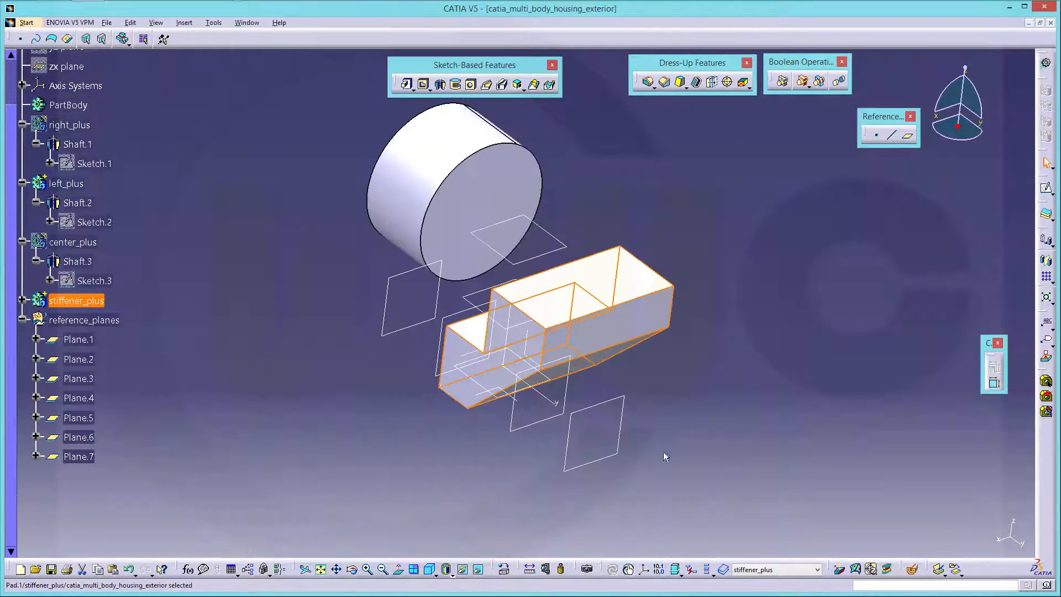
middle_drag(684, 388, 379, 343)
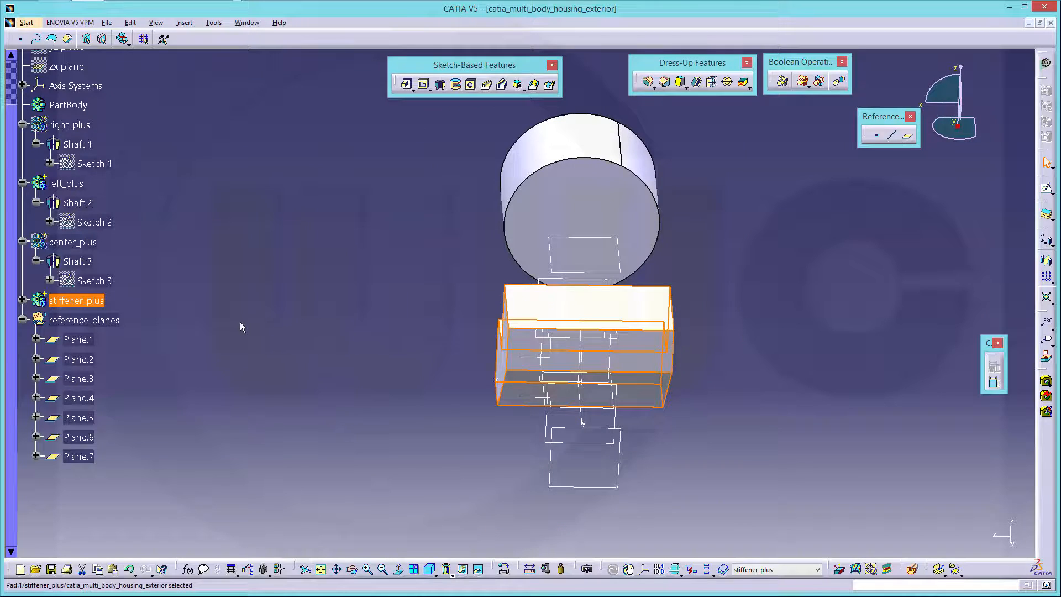
click(22, 300)
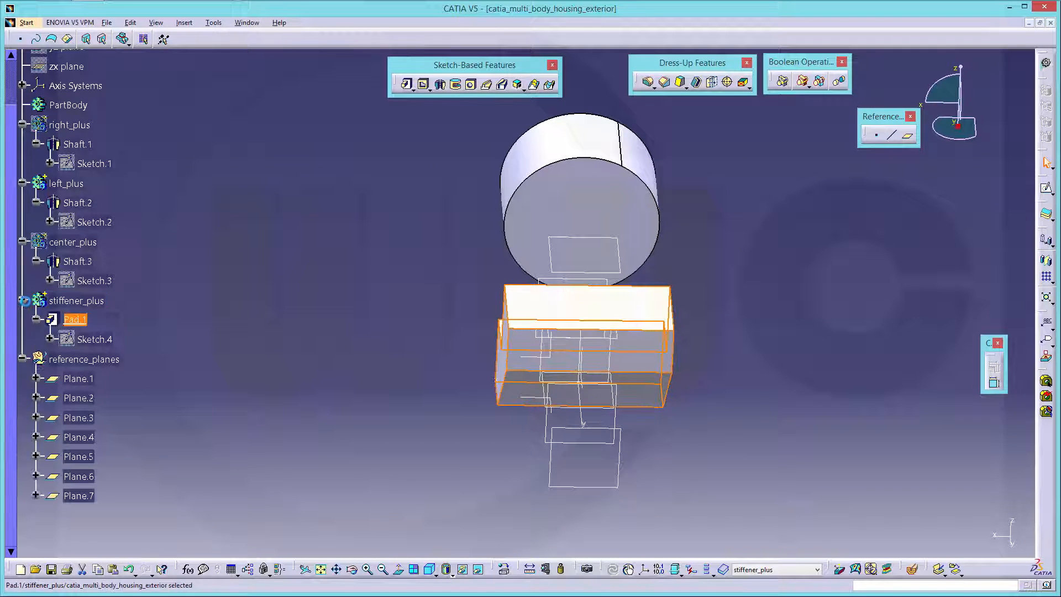
double_click(77, 319)
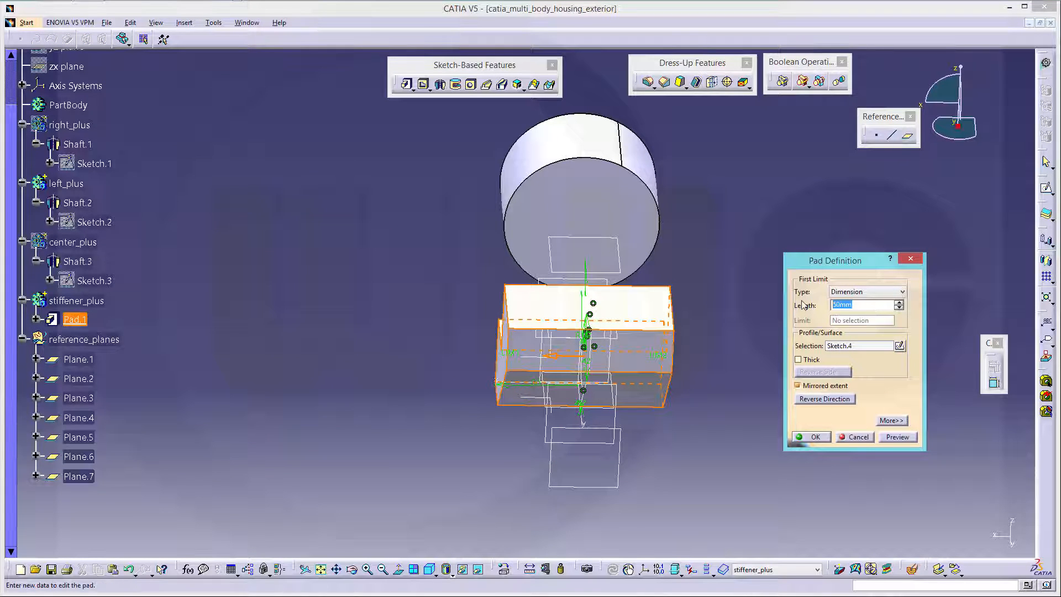
text(25)
key(Return)
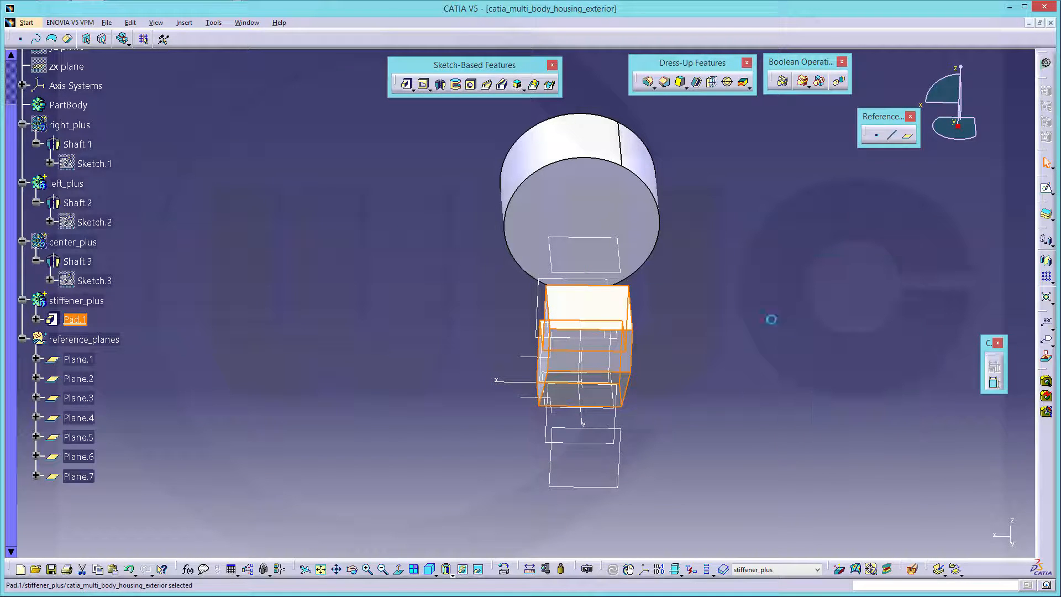
Step: Mirror the stiffener solid about the ZX plane of the absolute axis system
middle_drag(653, 454, 553, 326)
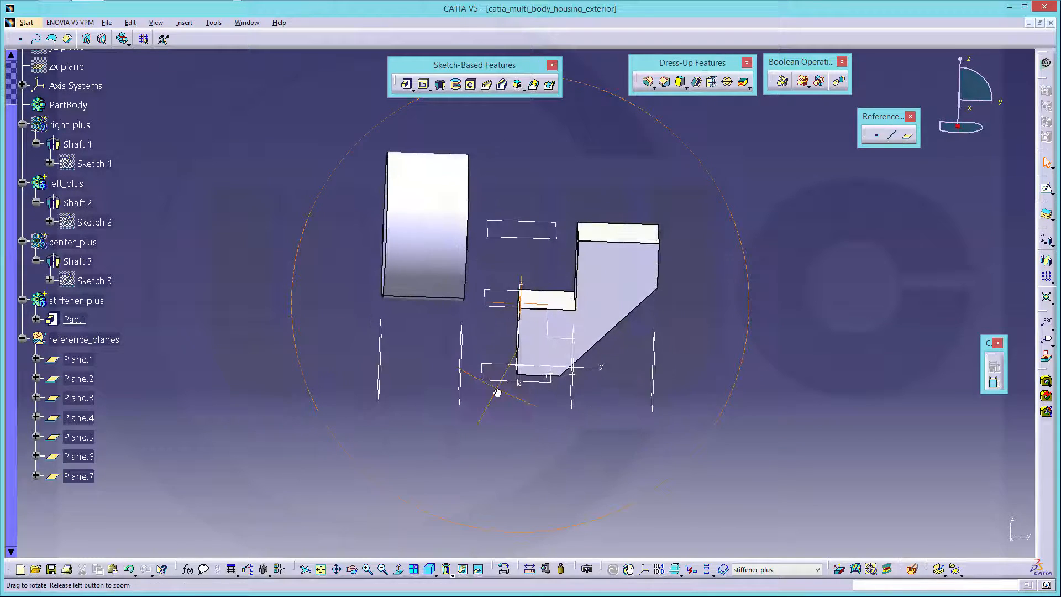
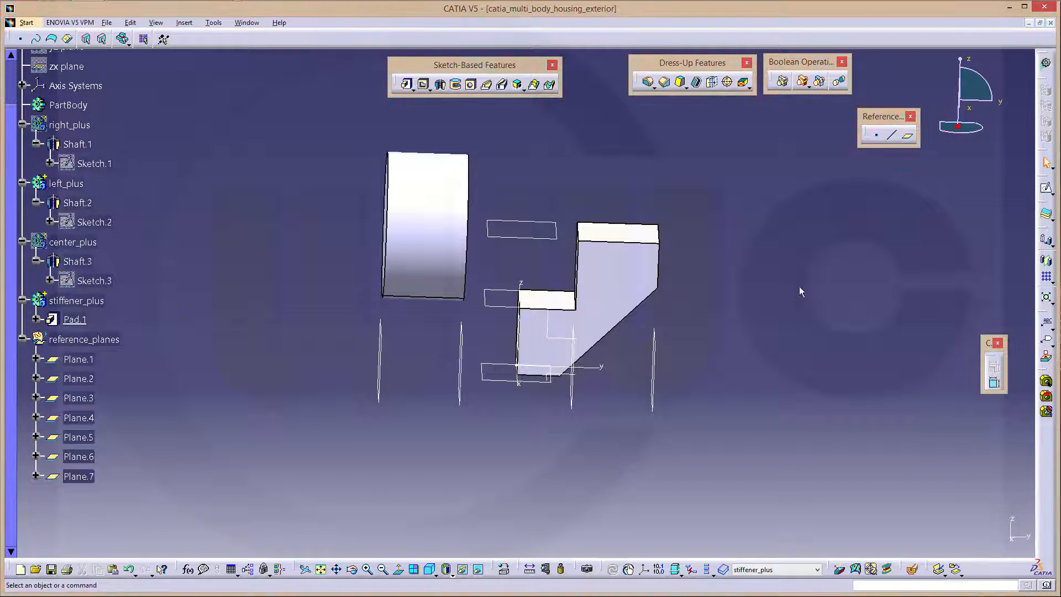
click(1046, 264)
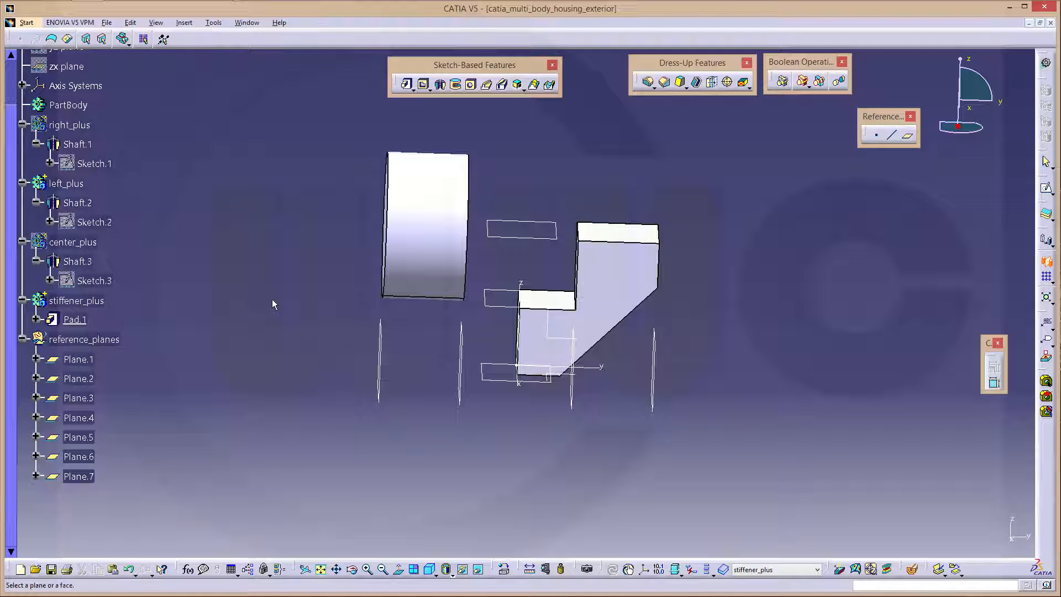
middle_drag(443, 336, 482, 366)
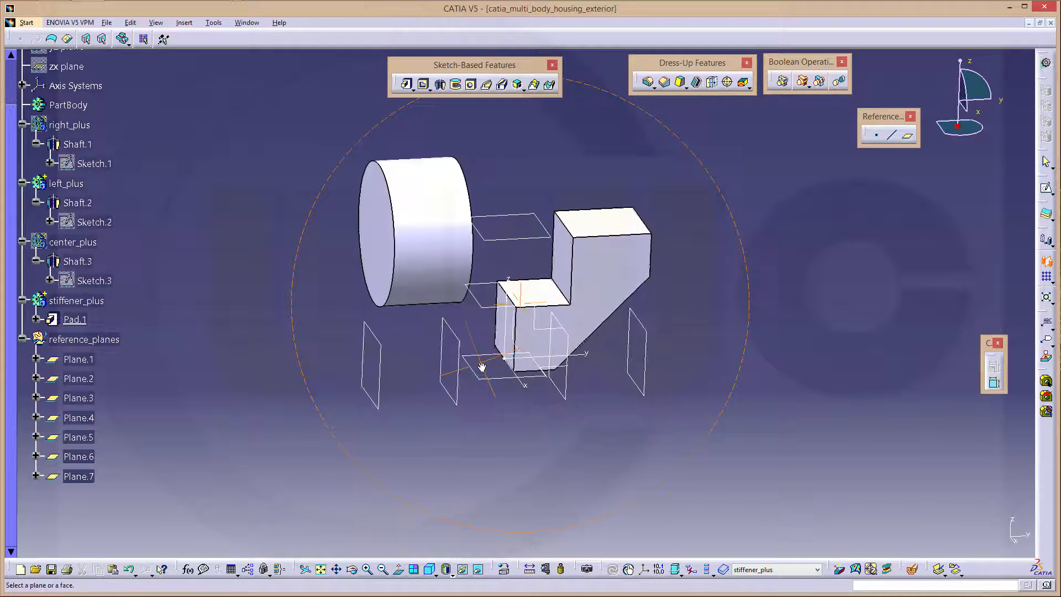
click(515, 347)
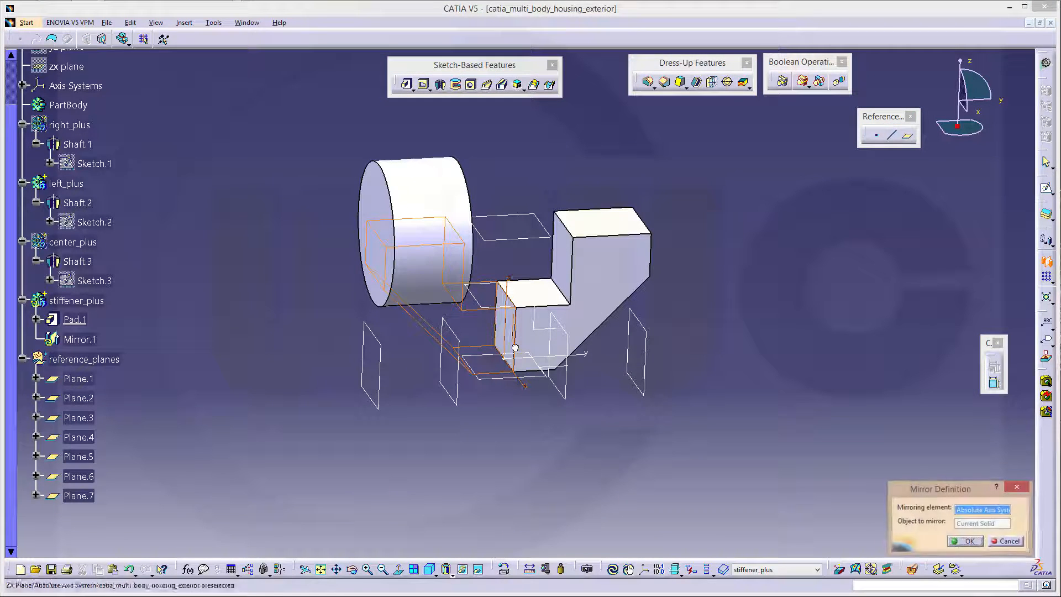
click(968, 541)
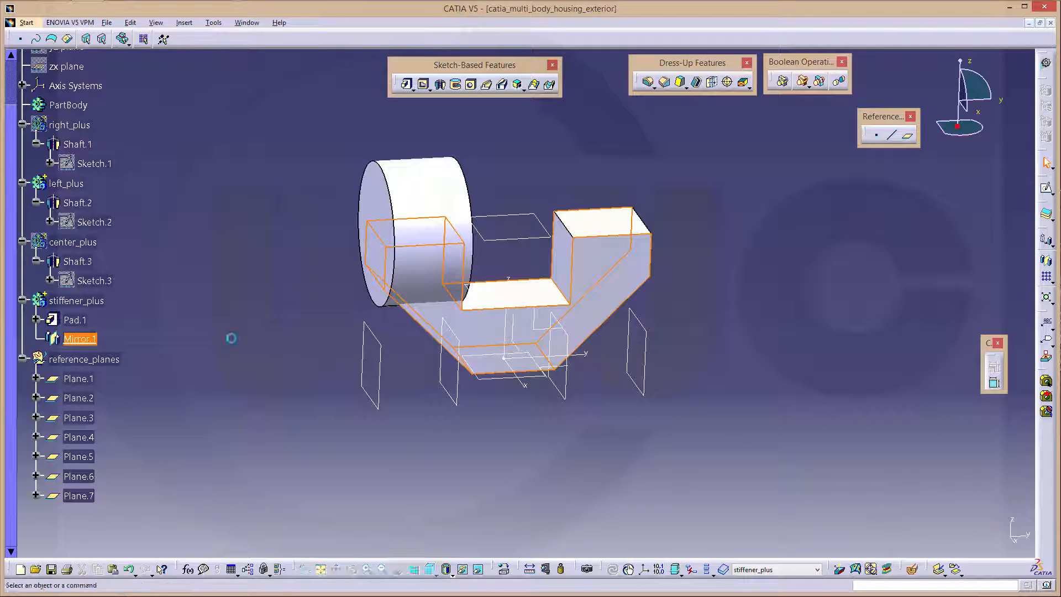
Step: Hide the left_plus body so the whole mirrored stiffener is exposed
middle_drag(713, 369, 137, 234)
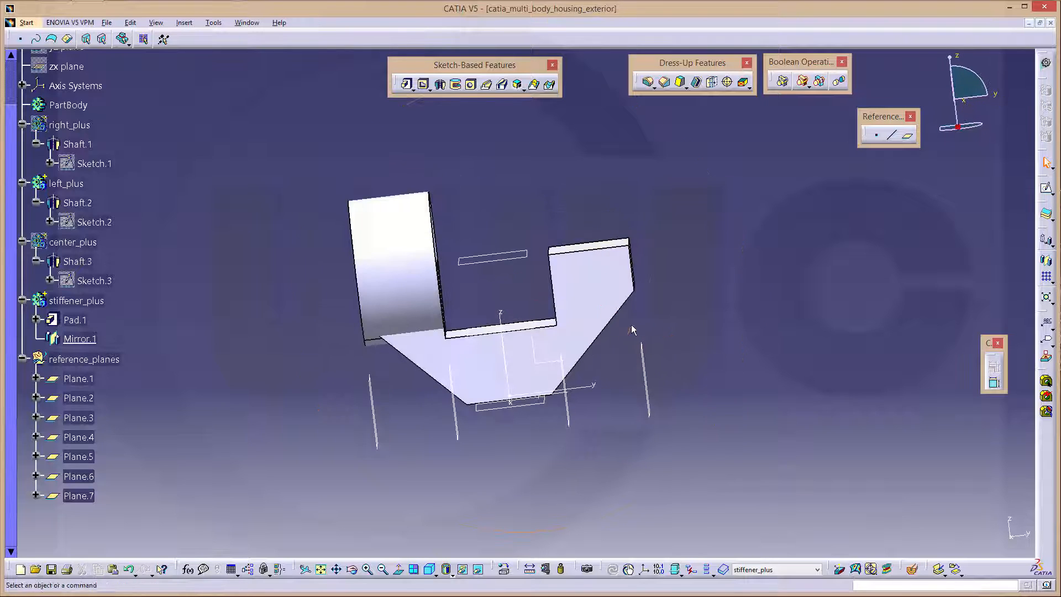
right_click(65, 185)
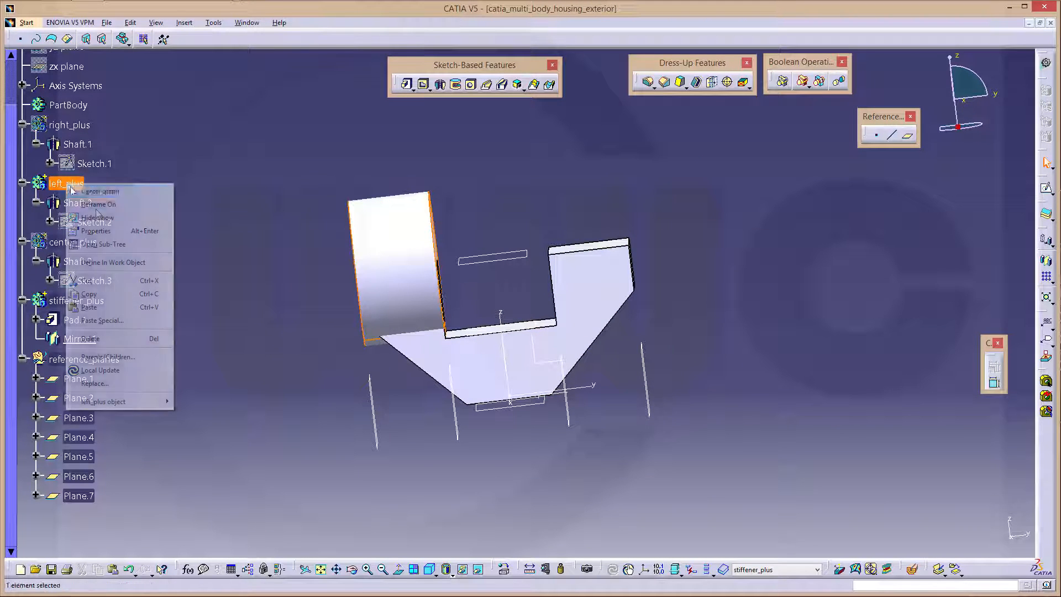
click(103, 219)
Step: Fillet the two inner corner edges at the base of the stiffener's U-shaped recess with a 12 mm radius
middle_drag(400, 211, 371, 234)
middle_drag(706, 346, 689, 403)
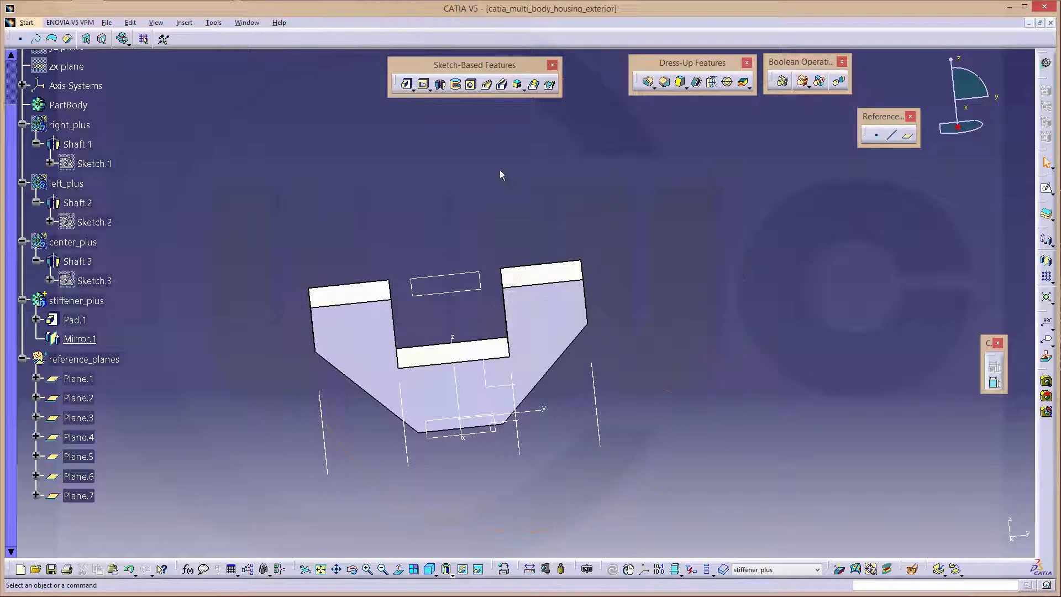
click(648, 81)
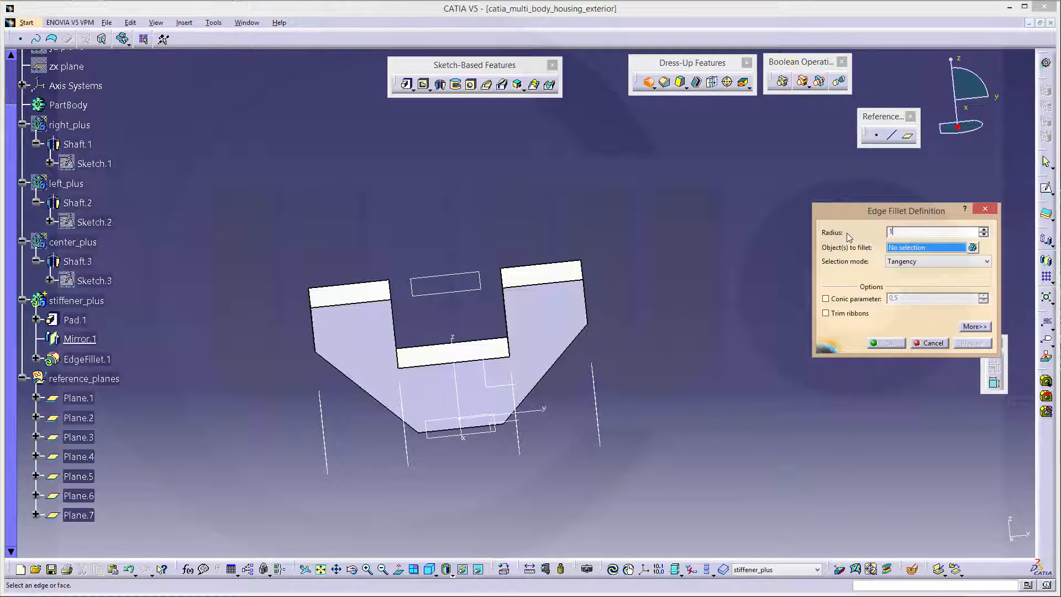
middle_drag(656, 349, 570, 398)
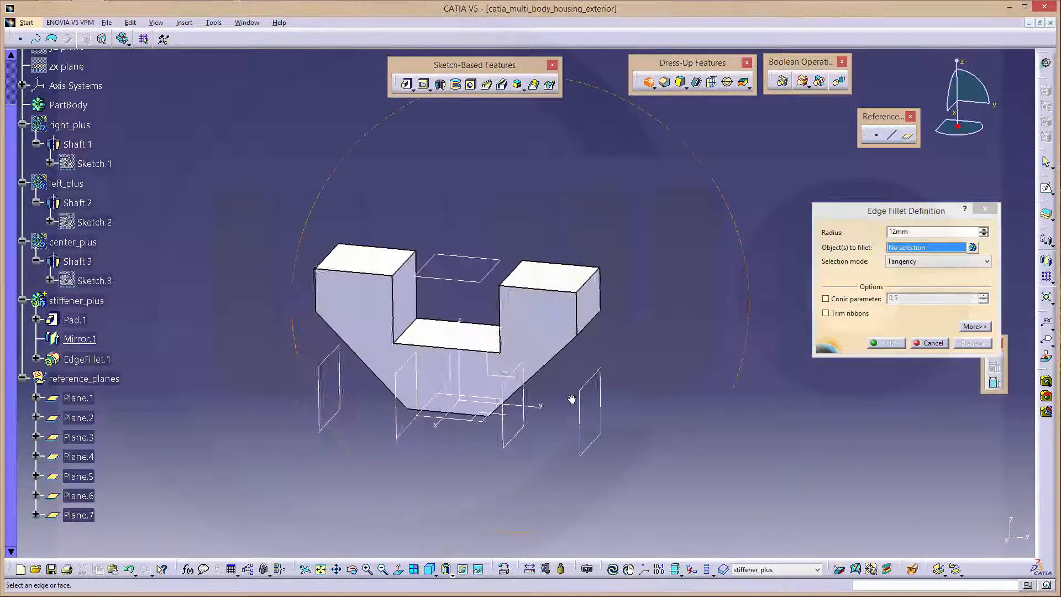
click(406, 332)
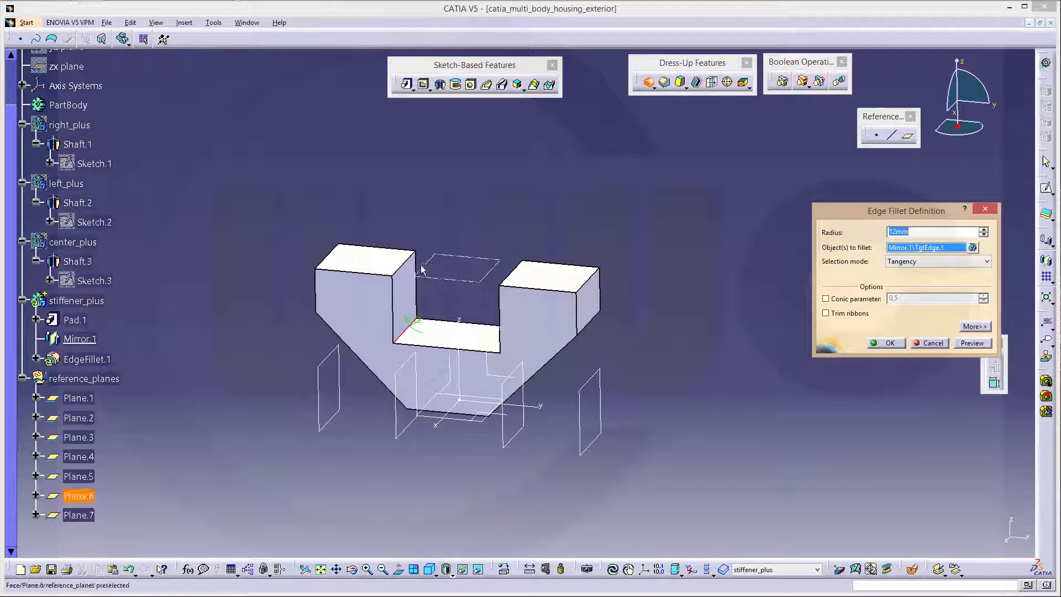
middle_drag(409, 331, 508, 346)
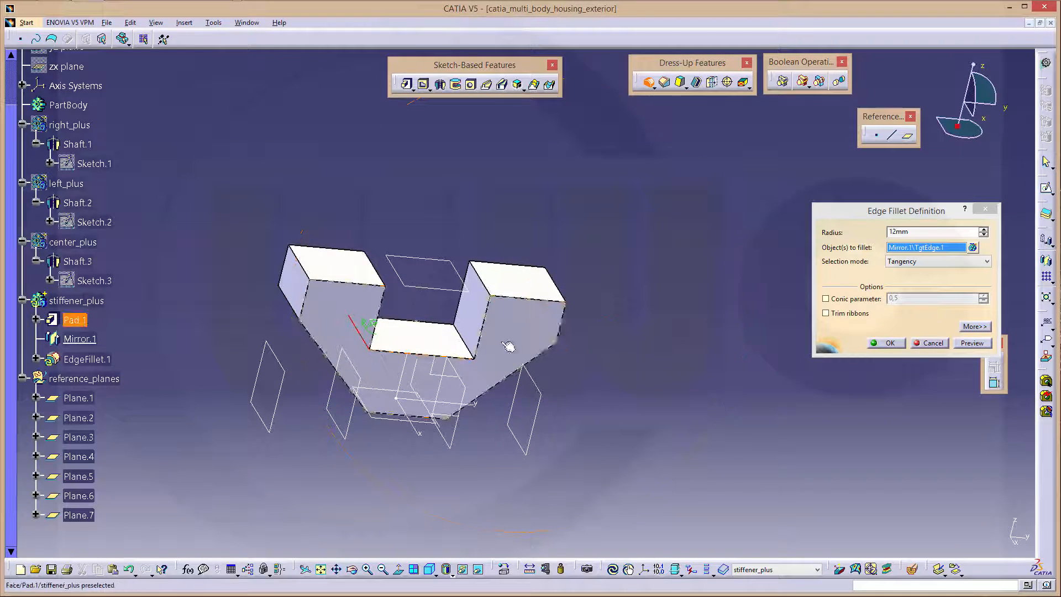
click(469, 339)
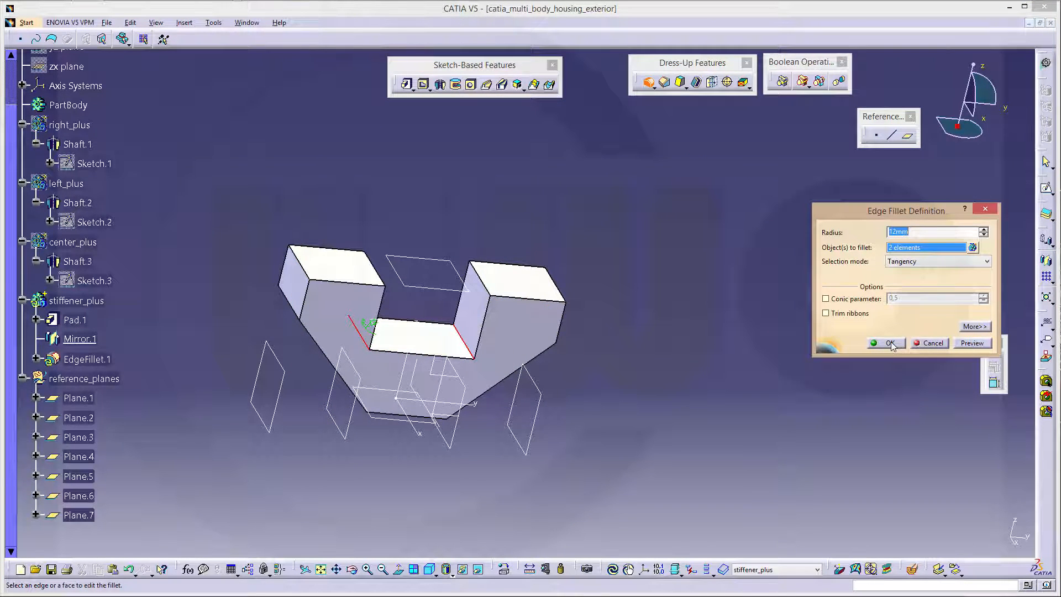
click(889, 343)
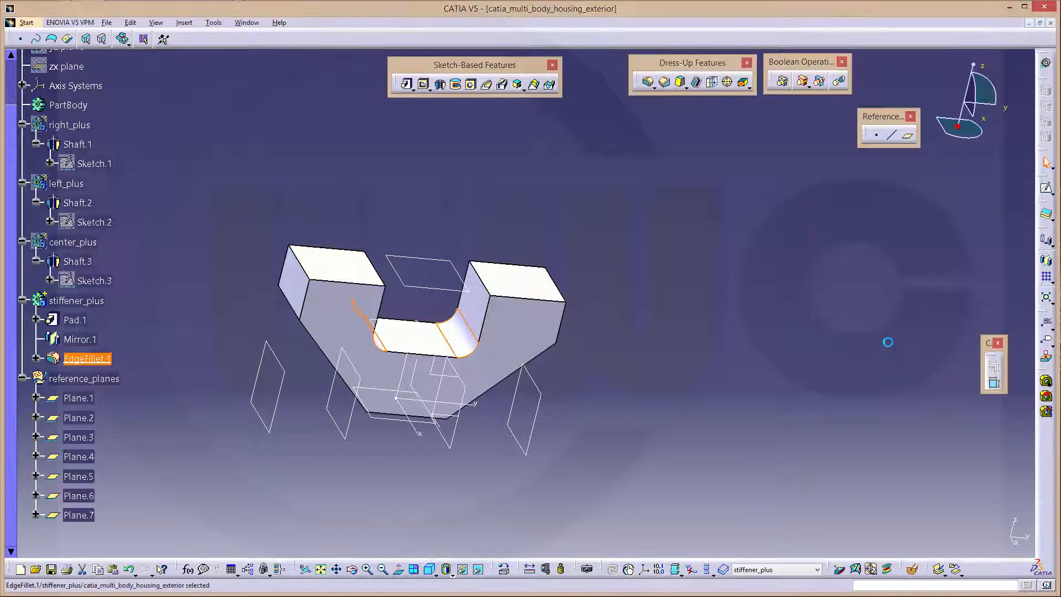
Step: Fillet the rim edges of the U-shaped recess and the sloped outer edges of the stiffener with a 6 mm radius
middle_drag(886, 339, 725, 293)
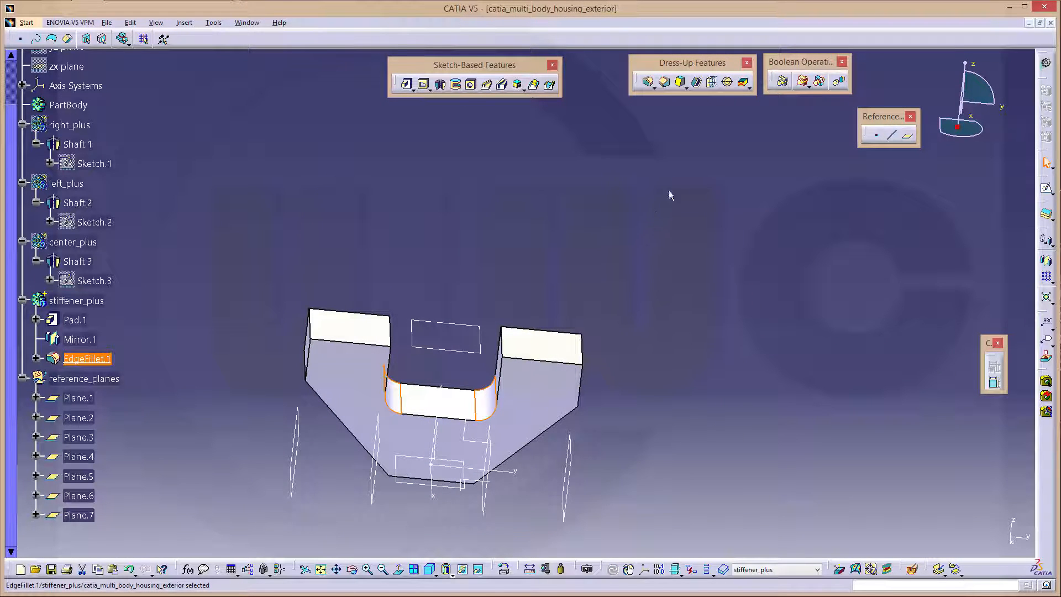
click(648, 82)
text(6)
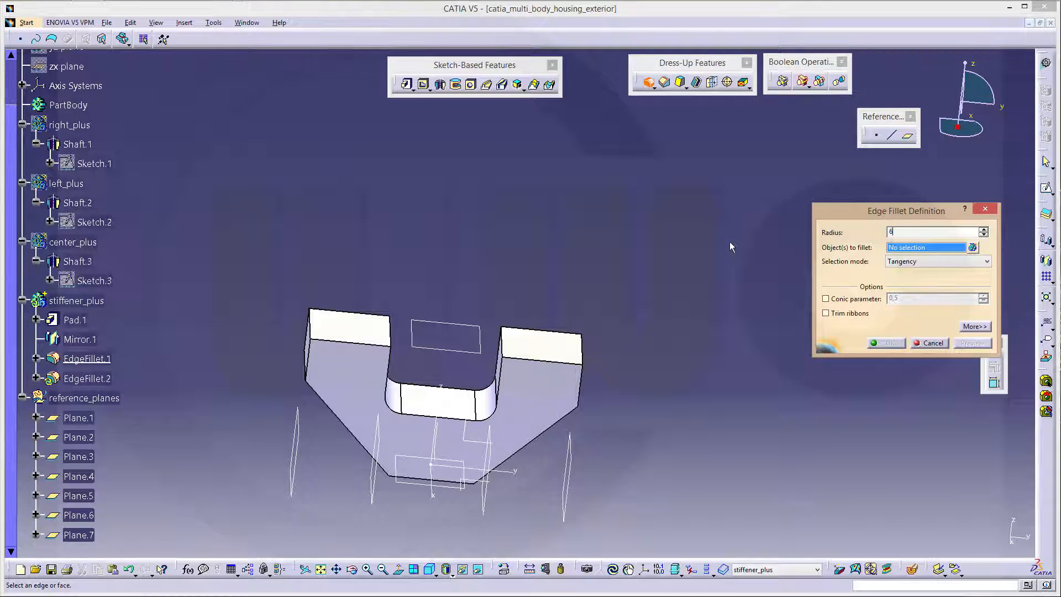
click(500, 384)
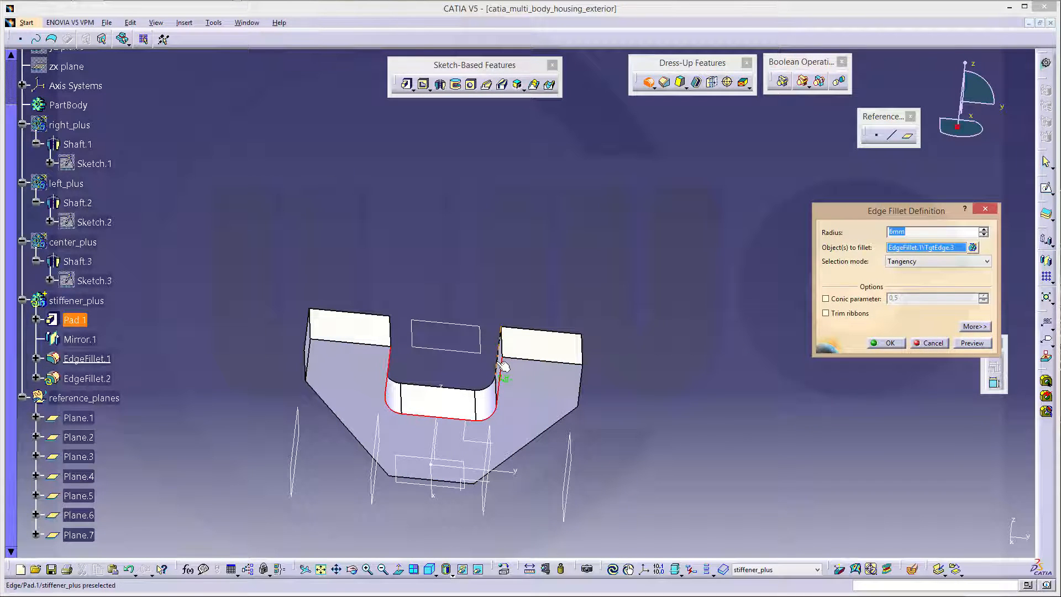
click(497, 361)
click(546, 438)
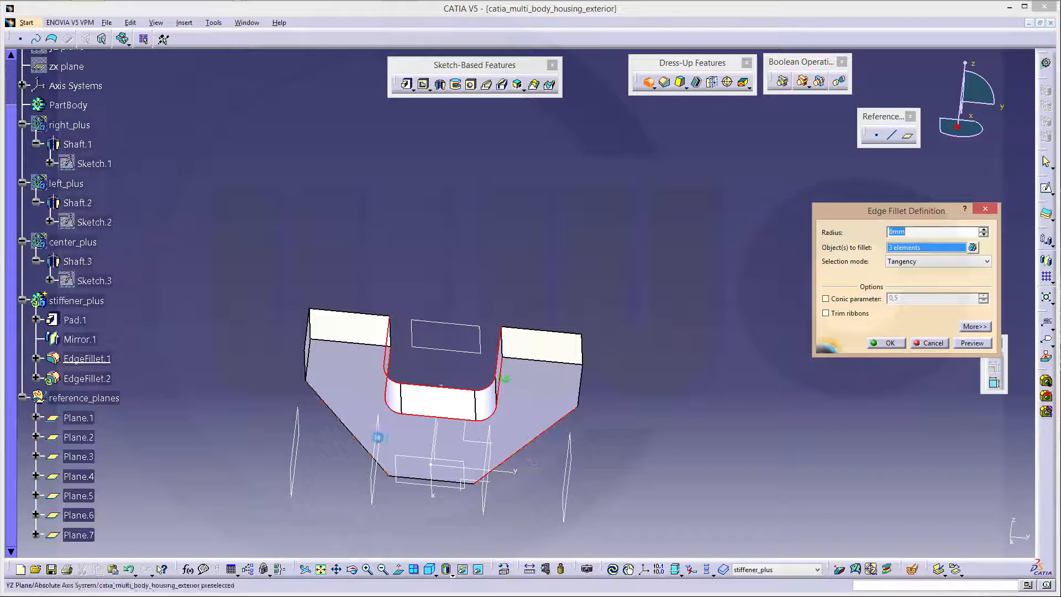
click(348, 427)
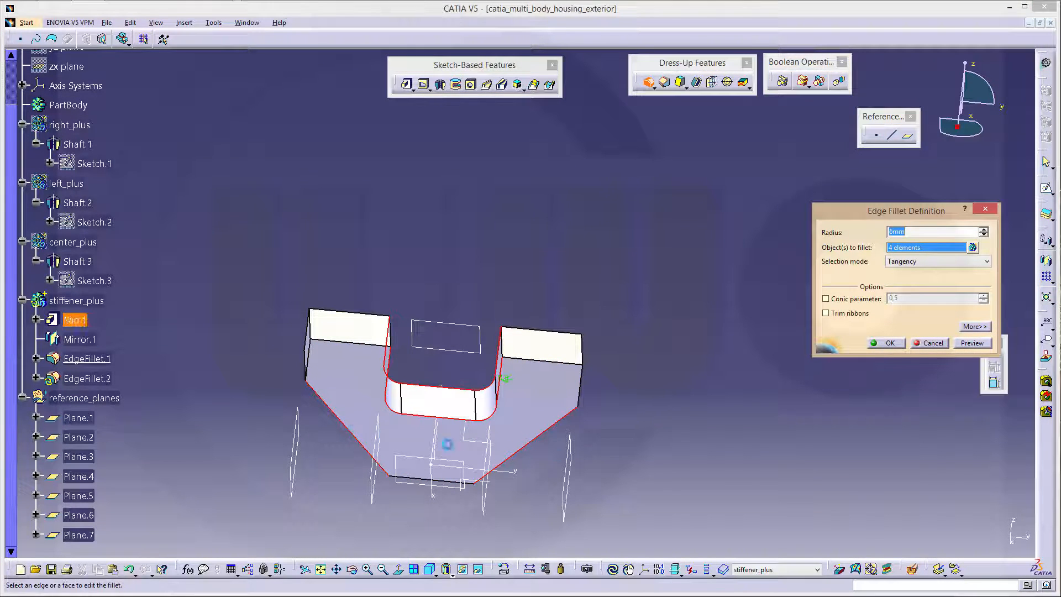
middle_drag(666, 441, 477, 366)
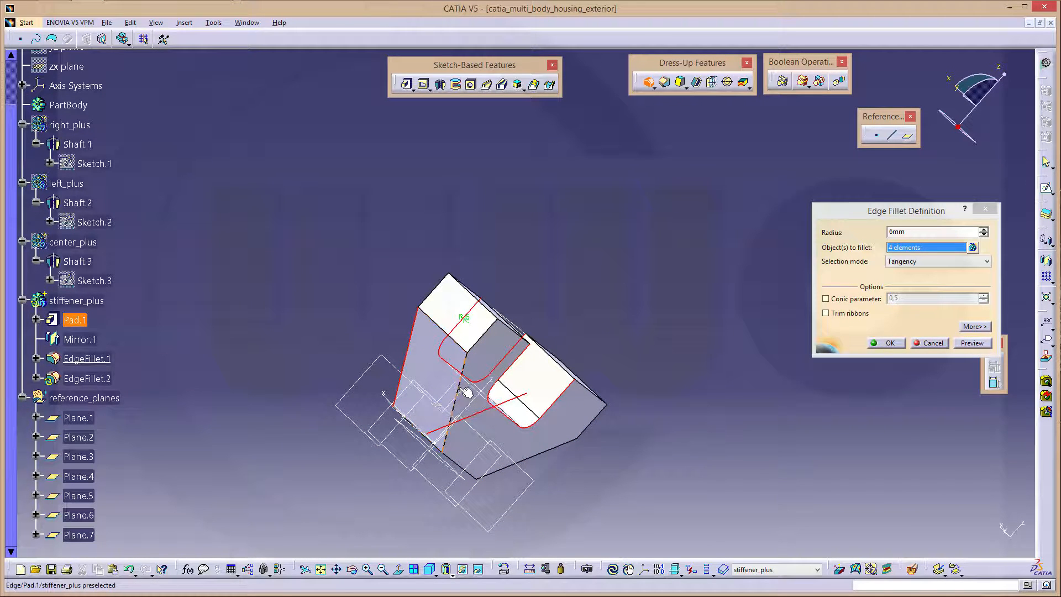
click(551, 450)
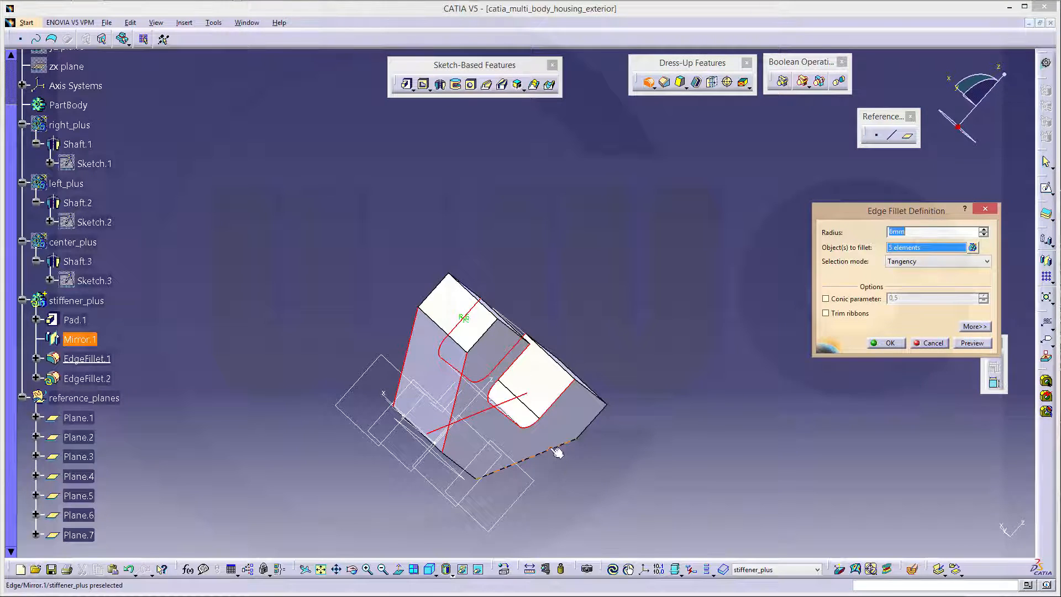
click(890, 343)
Step: Show the center_plus, left_plus and right_plus bodies together with the stiffener
middle_drag(318, 368, 550, 252)
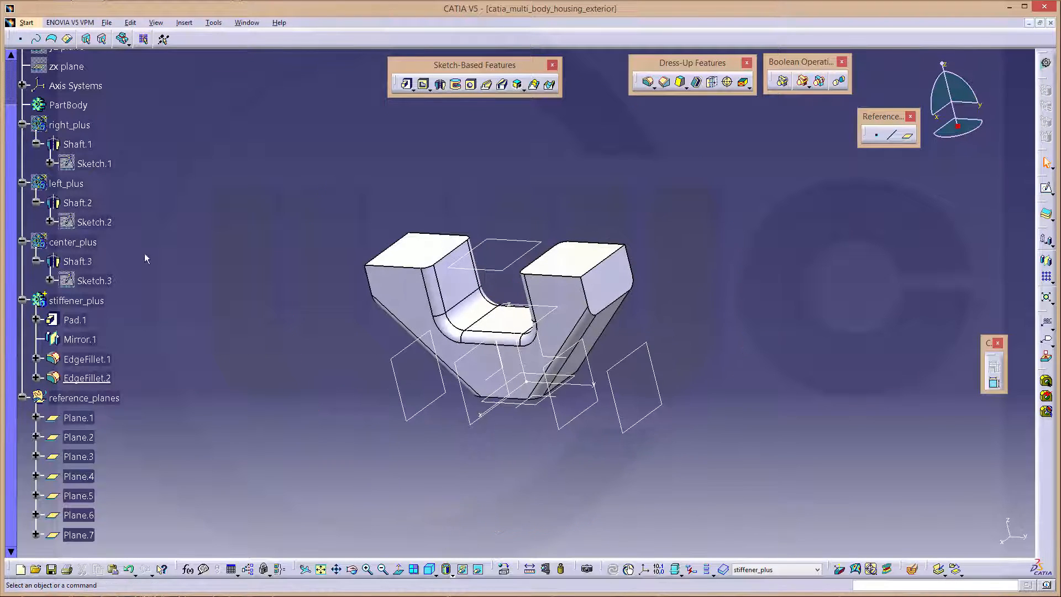
right_click(59, 245)
click(77, 272)
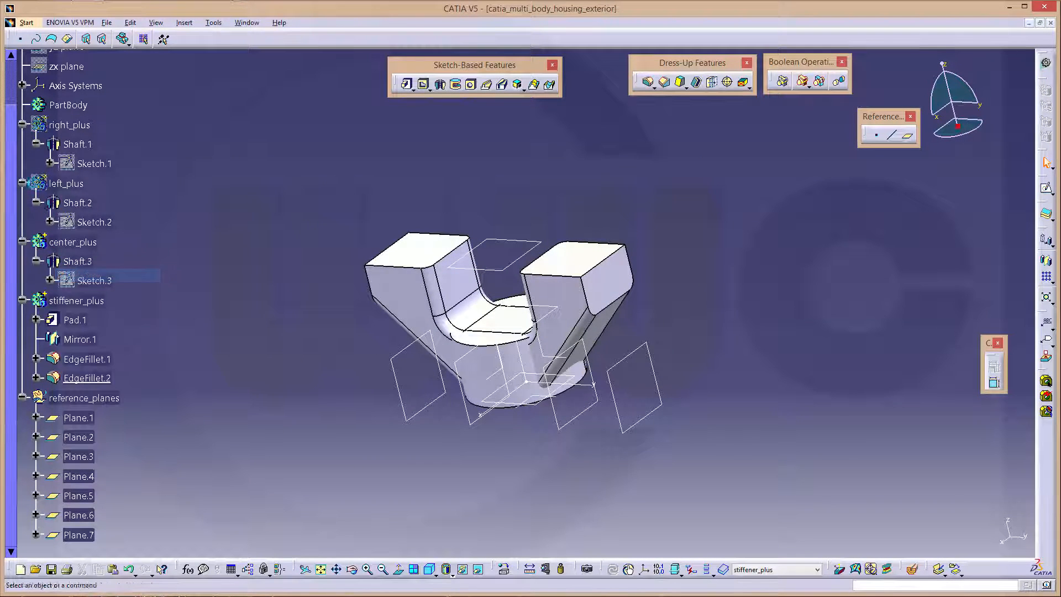
right_click(62, 184)
click(78, 215)
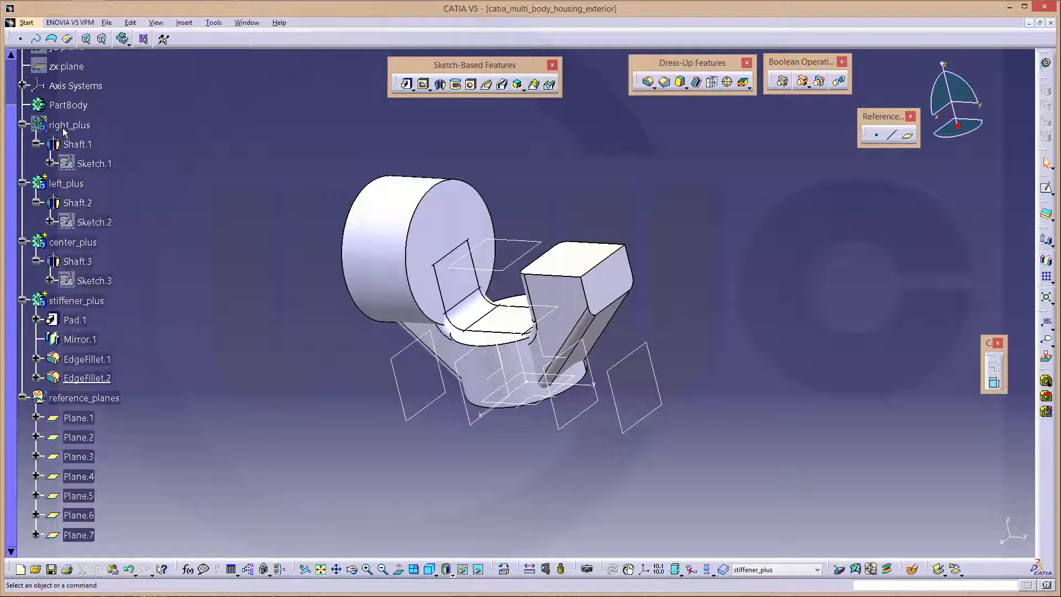
right_click(68, 133)
click(108, 161)
mouse_move(339, 136)
middle_down()
mouse_move(365, 192)
mouse_move(429, 258)
middle_up()
middle_drag(448, 294, 470, 253)
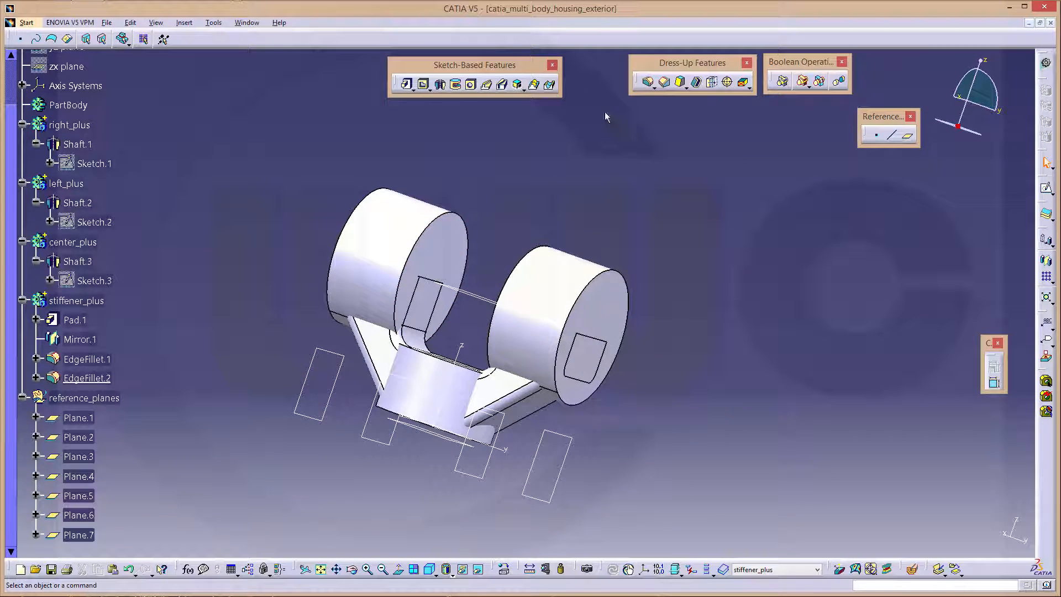
click(648, 83)
click(426, 233)
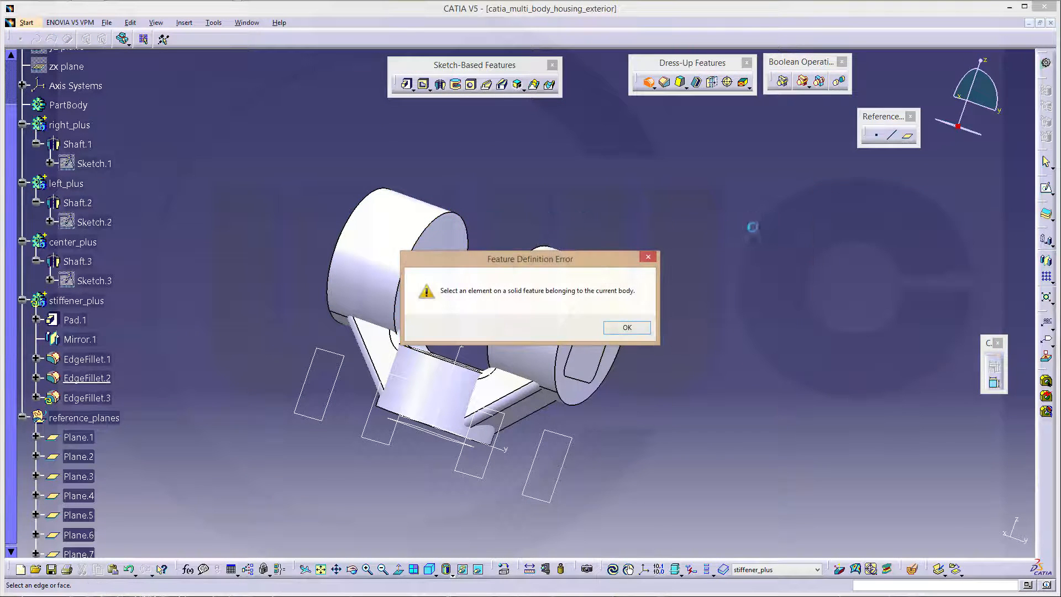
click(628, 328)
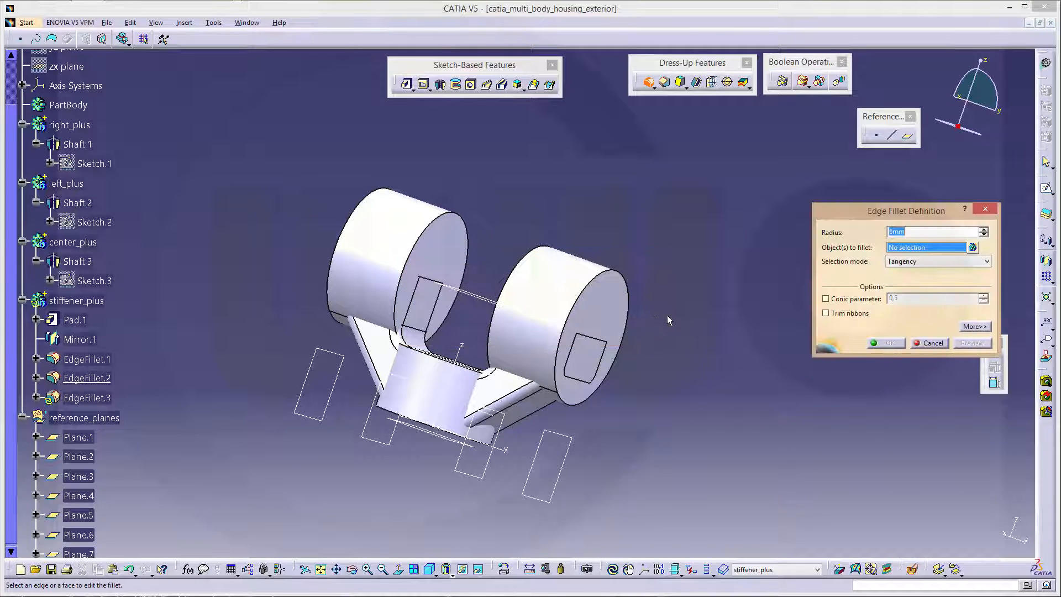
click(934, 345)
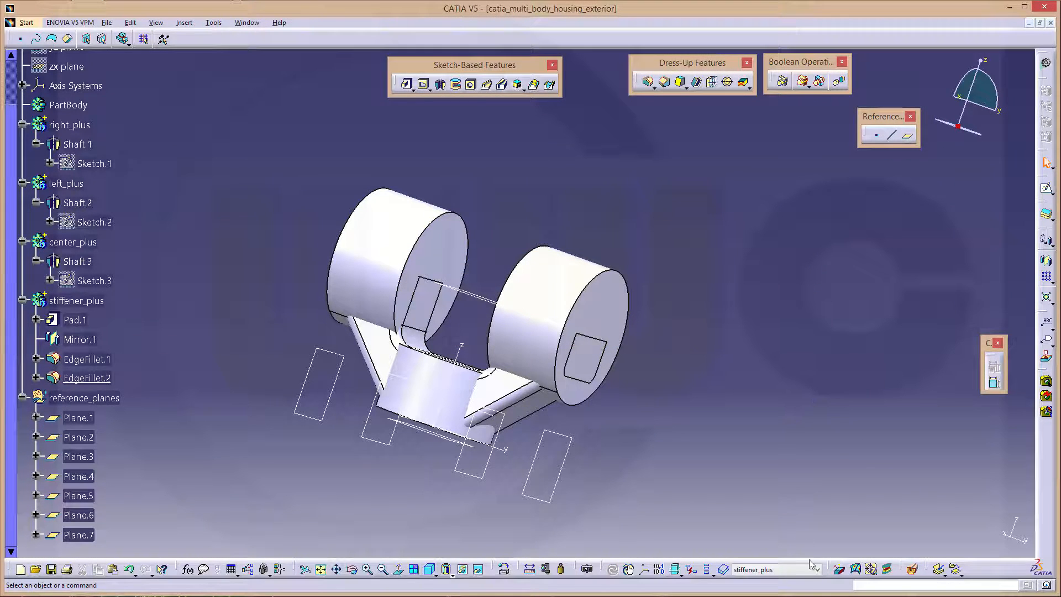
Step: Make right_plus the active body and fillet the right cylinder's inner circular edge, facing the other cylinder, with a 6 mm radius
click(816, 569)
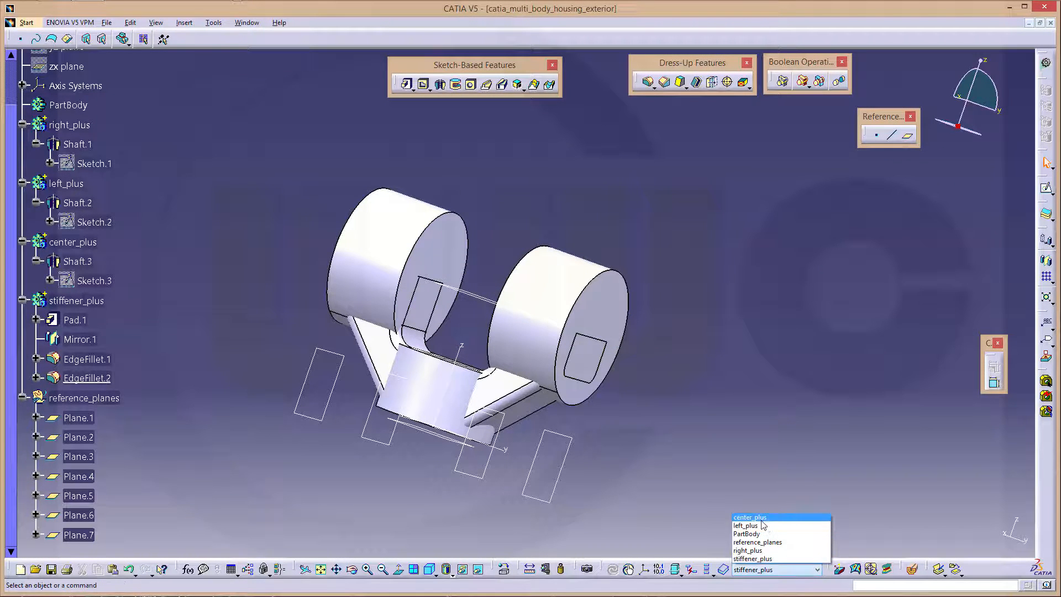
click(765, 550)
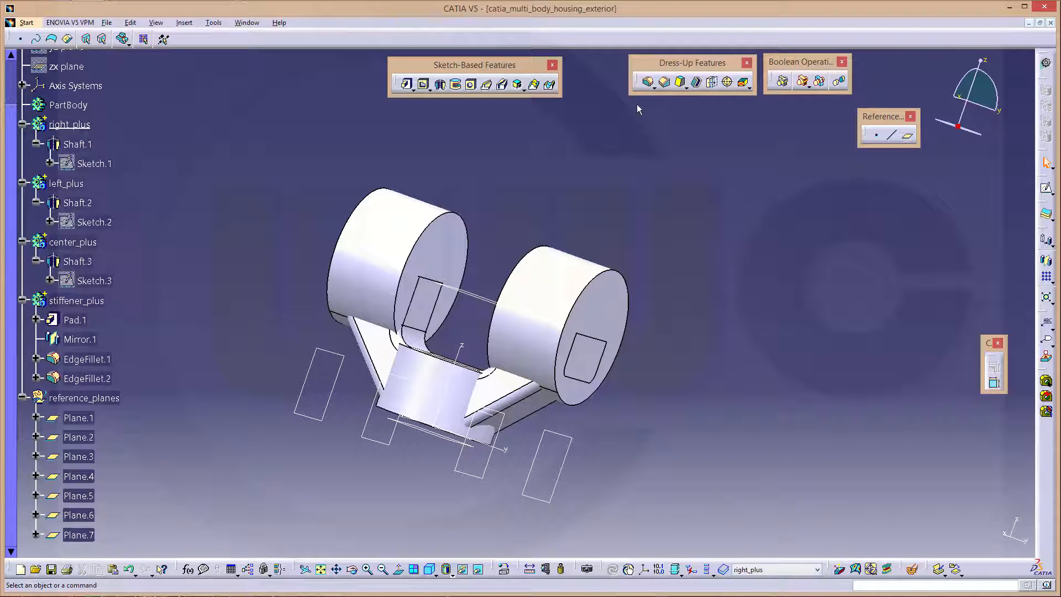
click(648, 82)
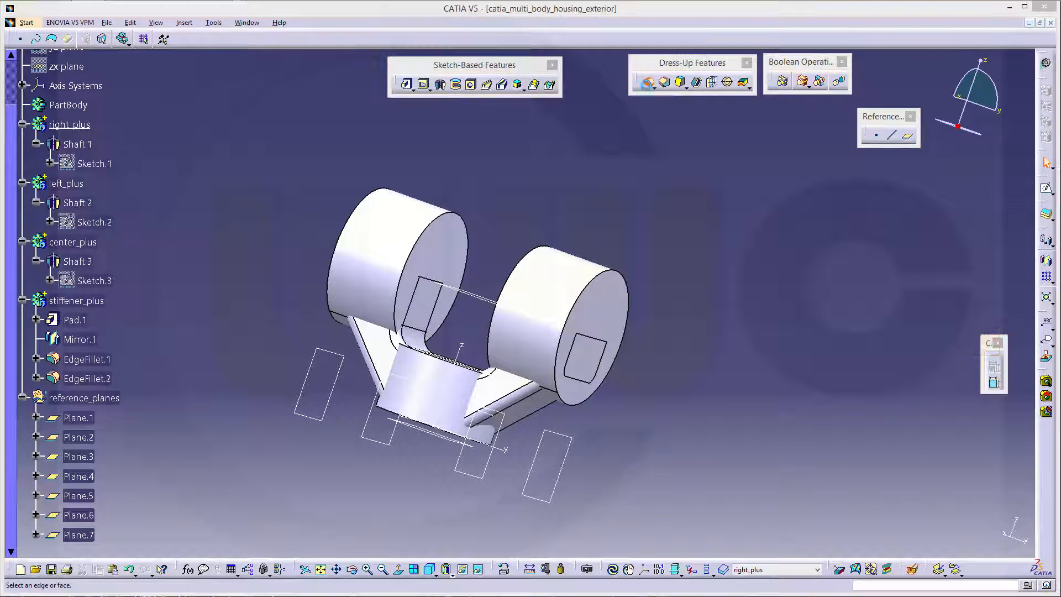
click(521, 272)
click(887, 343)
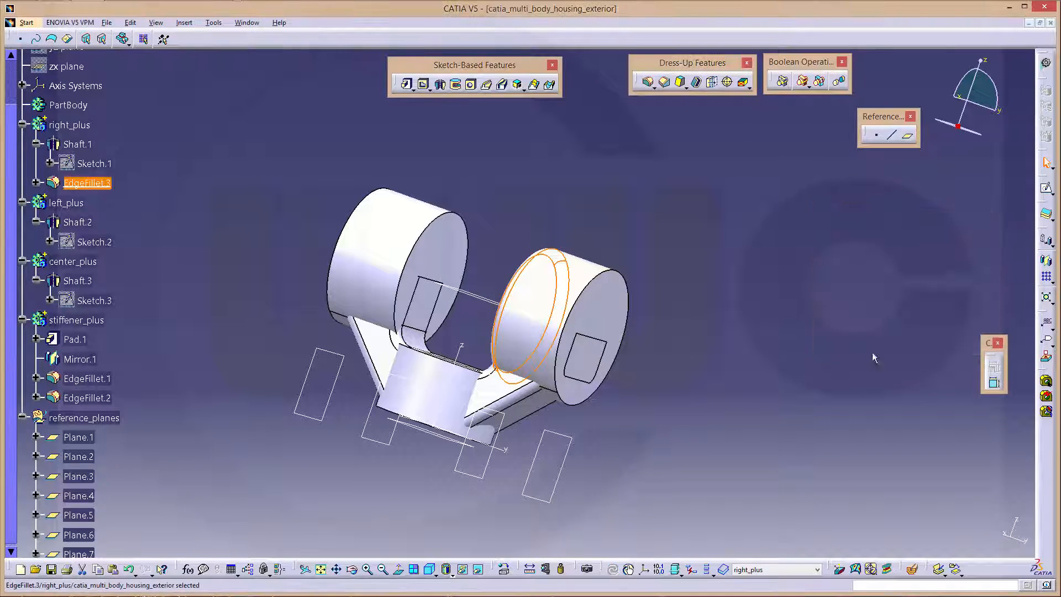
click(816, 494)
Step: Make left_plus the active body and fillet the left cylinder's inner circular edge with a 6 mm radius
click(818, 569)
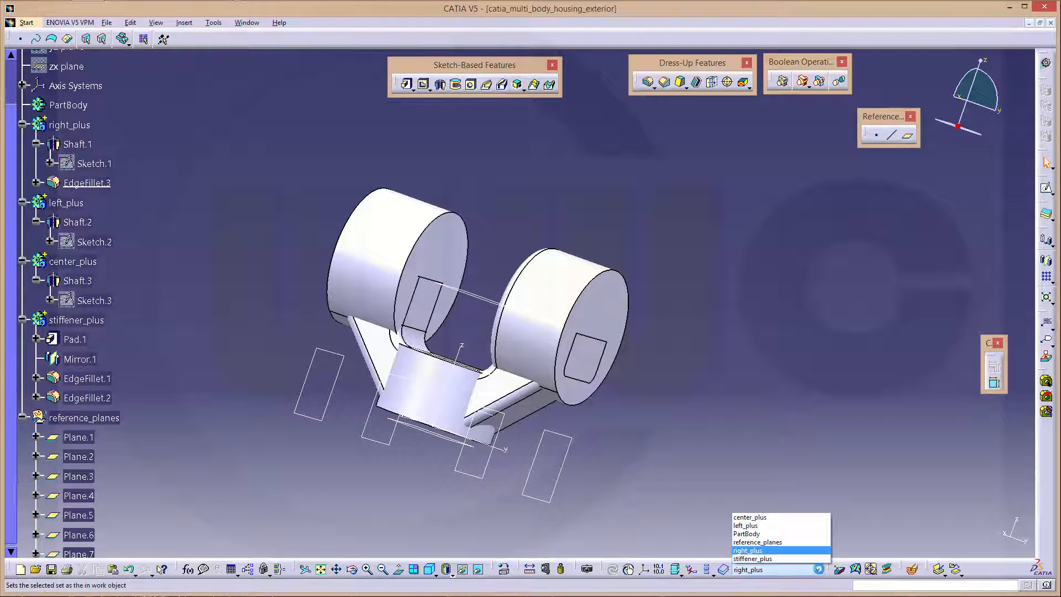
click(746, 525)
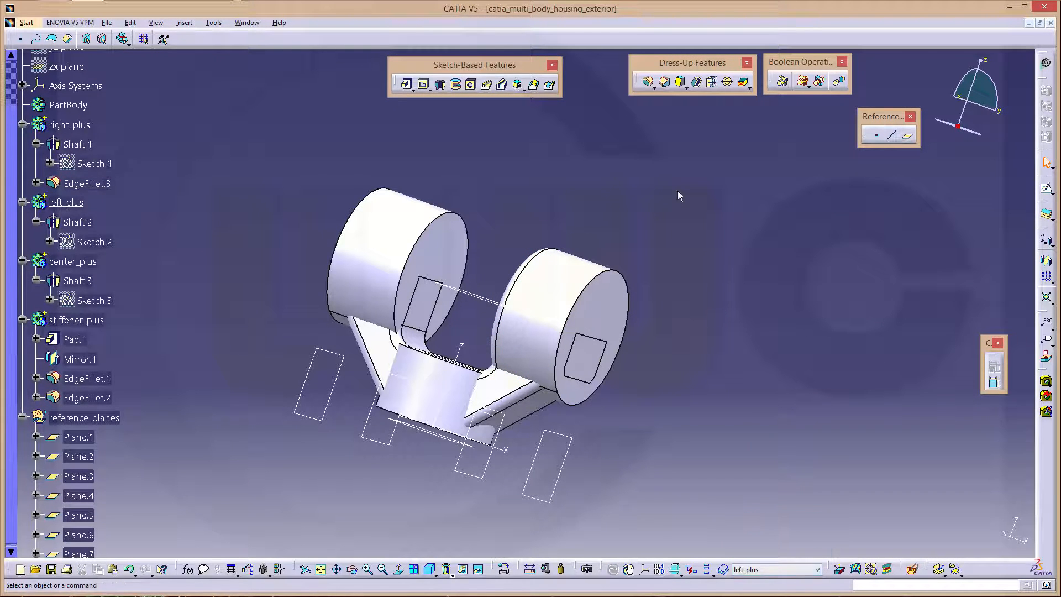
click(647, 82)
click(413, 240)
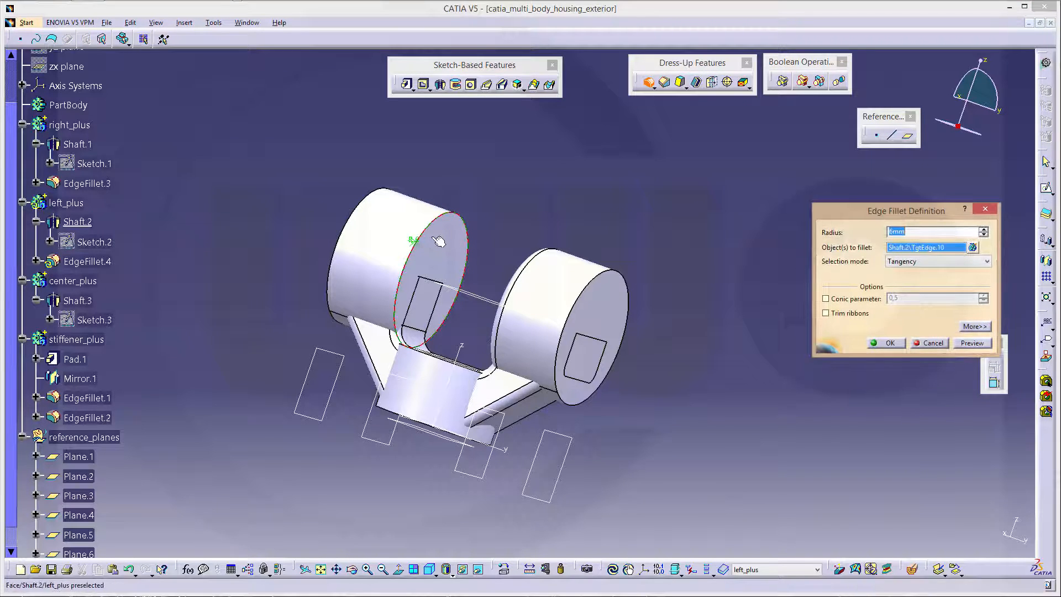
click(891, 344)
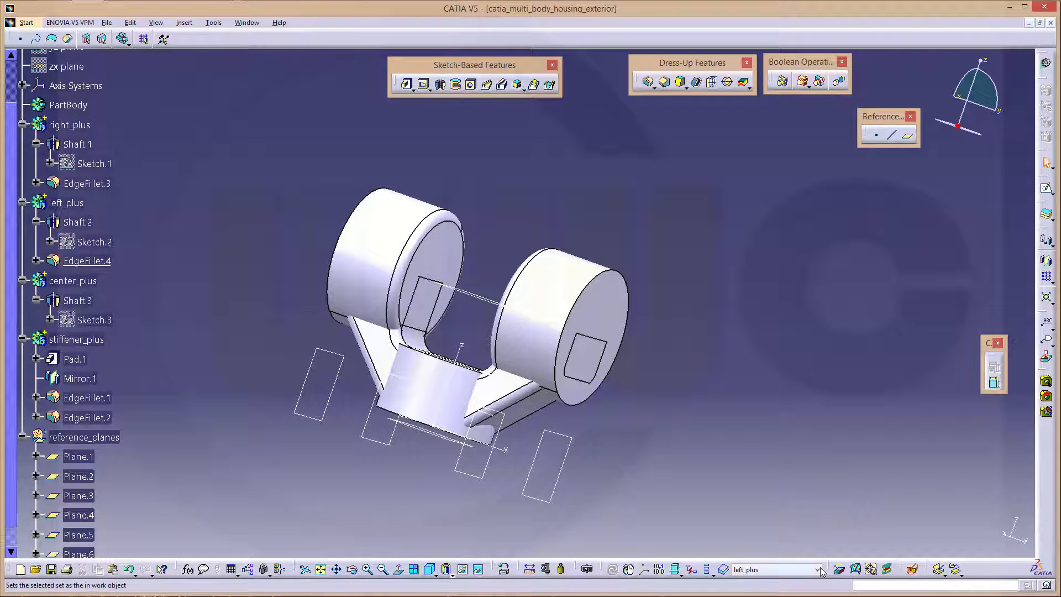
Step: Make center_plus the active body and fillet the upper circular edge of the center cylinder with a 6 mm radius
click(819, 569)
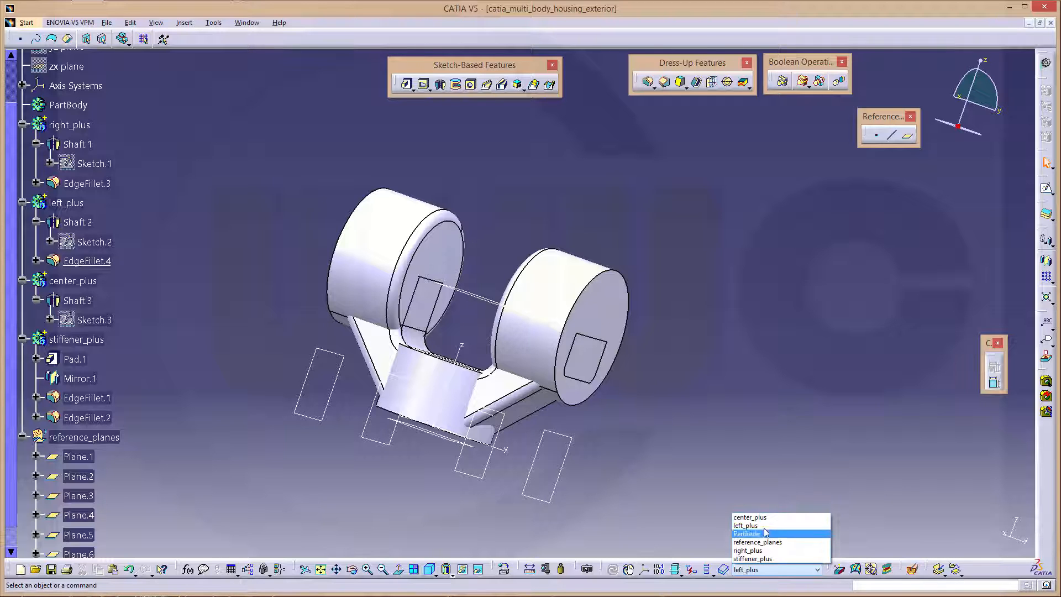
click(752, 517)
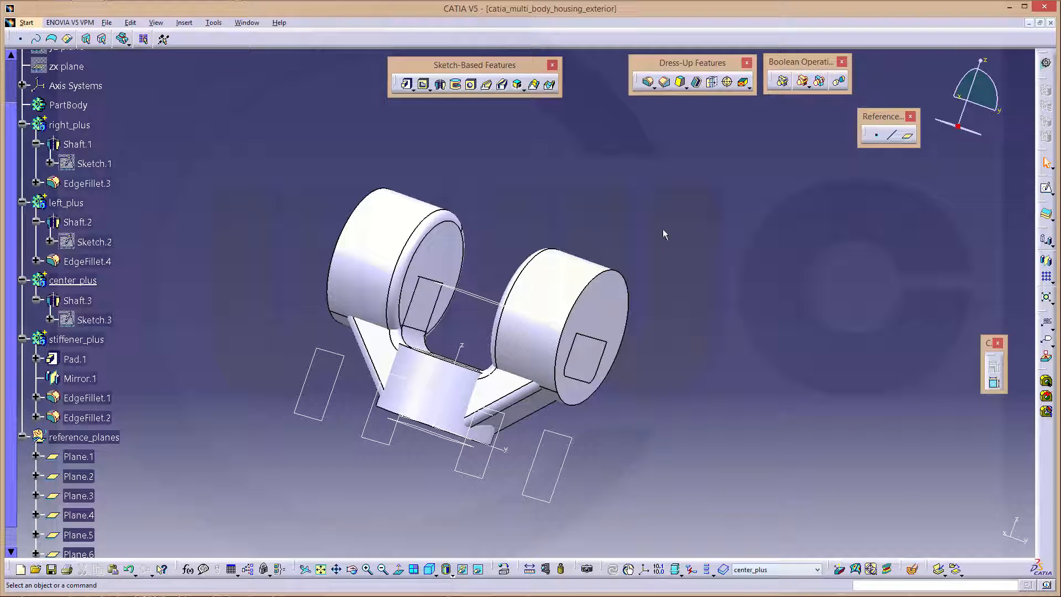
click(648, 83)
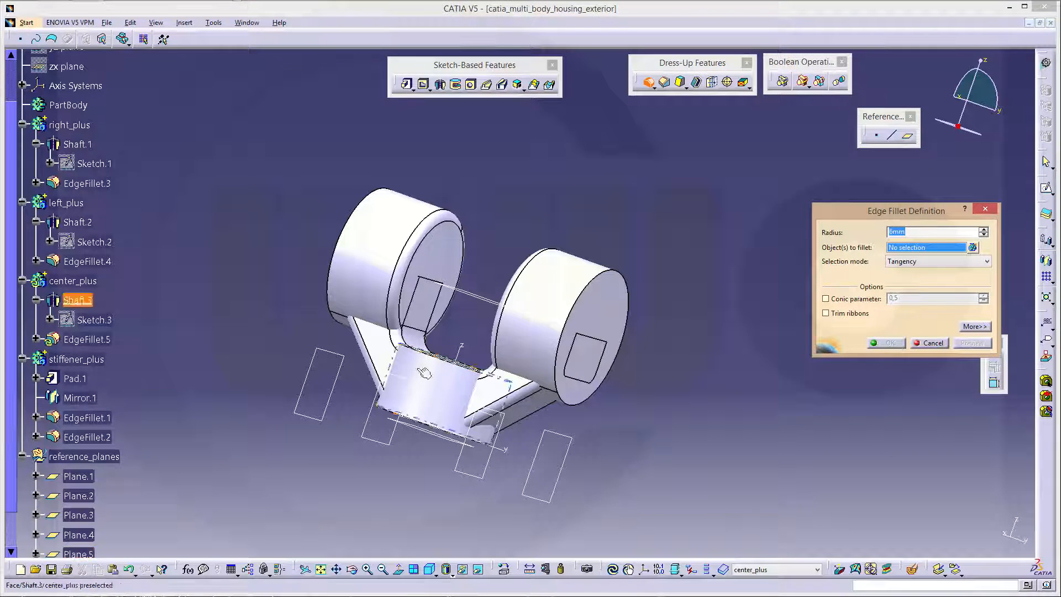
middle_drag(339, 383, 439, 389)
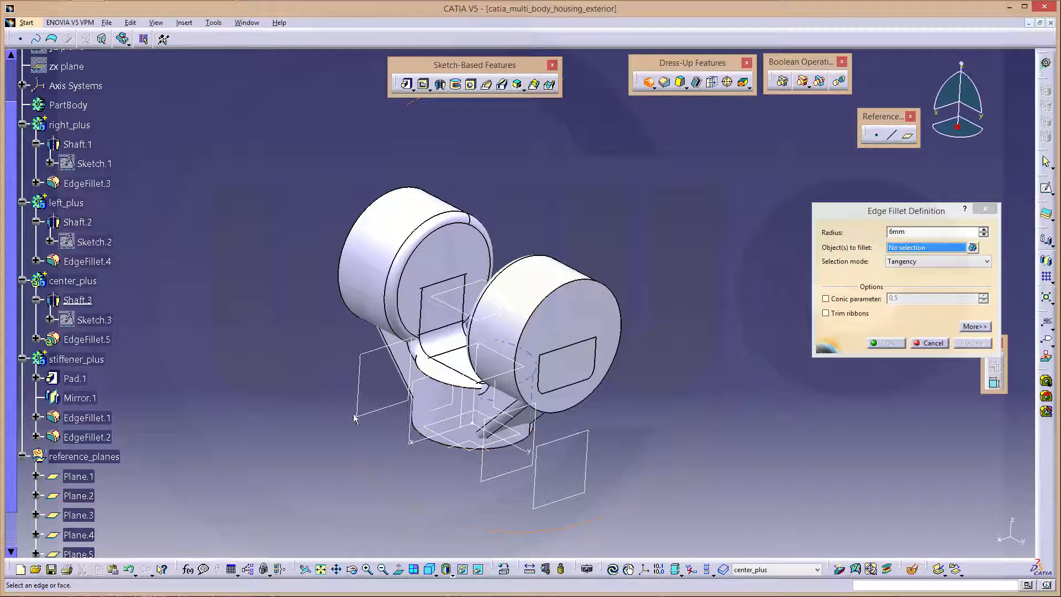
click(442, 387)
click(886, 343)
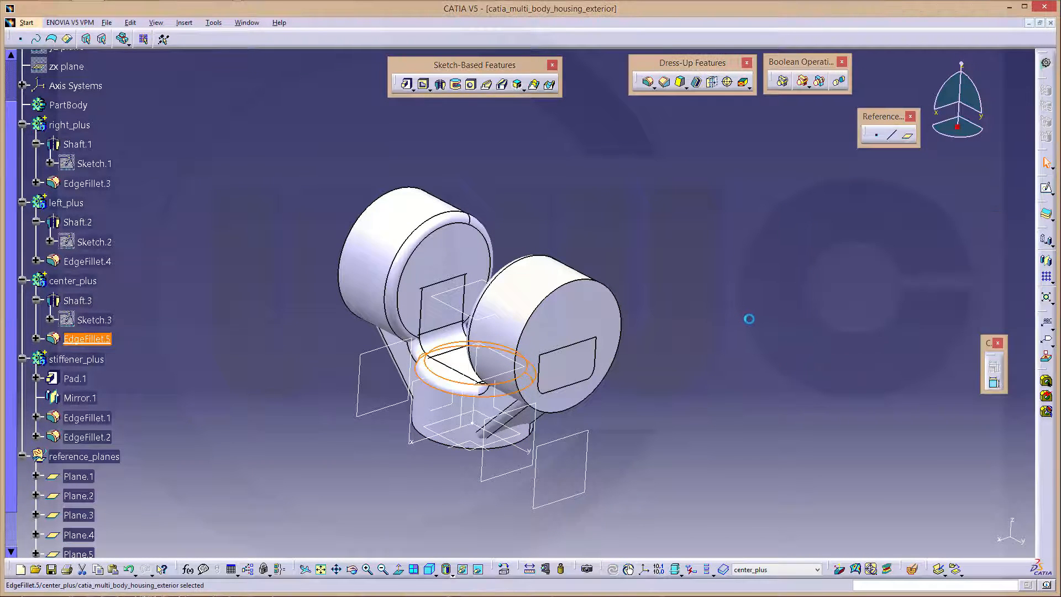
Step: Insert a new empty body into the part
middle_drag(629, 305, 291, 282)
scroll(277, 291, up, 5)
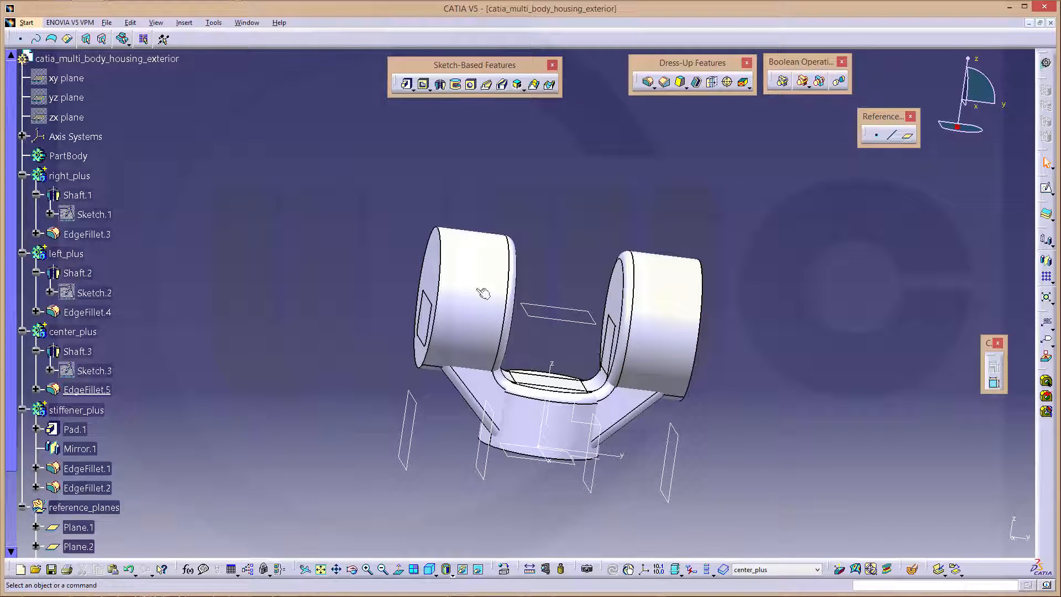
scroll(185, 302, up, 5)
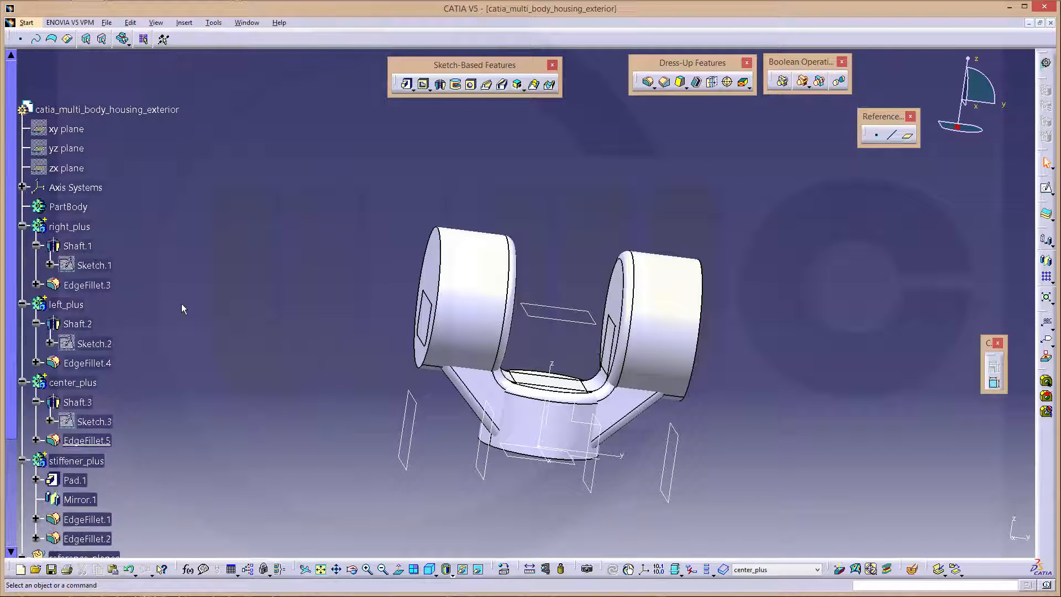
click(184, 22)
click(191, 45)
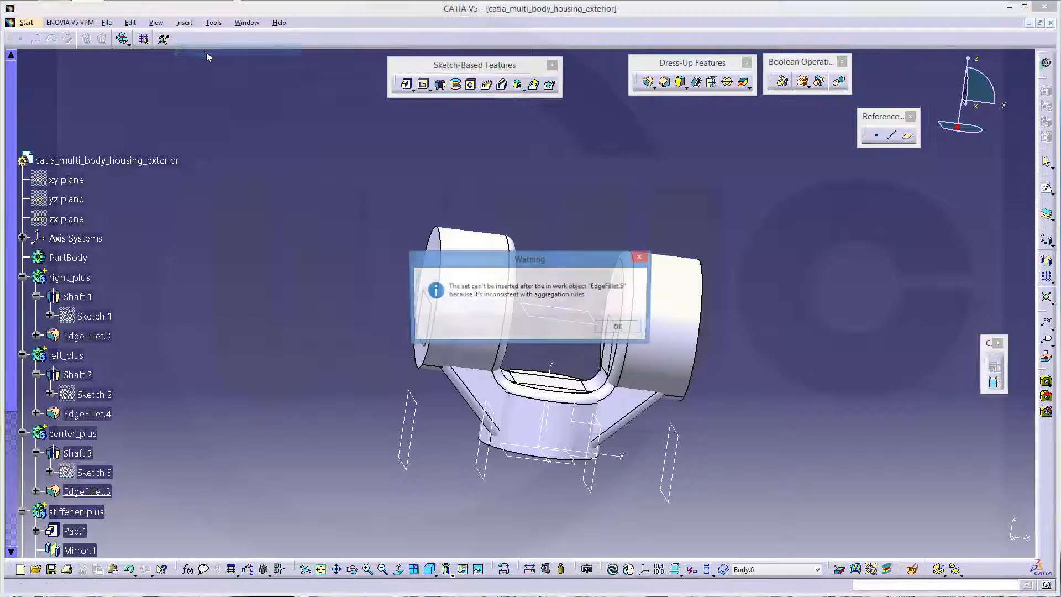
click(620, 329)
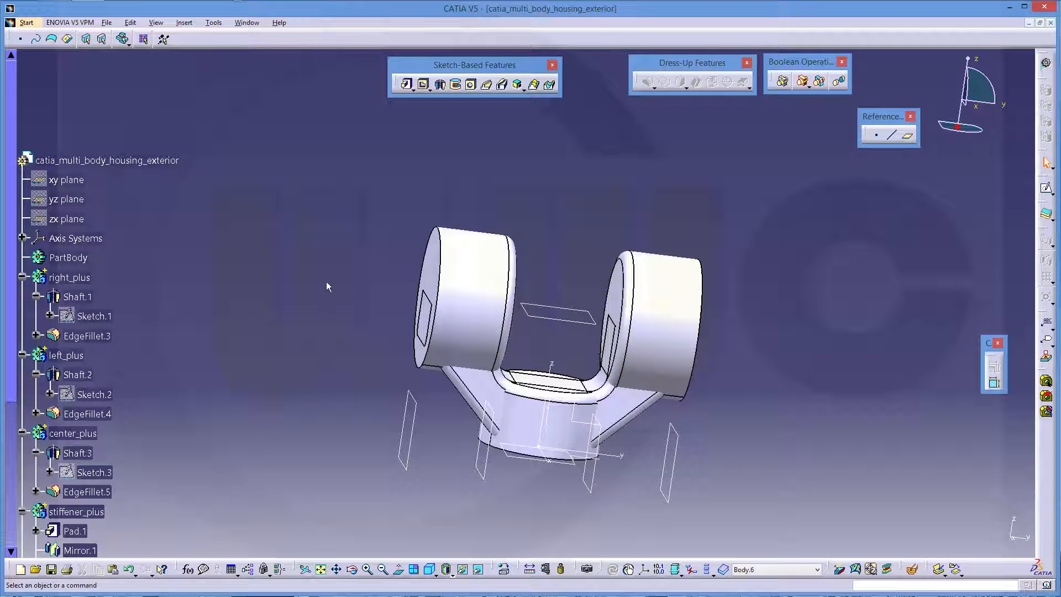
Step: Rename the newly inserted body as housing_plus
scroll(268, 320, down, 10)
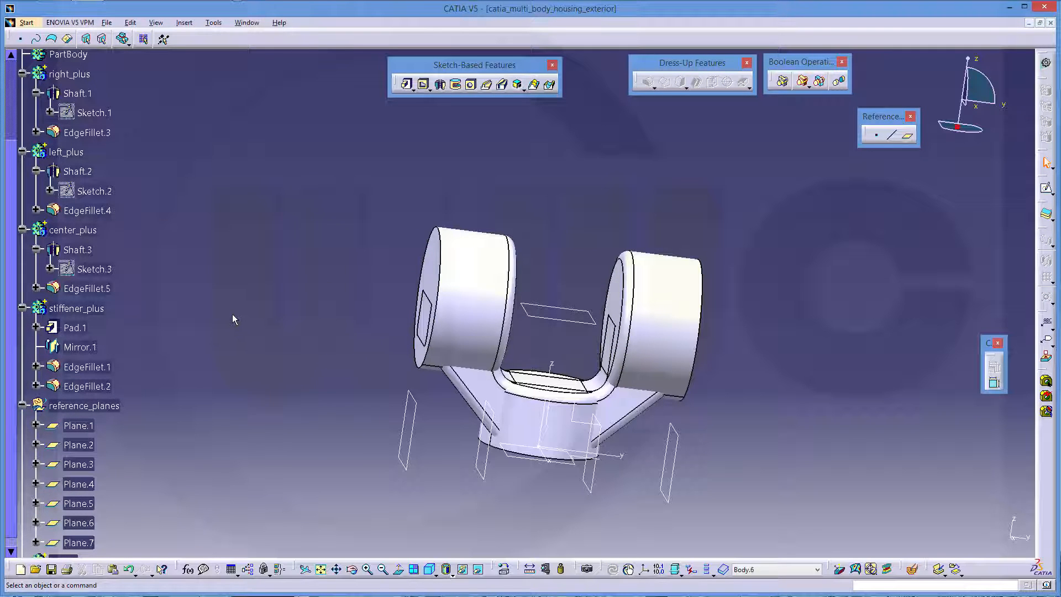
scroll(232, 320, down, 5)
right_click(75, 460)
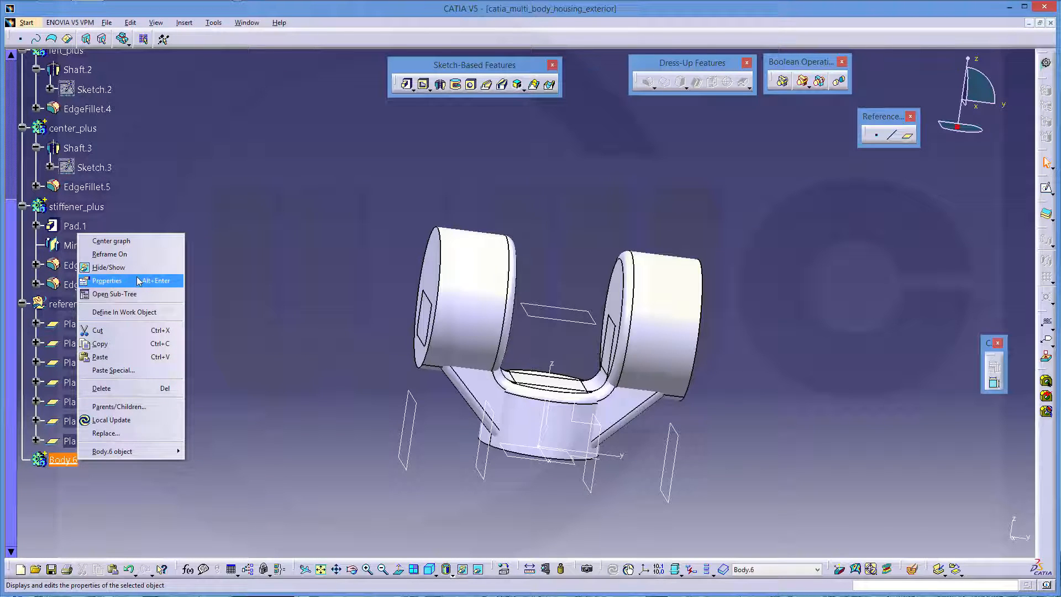
click(107, 281)
text(ho)
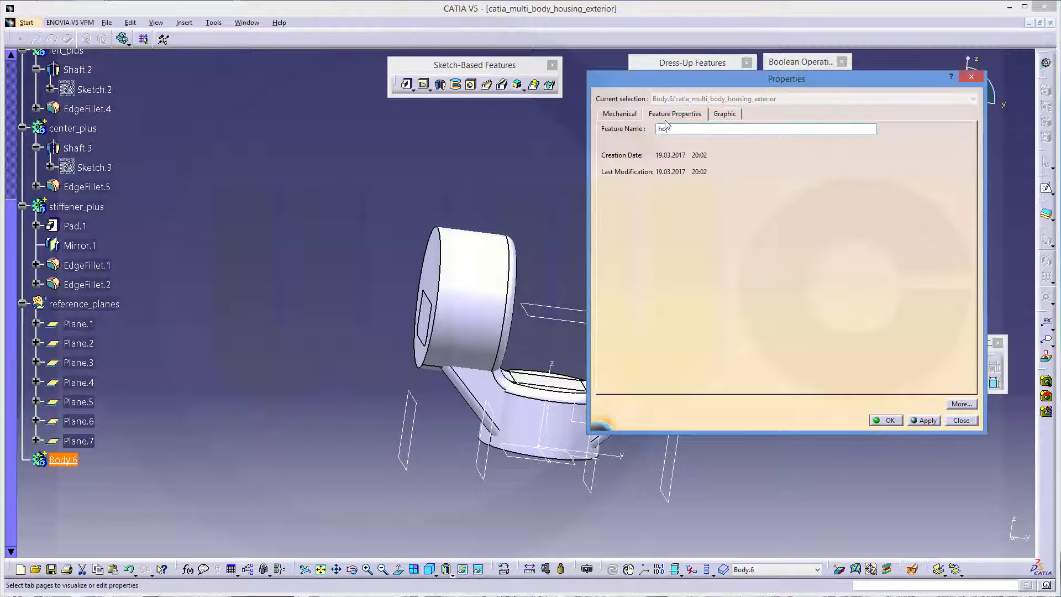
text(using_plus)
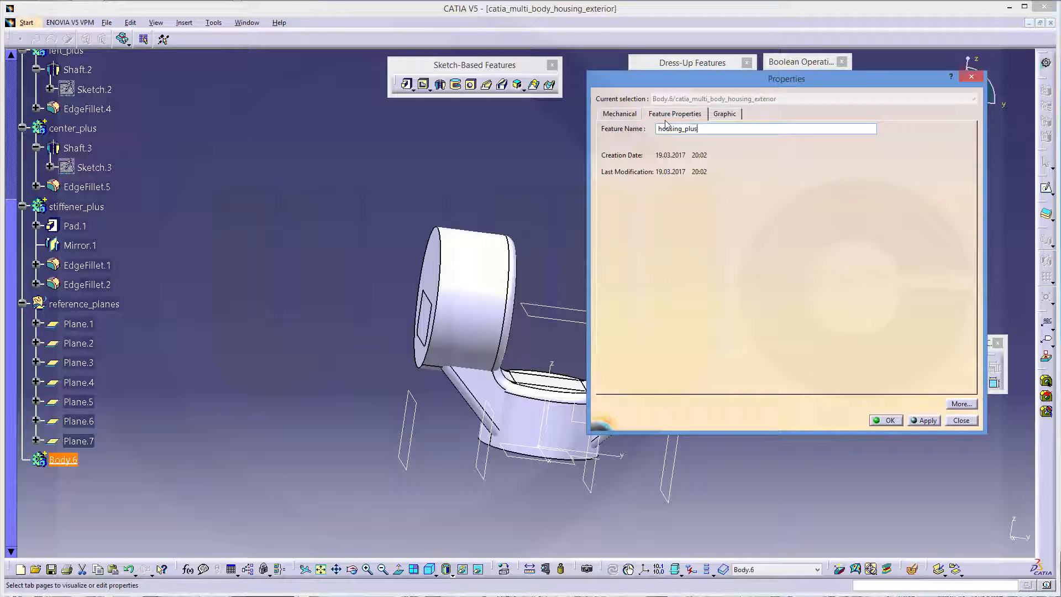
key(Return)
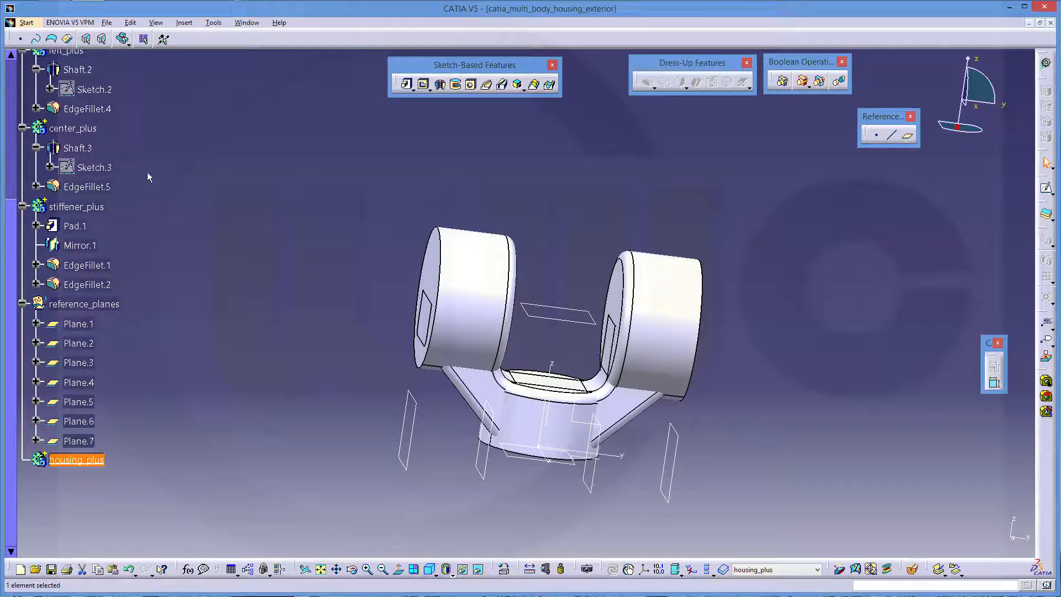
Step: Reorder the part's children so that housing_plus sits directly after PartBody and before right_plus
scroll(156, 174, up, 3)
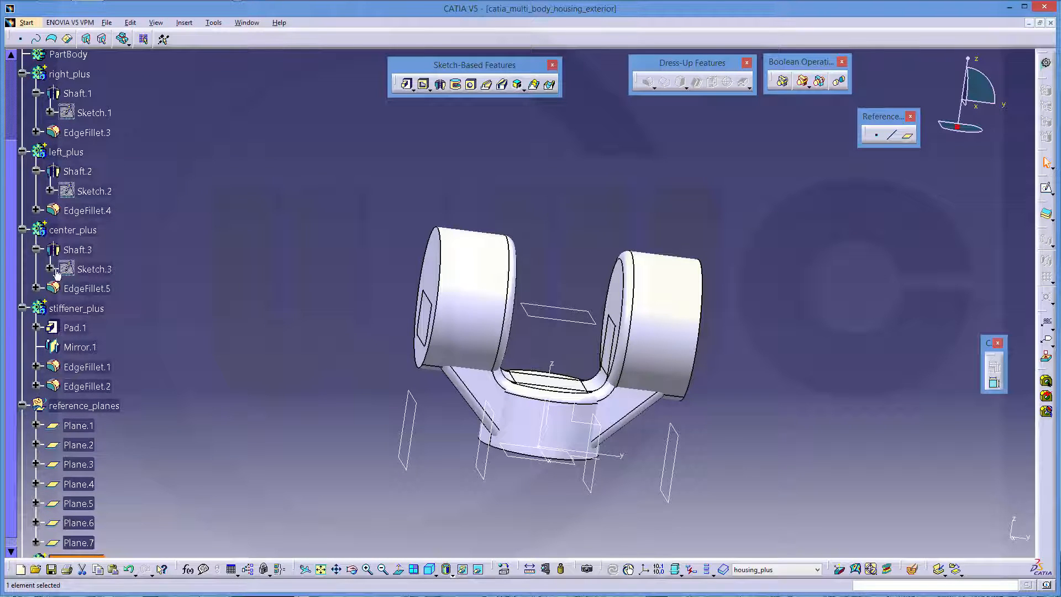
scroll(110, 304, up, 3)
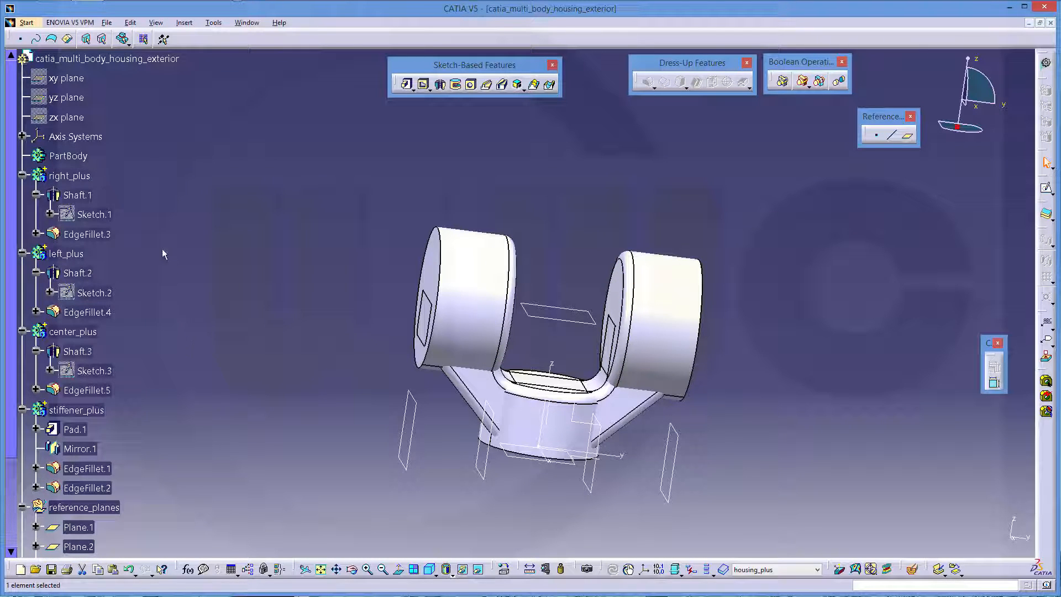
scroll(146, 136, up, 2)
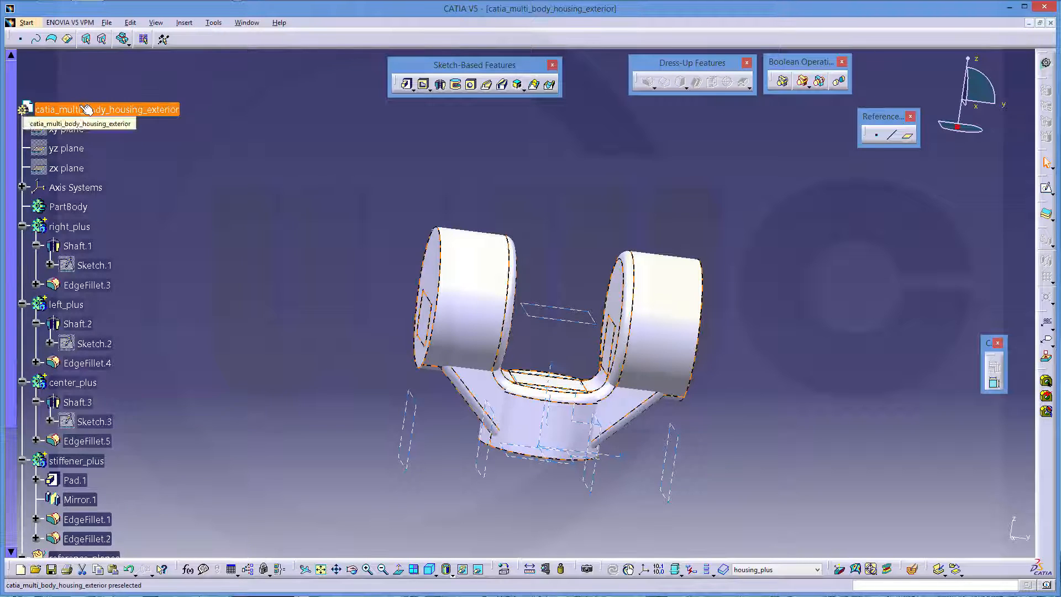
right_click(81, 109)
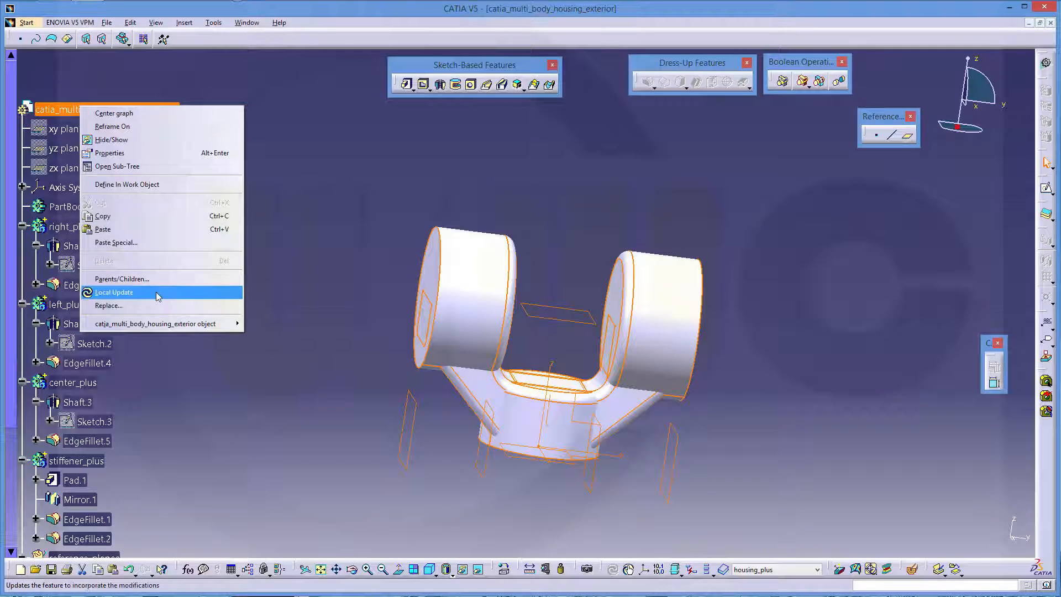
mouse_move(183, 325)
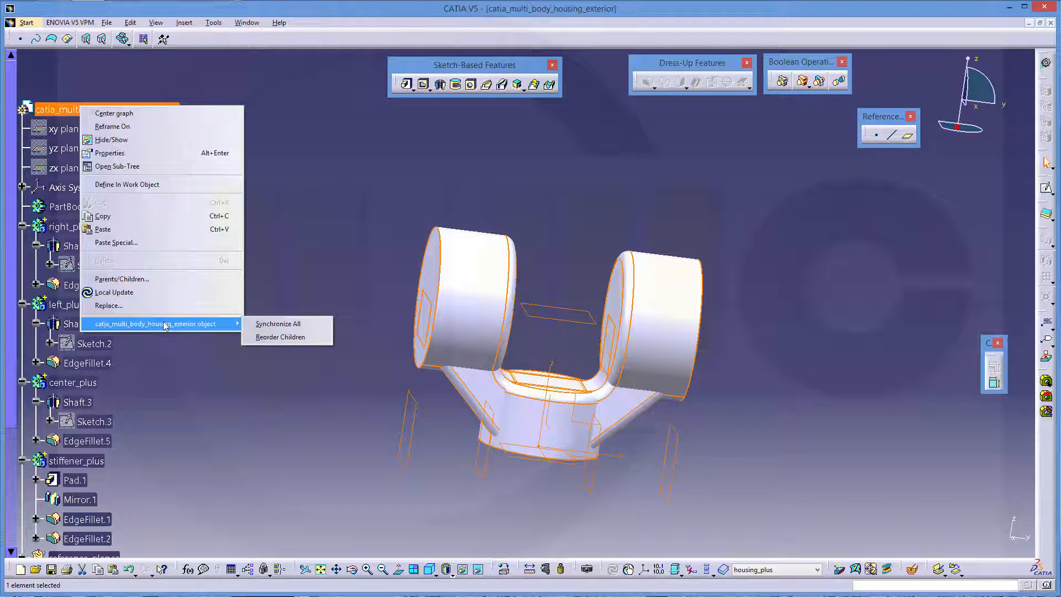
click(276, 338)
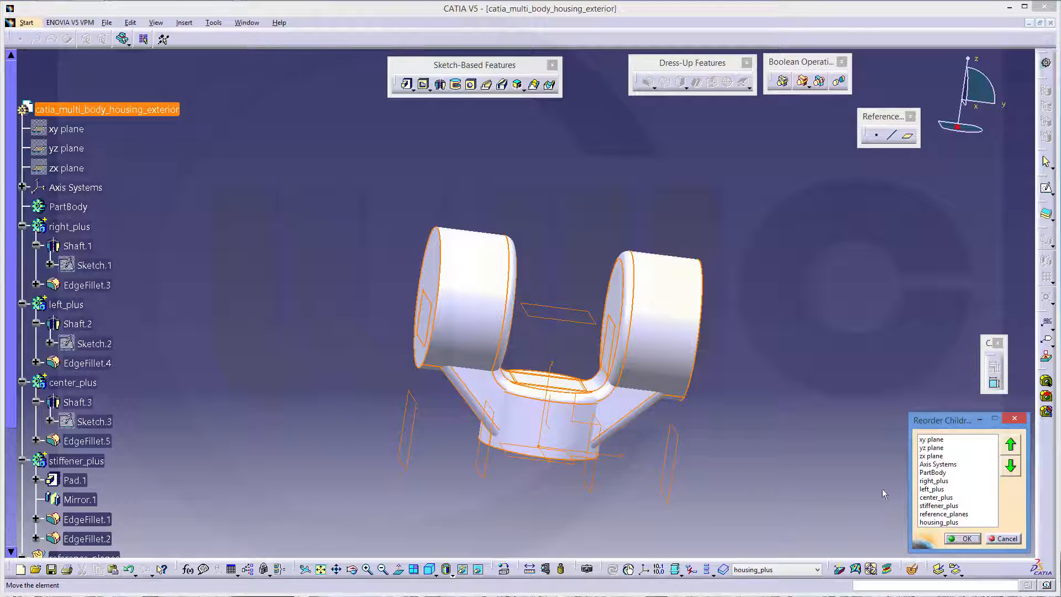
click(955, 522)
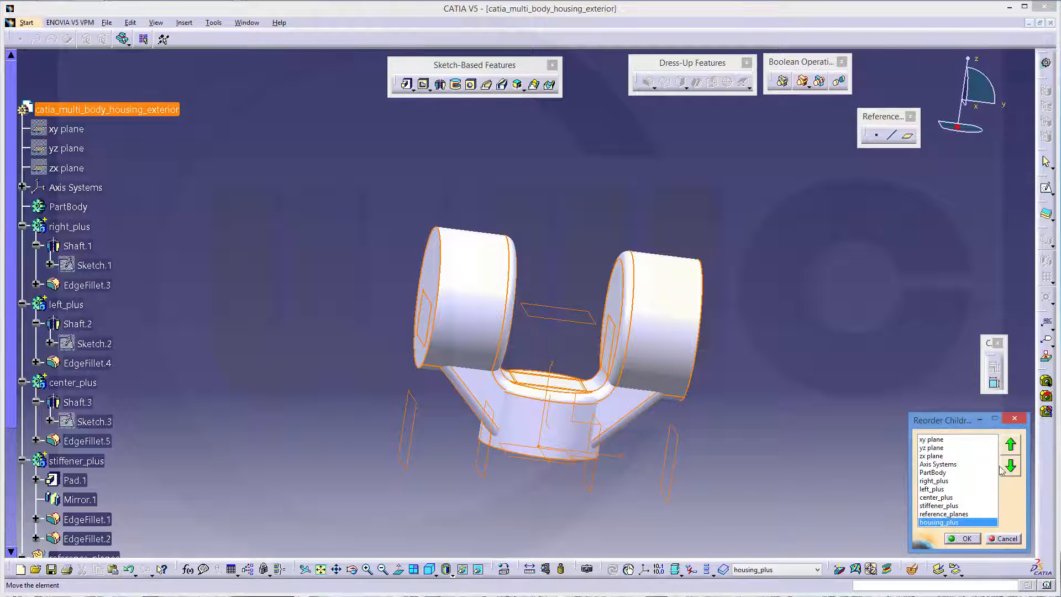
click(1011, 445)
click(1011, 445)
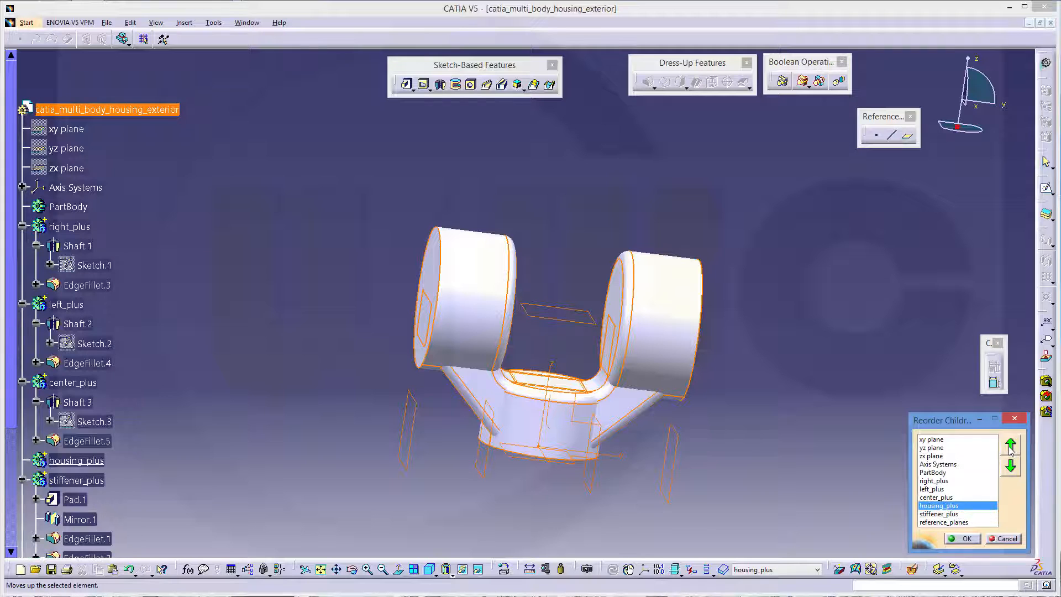
click(1010, 446)
click(1011, 445)
click(1011, 446)
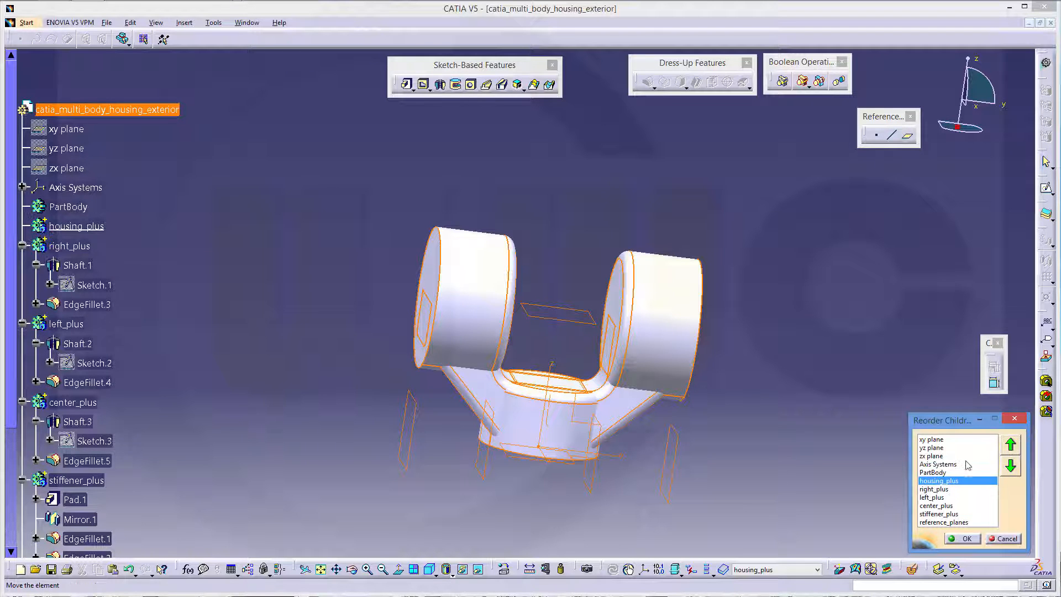
click(964, 539)
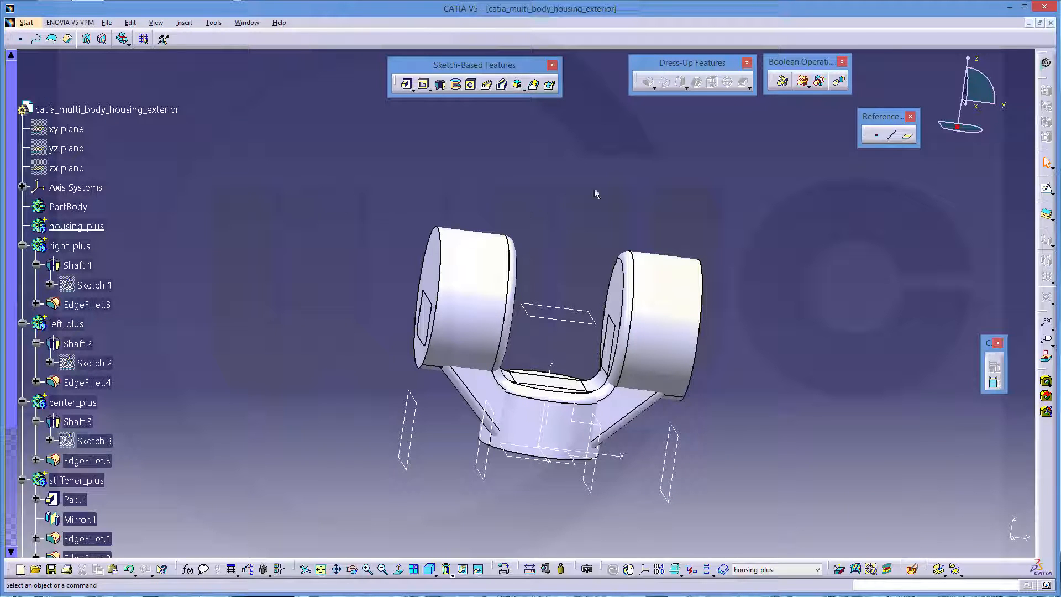
Step: Add the right_plus, left_plus, center_plus and stiffener_plus bodies to the housing_plus body in one Boolean Add operation
click(802, 83)
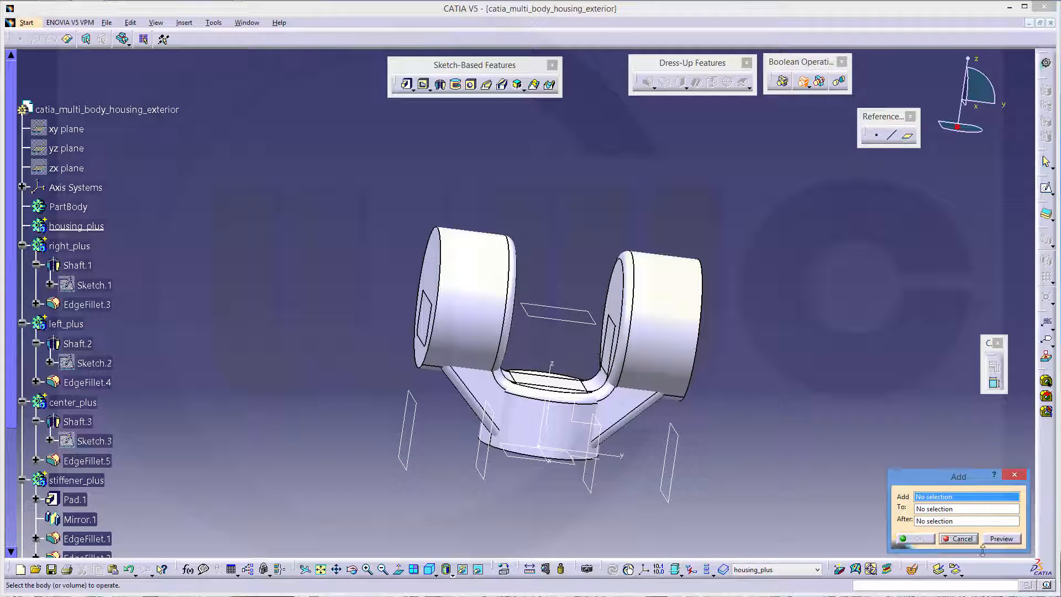
click(960, 538)
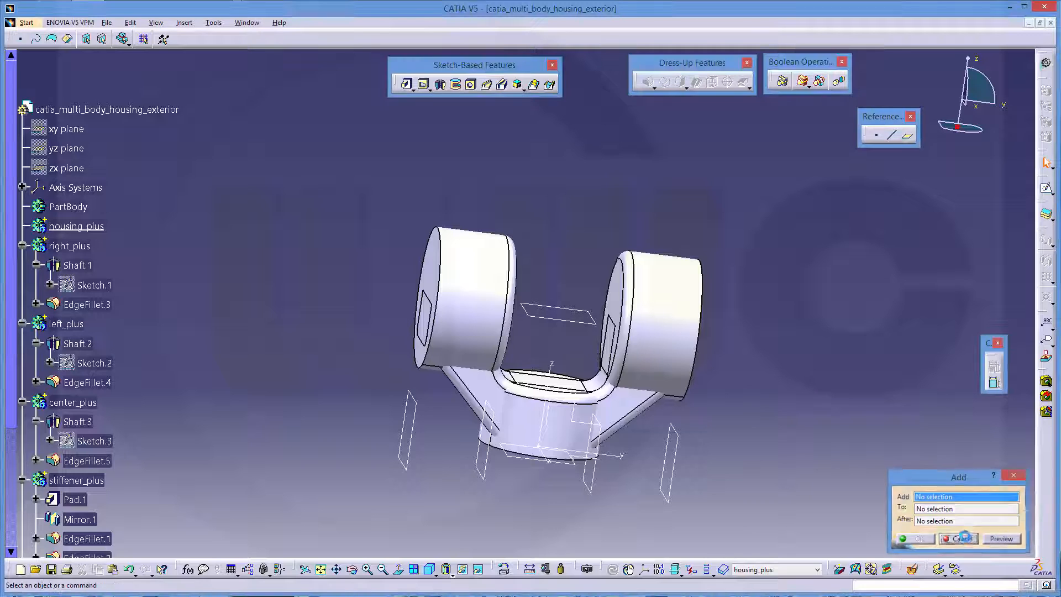
click(69, 245)
ctrl+click(67, 324)
ctrl+click(81, 402)
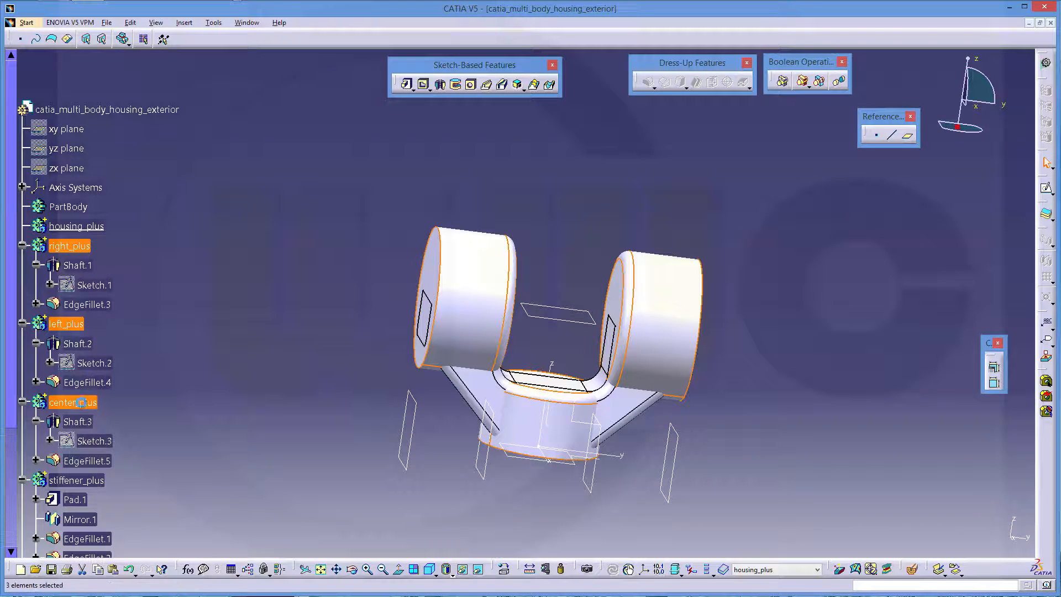
ctrl+click(92, 478)
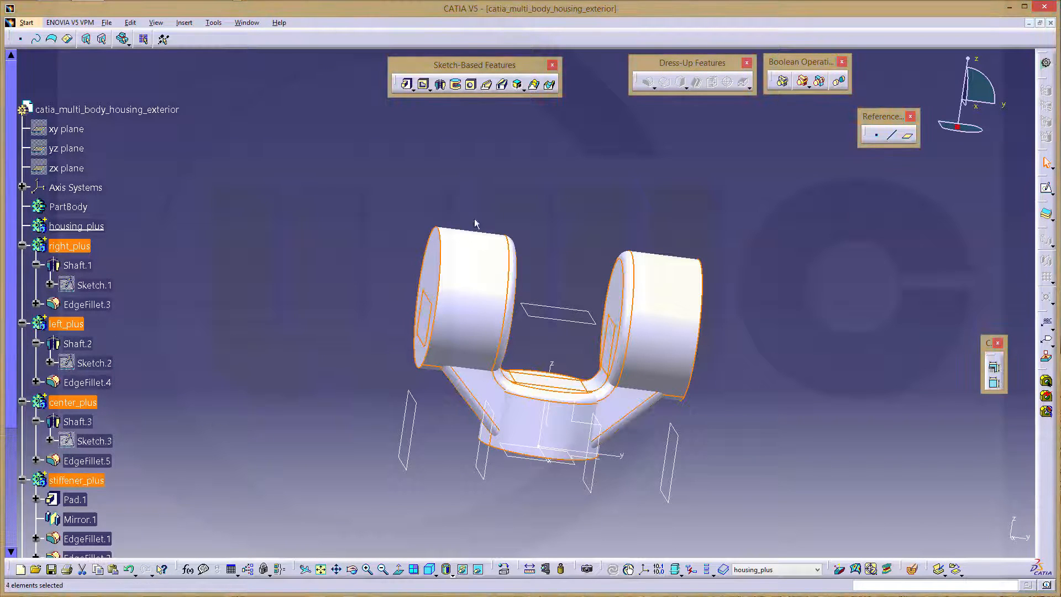
click(801, 83)
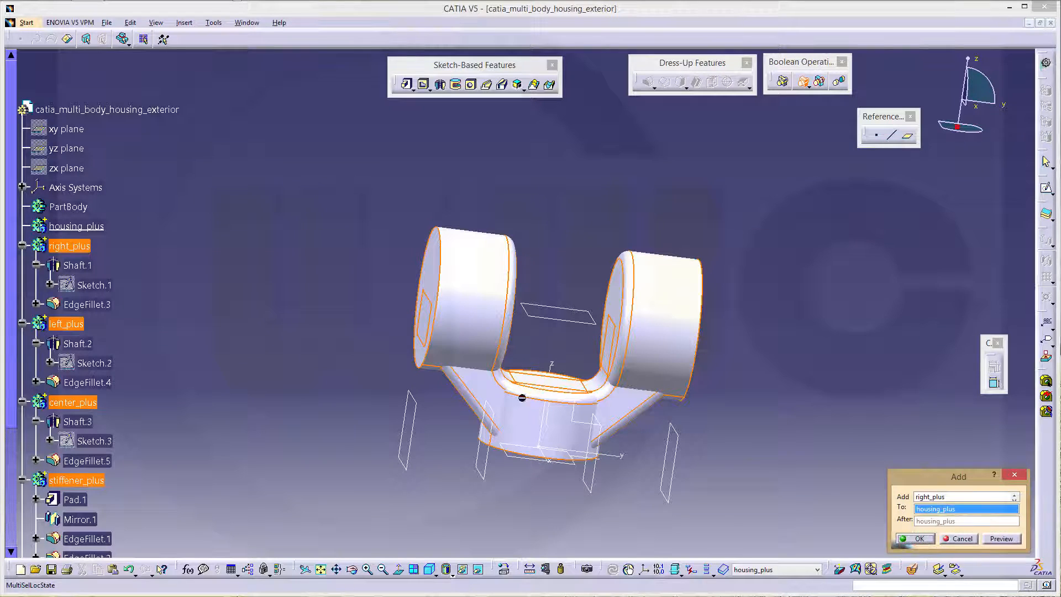
click(81, 231)
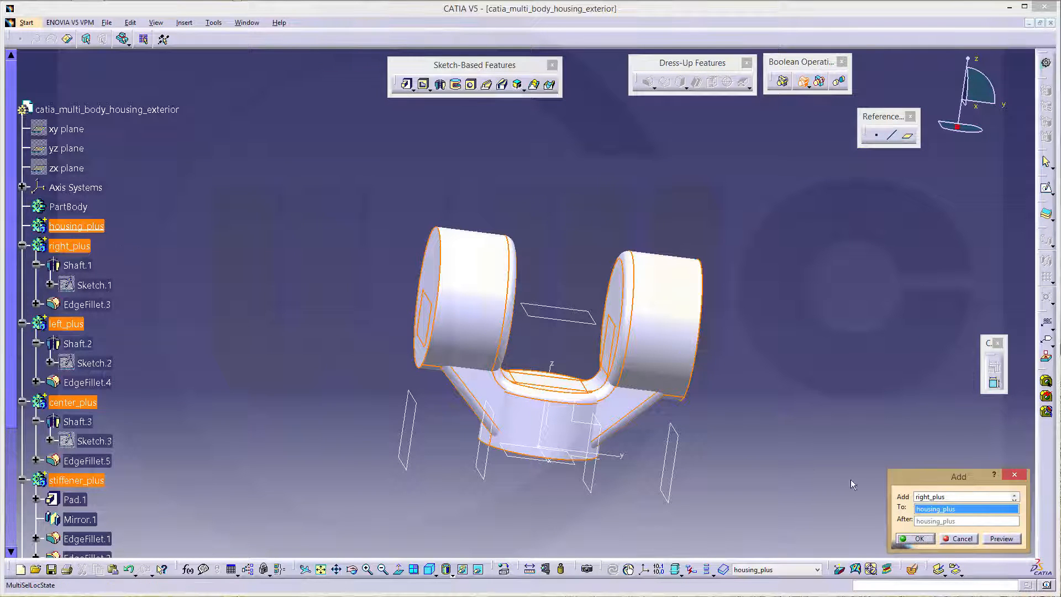
click(919, 539)
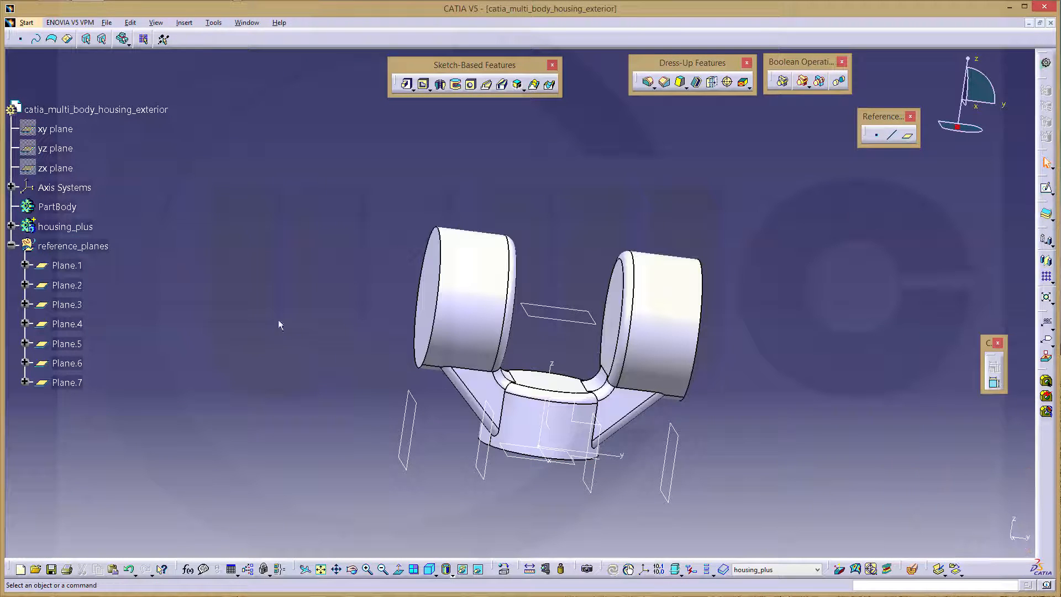
click(11, 226)
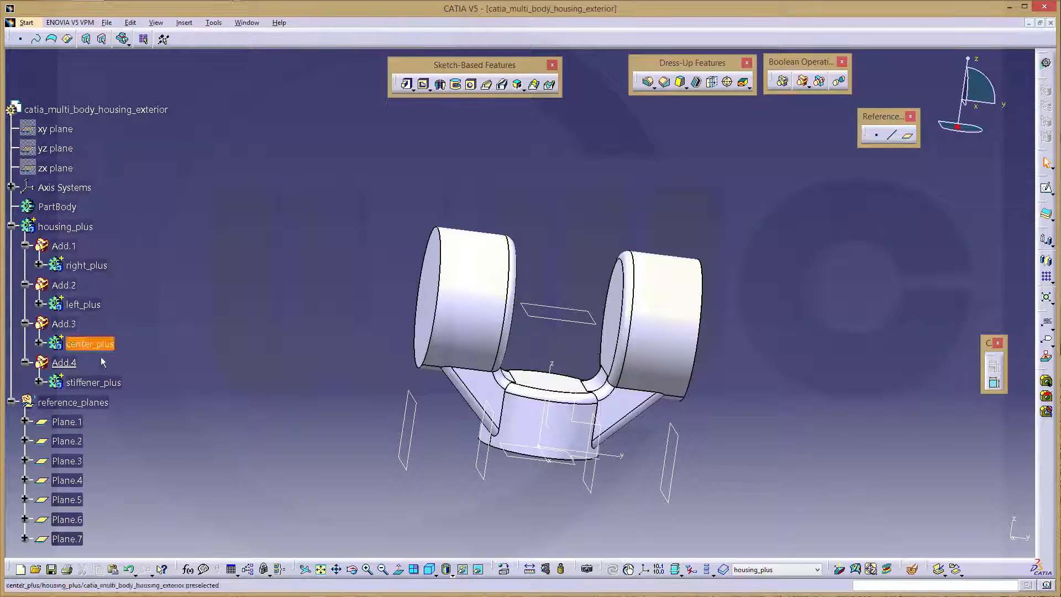
Step: Make center_plus the active body and open a new sketch on the yz plane
middle_drag(363, 163, 456, 185)
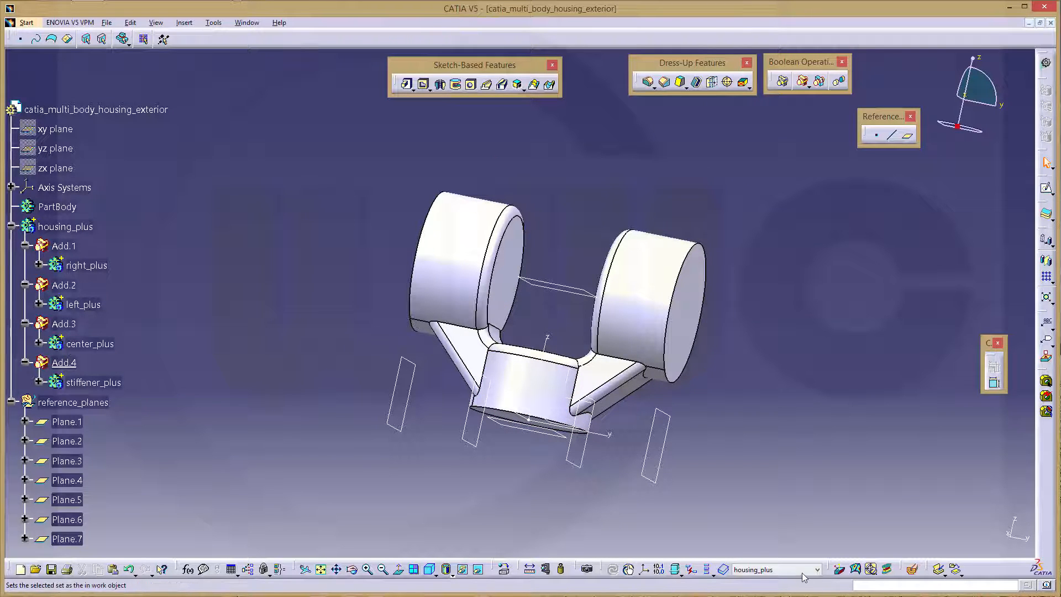
click(815, 569)
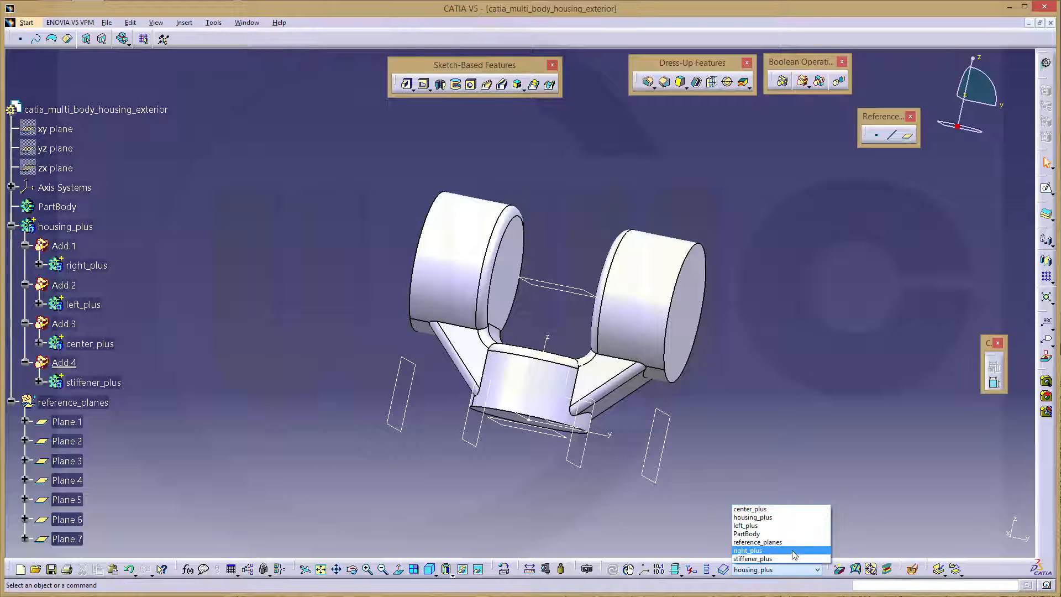
click(766, 509)
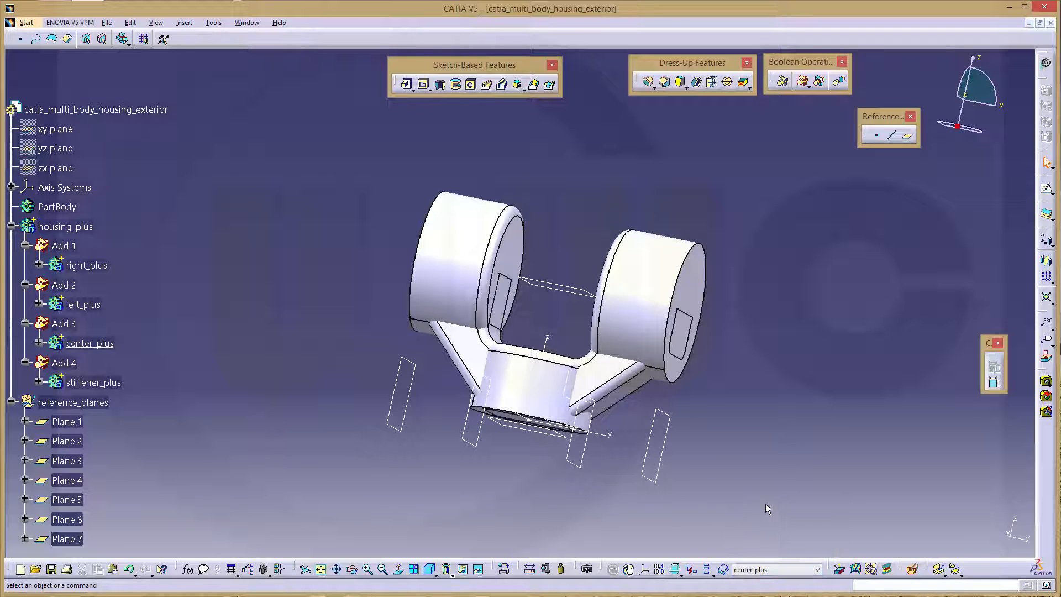
middle_drag(543, 468, 605, 489)
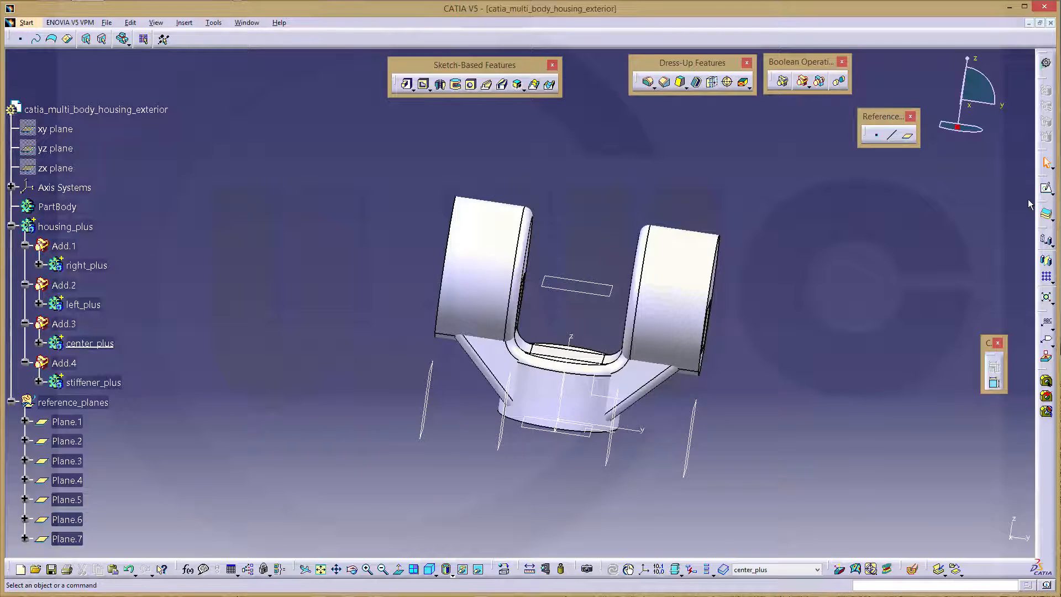
click(1046, 188)
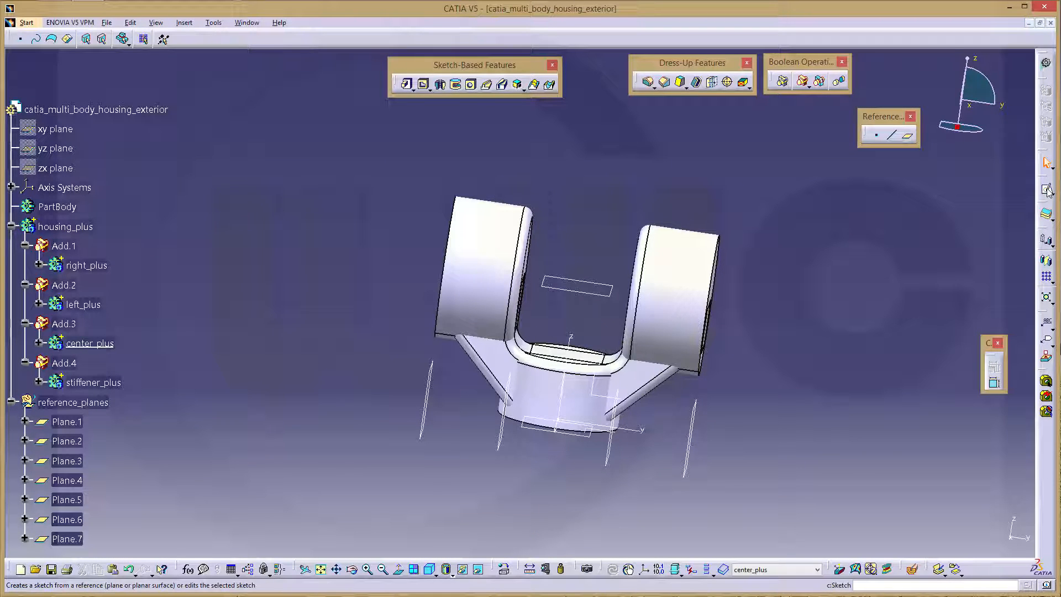
click(595, 397)
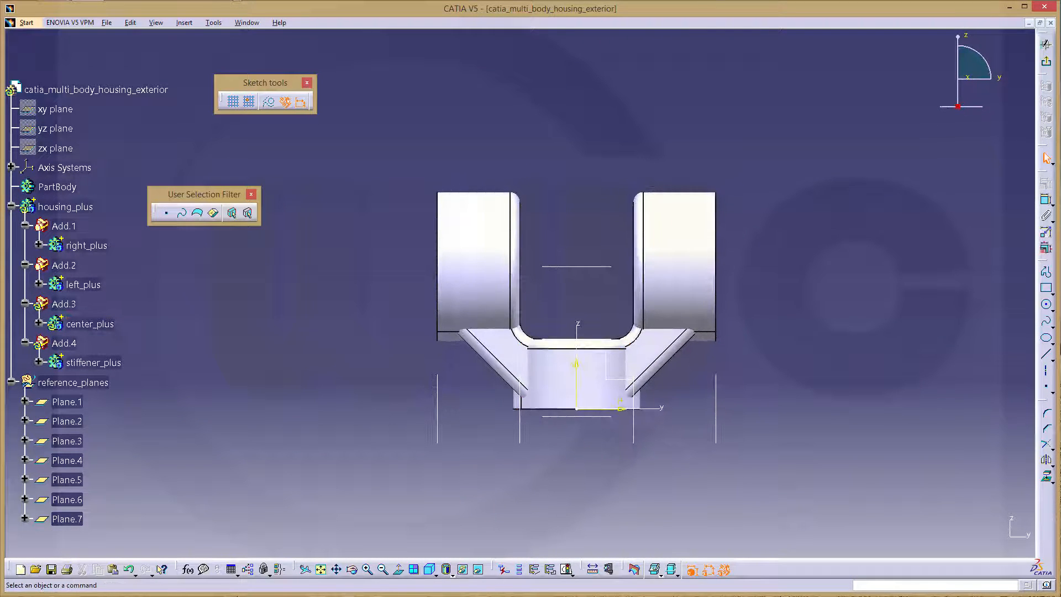
Step: Cut the part by the sketch plane and hide the sketch's absolute H and V axes
click(635, 570)
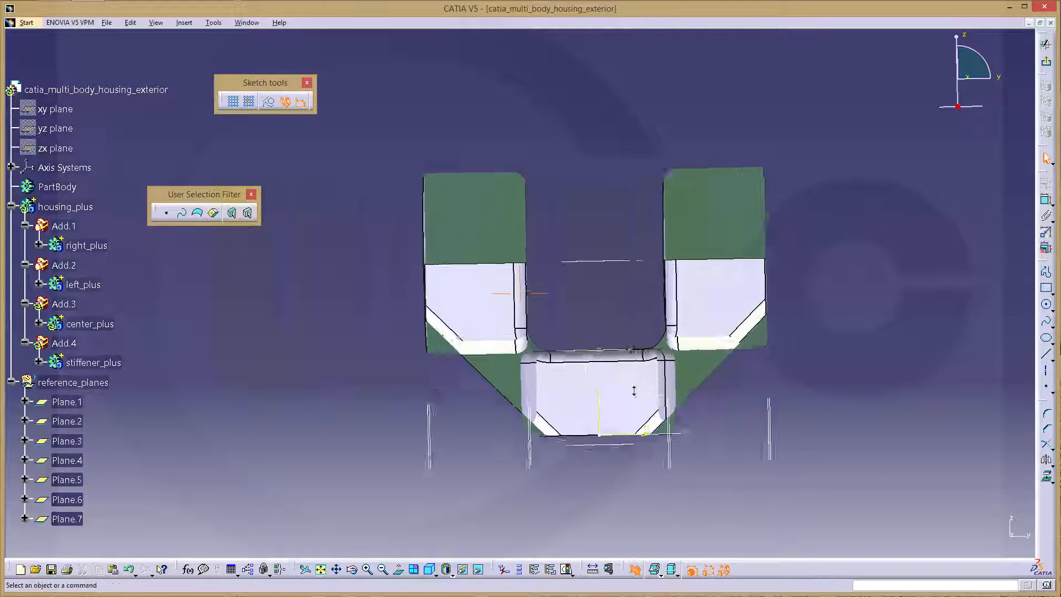
ctrl+middle_drag(633, 391, 627, 367)
middle_drag(590, 300, 528, 165)
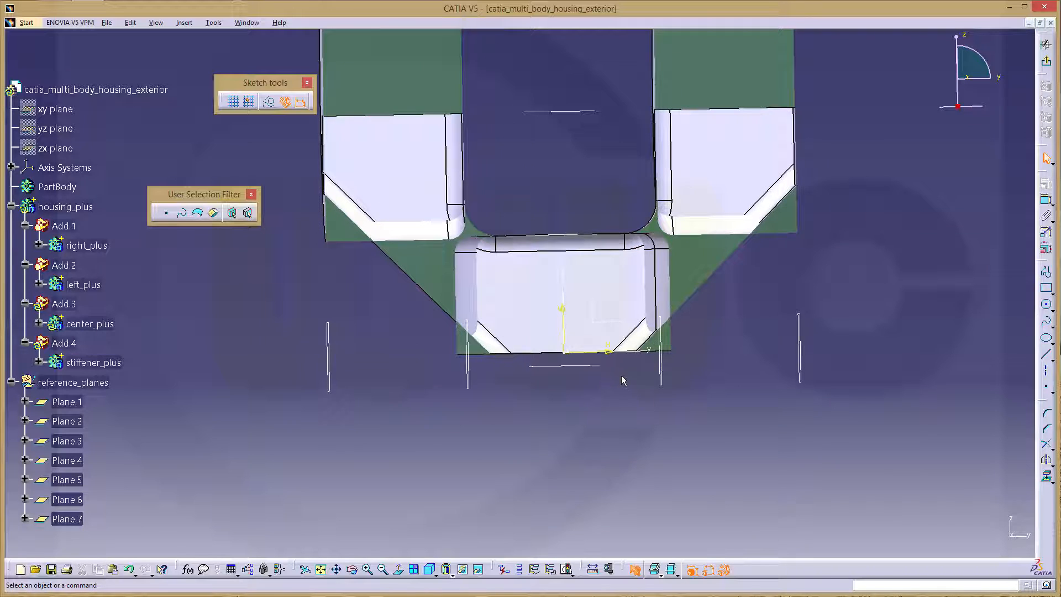
mouse_move(622, 376)
mouse_down()
mouse_move(593, 358)
mouse_move(551, 299)
mouse_up()
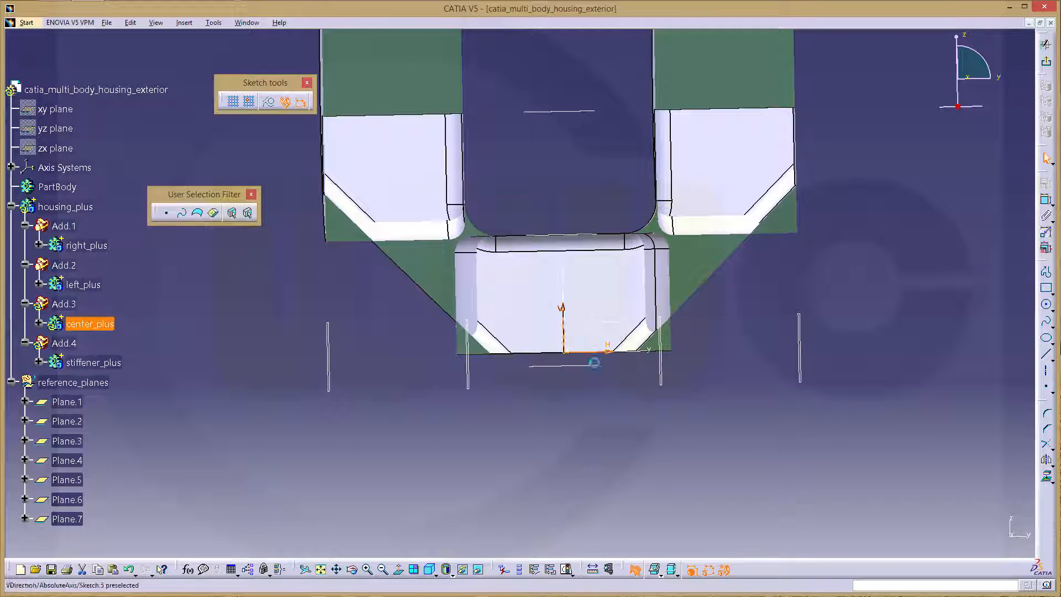
click(463, 570)
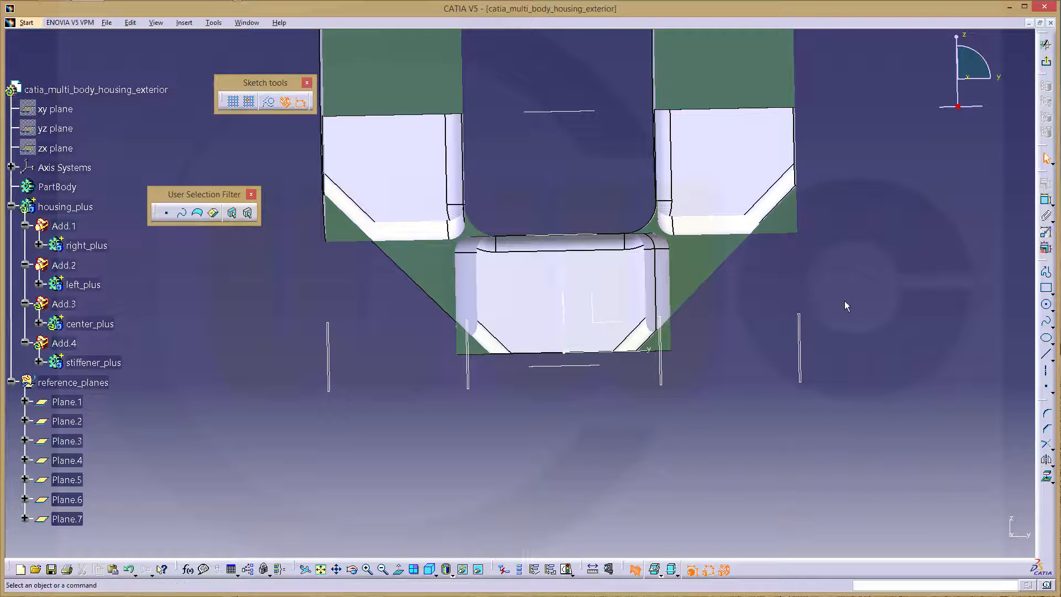
Step: Sketch a rectangle about 44 mm tall just beside the vertical z axis, crossing the base of the center cylinder
click(1047, 290)
click(580, 286)
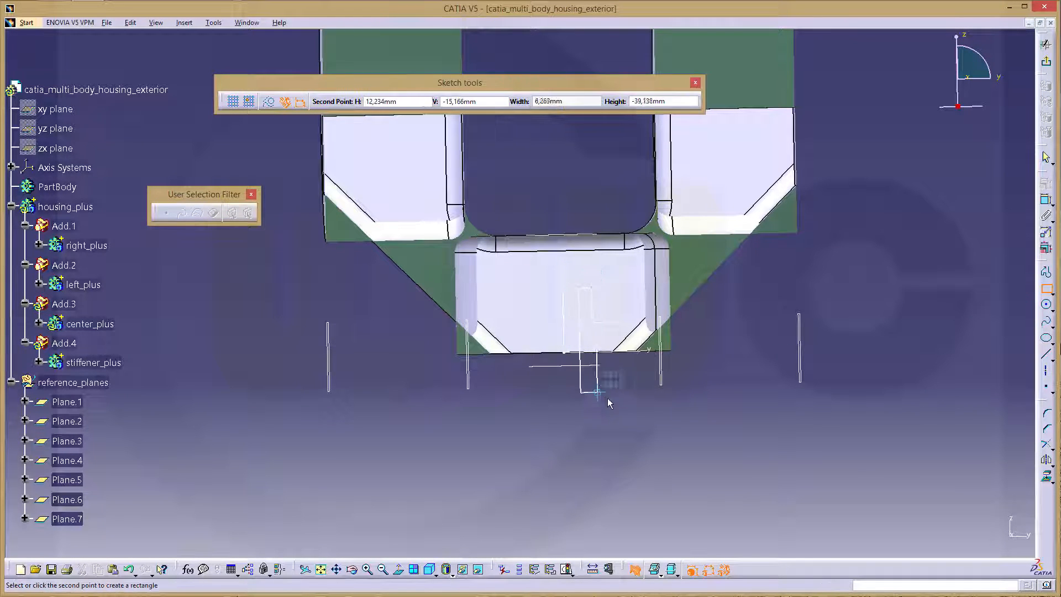
click(632, 407)
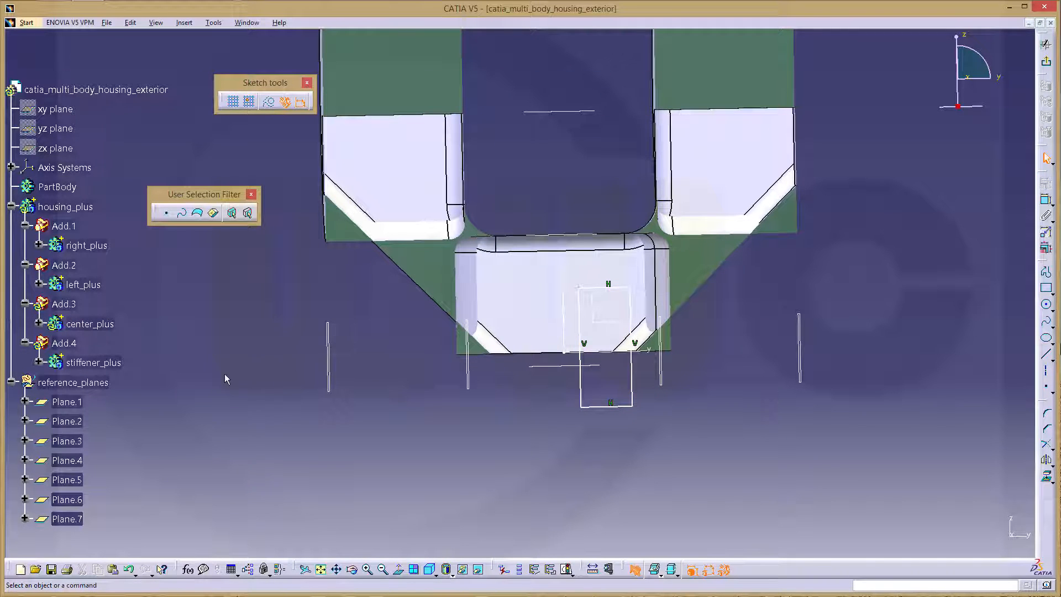
Step: Delete all four parallelism constraints of the rectangle from the new sketch in center_plus
click(39, 324)
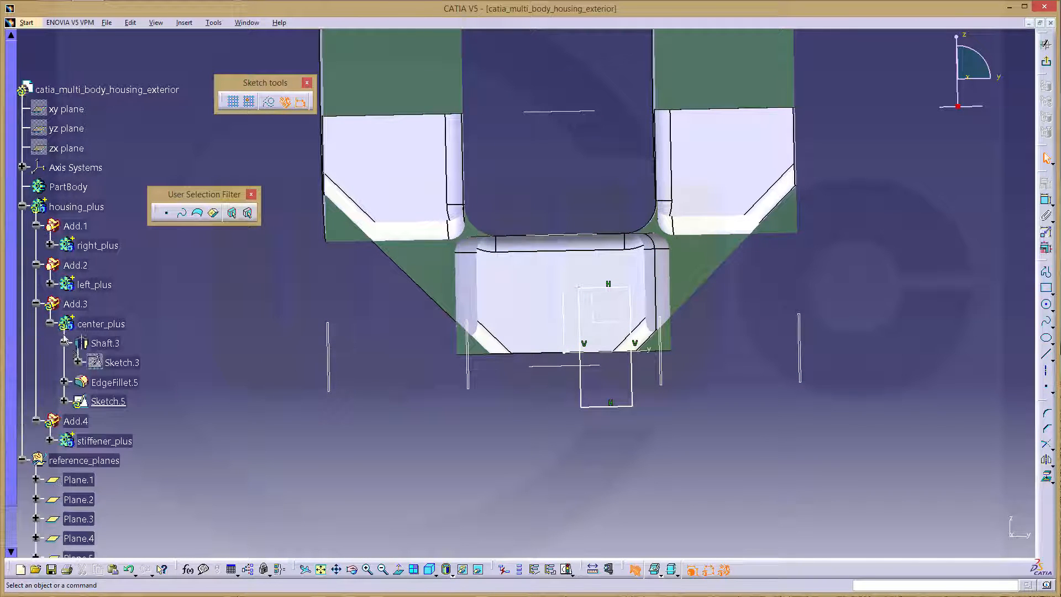
click(64, 401)
click(78, 461)
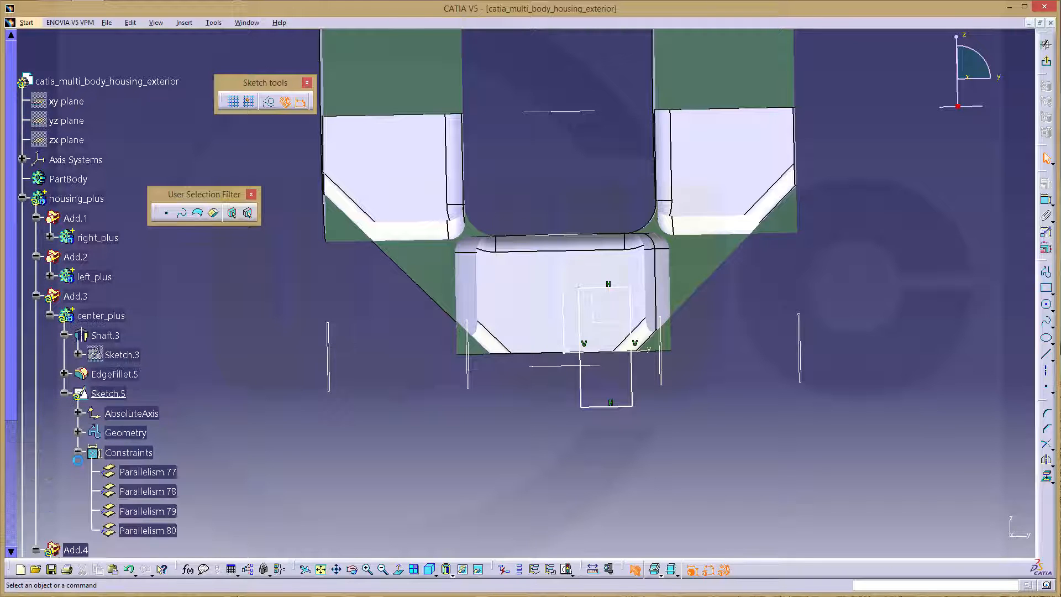
click(156, 476)
shift+click(162, 532)
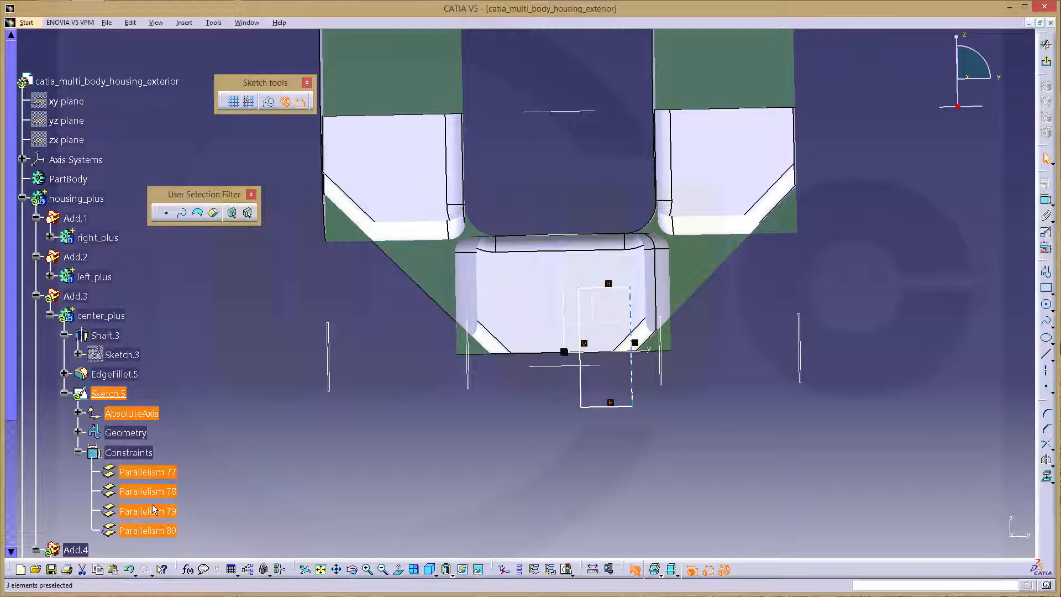
key(Delete)
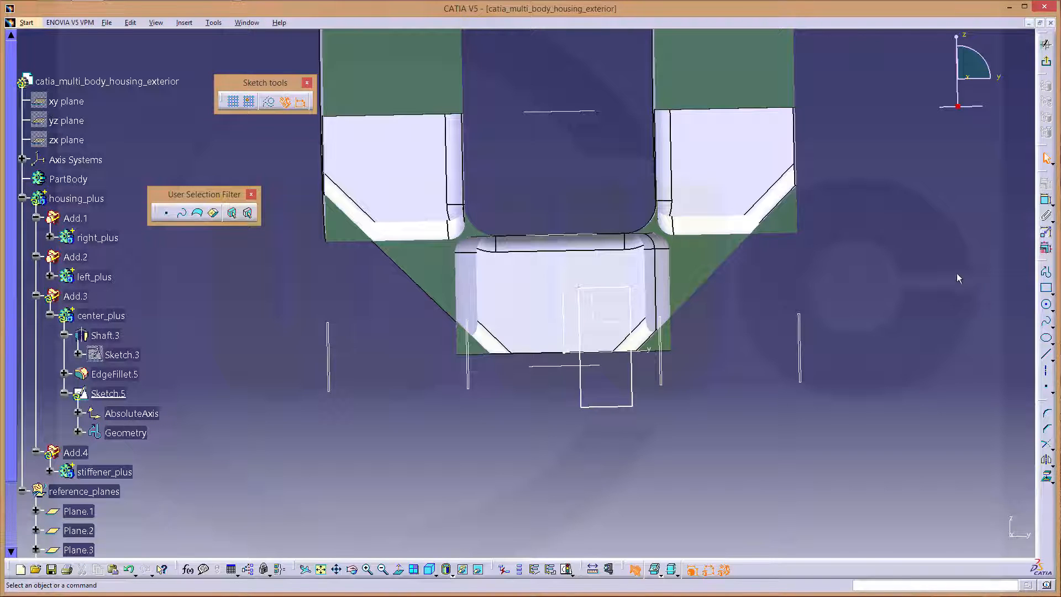
Step: Transform the rectangle's vertical line nearest the z axis into the sketch's rotation axis
click(578, 327)
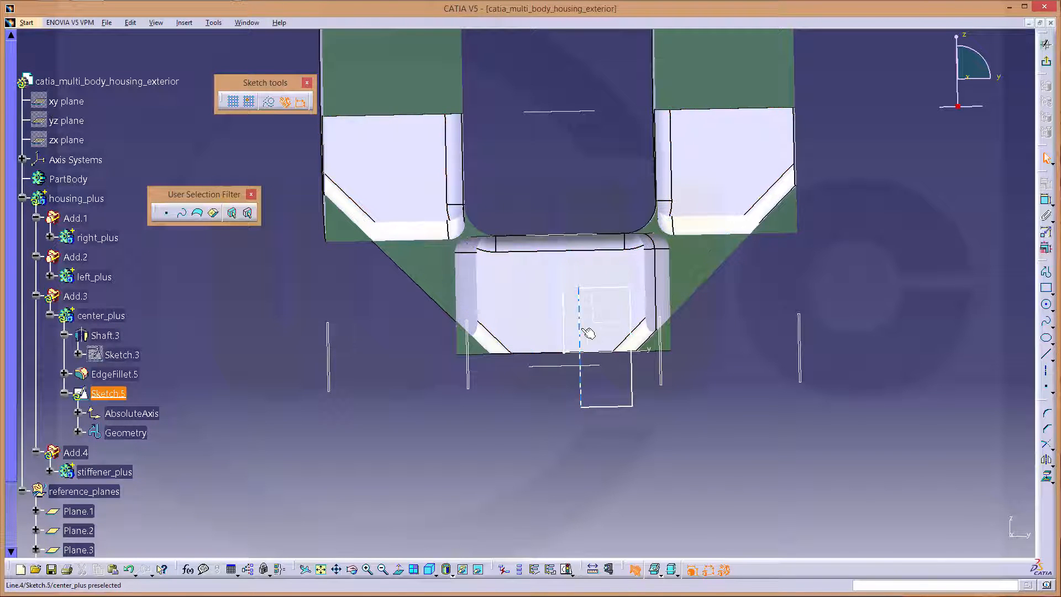
click(1047, 374)
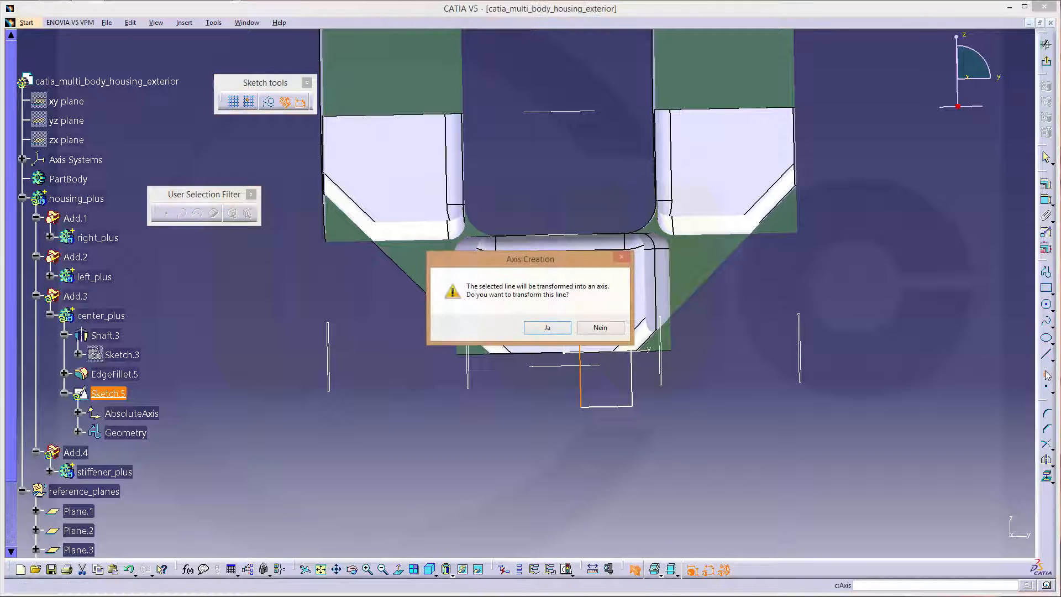
click(539, 329)
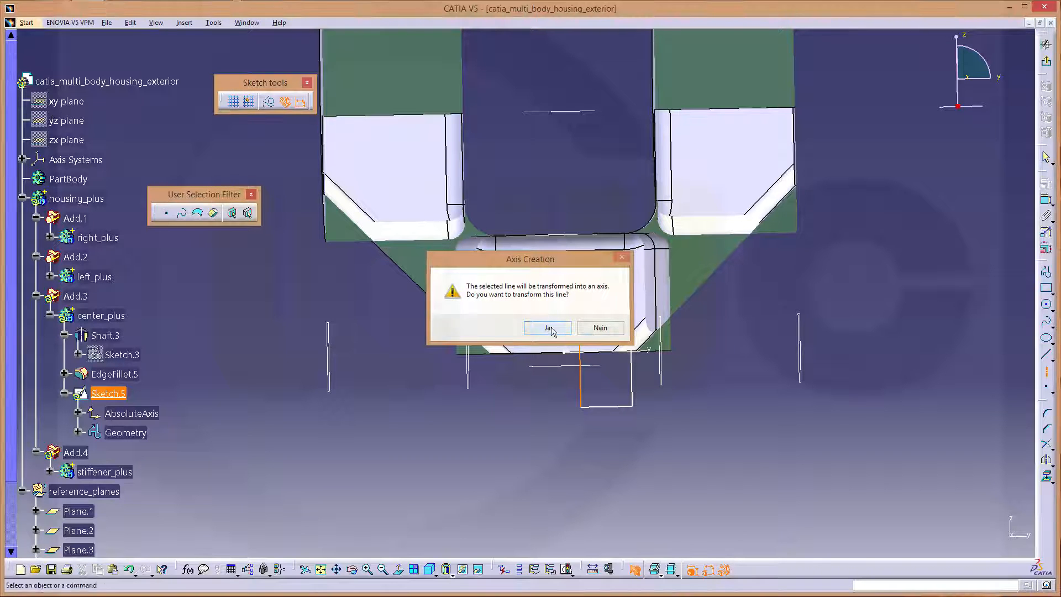
Step: Dimension the opposite vertical side from the rotation axis as a diameter and set it to 56 mm
click(1046, 206)
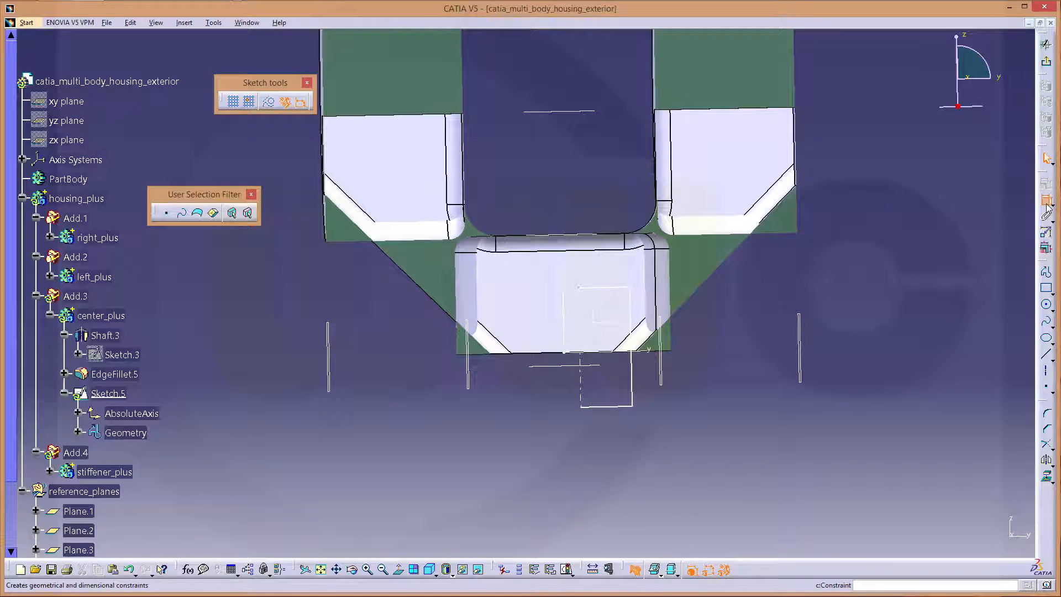
click(581, 393)
click(632, 387)
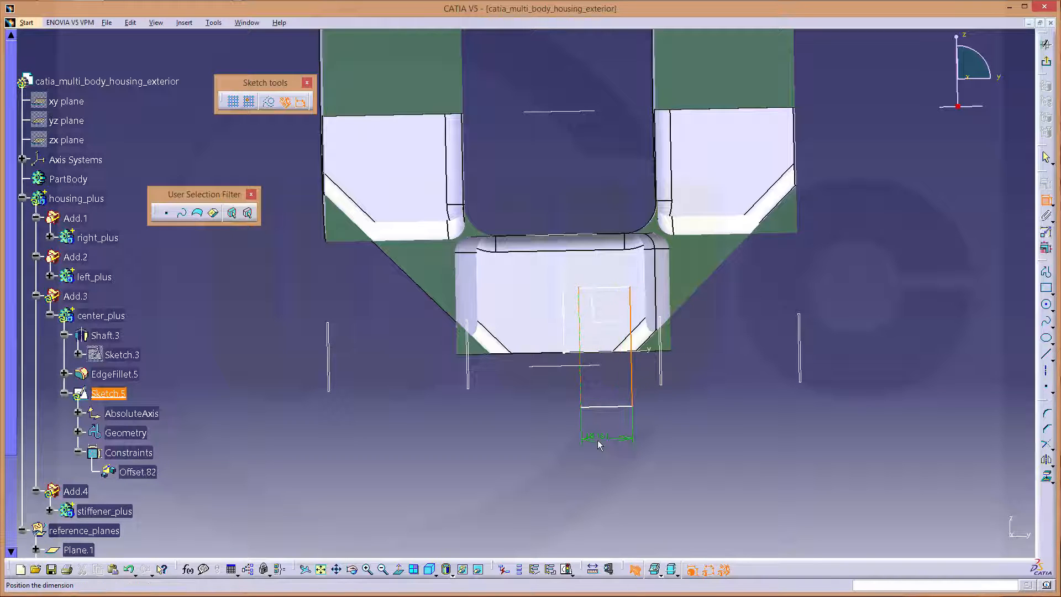
right_click(609, 458)
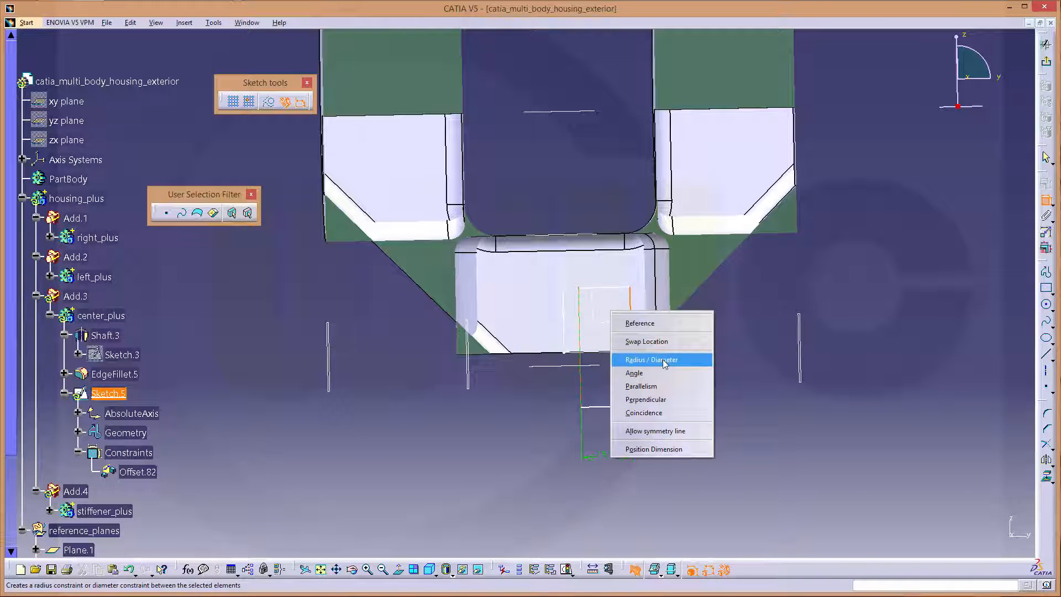
click(652, 360)
click(592, 448)
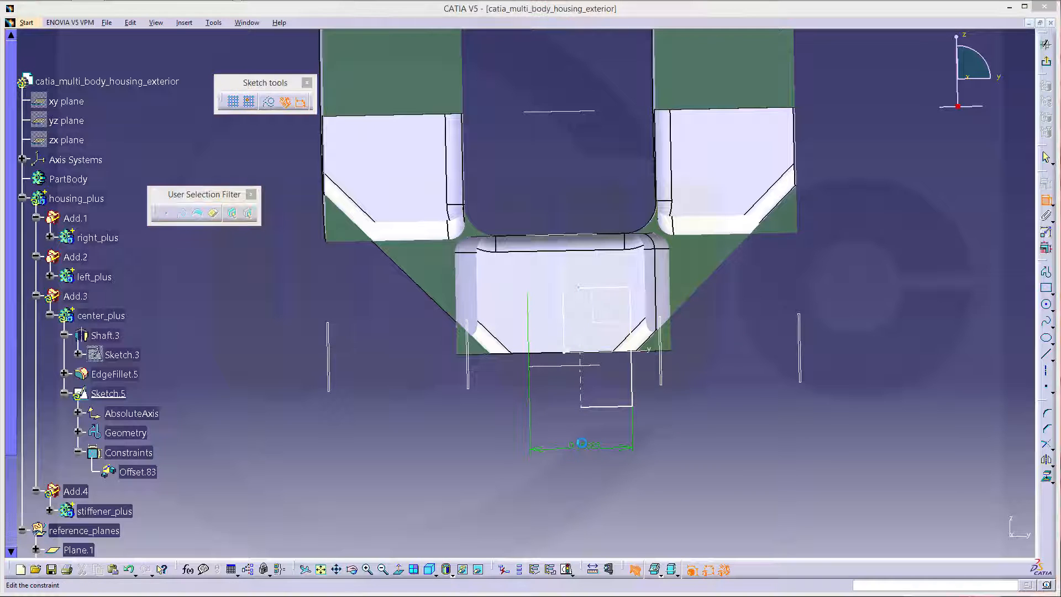
double_click(581, 443)
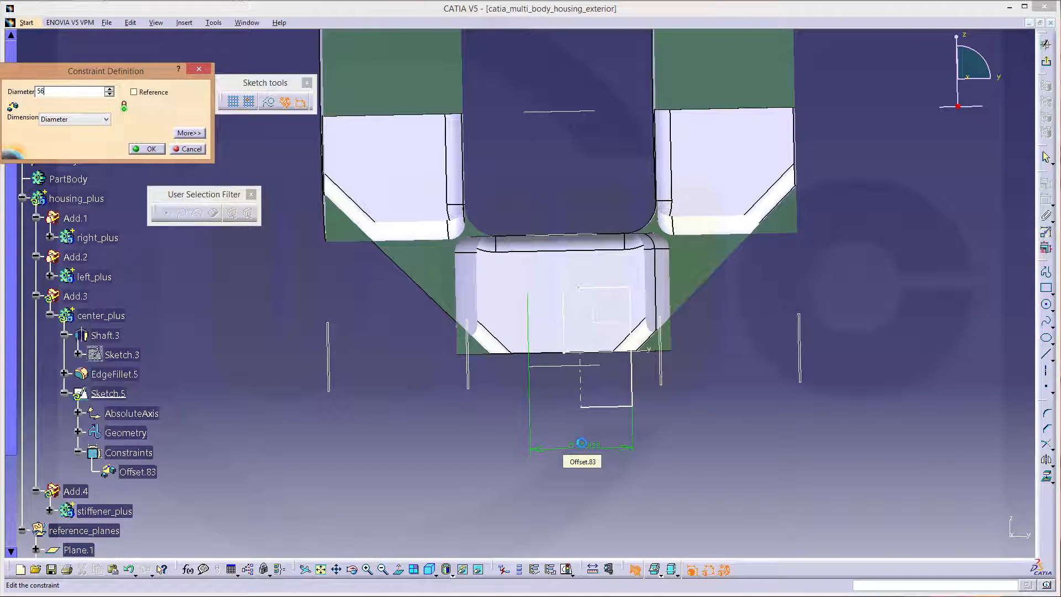
key(Return)
Step: Constrain the sketch's rotation axis to be coincident with the vertical z axis of the axis system
mouse_move(727, 411)
middle_down()
mouse_move(710, 427)
mouse_move(706, 459)
mouse_move(714, 412)
middle_up()
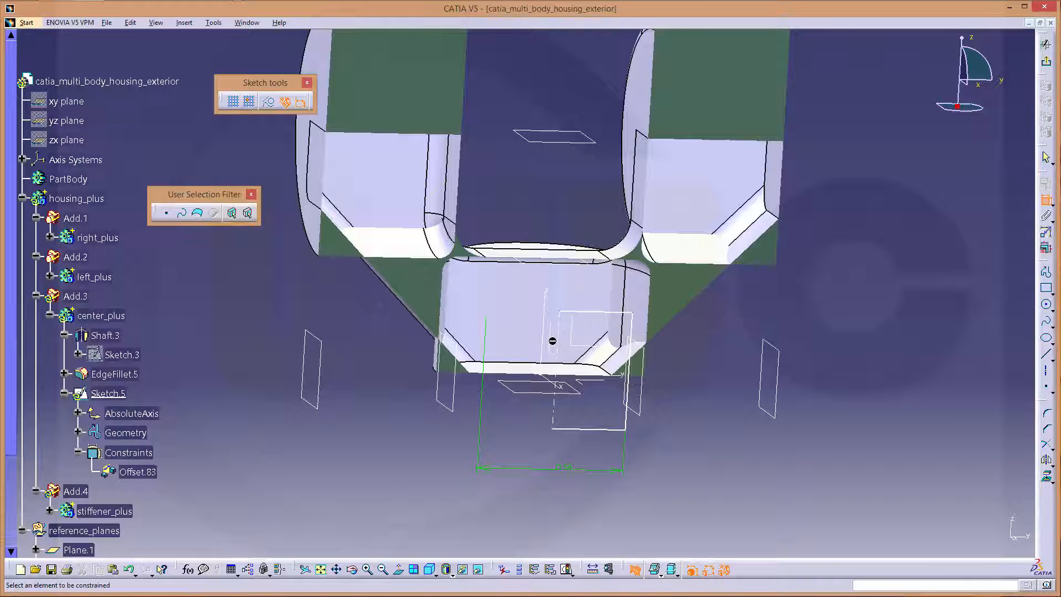
click(561, 342)
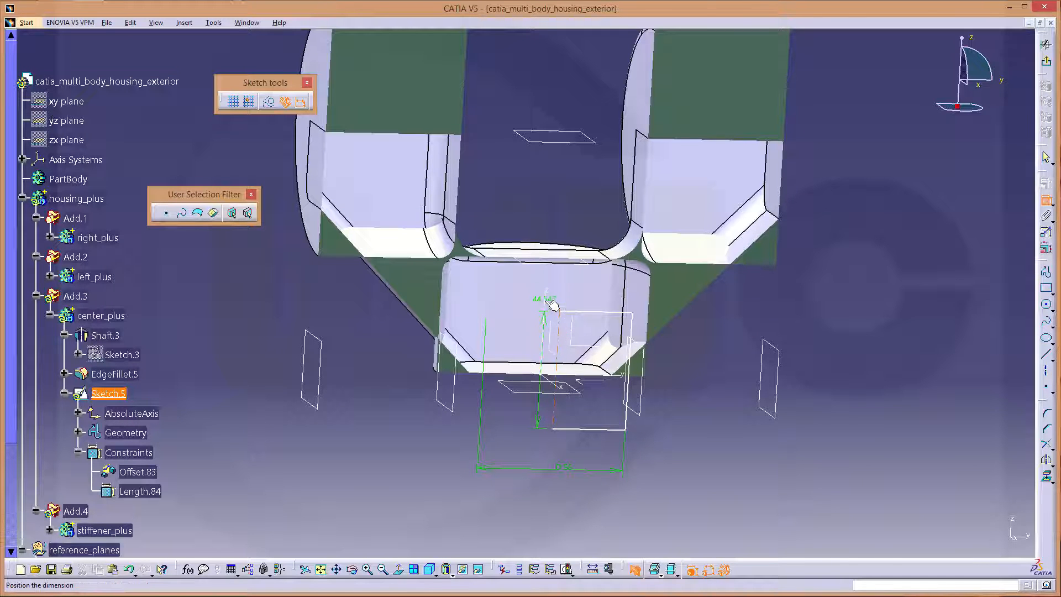
right_click(546, 299)
click(591, 452)
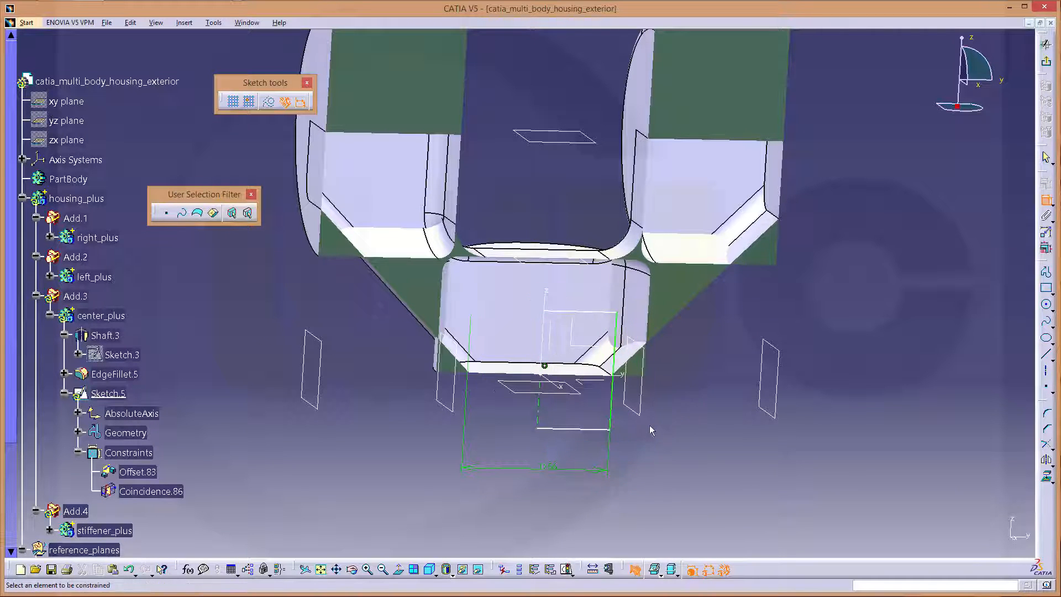
Step: Constrain the rectangle's lower horizontal line to be coincident with the reference plane just below the center body
middle_drag(649, 425, 654, 423)
click(588, 438)
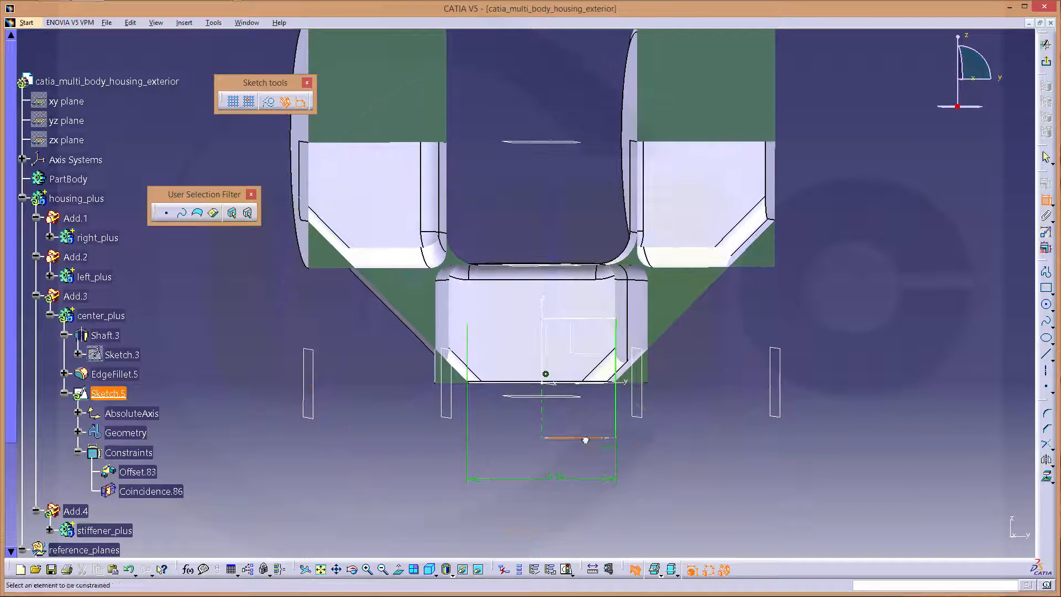
right_click(571, 401)
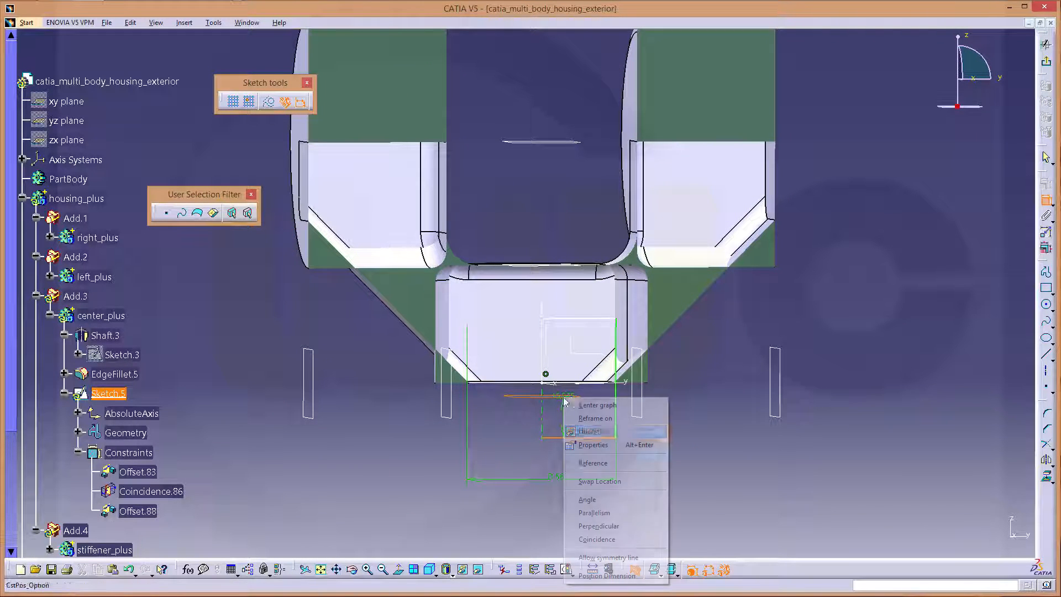
click(587, 543)
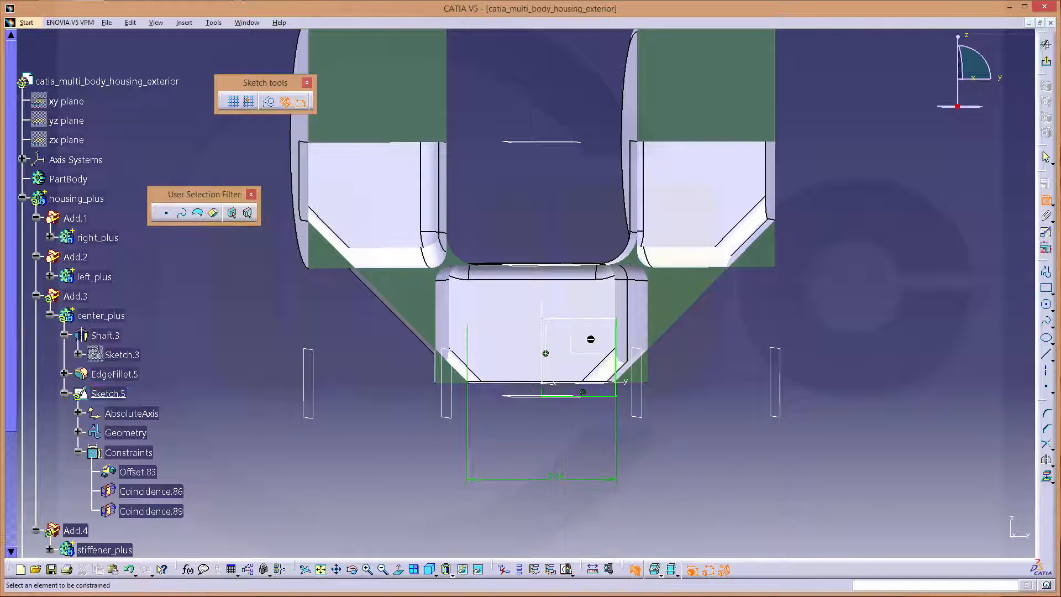
Step: Constrain the rectangle's upper horizontal line to be coincident with the reference plane near the center body's top face
click(575, 319)
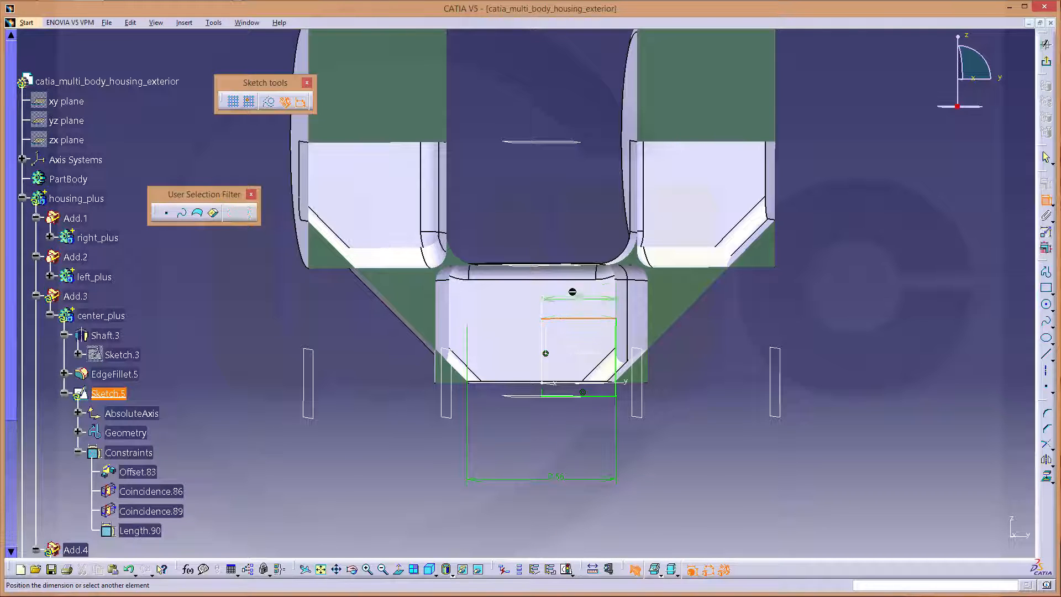
click(562, 268)
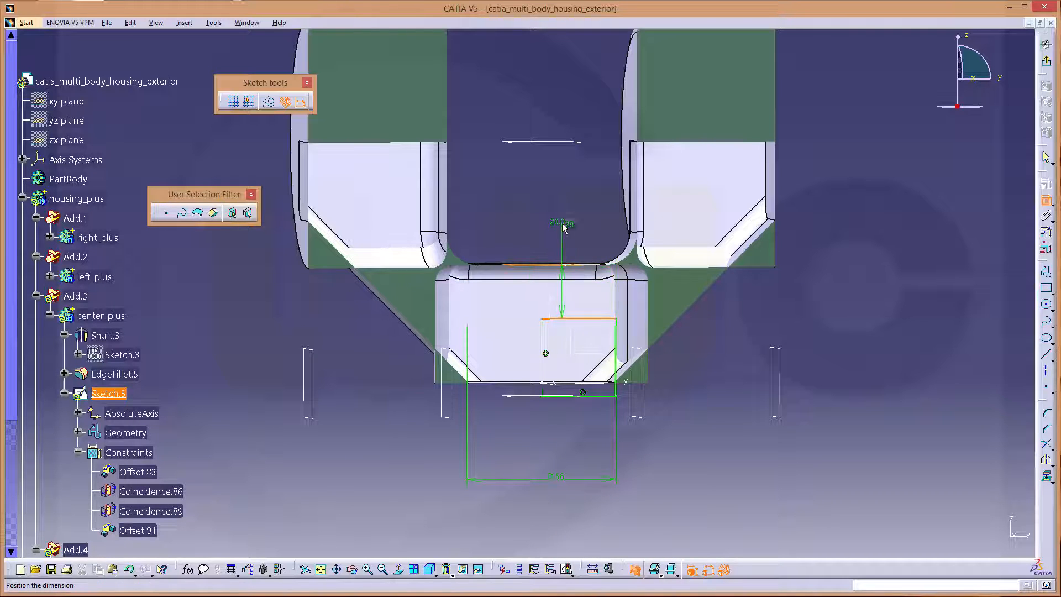
right_click(563, 226)
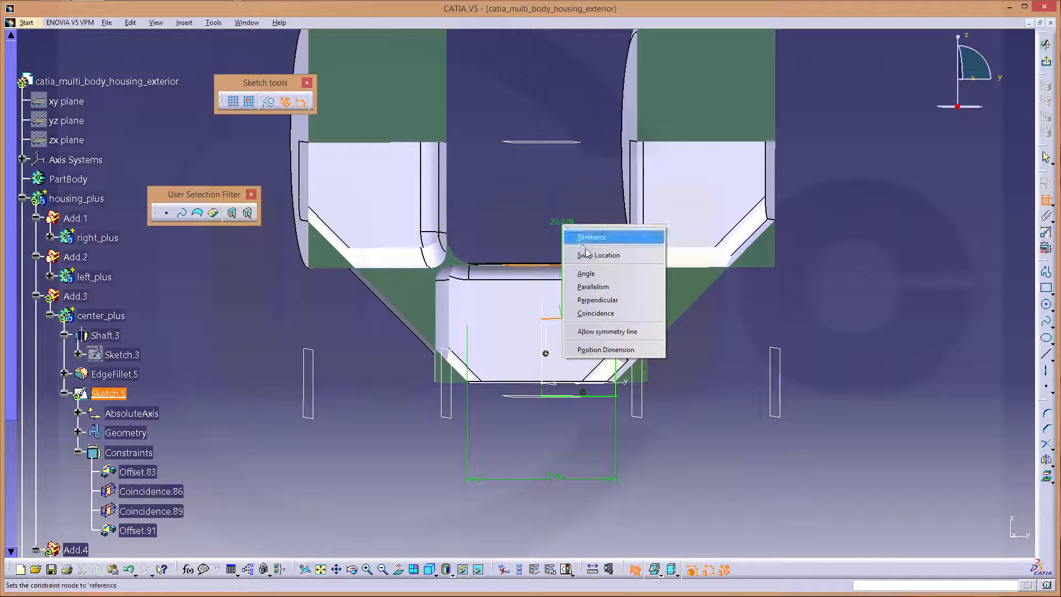
click(597, 314)
Step: Exit the sketch and revolve it 360 degrees about the sketch axis with the Shaft command
middle_drag(730, 330, 613, 423)
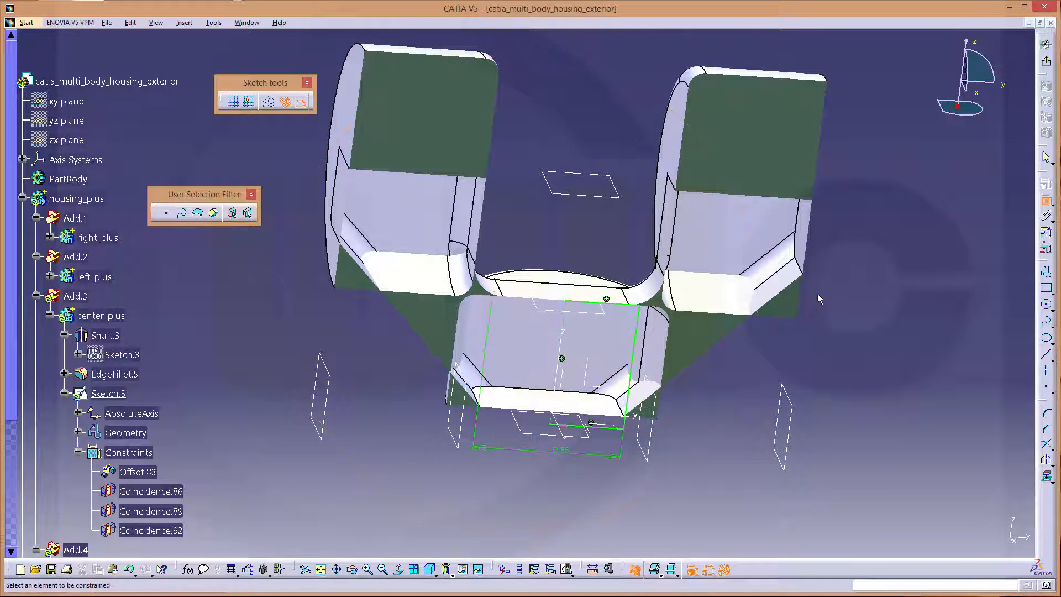
click(1047, 63)
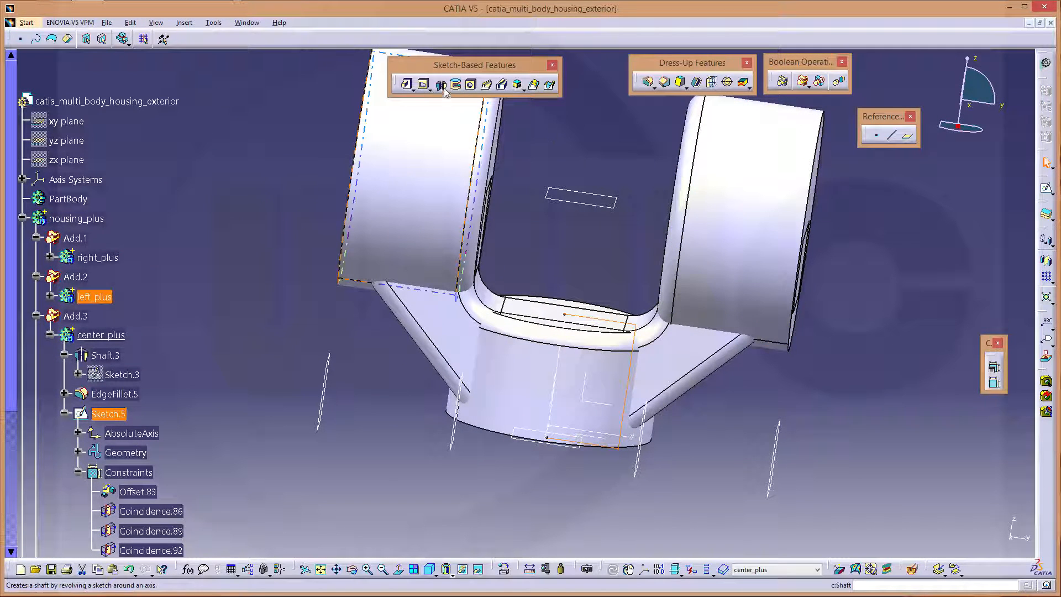
click(444, 88)
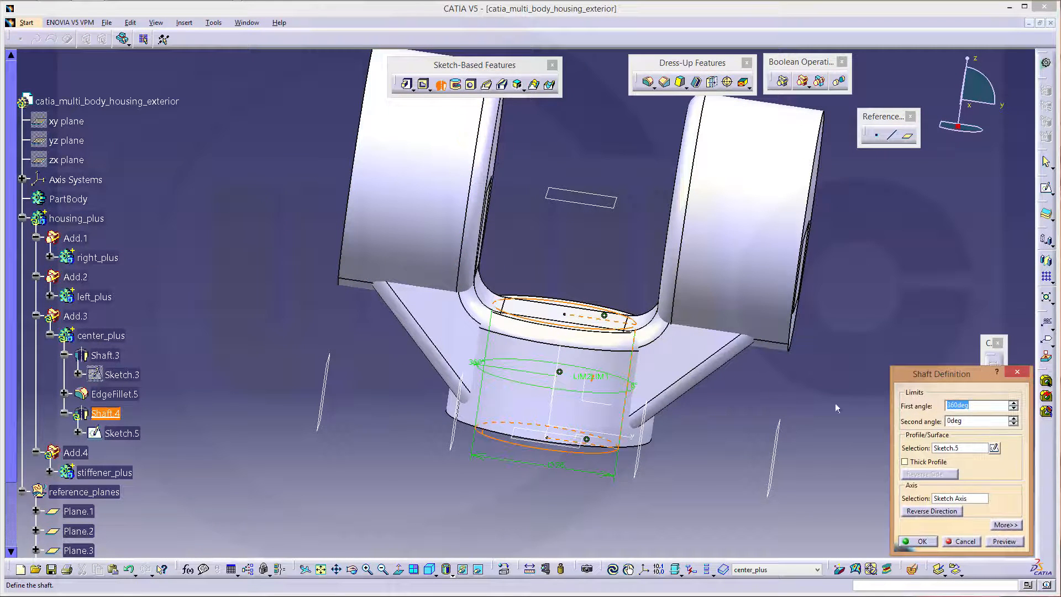
click(921, 541)
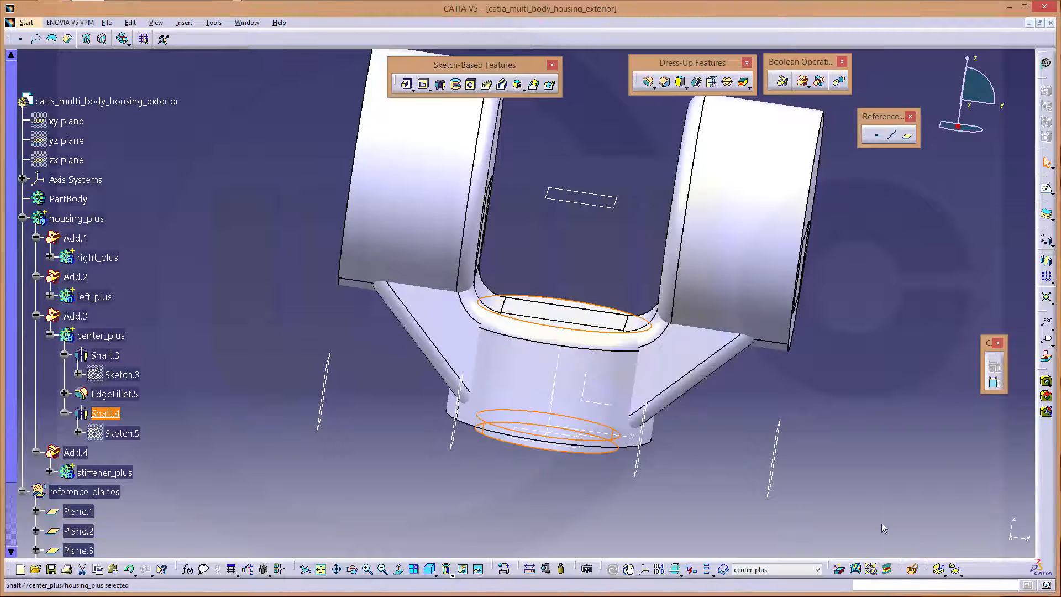
middle_drag(328, 349, 321, 291)
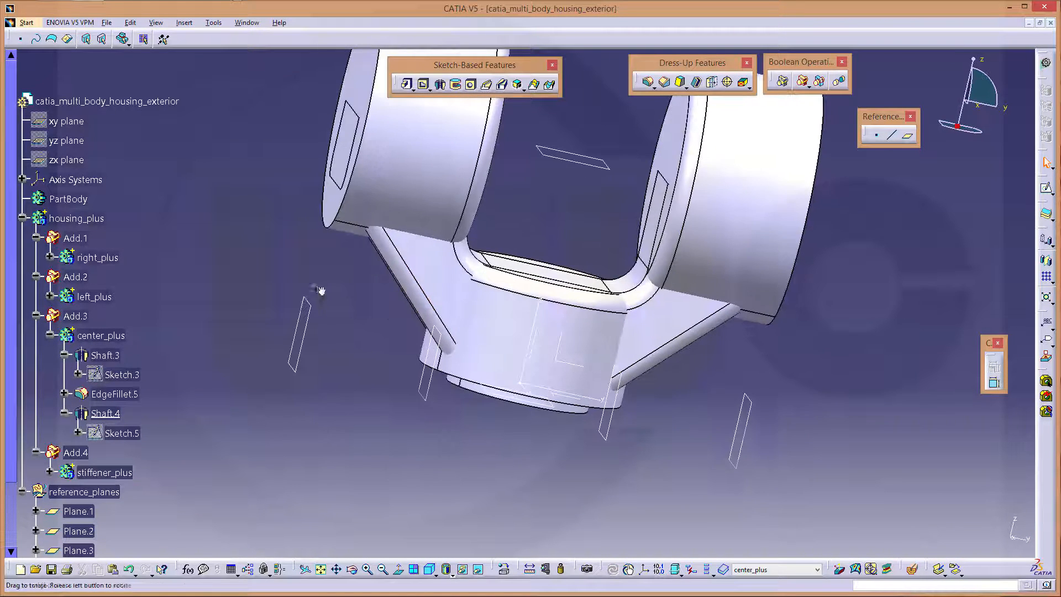
Step: Define housing_plus as the in-work object and collapse its tree branch
right_click(97, 222)
click(130, 301)
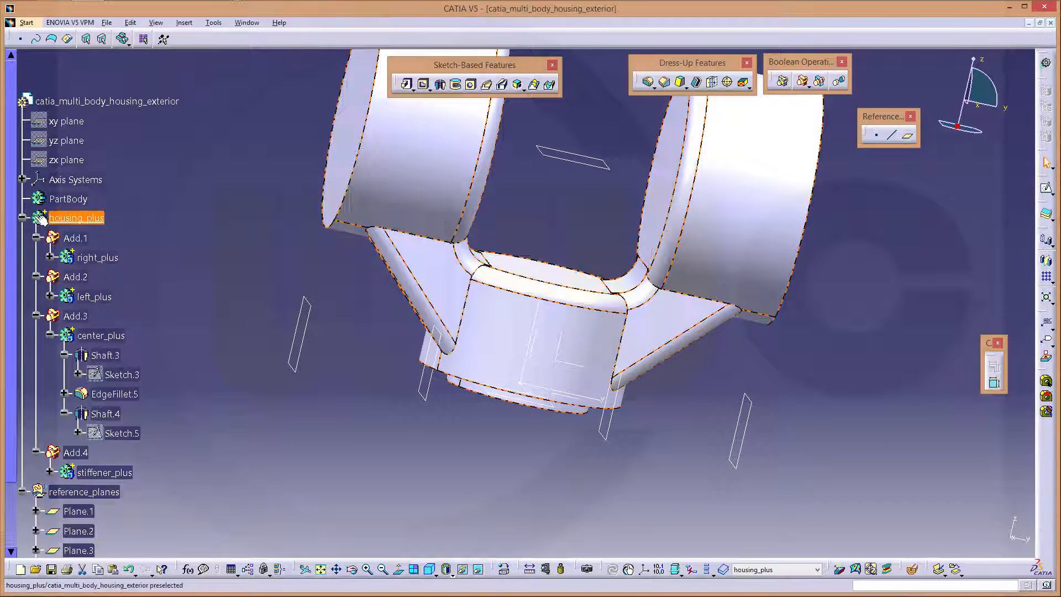
click(23, 217)
middle_drag(462, 401, 579, 363)
middle_drag(504, 443, 543, 254)
click(544, 249)
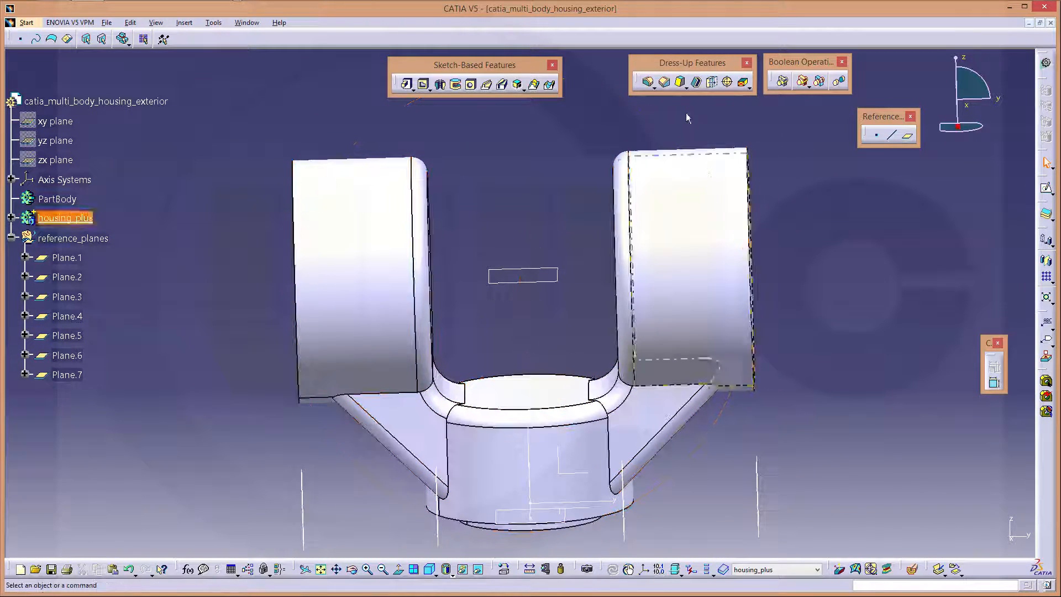
Step: Start a 6 mm variable radius fillet on the tangent edge loop where one stiffener meets the center cylinder
click(655, 88)
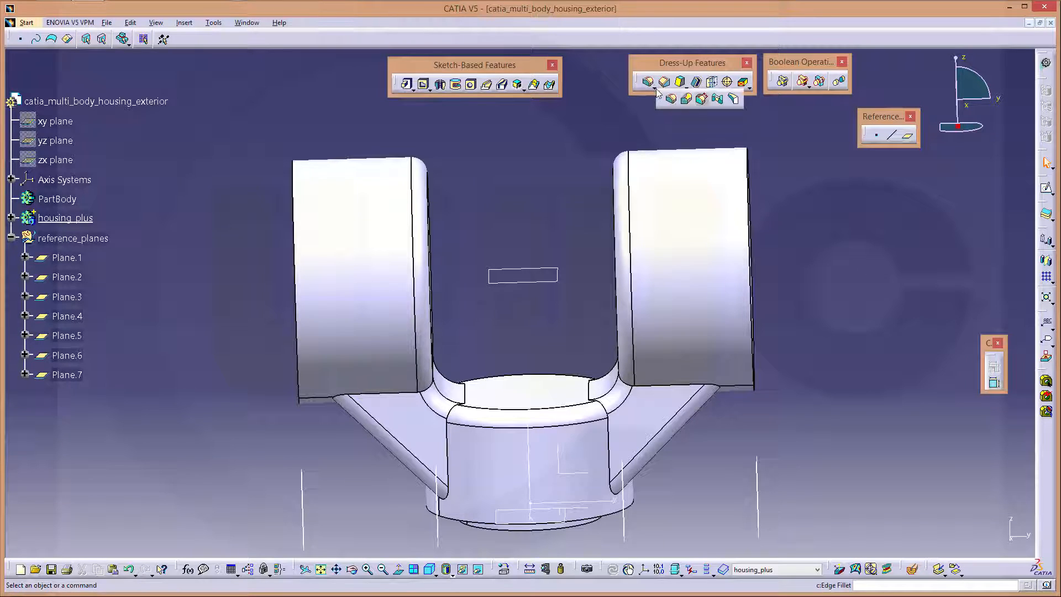
click(687, 100)
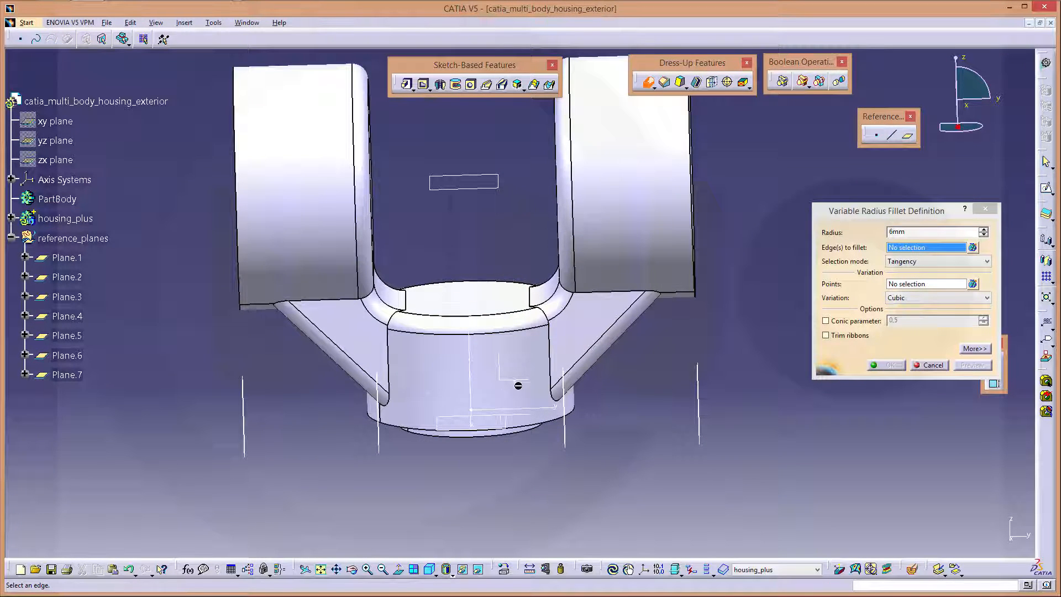
click(553, 352)
middle_drag(666, 399, 584, 371)
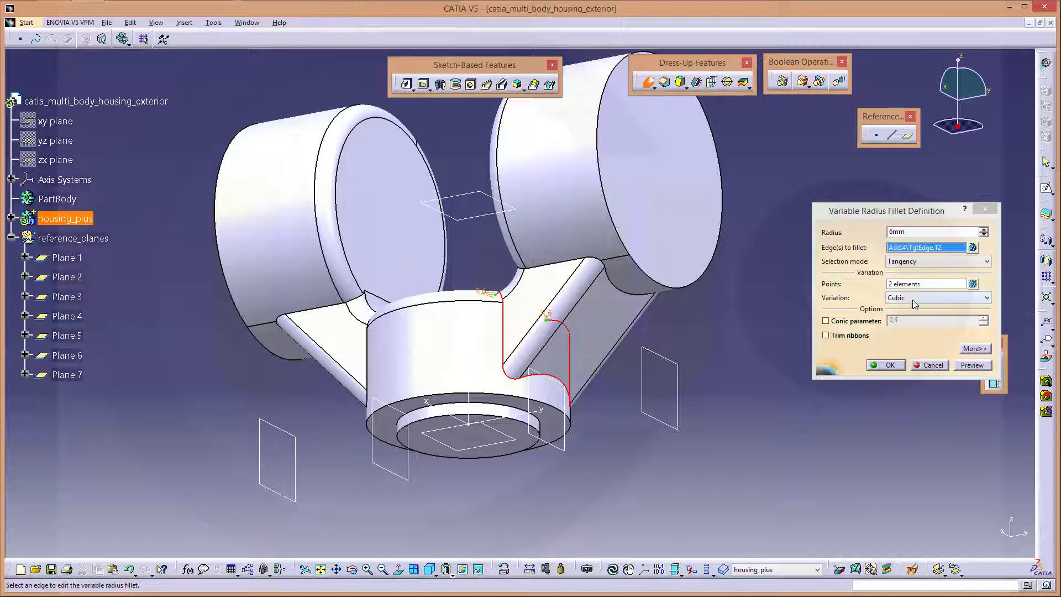
Step: Add the midpoint of the edge loop's lower curved segment as a variation point with a 20 mm radius
click(933, 283)
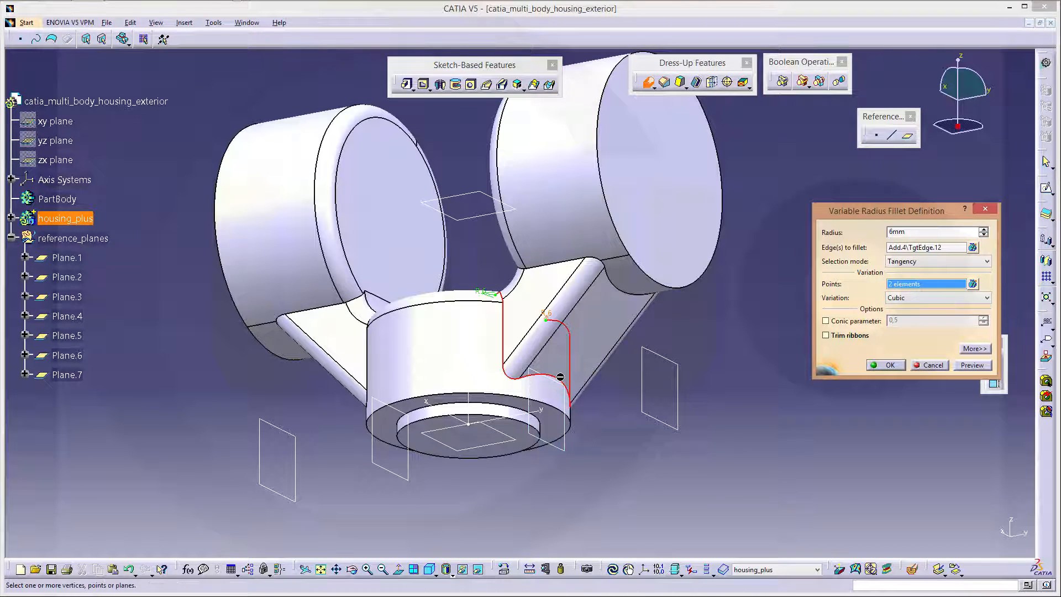
middle_drag(560, 376, 468, 465)
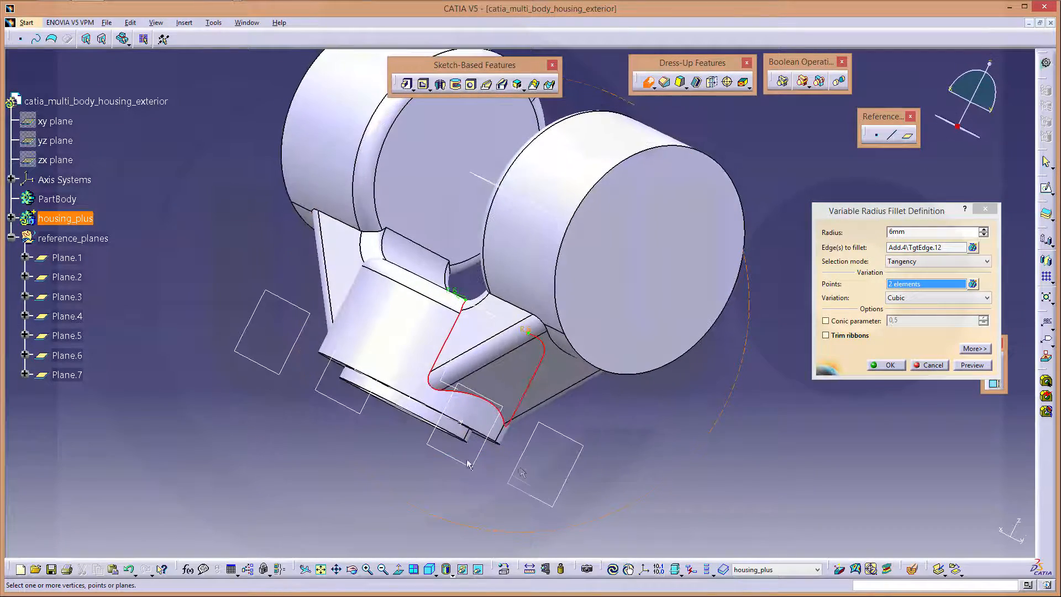
right_click(906, 289)
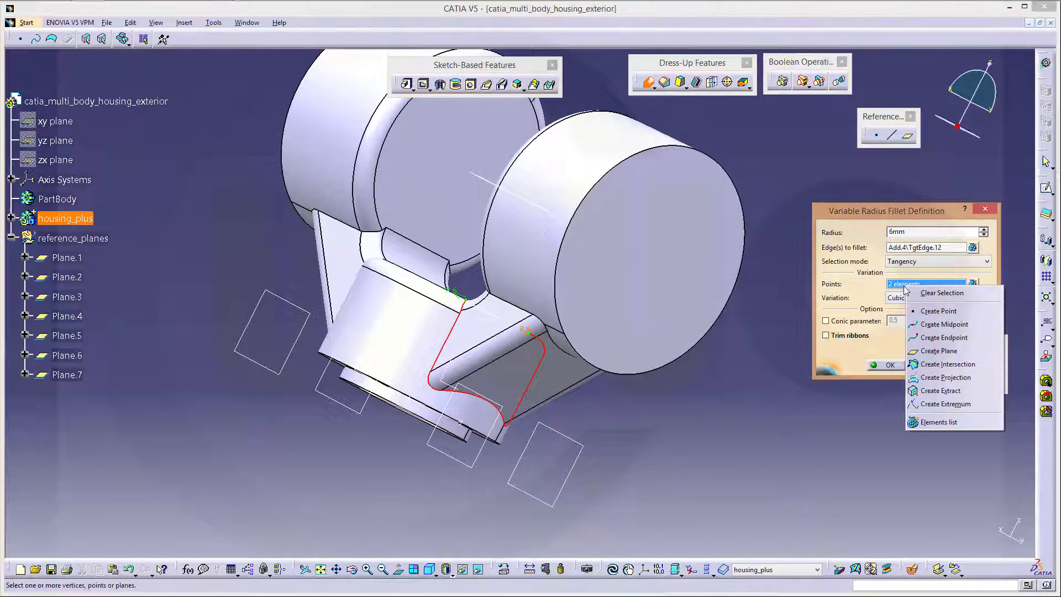
click(934, 325)
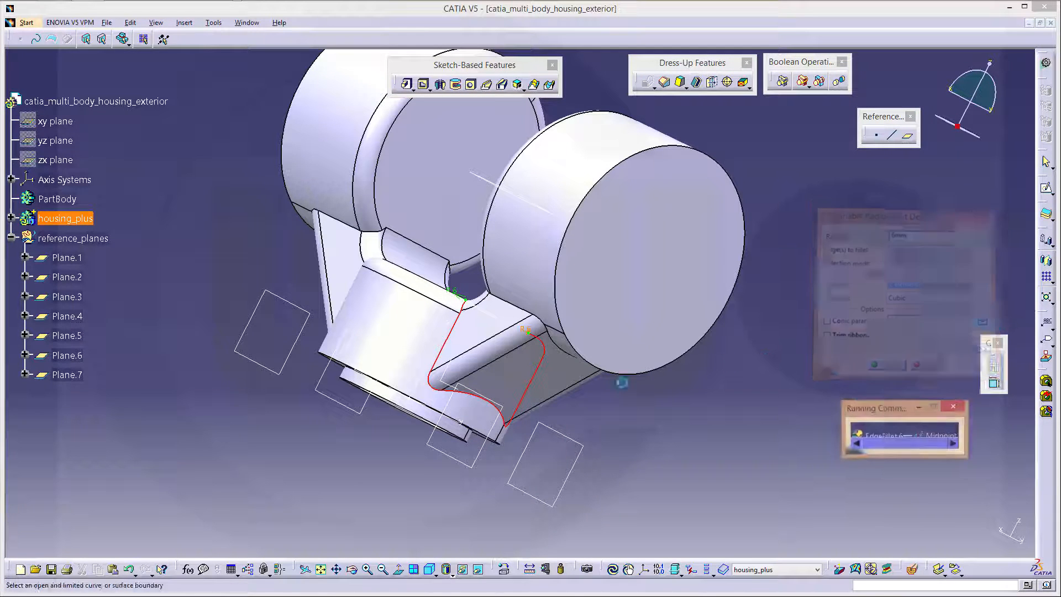
click(484, 400)
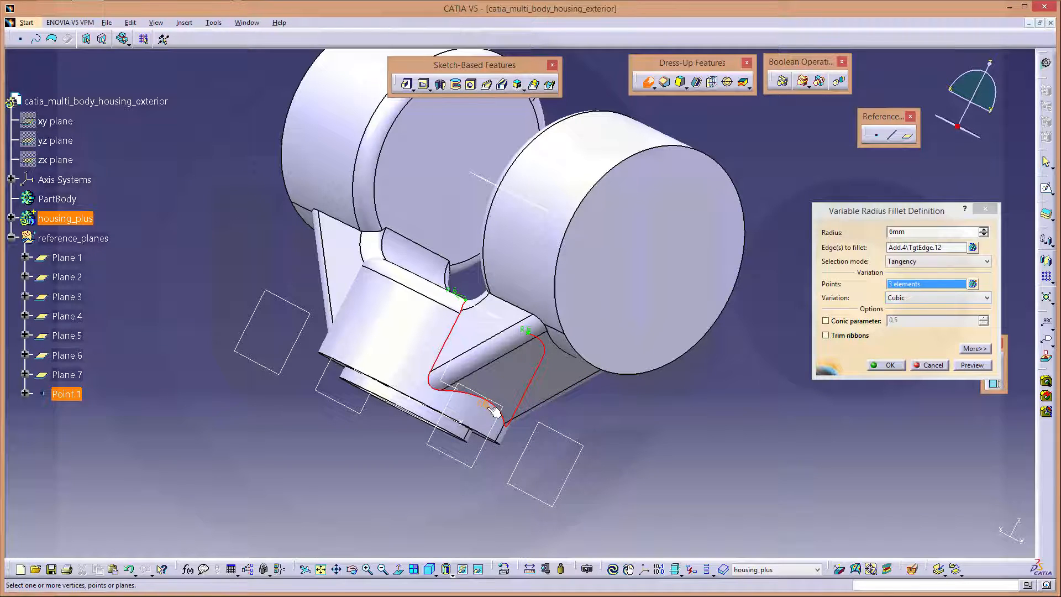
double_click(489, 407)
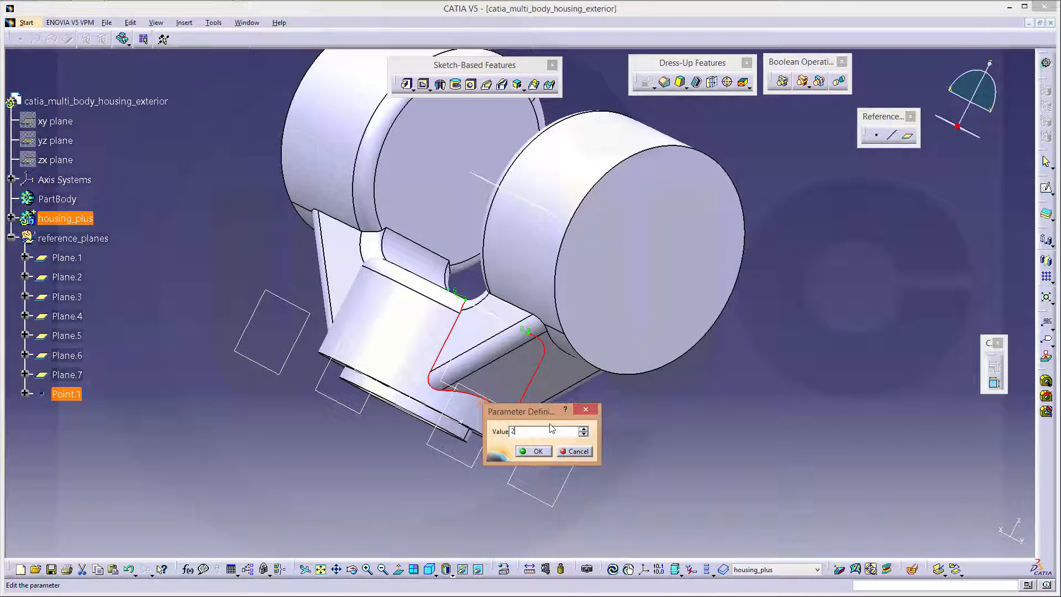
key(Return)
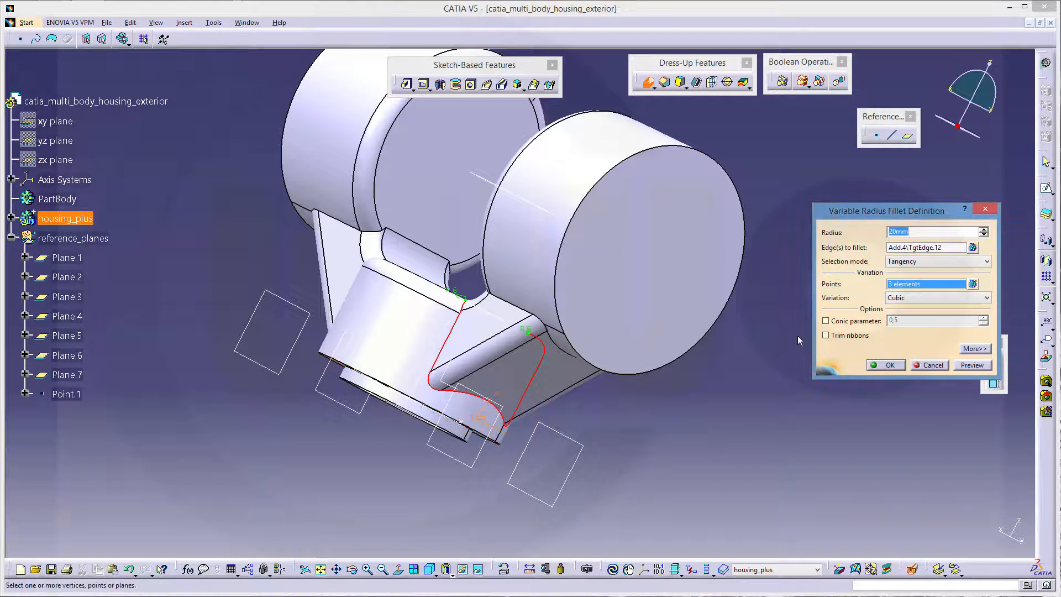
Step: Add the lower endpoint of the edge loop's first straight side as a variation point with a 6 mm radius
right_click(927, 285)
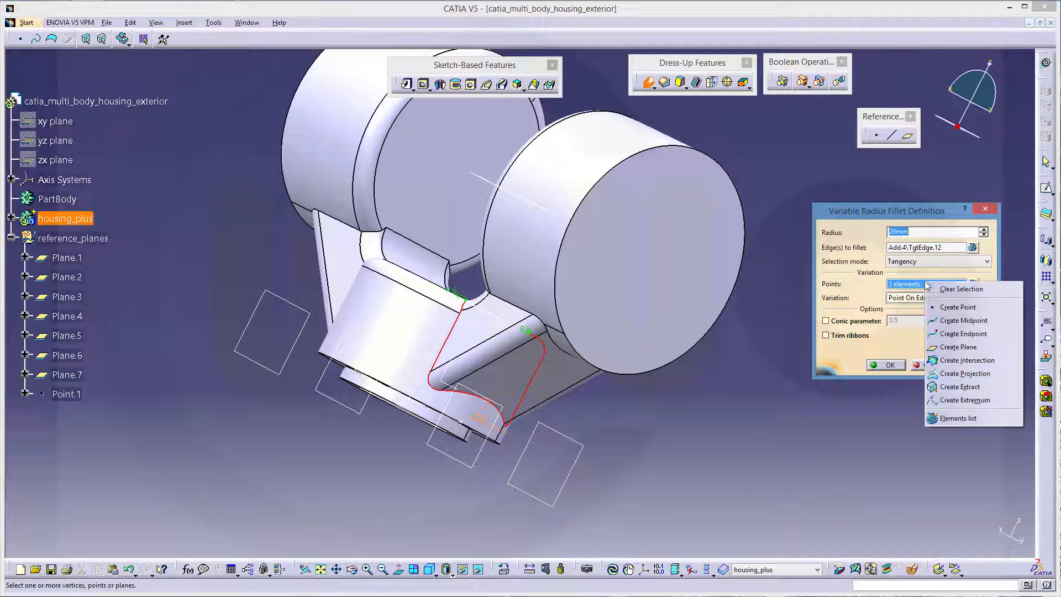
click(951, 334)
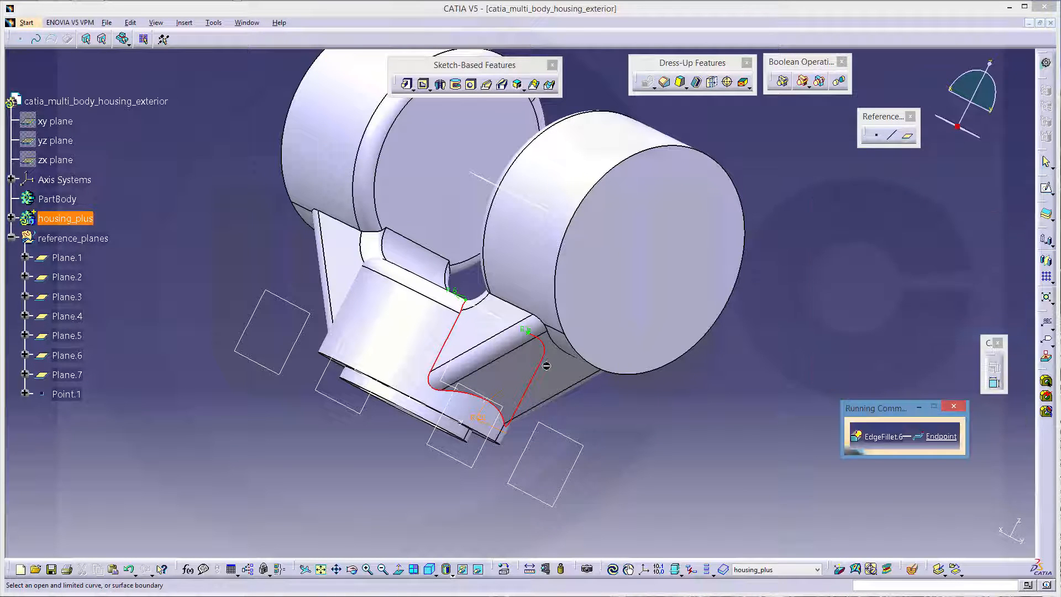
click(429, 367)
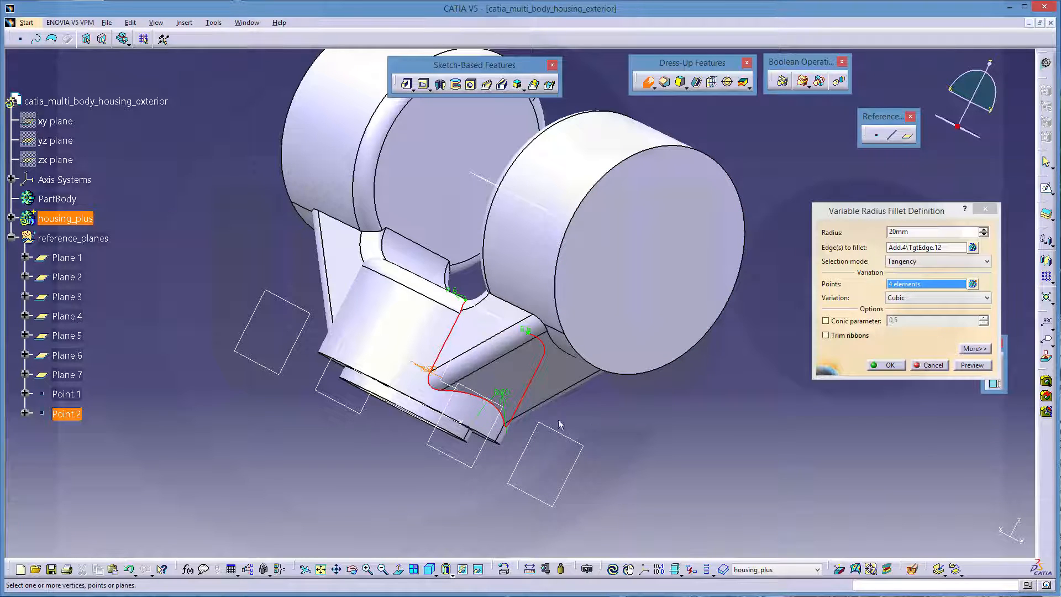
scroll(433, 392, up, 1)
ctrl+middle_drag(433, 399, 435, 389)
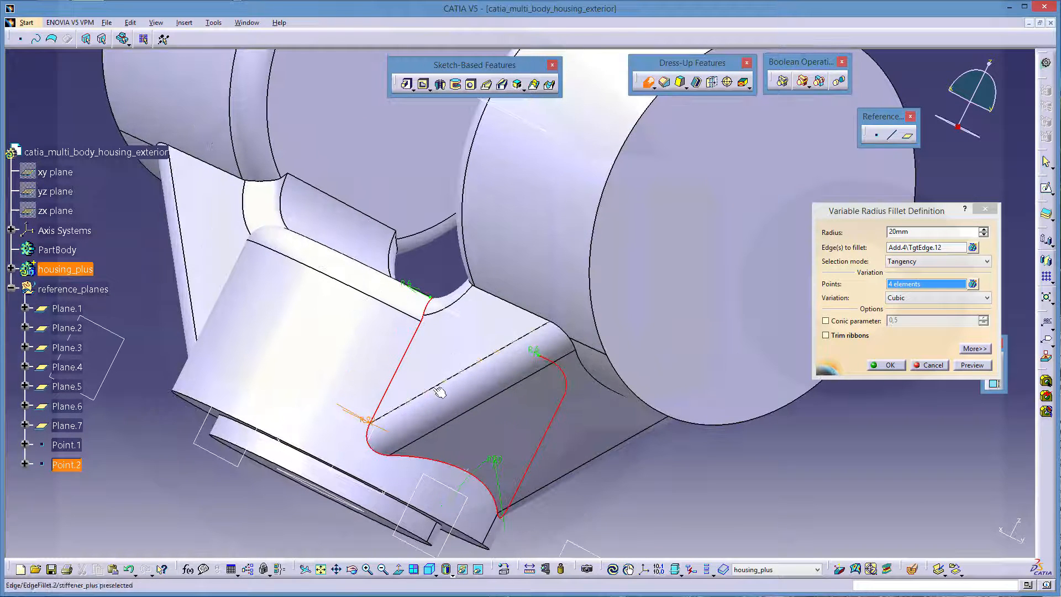
double_click(370, 421)
text(6)
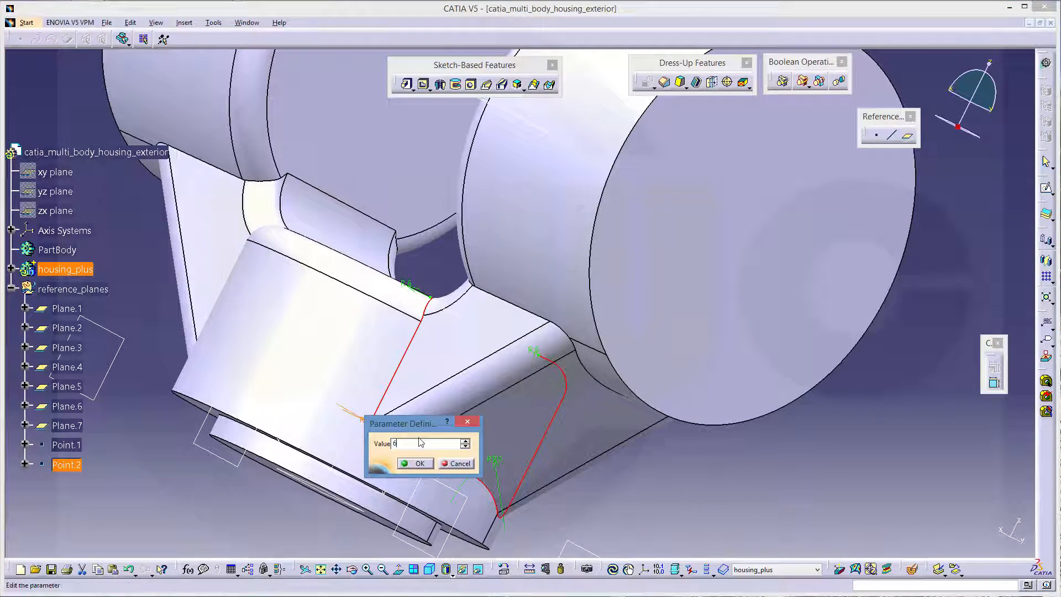
key(Return)
Step: Add the lower endpoint of the edge loop's opposite straight side as another variation point with a 6 mm radius
middle_drag(672, 407, 603, 254)
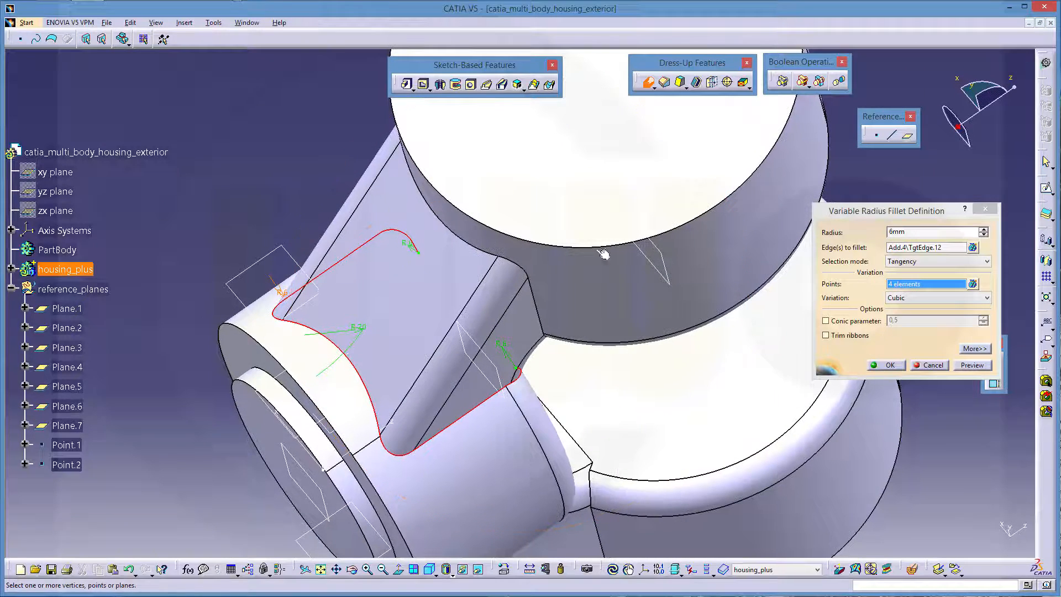
right_click(901, 287)
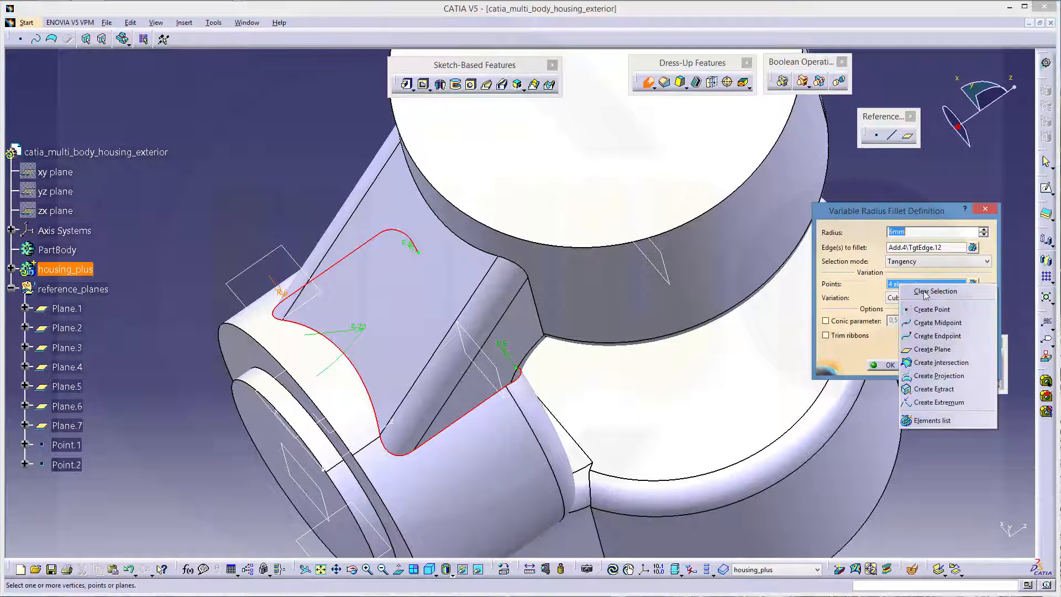
click(931, 336)
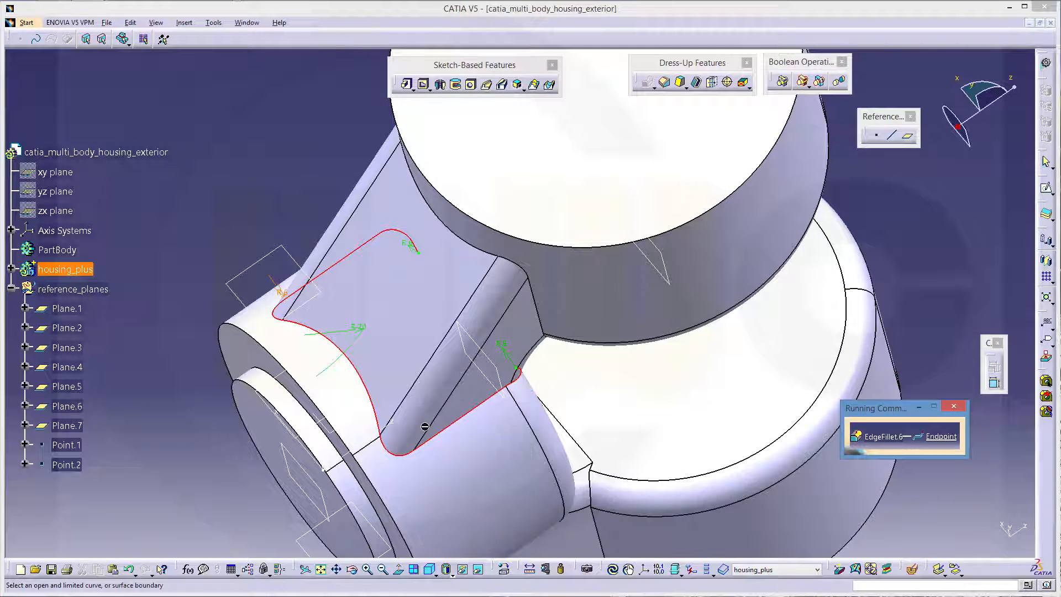
click(418, 447)
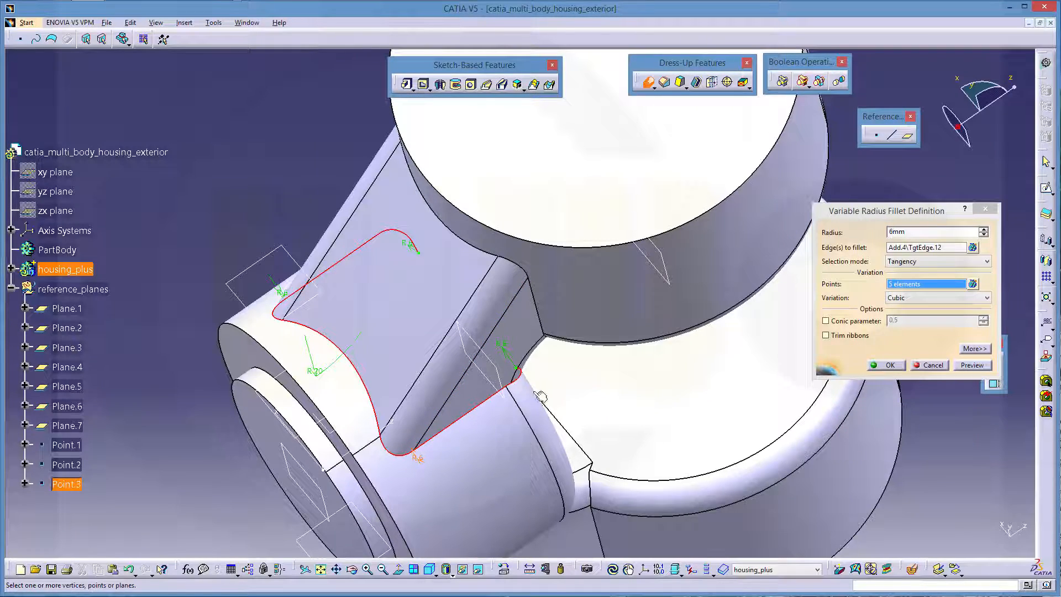
Step: Add the upper endpoint of the edge loop's straight side at the center cylinder's rounded rim as a variation point with a 6 mm radius
middle_drag(540, 396, 445, 145)
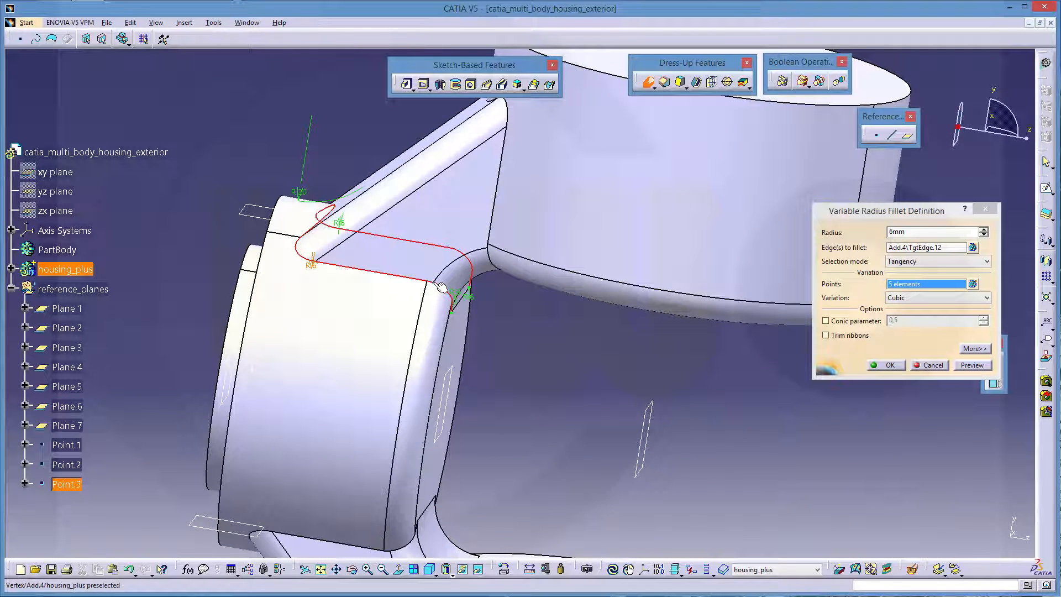
right_click(924, 285)
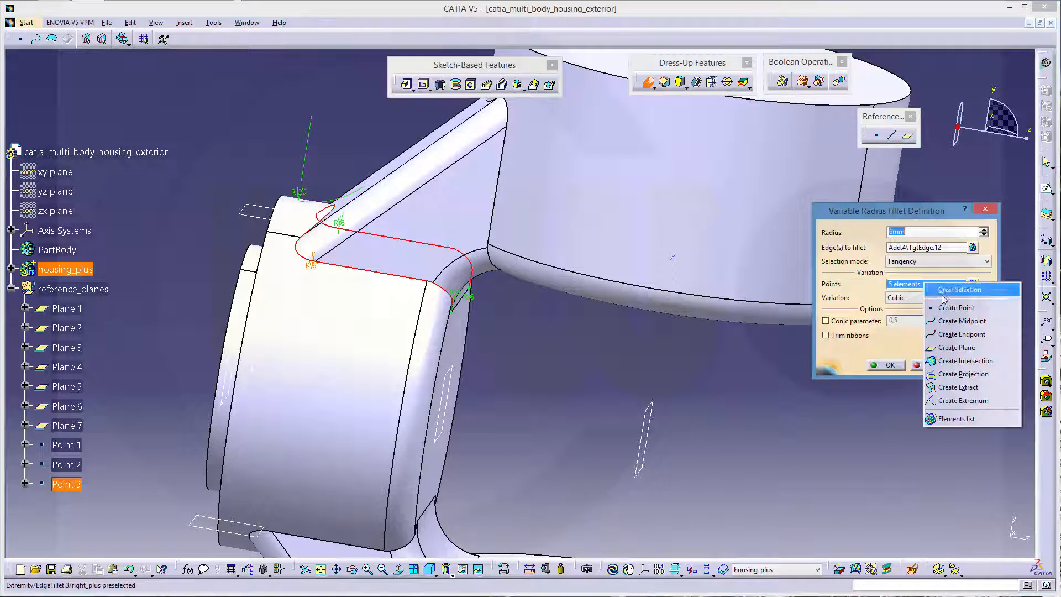
click(964, 333)
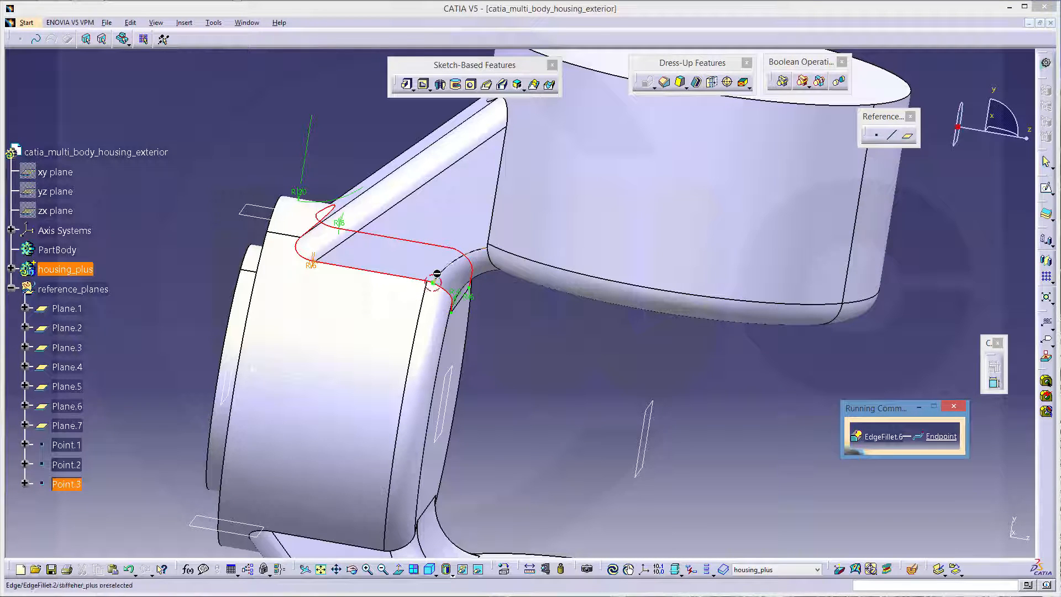
click(433, 280)
Step: Add the upper endpoint of the opposite straight side as a 6 mm variation point and complete the stiffener's variable radius fillet
middle_drag(434, 282, 492, 326)
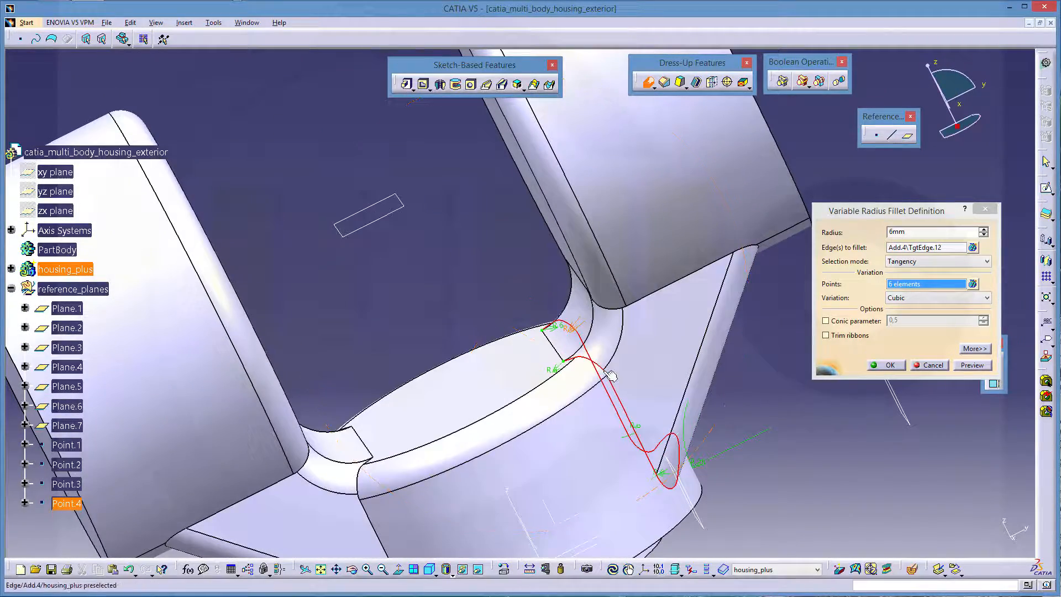
right_click(930, 293)
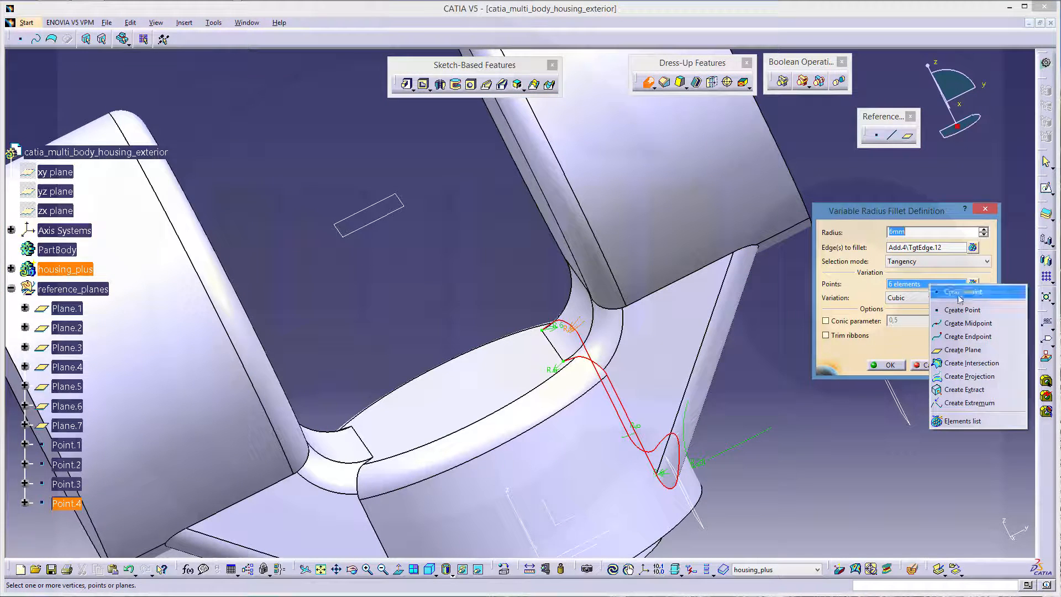
click(947, 337)
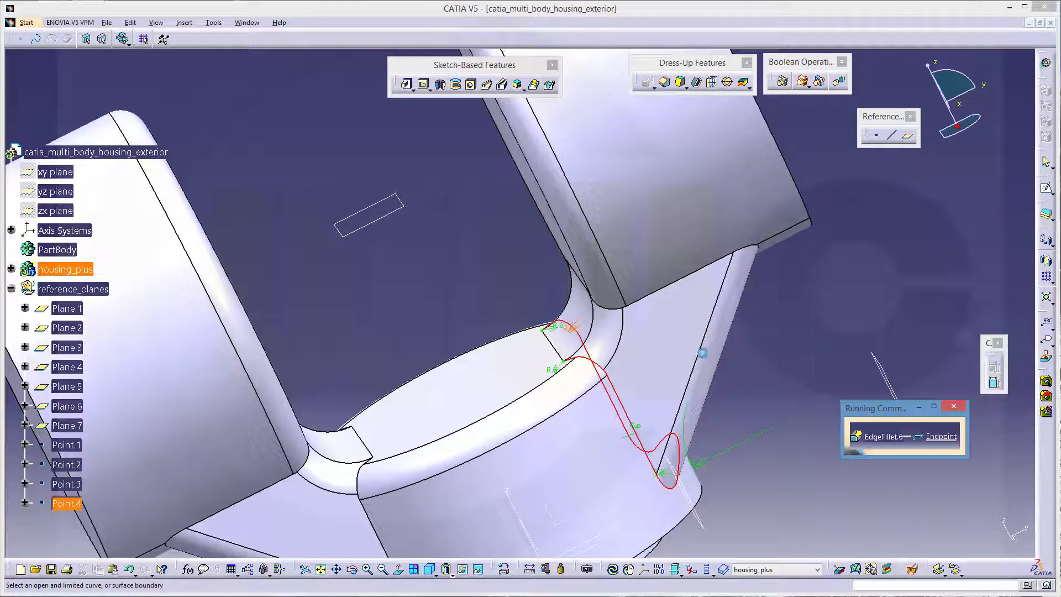
click(613, 370)
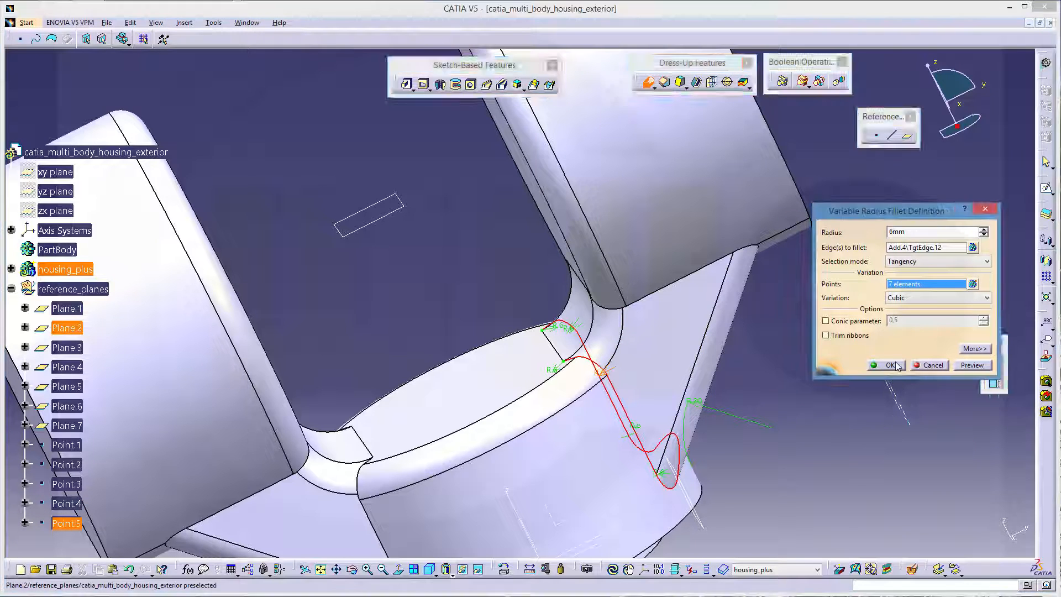
click(889, 365)
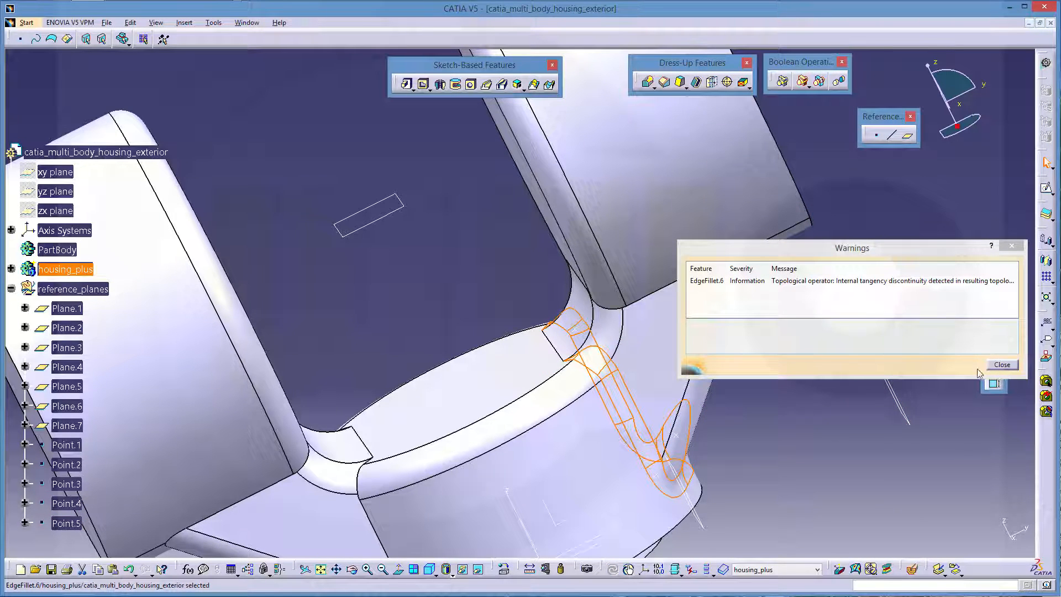
click(1001, 365)
click(793, 345)
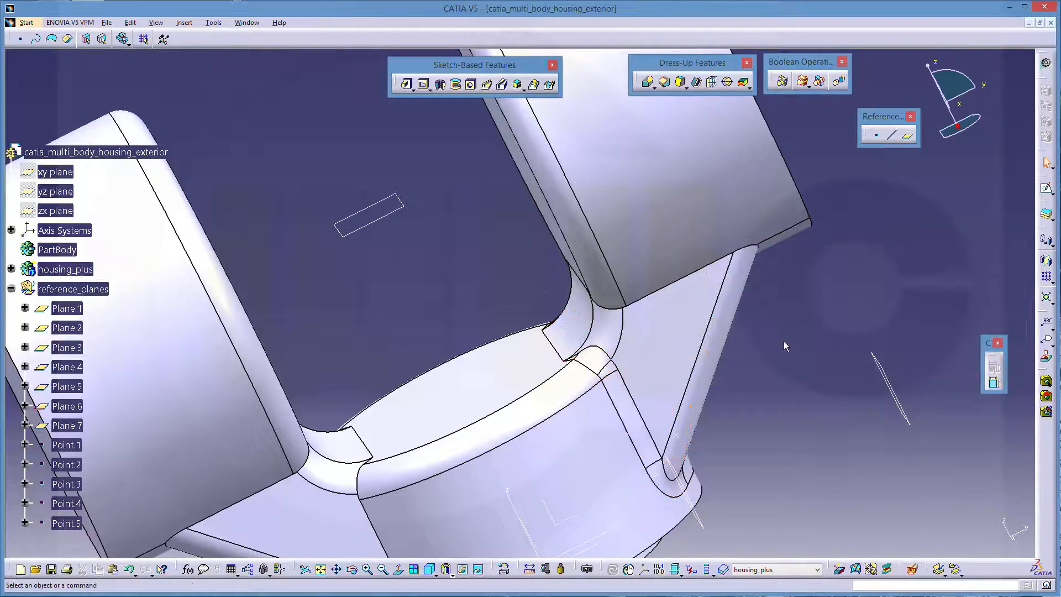
Step: Start a 6 mm variable radius fillet on the tangent edge loop where the same stiffener meets the large side cylinder
middle_drag(784, 342, 820, 407)
middle_drag(580, 334, 464, 280)
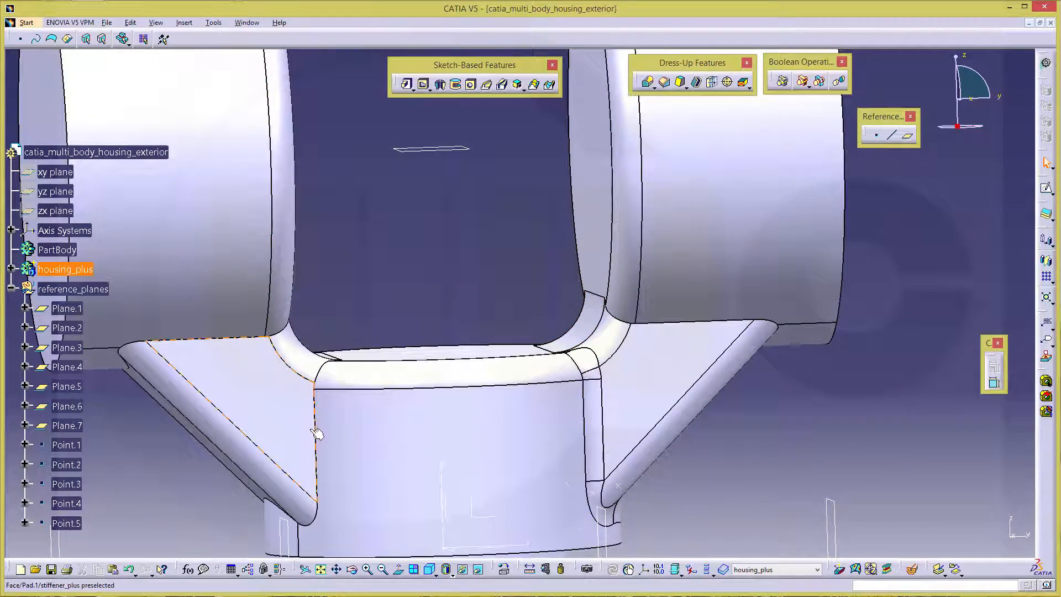
middle_drag(500, 281, 500, 313)
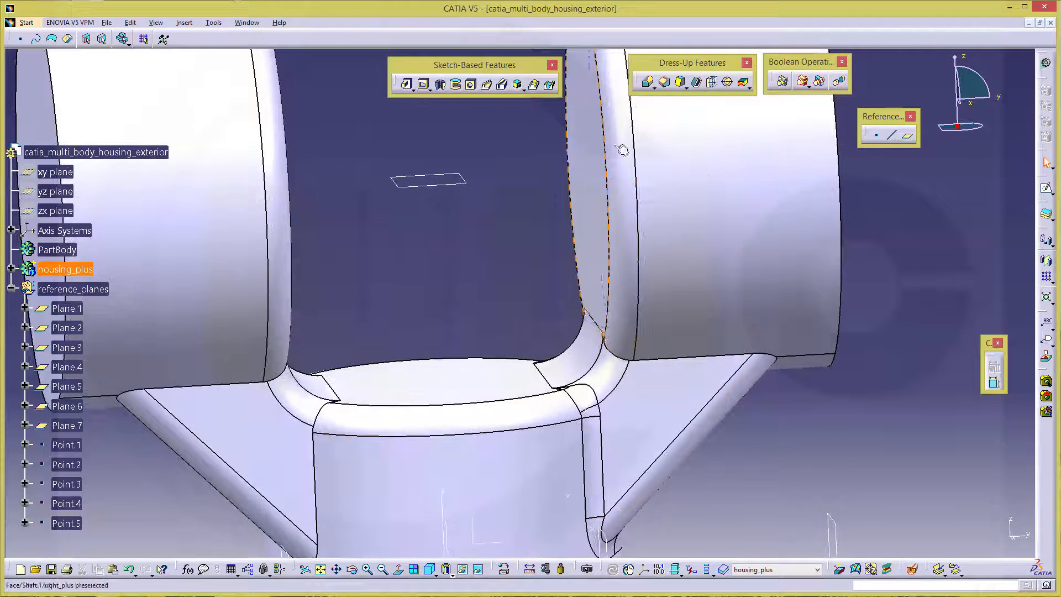
click(654, 87)
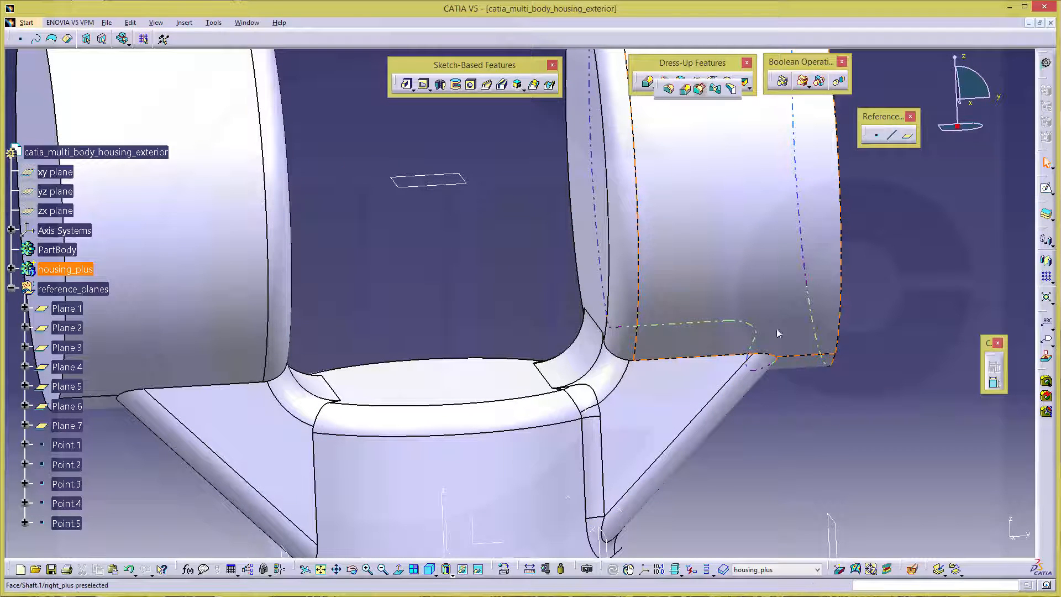
click(686, 90)
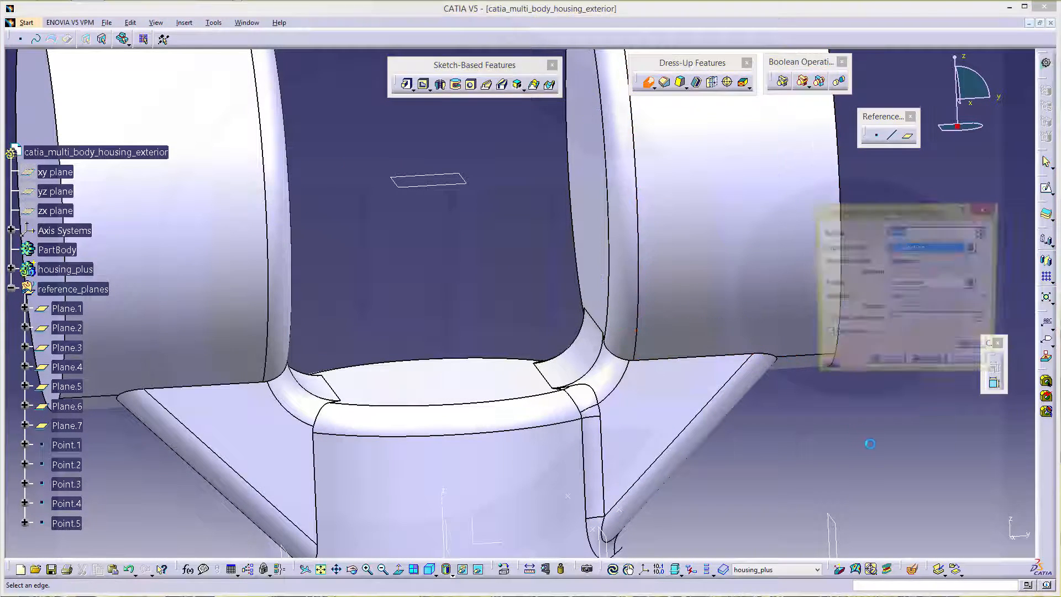
middle_drag(797, 270, 649, 343)
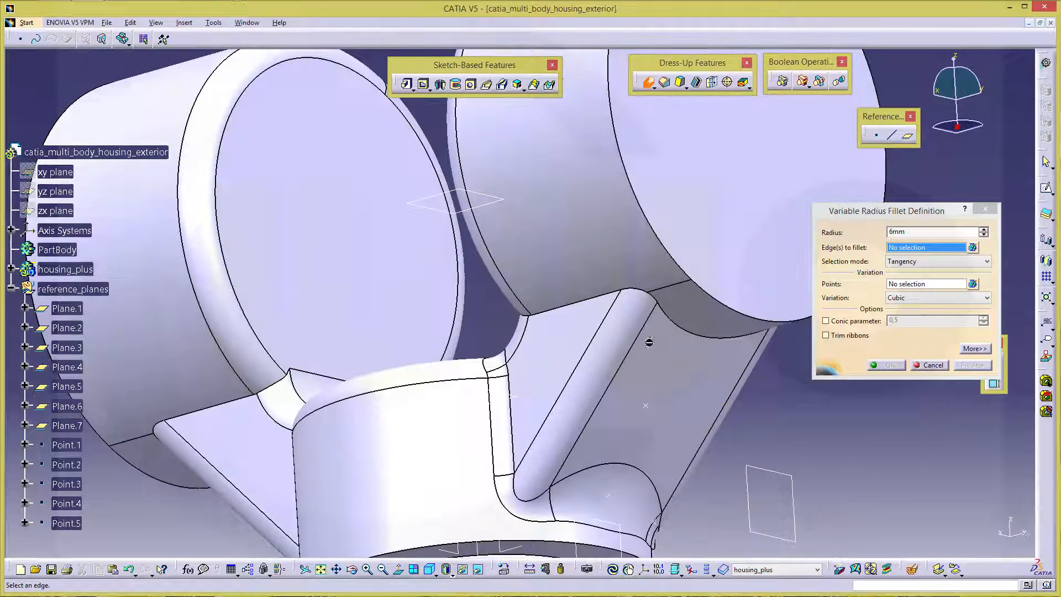
click(696, 335)
middle_drag(580, 339, 687, 392)
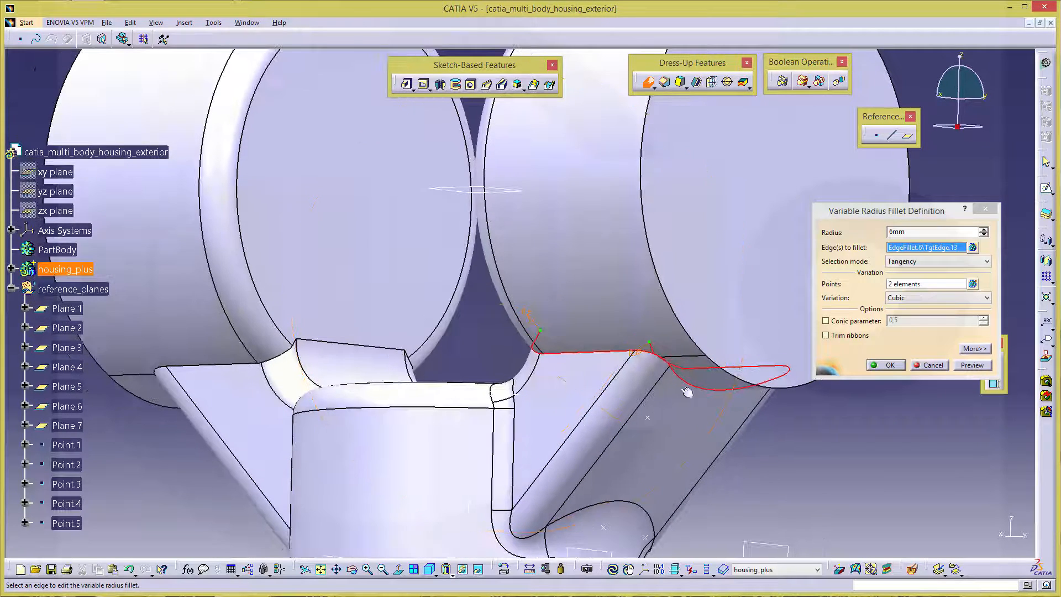
Step: Add the inner endpoint of the loop's first straight side, beside the cylinder's rounded edge, as a variation point with a 6 mm radius
click(908, 284)
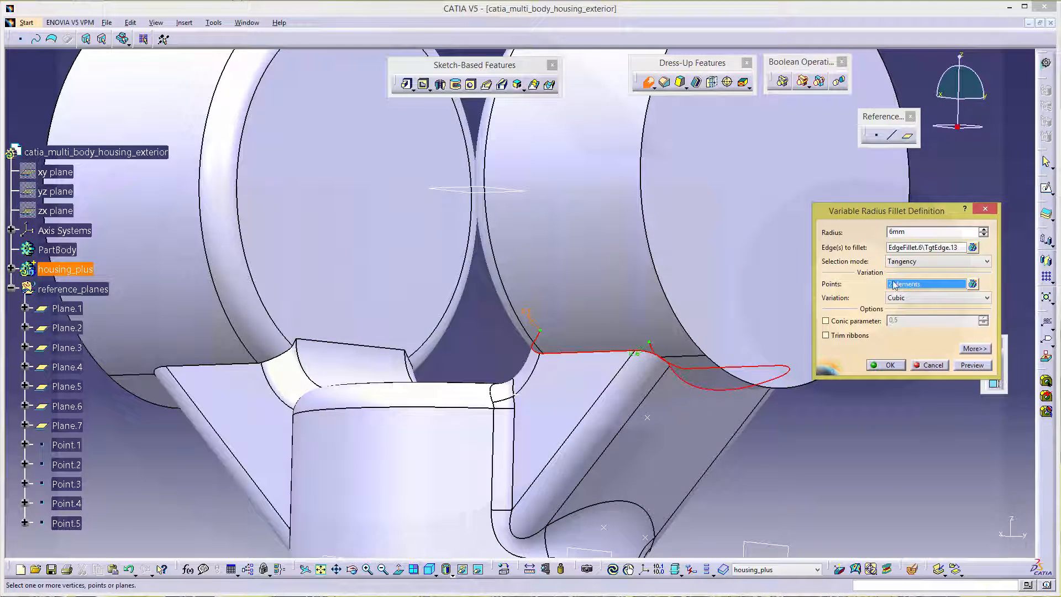
right_click(894, 284)
click(923, 334)
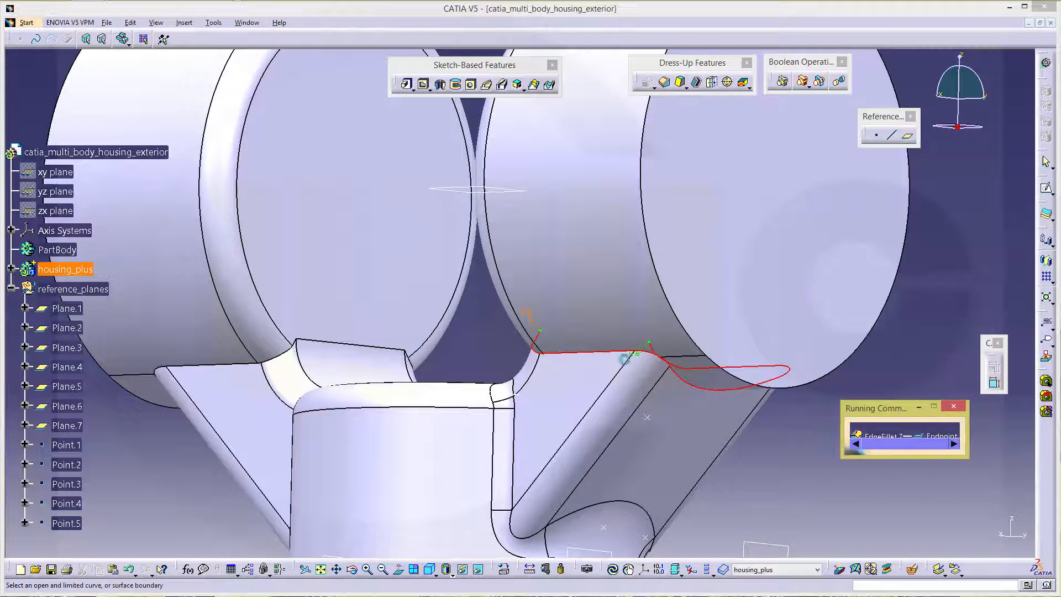
click(543, 360)
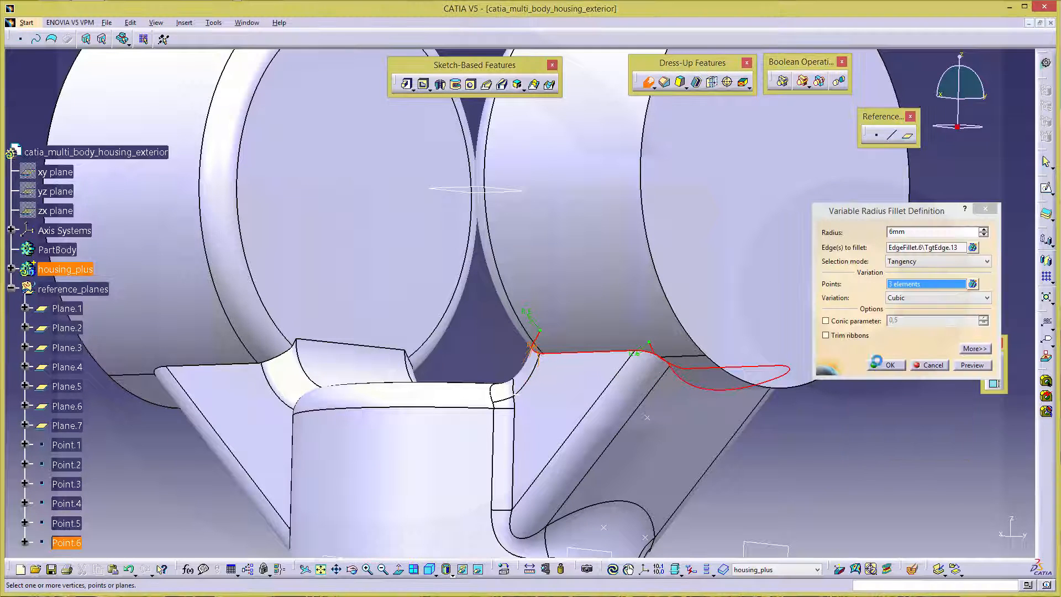
Step: Add the outer endpoint of that straight side, at the stiffener's rounded edge, as a variation point with a 6 mm radius
right_click(912, 285)
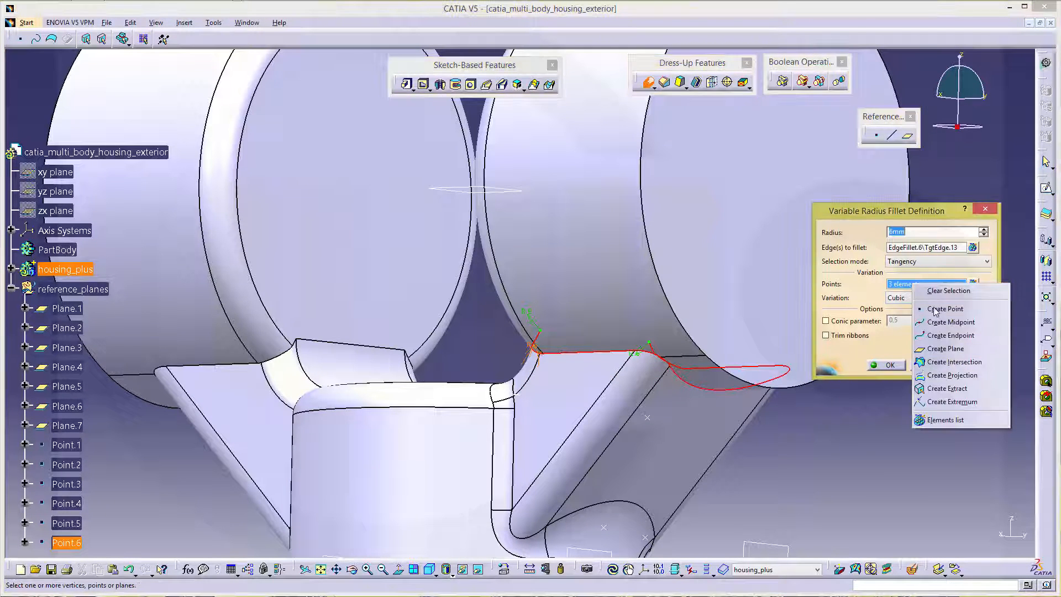
click(922, 333)
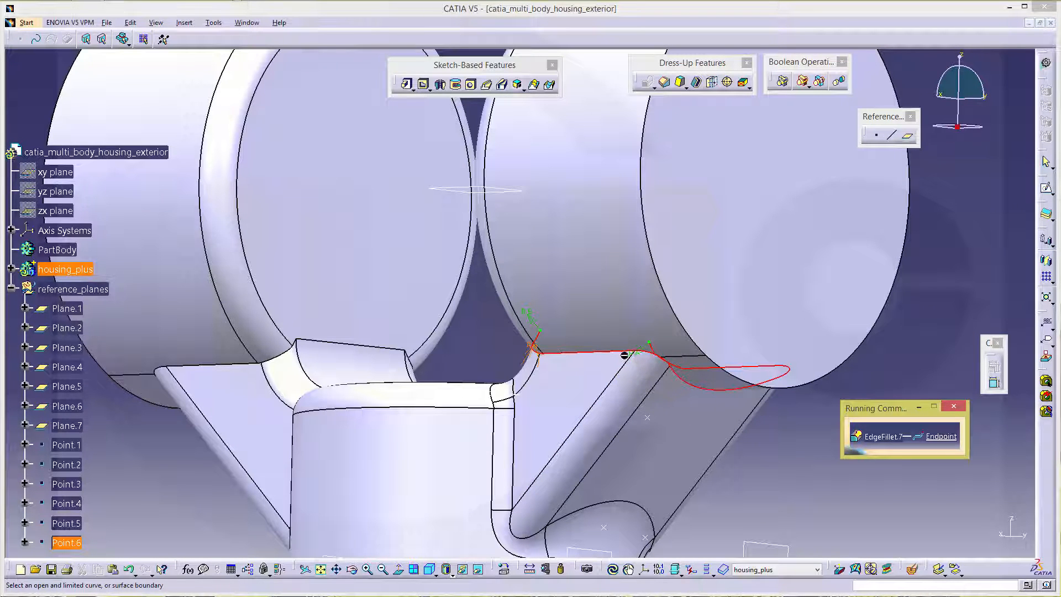
scroll(636, 355, down, 1)
middle_drag(636, 355, 712, 365)
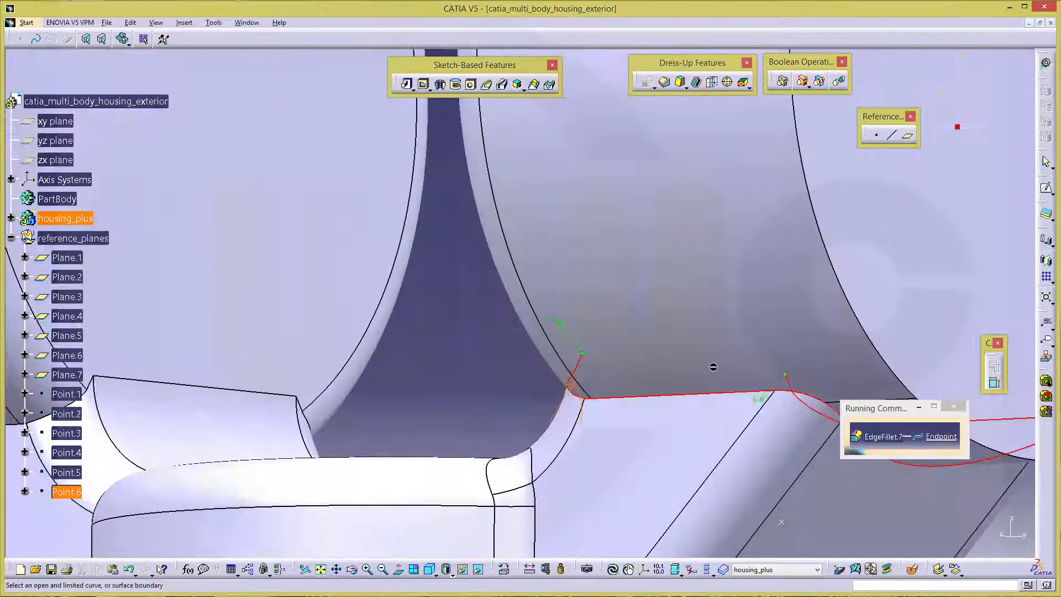
click(774, 396)
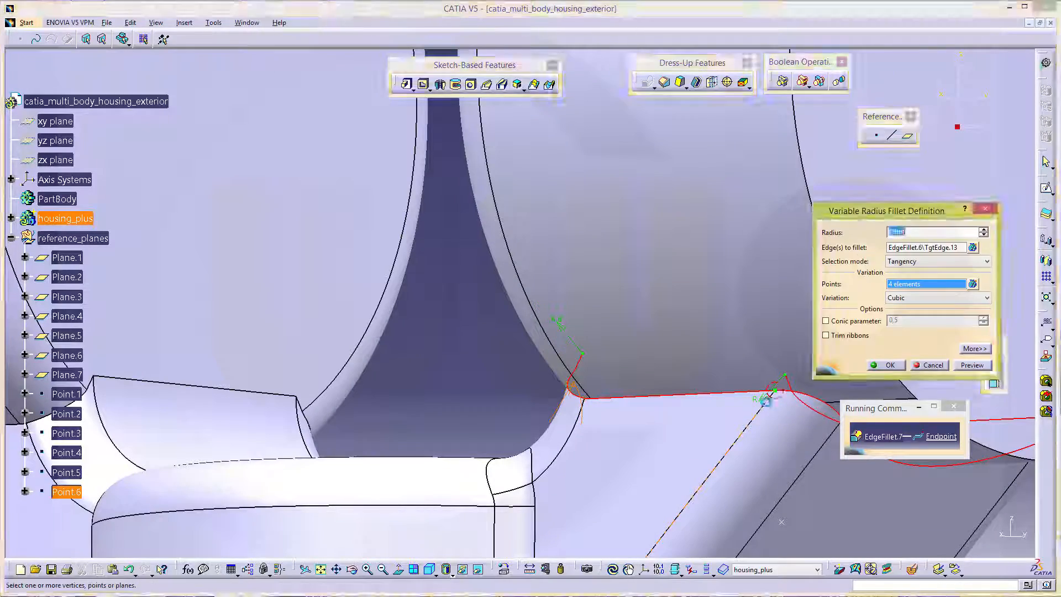
Step: Add the outer endpoint of the loop's opposite straight side as a variation point with a 6 mm radius
middle_drag(761, 405, 432, 338)
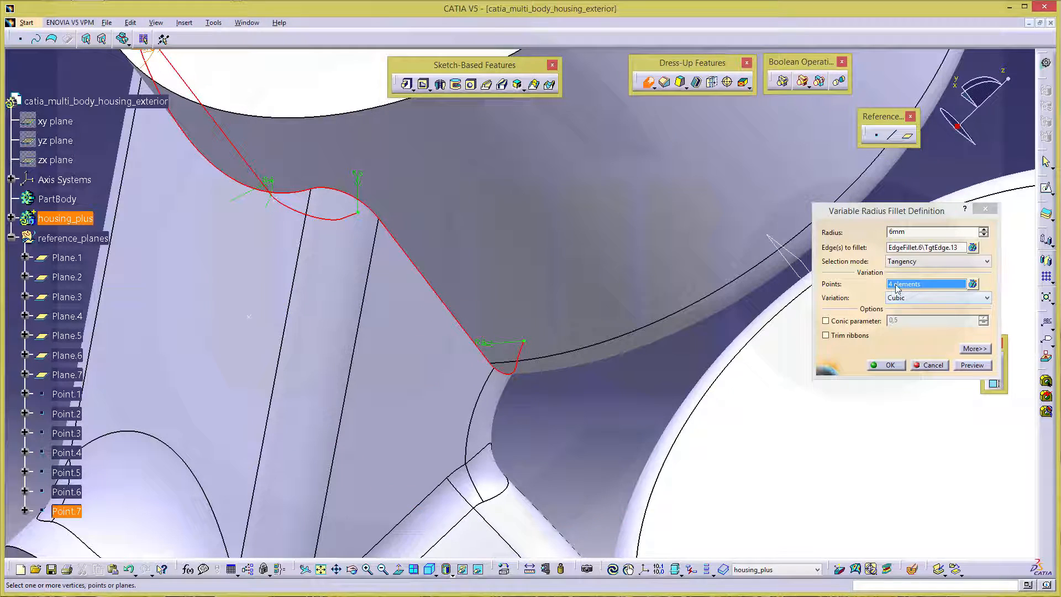
right_click(897, 288)
click(933, 337)
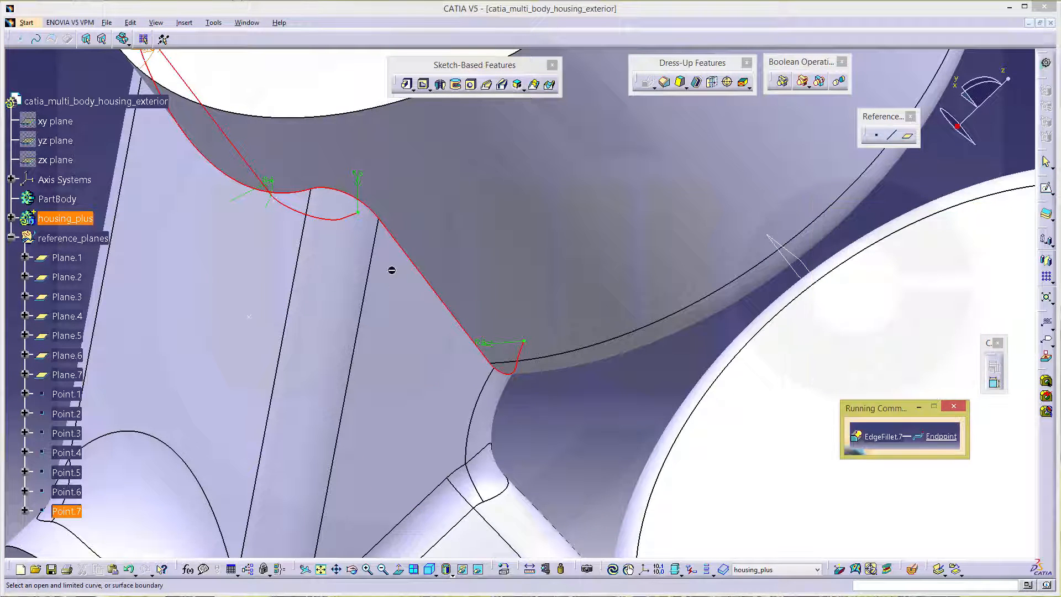
click(376, 223)
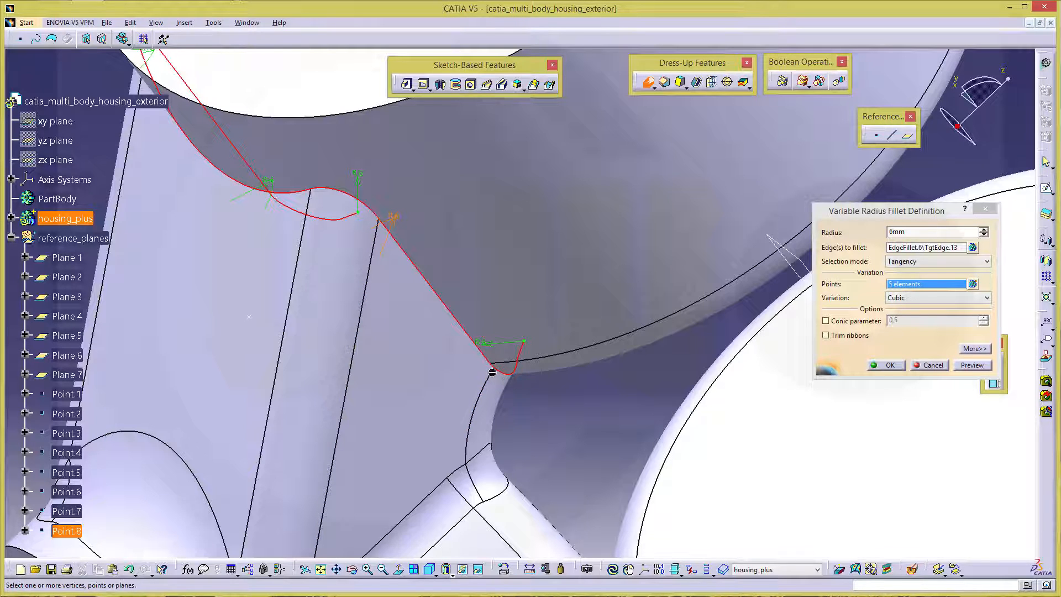
Step: Add the inner endpoint of the opposite straight side, beside the cylinder's rounded edge, as another 6 mm variation point
right_click(905, 291)
click(939, 338)
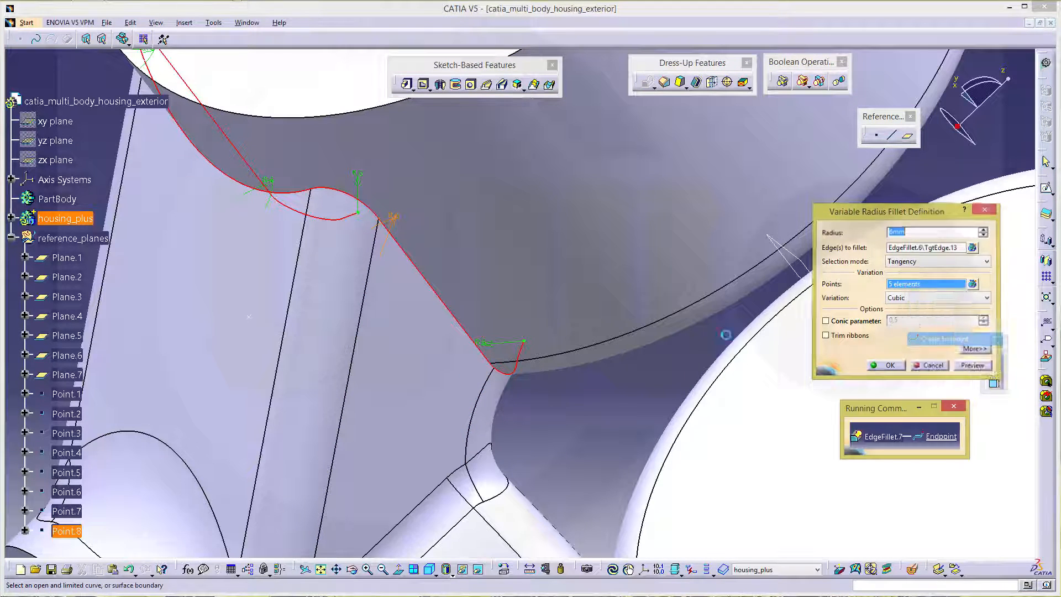
click(495, 374)
Step: Add the midpoint of the loop's outer curved segment as a variation point with a 20 mm radius and complete the fillet
middle_drag(302, 310, 429, 339)
right_click(935, 292)
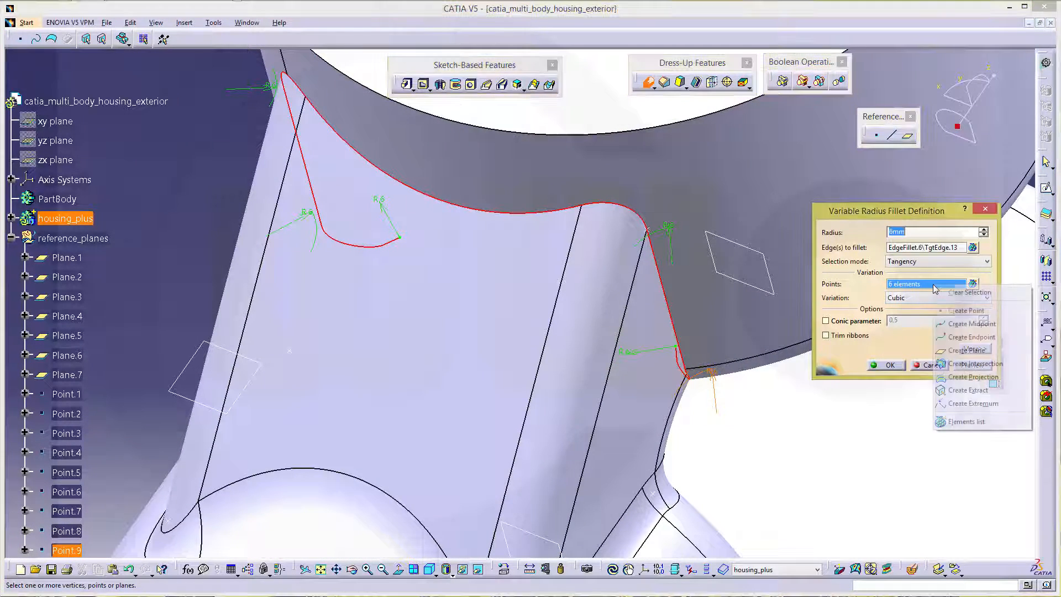
click(968, 325)
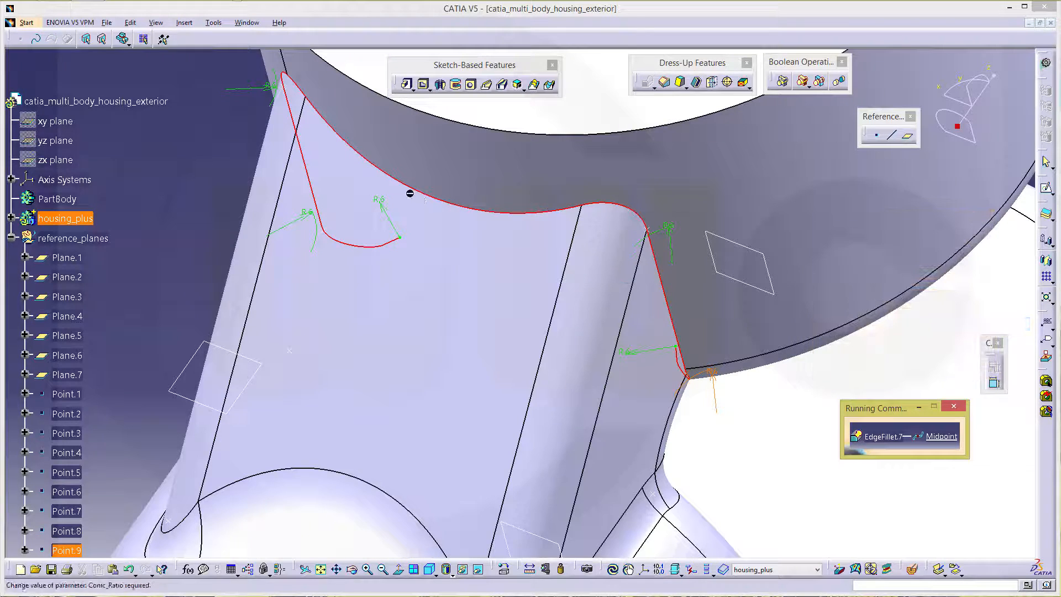
click(435, 197)
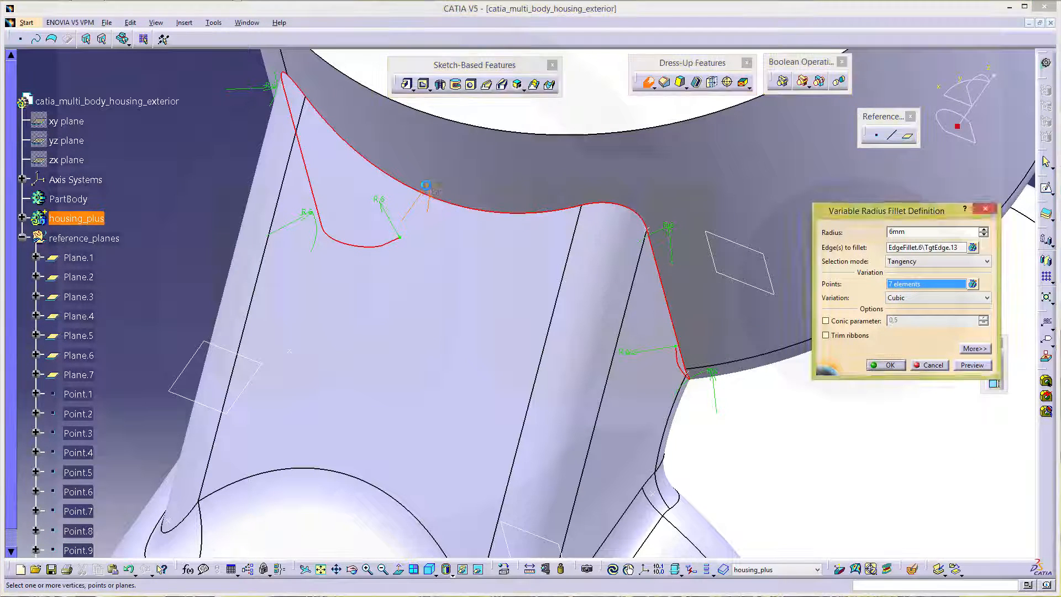
double_click(431, 188)
text(20)
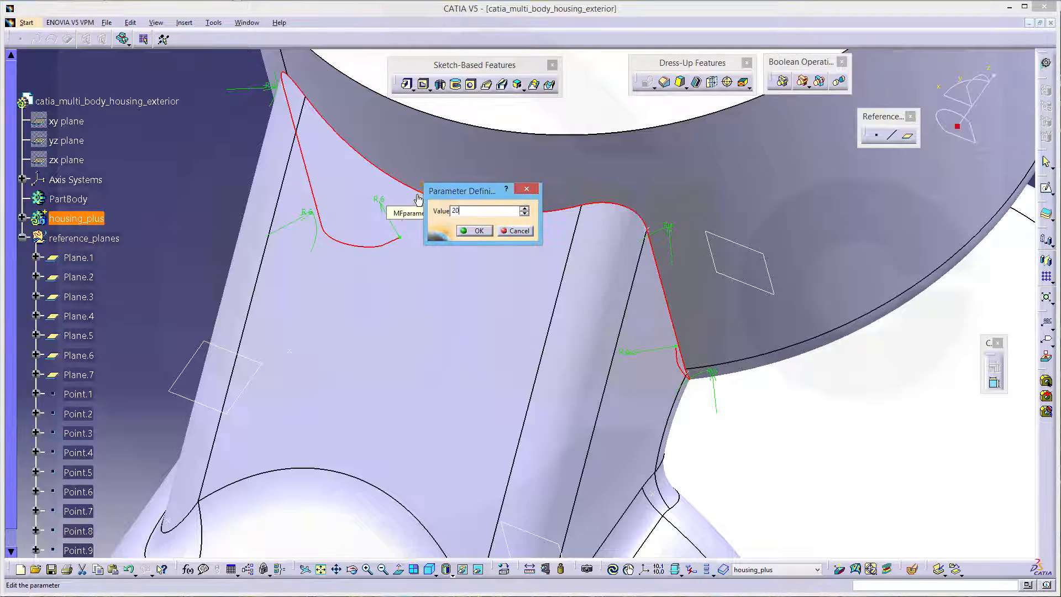
key(Return)
click(880, 366)
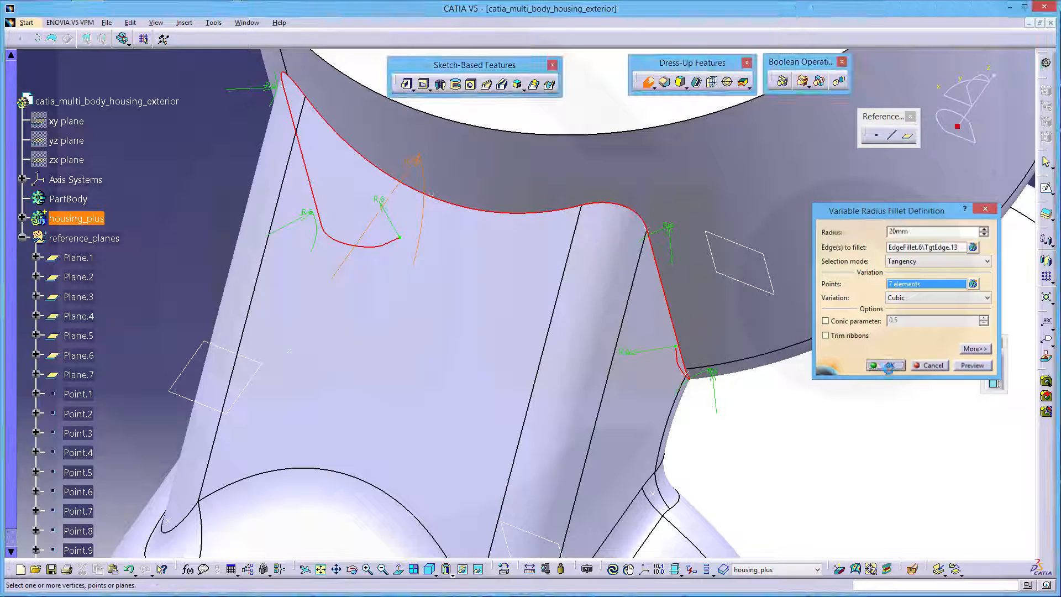
click(1001, 364)
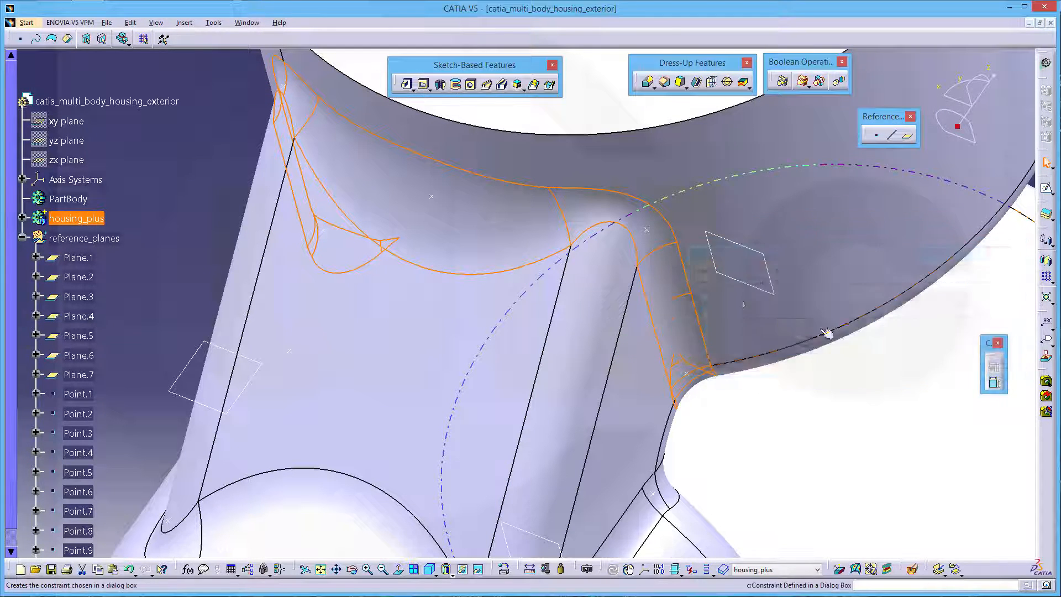
Step: Start a variable radius fillet with a 6 mm radius on the edge loop where the remaining unfilleted stiffener meets its side cylinder
middle_drag(823, 332, 619, 428)
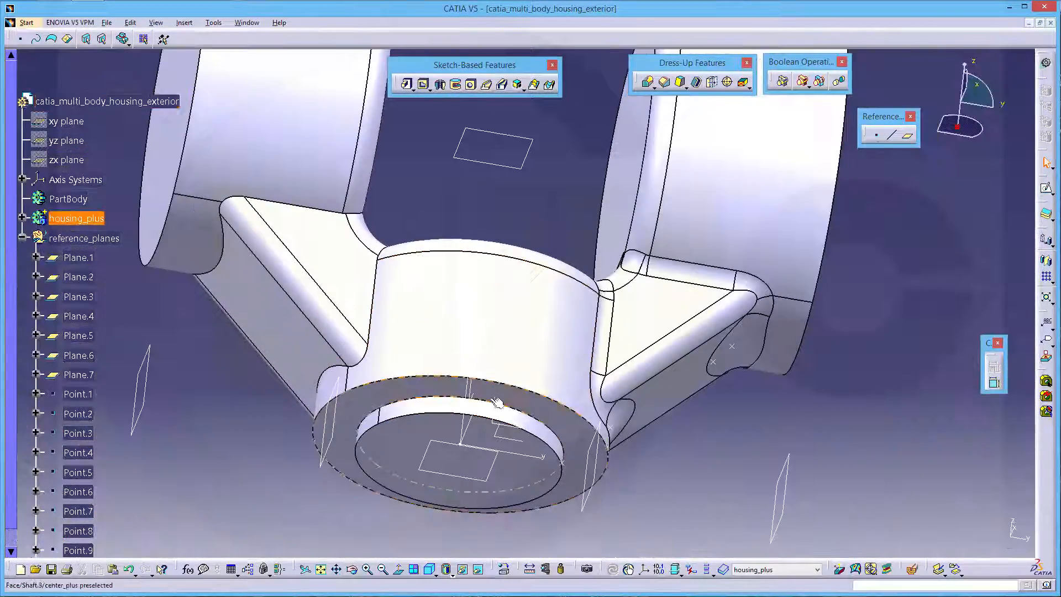
middle_drag(497, 403, 748, 367)
middle_drag(636, 247, 497, 301)
click(648, 84)
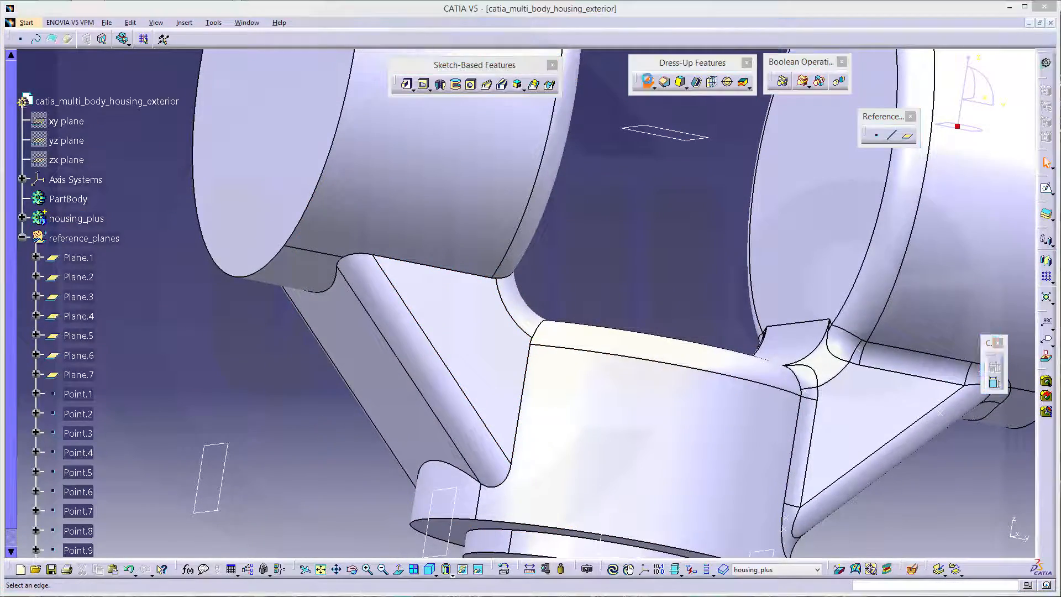
click(322, 293)
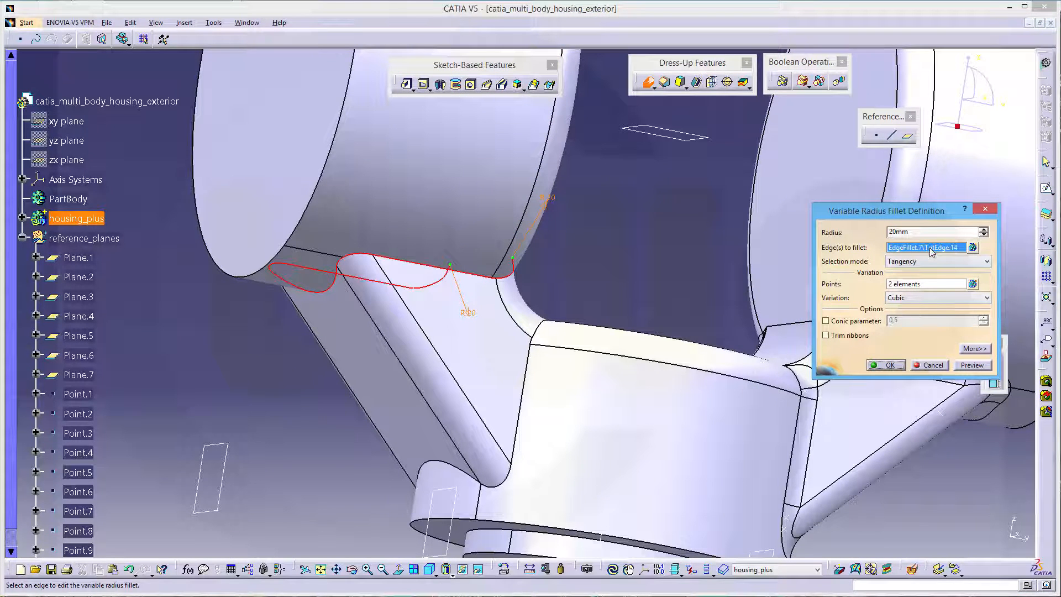
drag(930, 232, 771, 224)
key(Return)
right_click(914, 250)
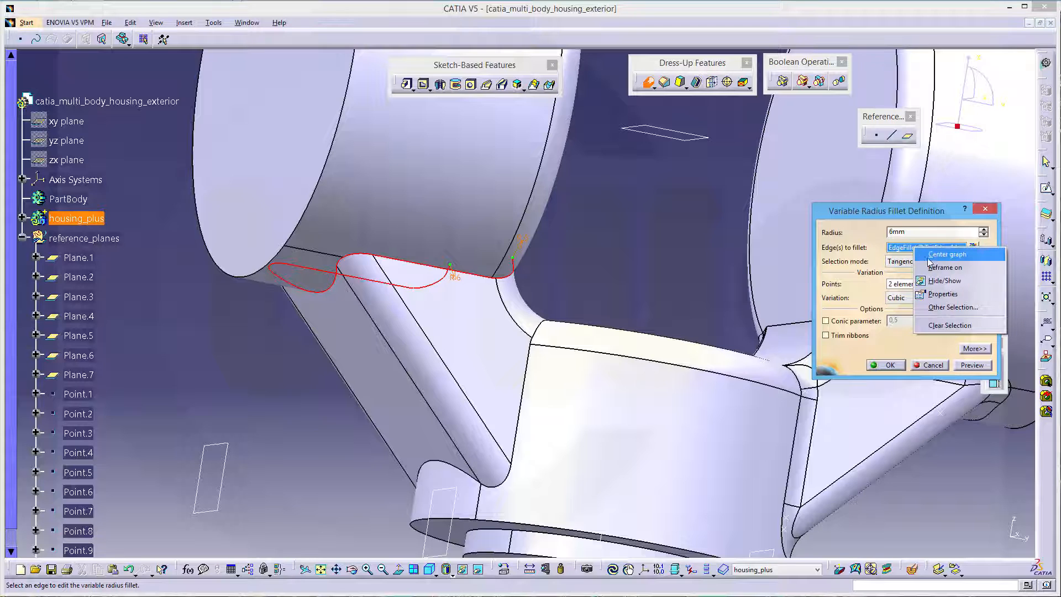
Step: Add both endpoints of the loop's first straight side, beside the cylinder's rounded edge and at the stiffener's rounded edge, as 6 mm variation points
right_click(895, 285)
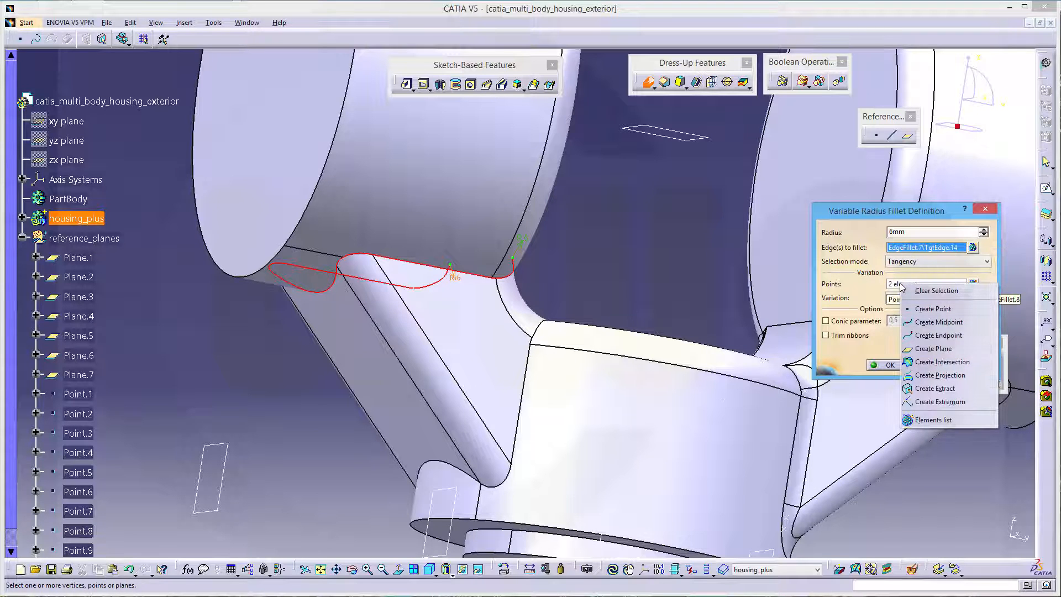
click(931, 334)
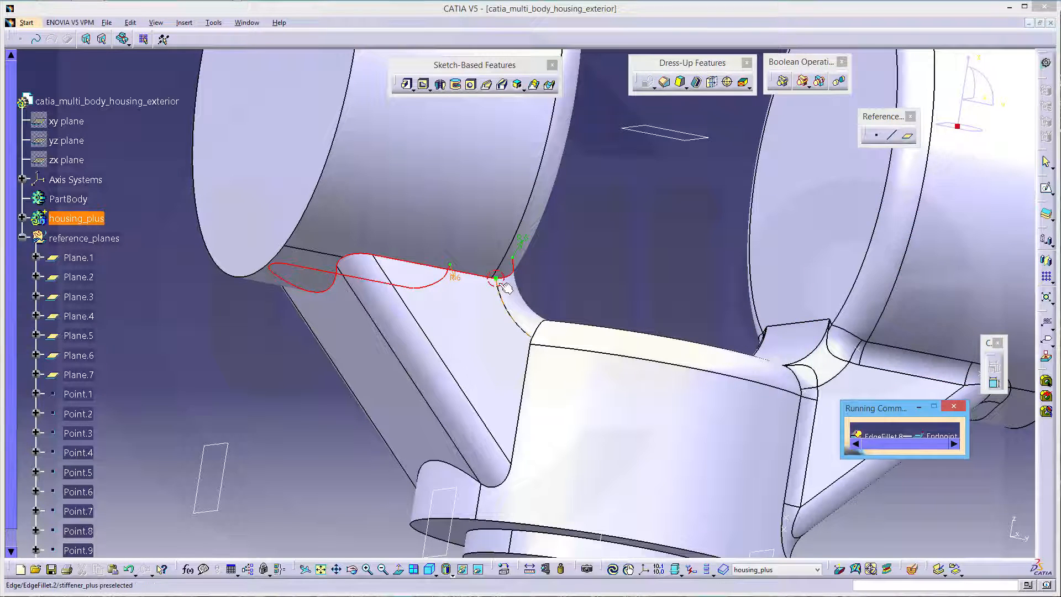
click(512, 290)
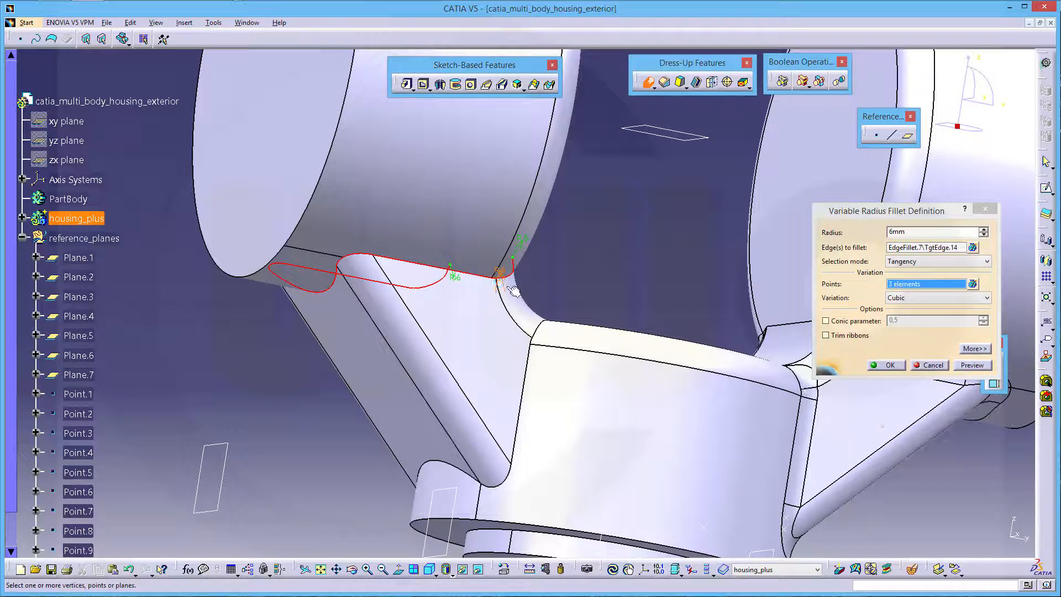
right_click(913, 288)
click(932, 335)
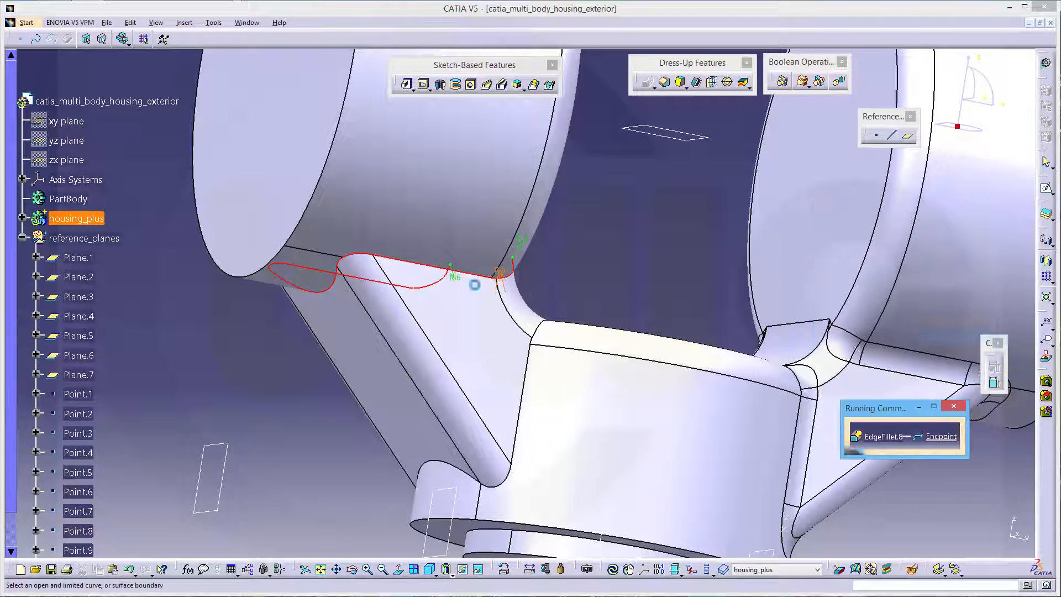
click(383, 268)
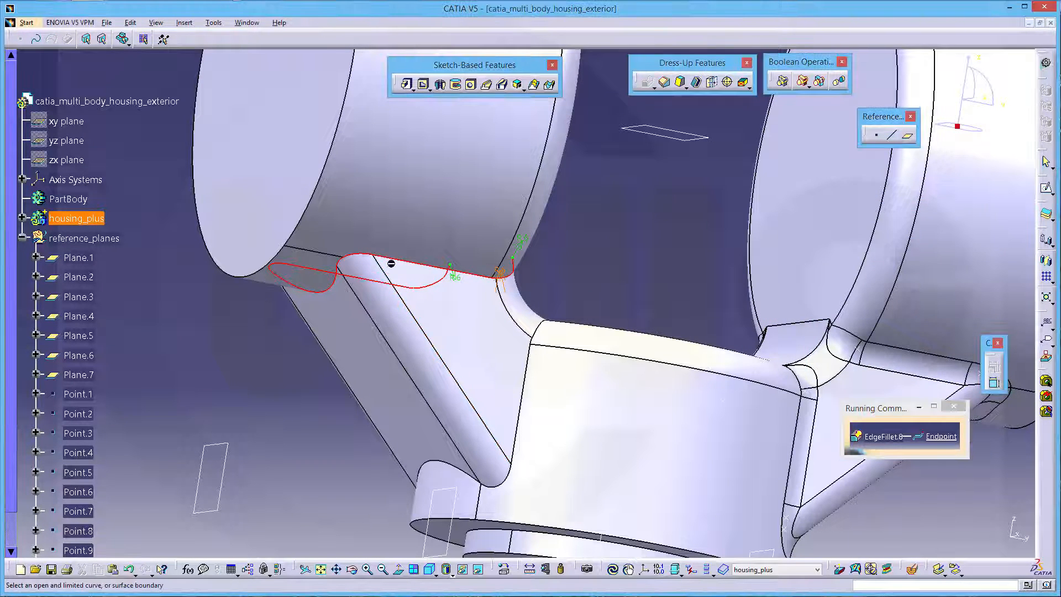
click(379, 265)
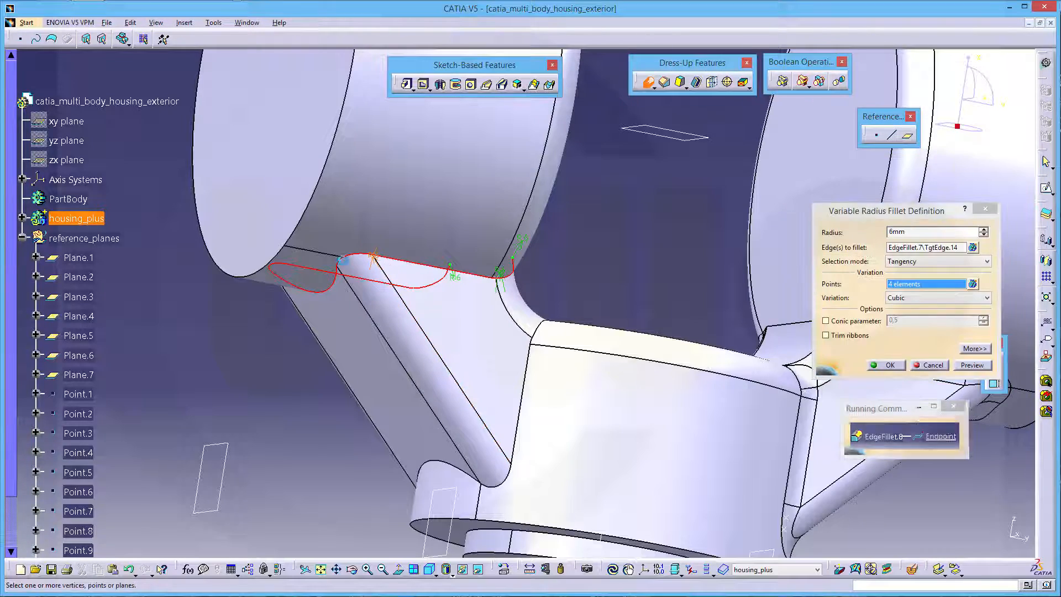
Step: Add the inner and outer endpoints of the loop's straight side on the stiffener's opposite face as variation points with a 6 mm radius
middle_drag(216, 249, 635, 313)
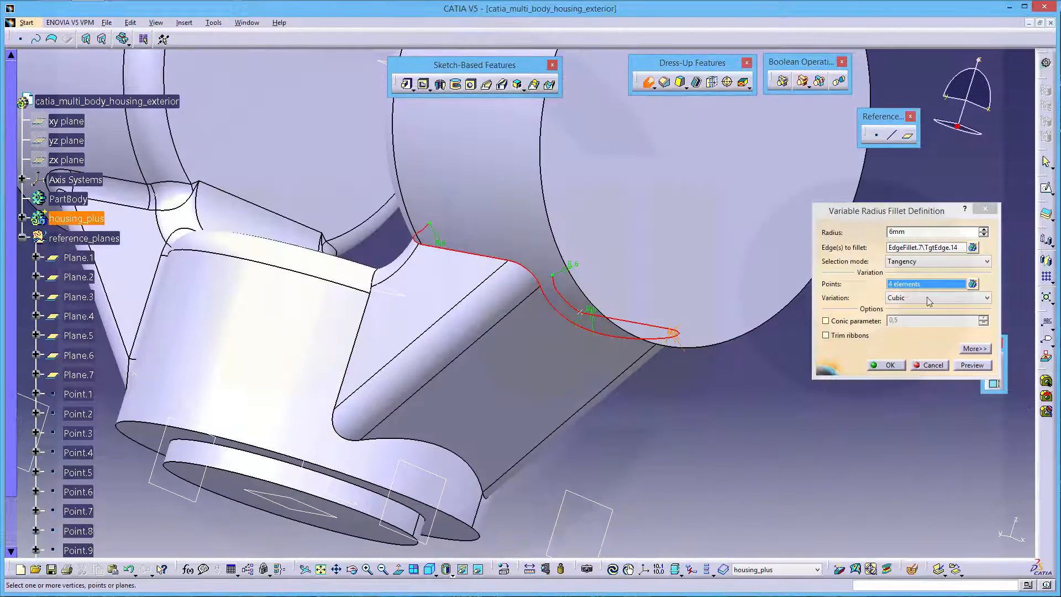
right_click(929, 293)
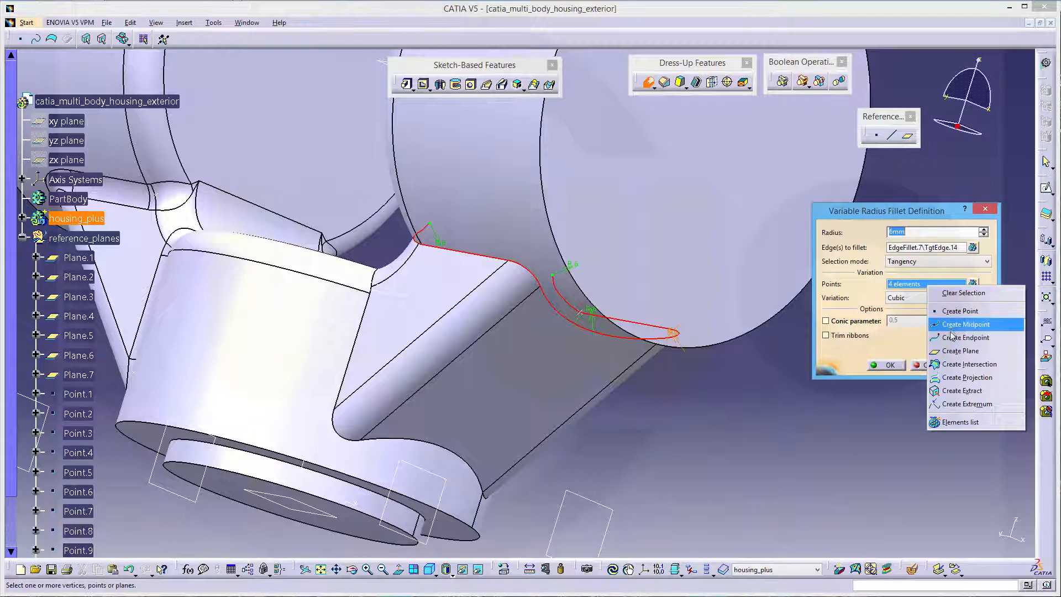
click(950, 337)
click(419, 250)
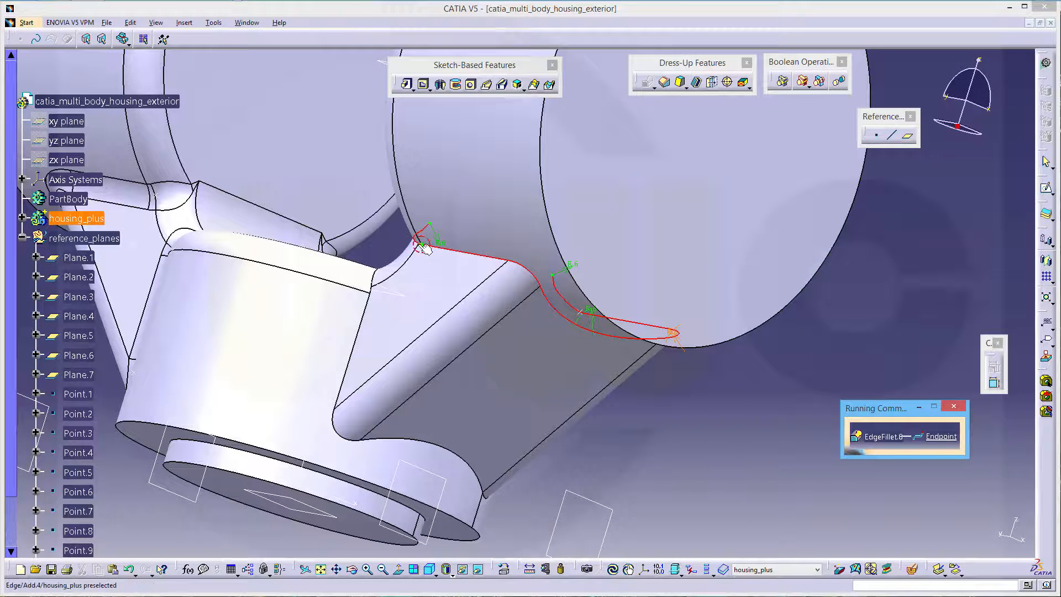
right_click(933, 293)
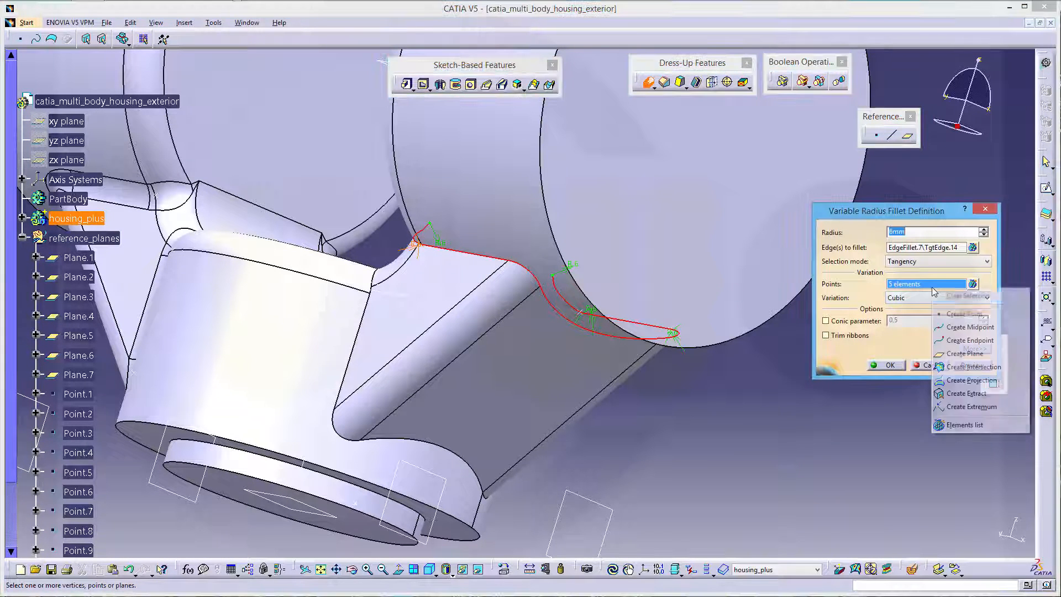
click(964, 339)
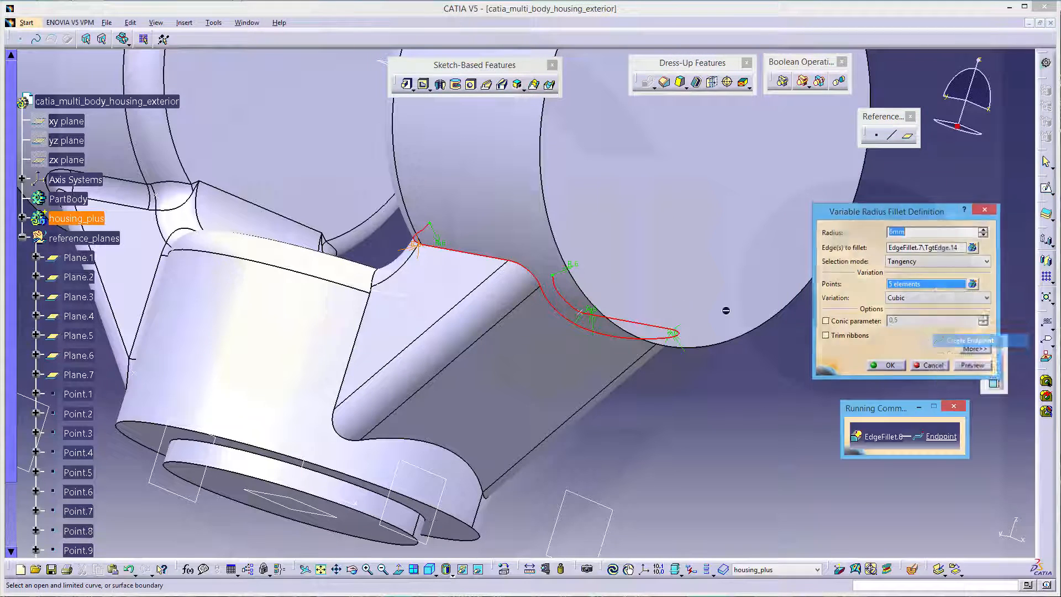
click(504, 260)
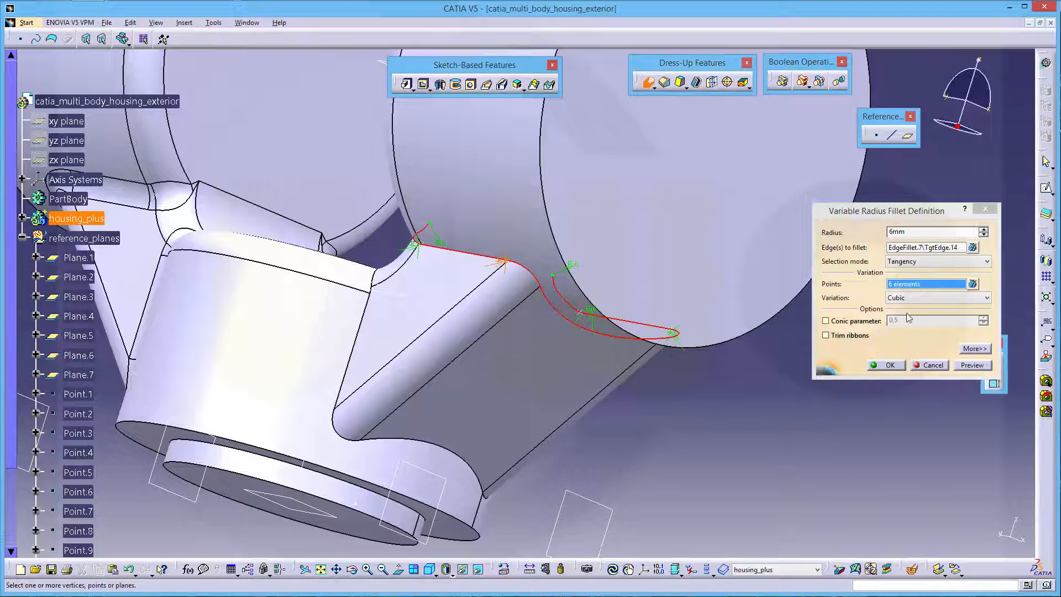
Step: Add the midpoint of the loop's outer curved segment as a variation point with a 20 mm radius and complete the side-cylinder fillet
right_click(917, 288)
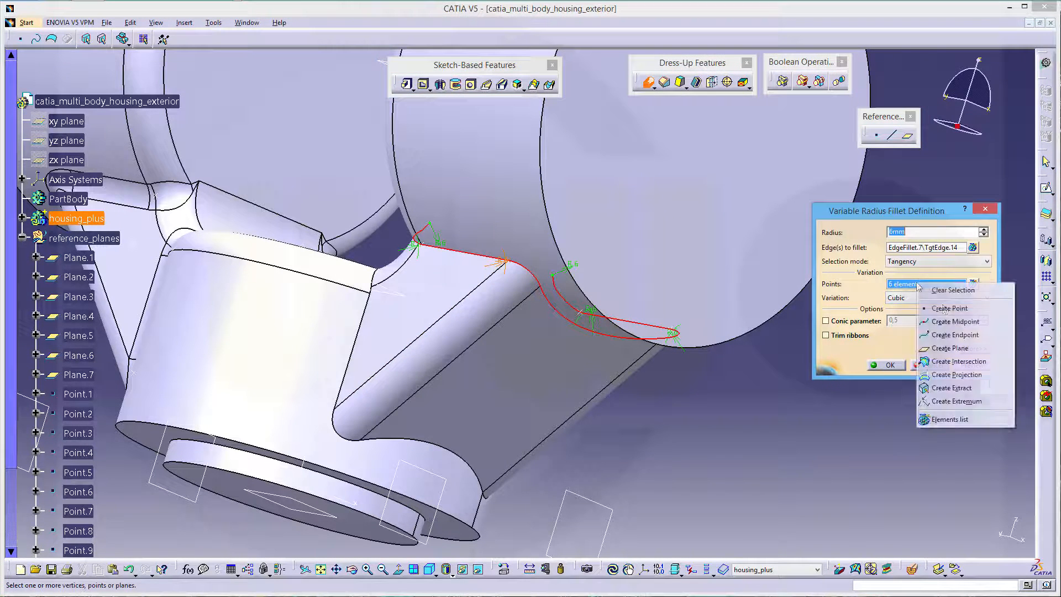
click(951, 324)
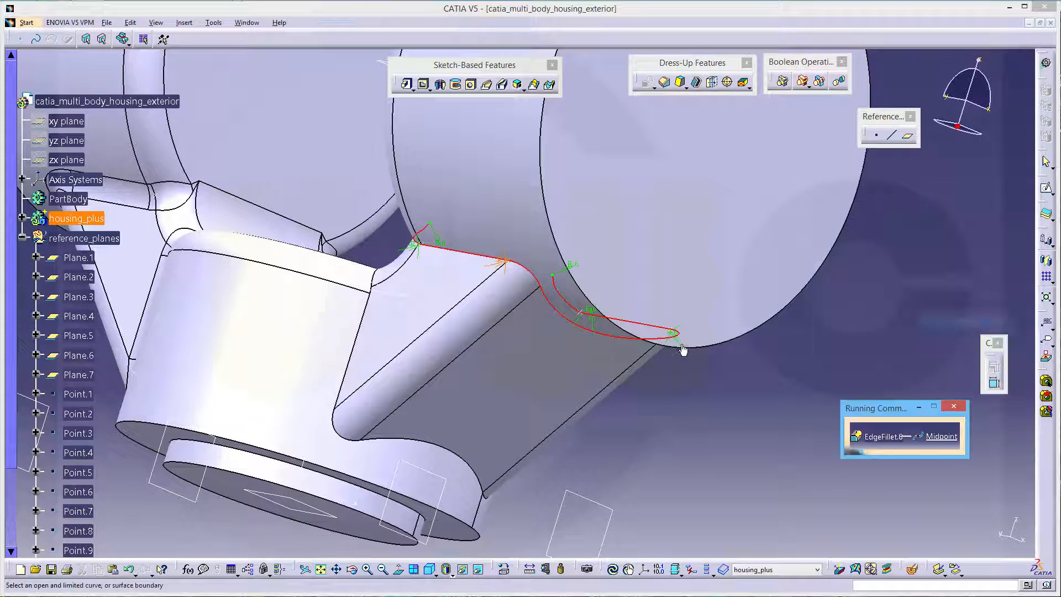
click(594, 334)
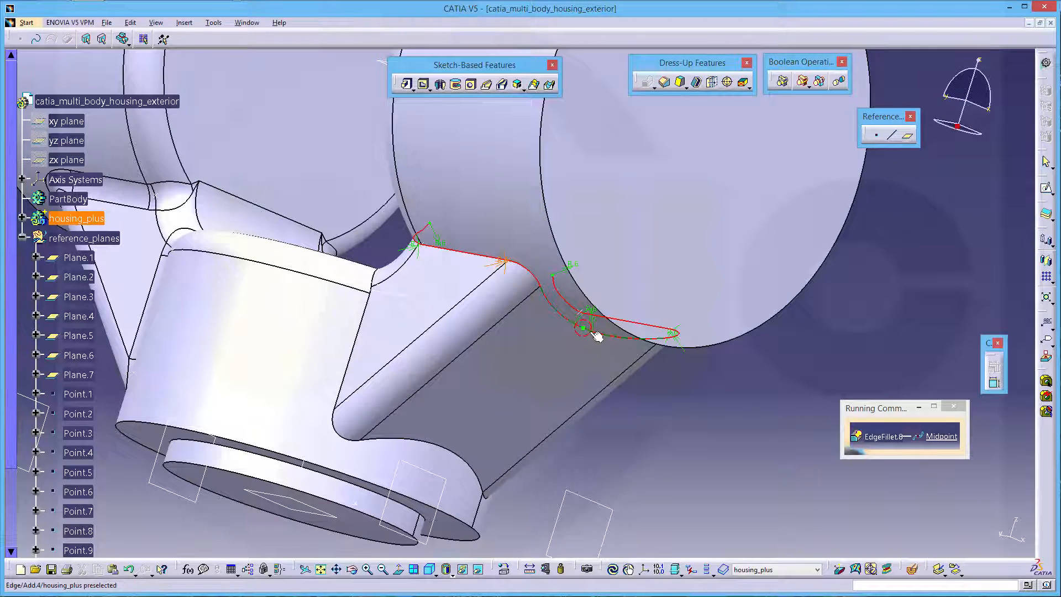
click(595, 333)
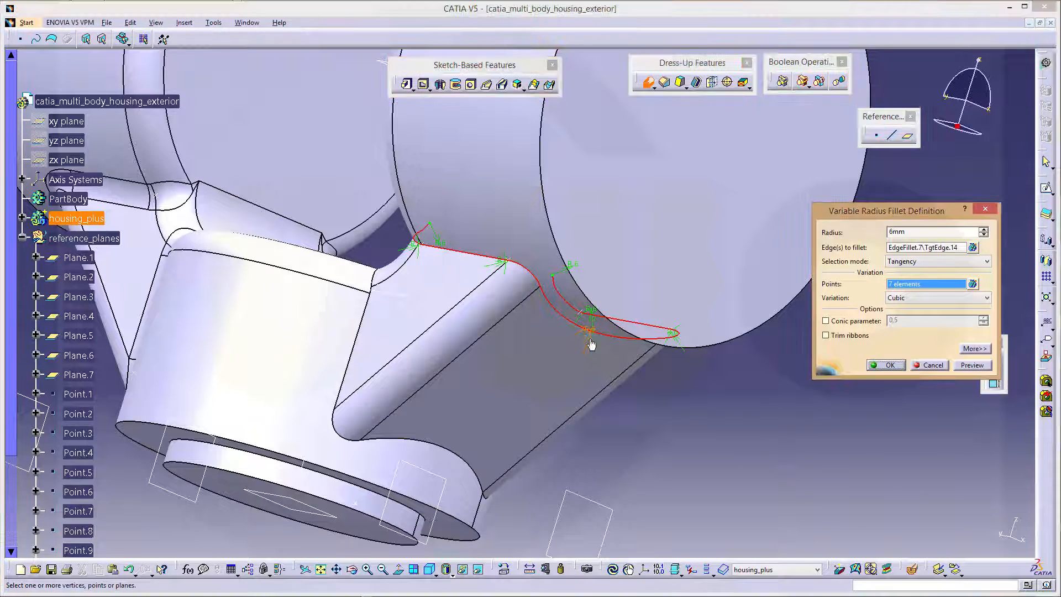
double_click(589, 333)
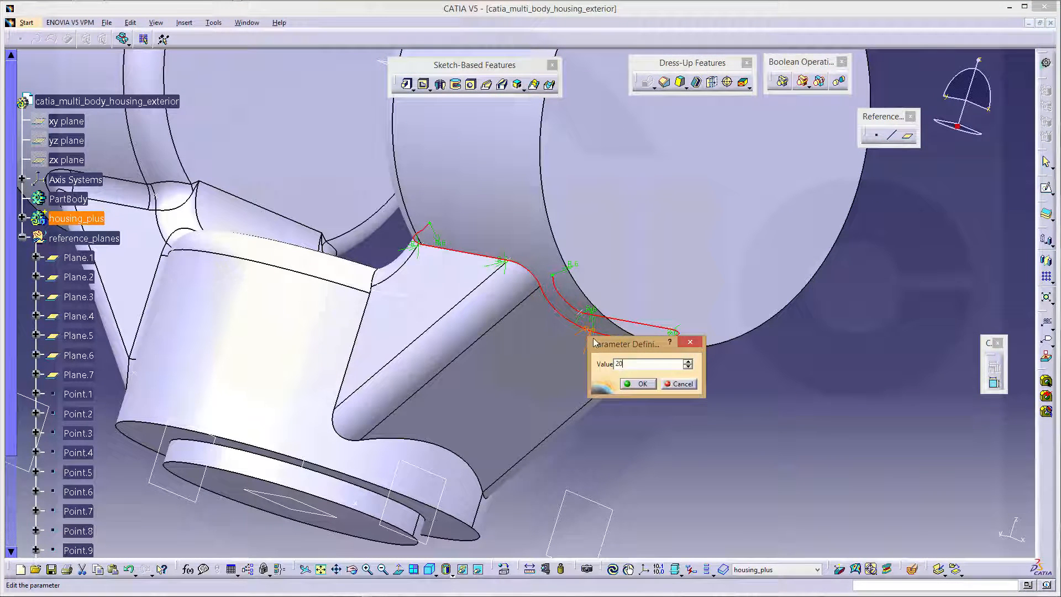
key(Return)
click(890, 365)
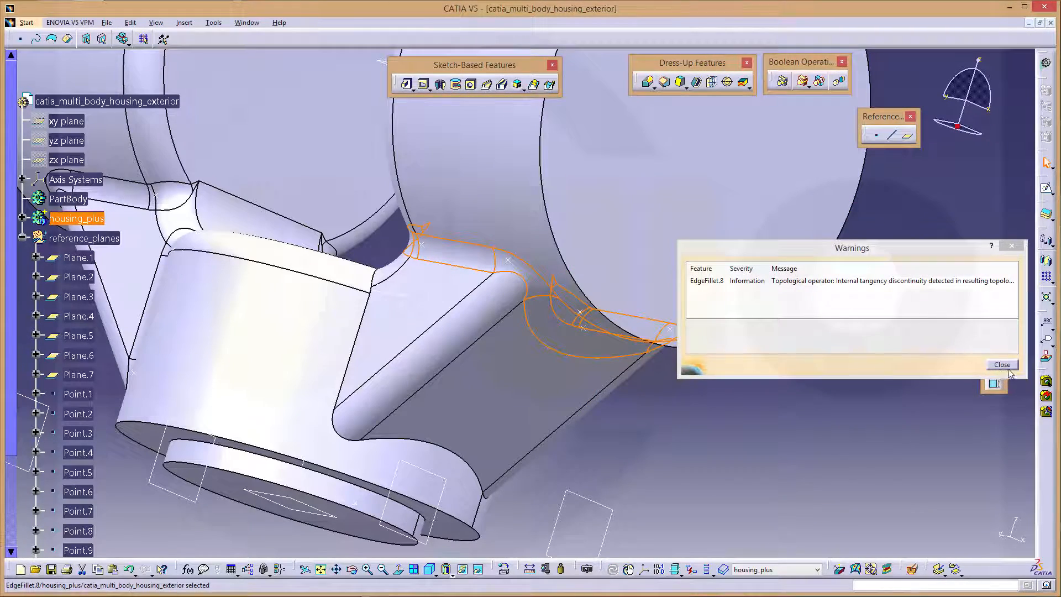
click(1002, 365)
Step: Start another variable radius fillet with a 6 mm radius on the edge loop where this stiffener meets the center cylinder
middle_drag(694, 393, 735, 313)
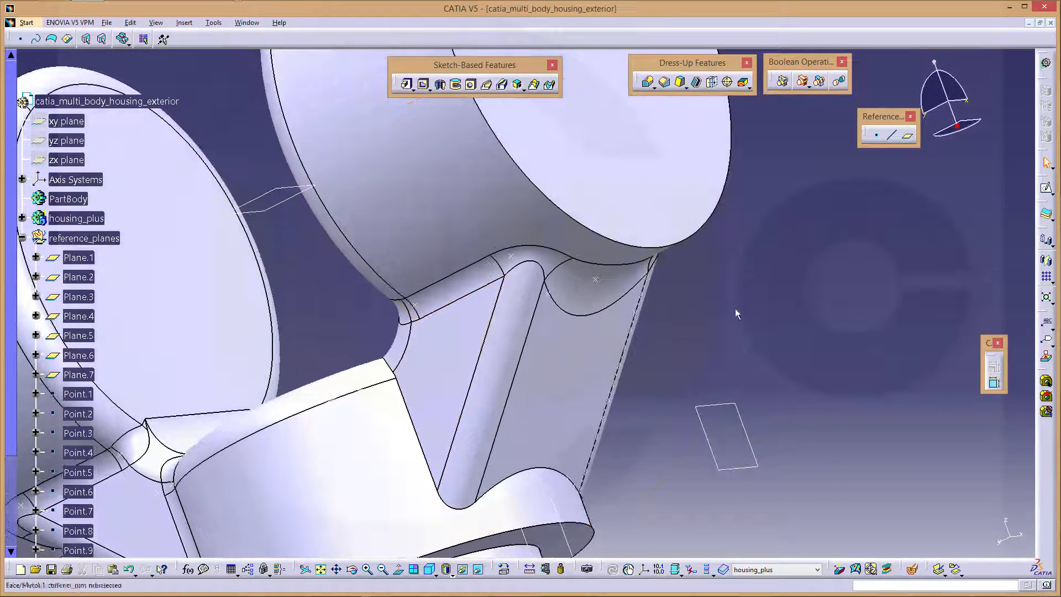
click(649, 82)
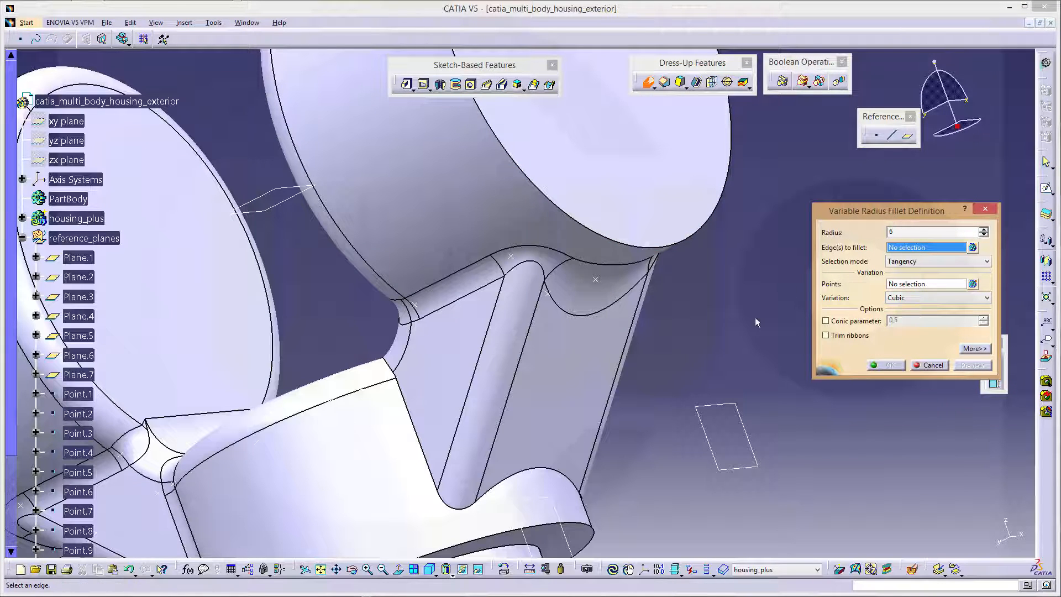
click(417, 439)
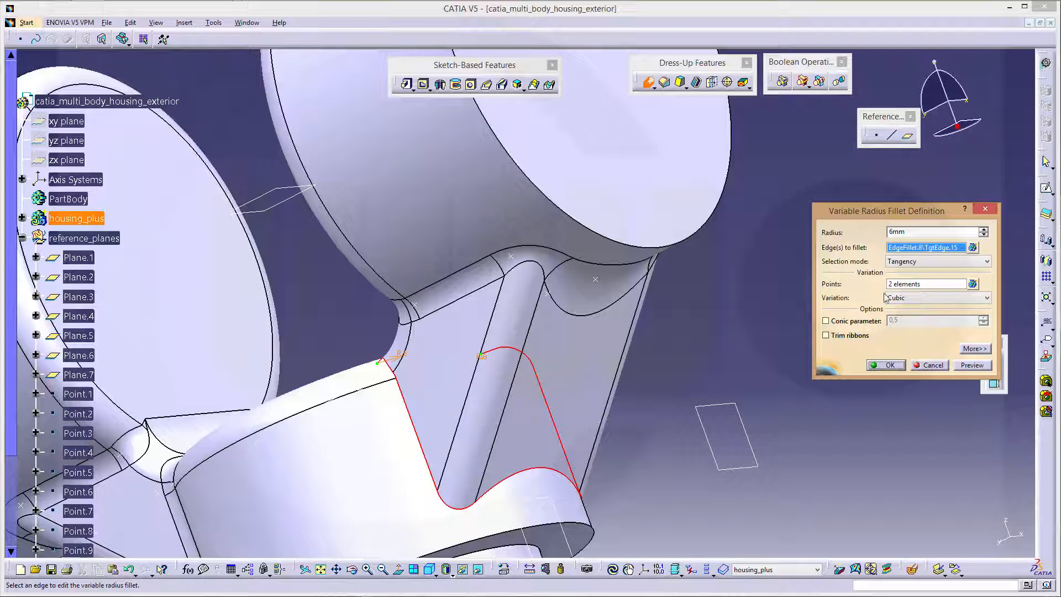
Step: Add the inner and outer endpoints of the center-cylinder loop's first straight side as variation points with a 6 mm radius
right_click(918, 288)
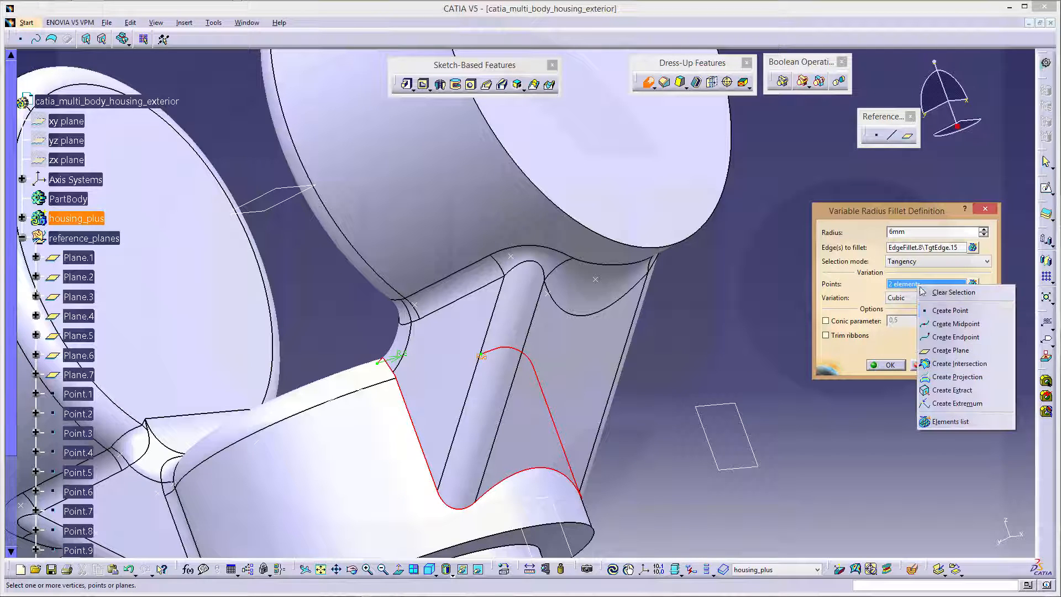
click(957, 337)
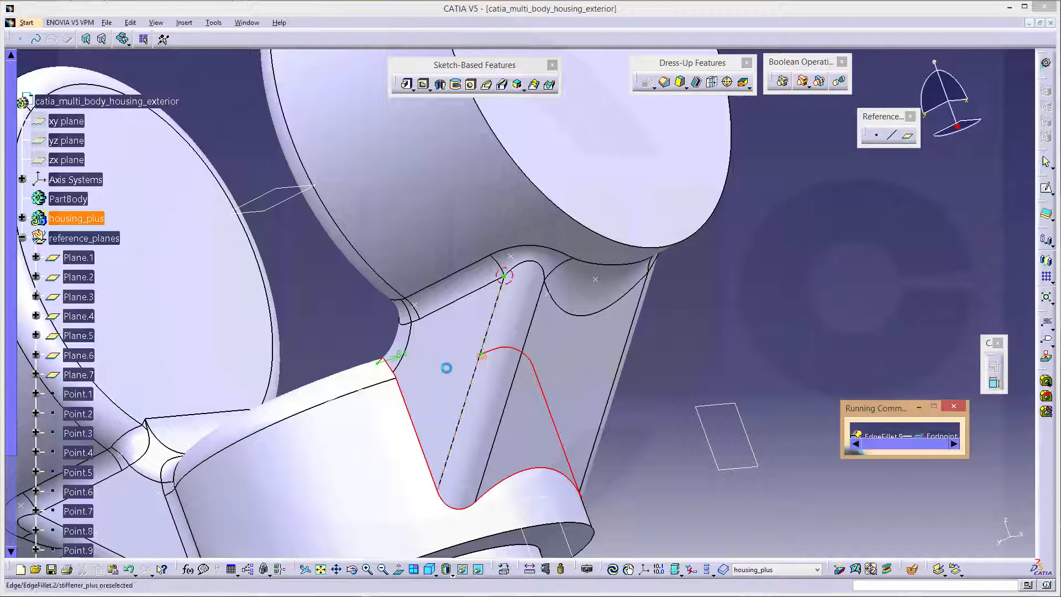
click(401, 365)
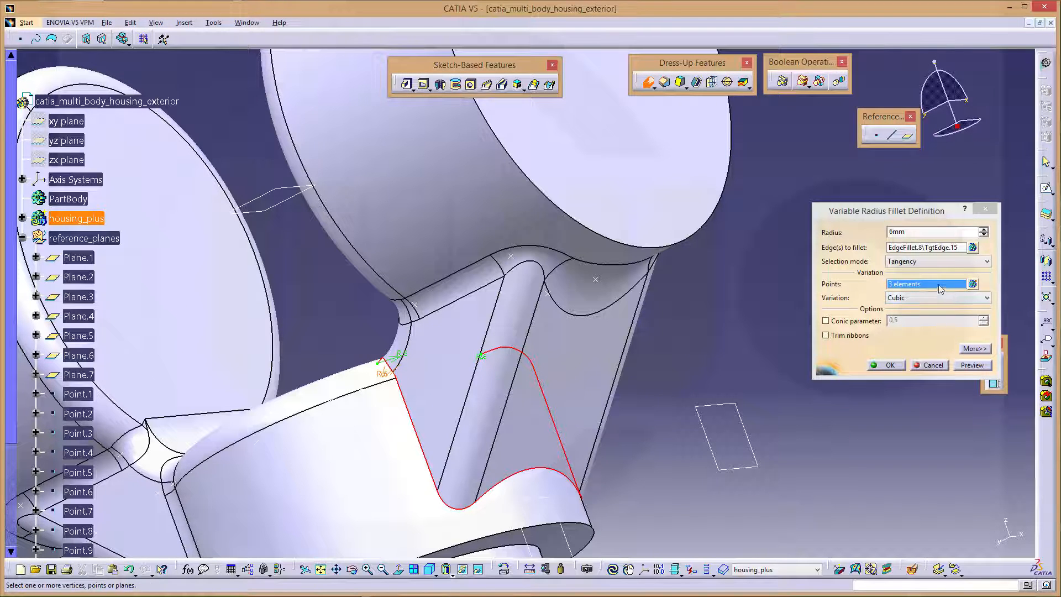
right_click(938, 284)
click(957, 334)
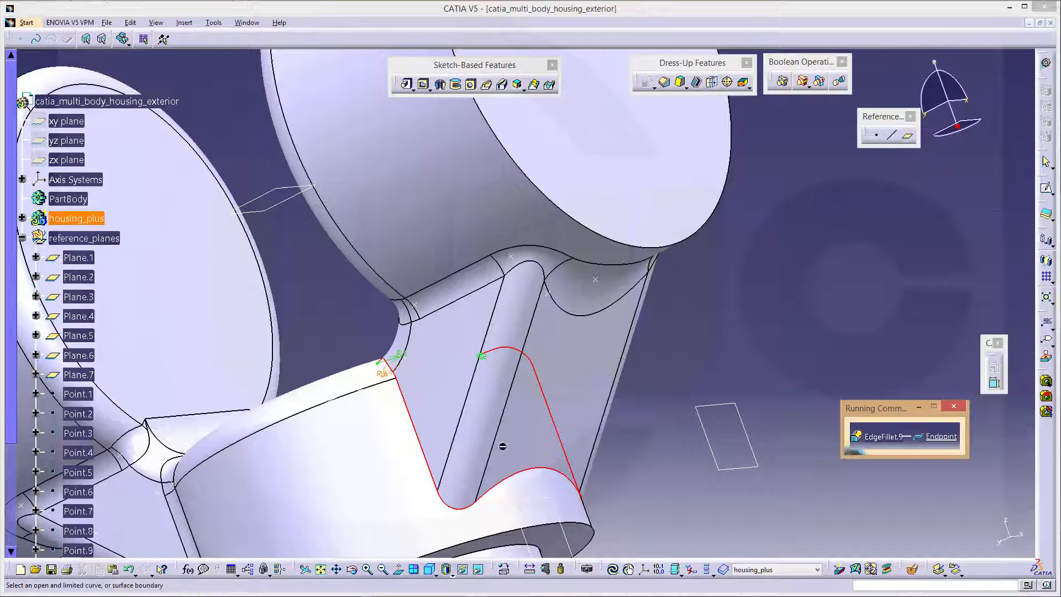
click(438, 475)
Step: Add both endpoints of the straight side on the stiffener's opposite face, where it meets the center cylinder, as 6 mm variation points
middle_drag(649, 407, 650, 297)
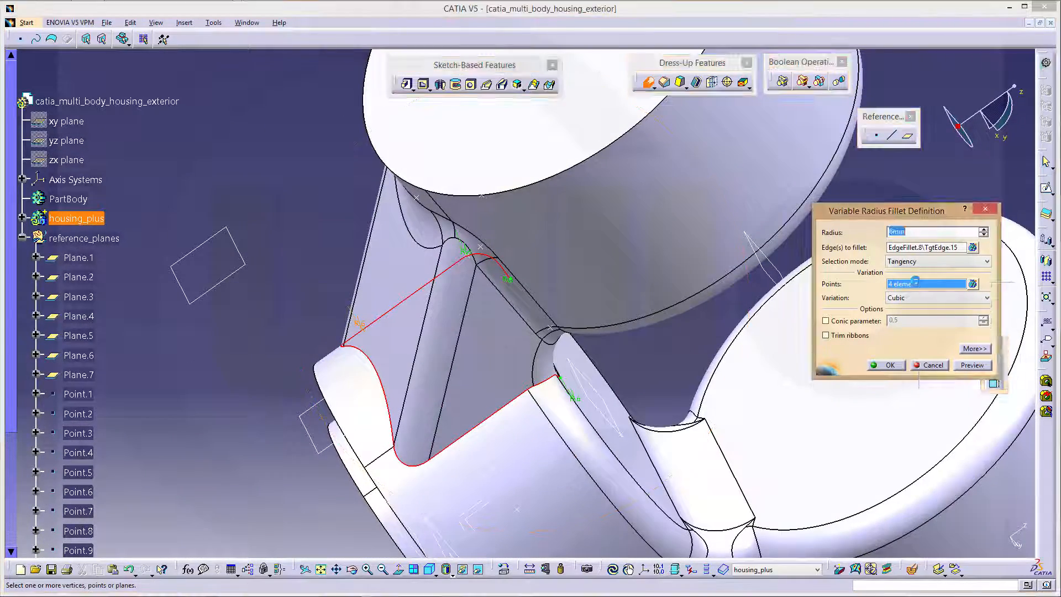
right_click(917, 284)
click(958, 334)
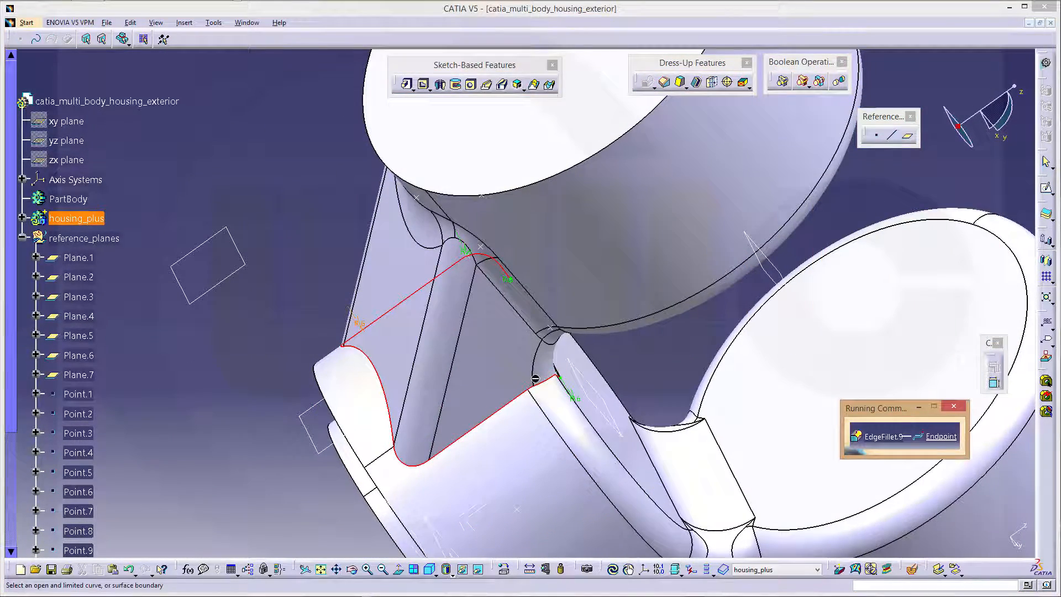
click(535, 379)
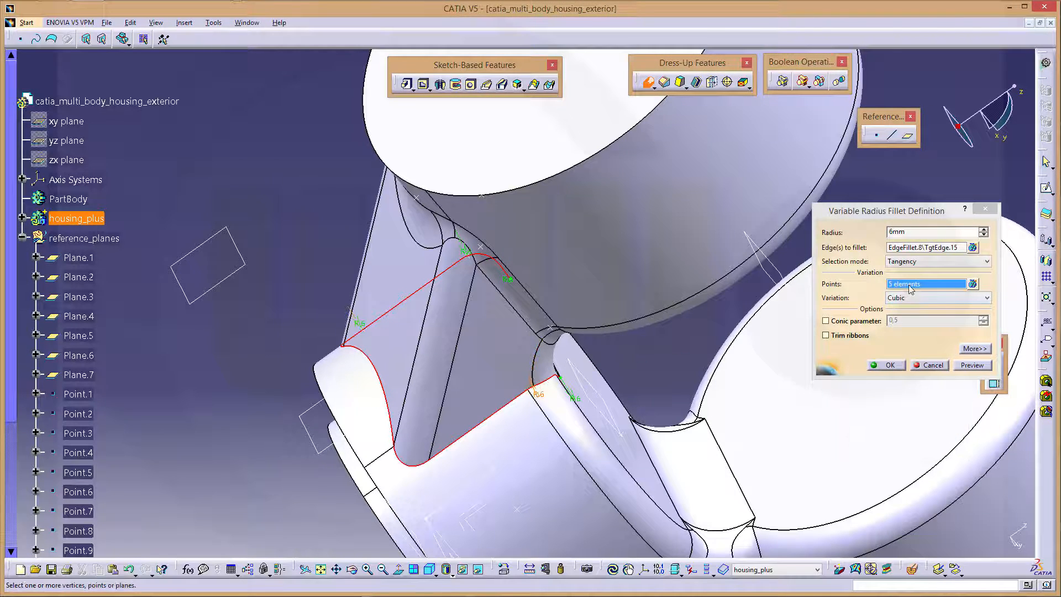
right_click(908, 289)
click(958, 334)
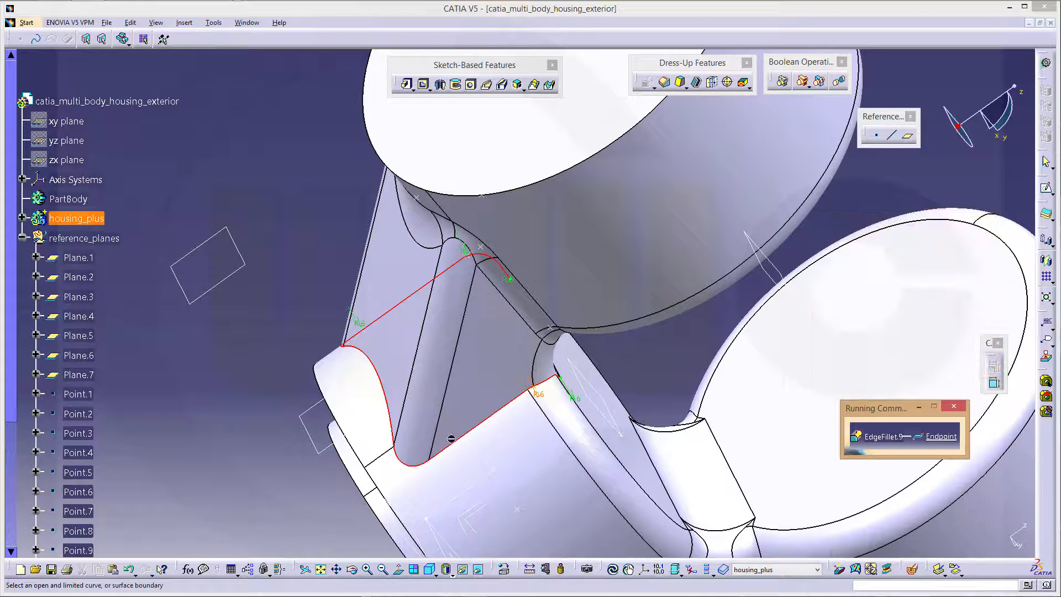
click(429, 452)
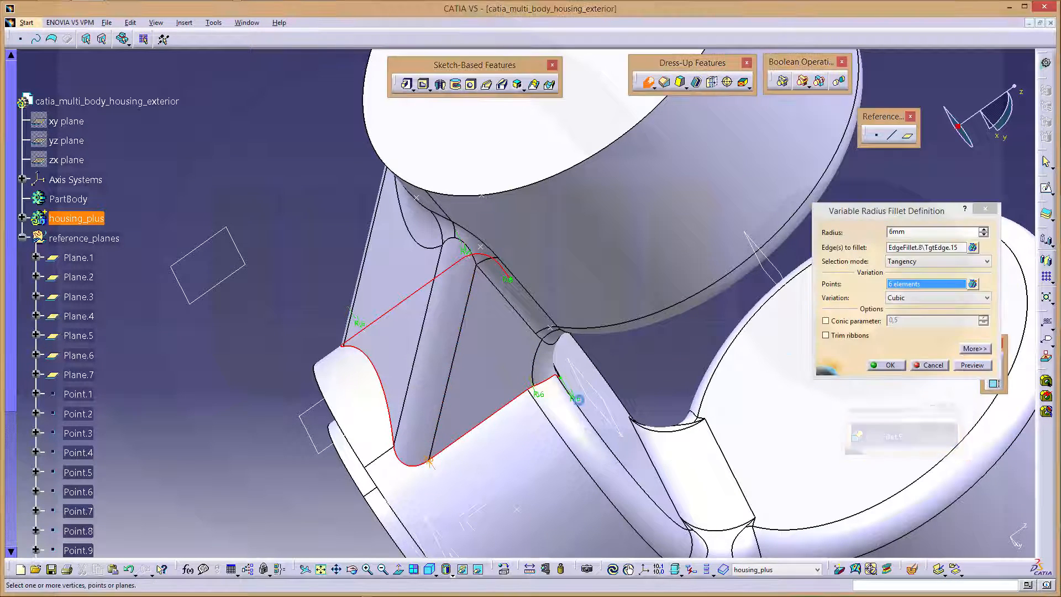
Step: Add the midpoint of the center-cylinder loop's outer curved segment as a variation point with a 20 mm radius and complete the fillet
right_click(906, 289)
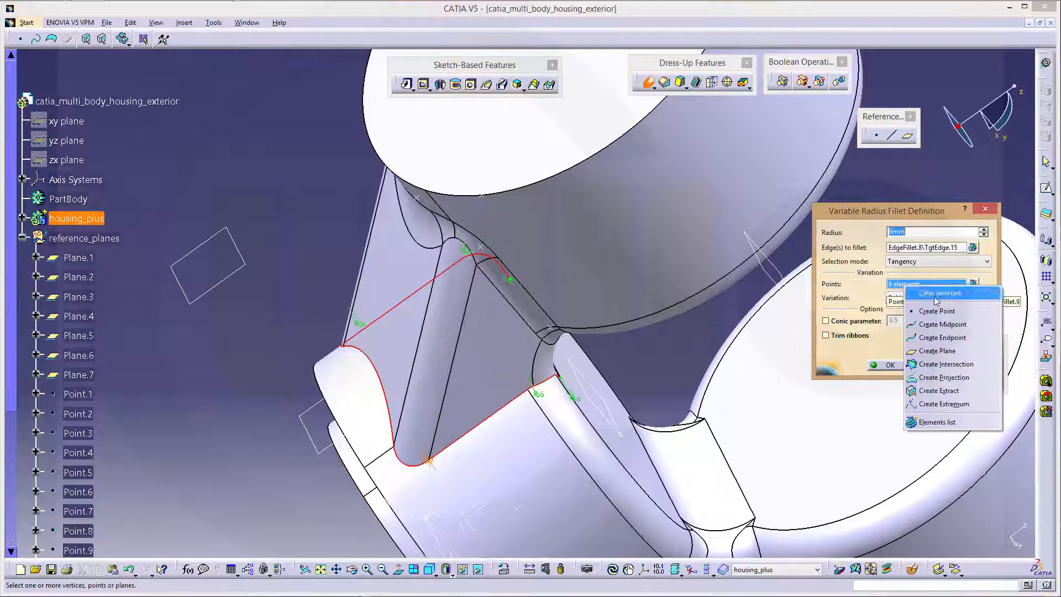
click(958, 326)
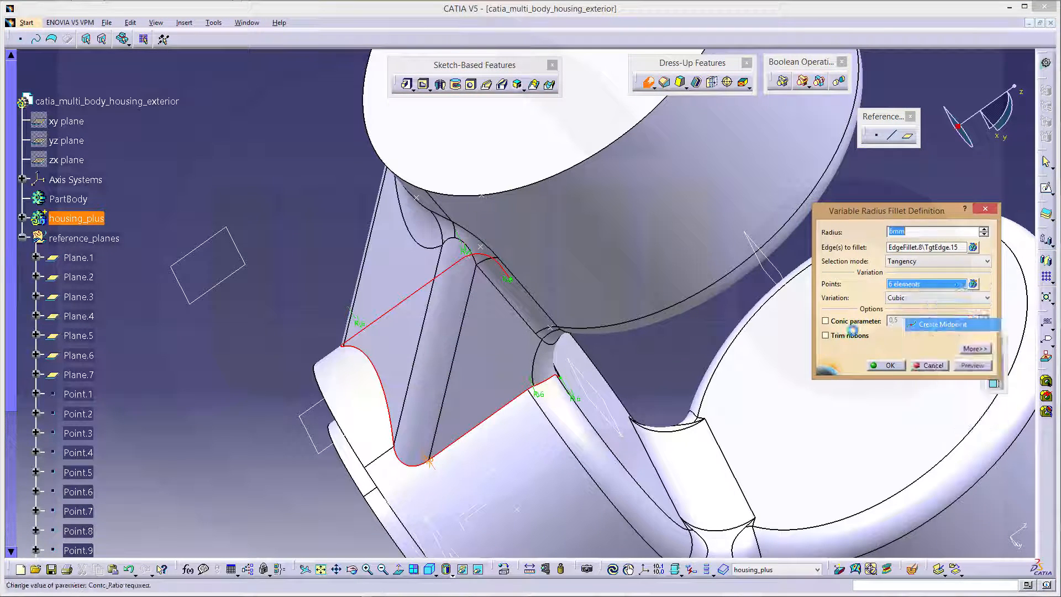
click(377, 368)
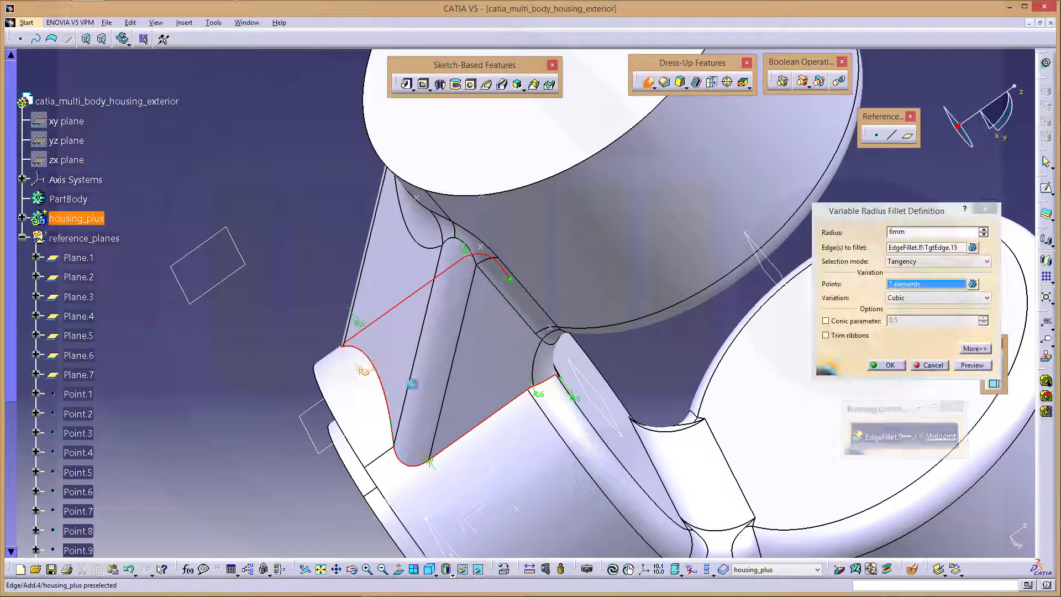
double_click(371, 375)
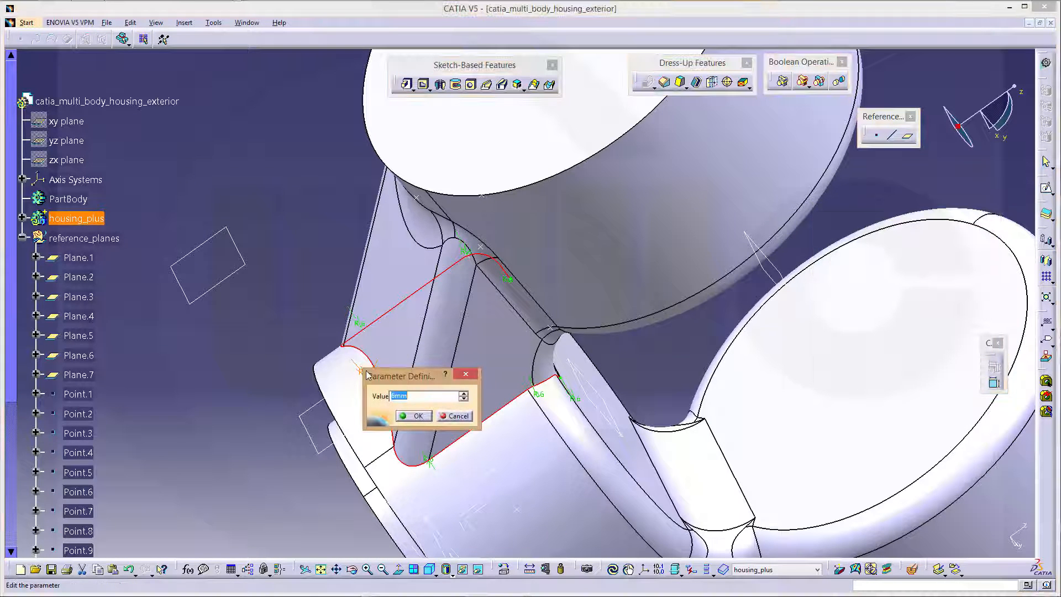
key(Return)
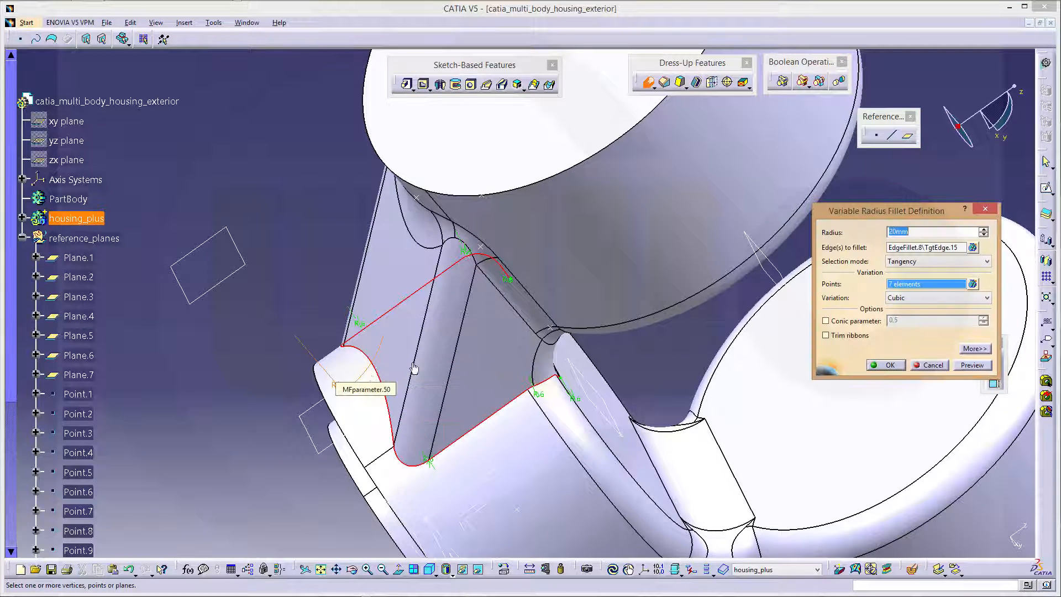
click(888, 365)
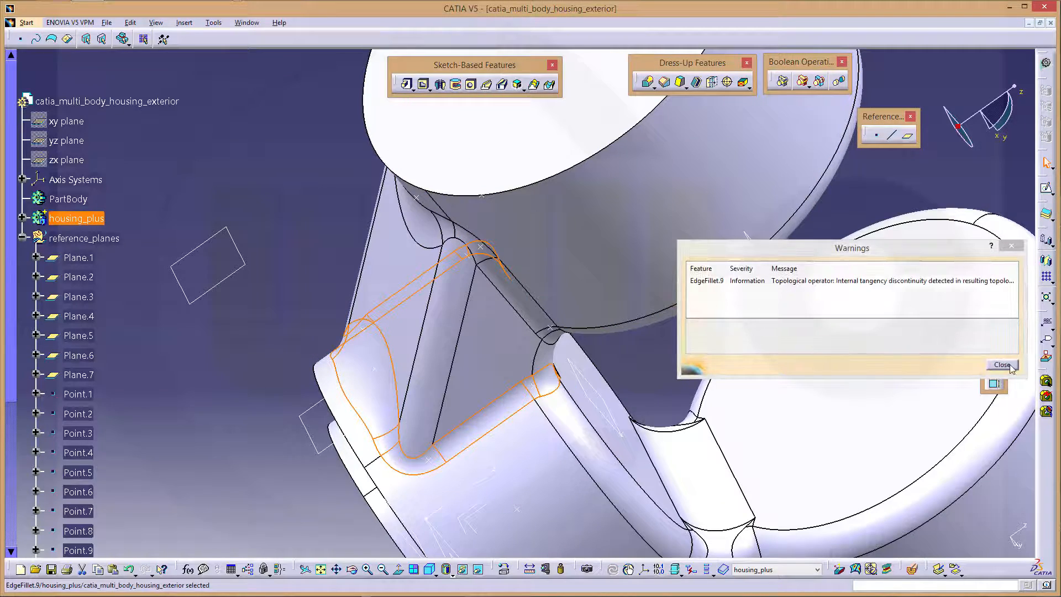
click(1012, 370)
Step: Inspect the stiffener fillets and the whole housing exterior from an angled view and from the front
middle_drag(718, 305, 700, 405)
middle_drag(592, 267, 378, 178)
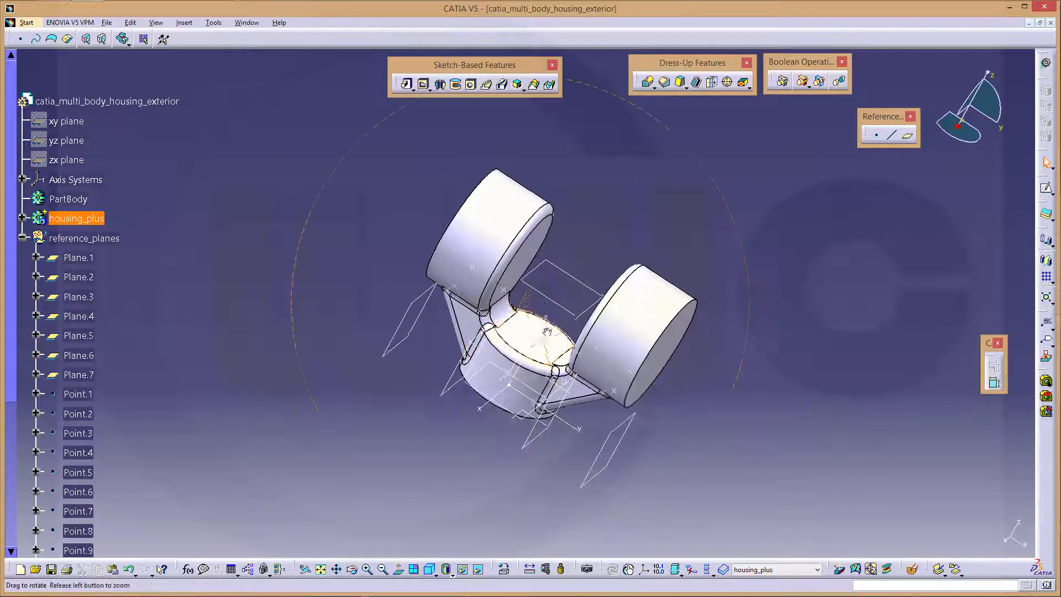
middle_drag(653, 255, 574, 285)
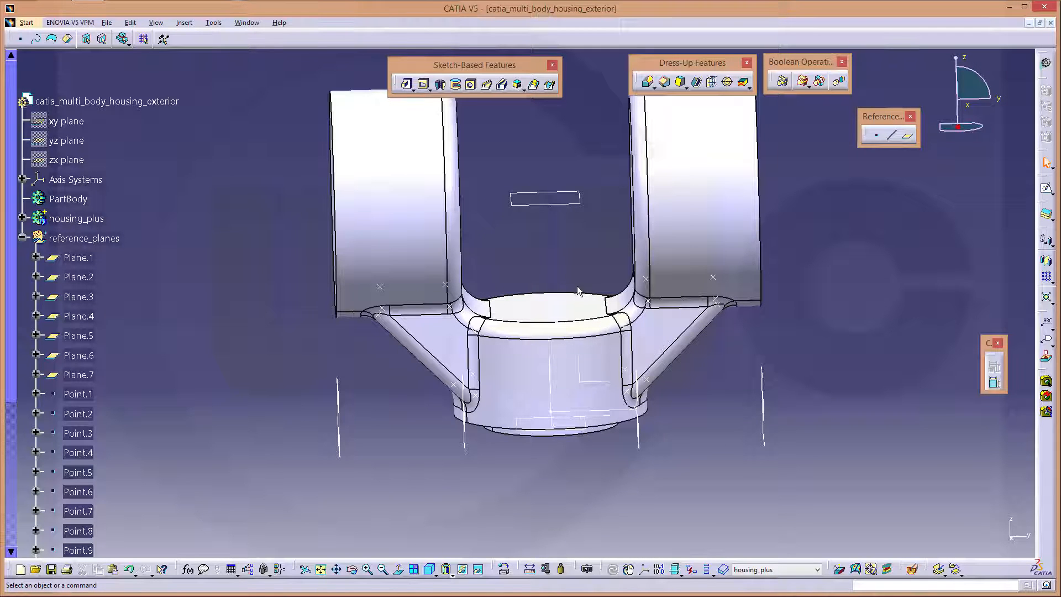
scroll(152, 330, down, 6)
scroll(177, 326, up, 4)
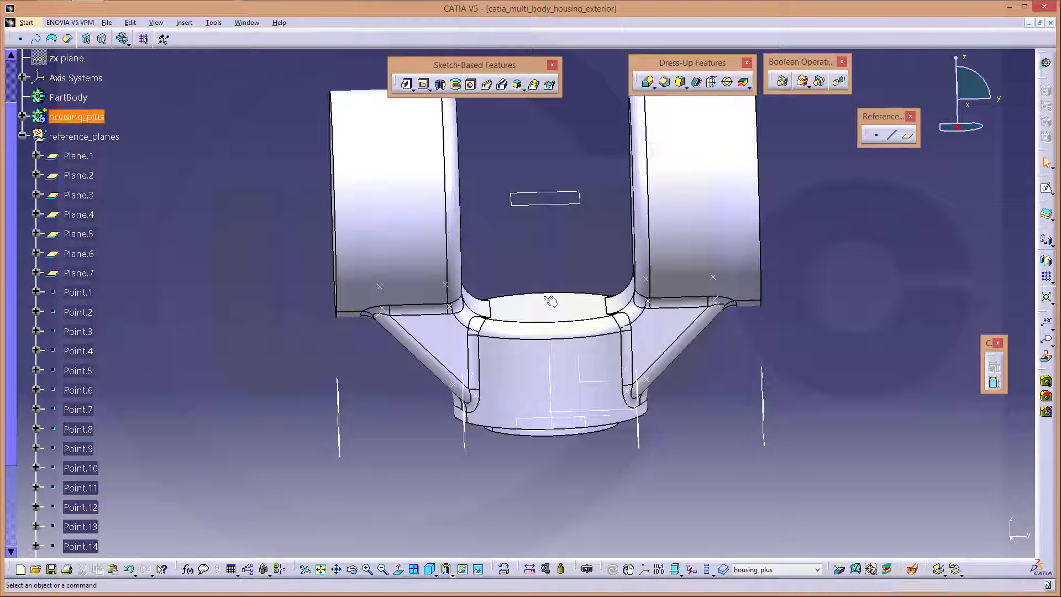
mouse_move(558, 296)
middle_down()
mouse_move(573, 278)
mouse_move(578, 308)
mouse_move(560, 298)
middle_up()
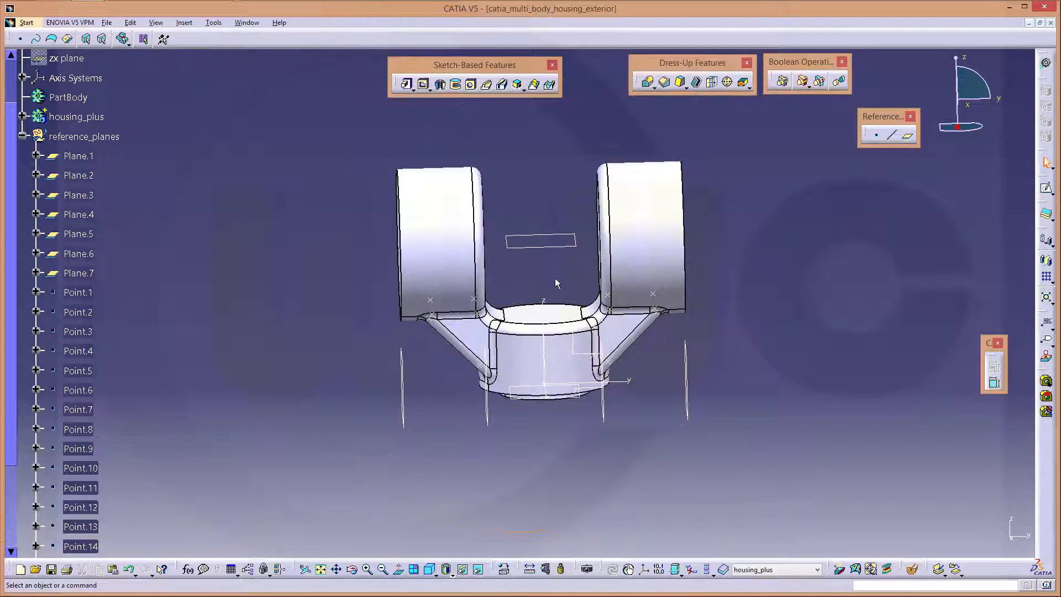